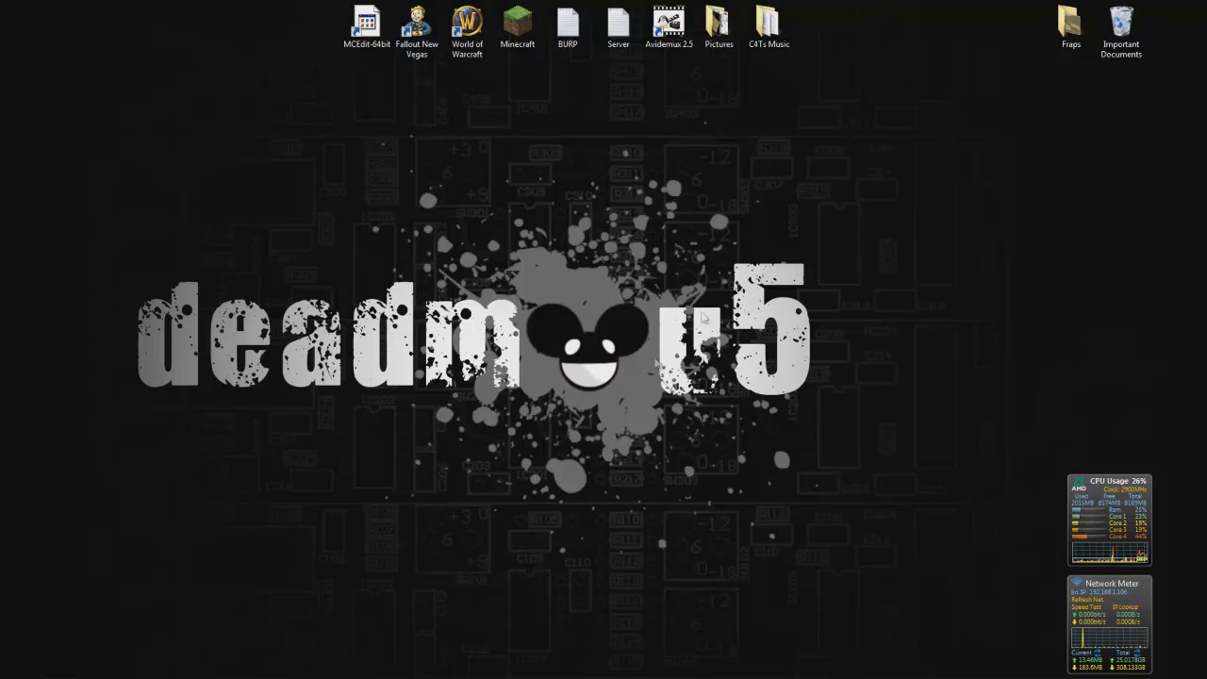
- Switch to Vegas Pro 9.0 and show its file explorer in place of the media generators
mouse_move(349, 675)
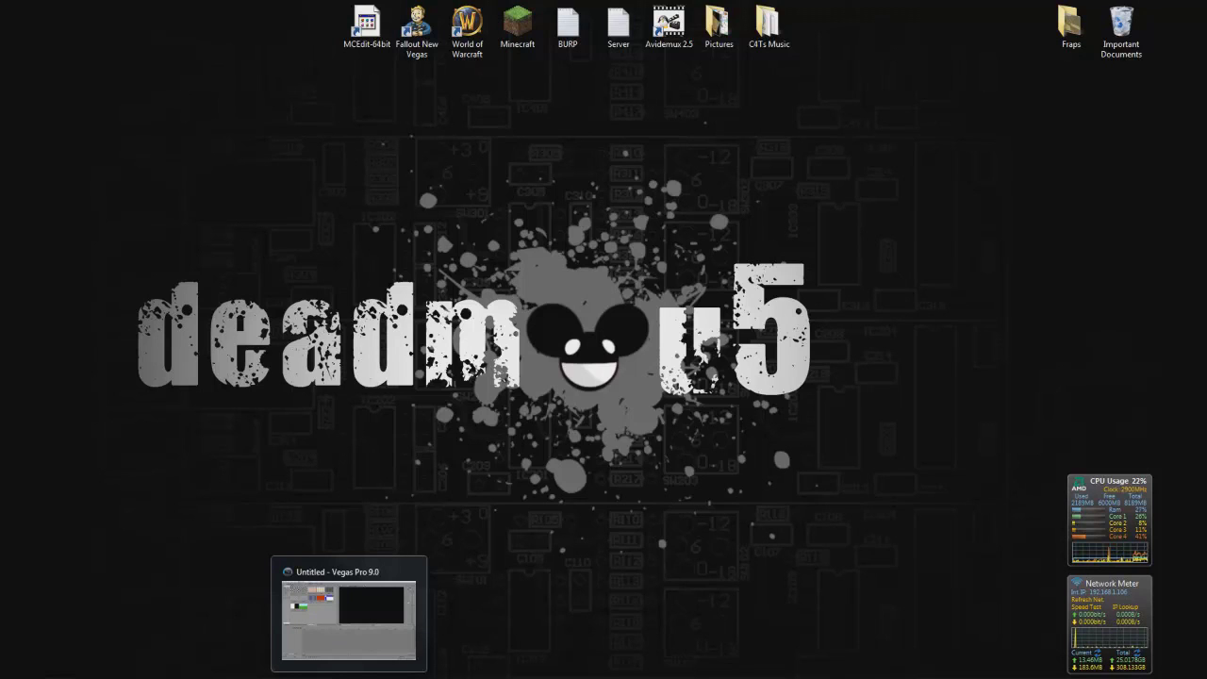
left_click(349, 617)
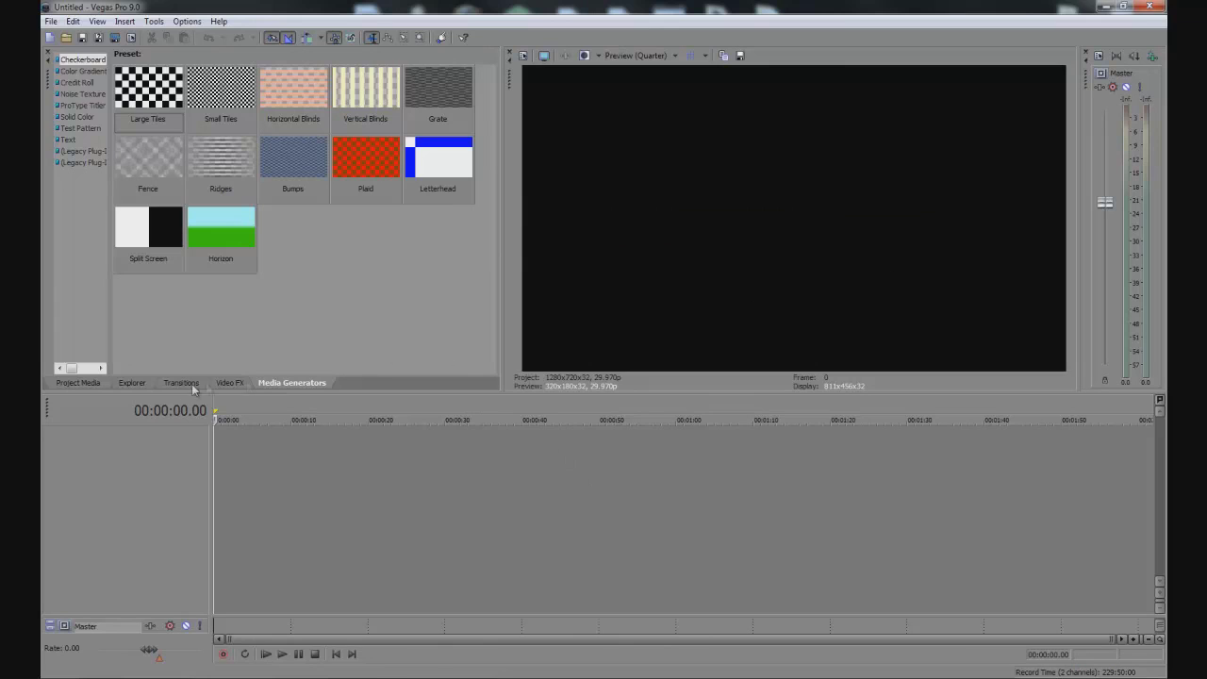
left_click(132, 383)
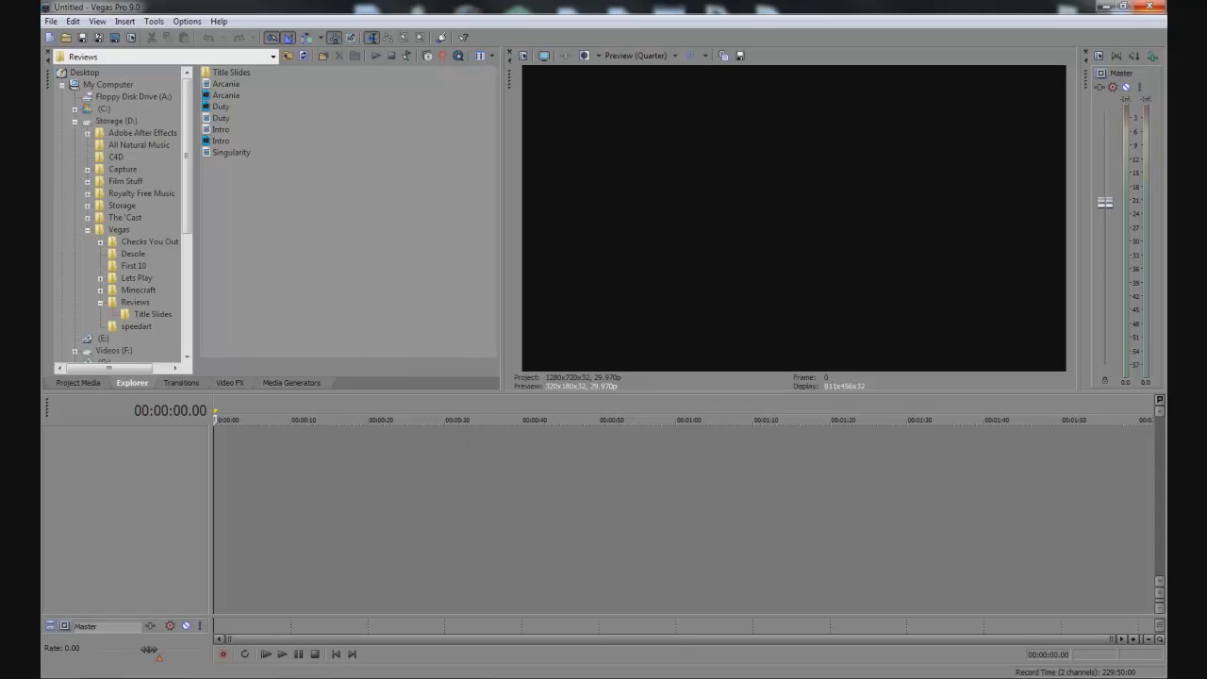
- Restore the Vegas Pro window to a smaller size, reposition it on the desktop and minimize it
left_click(1123, 6)
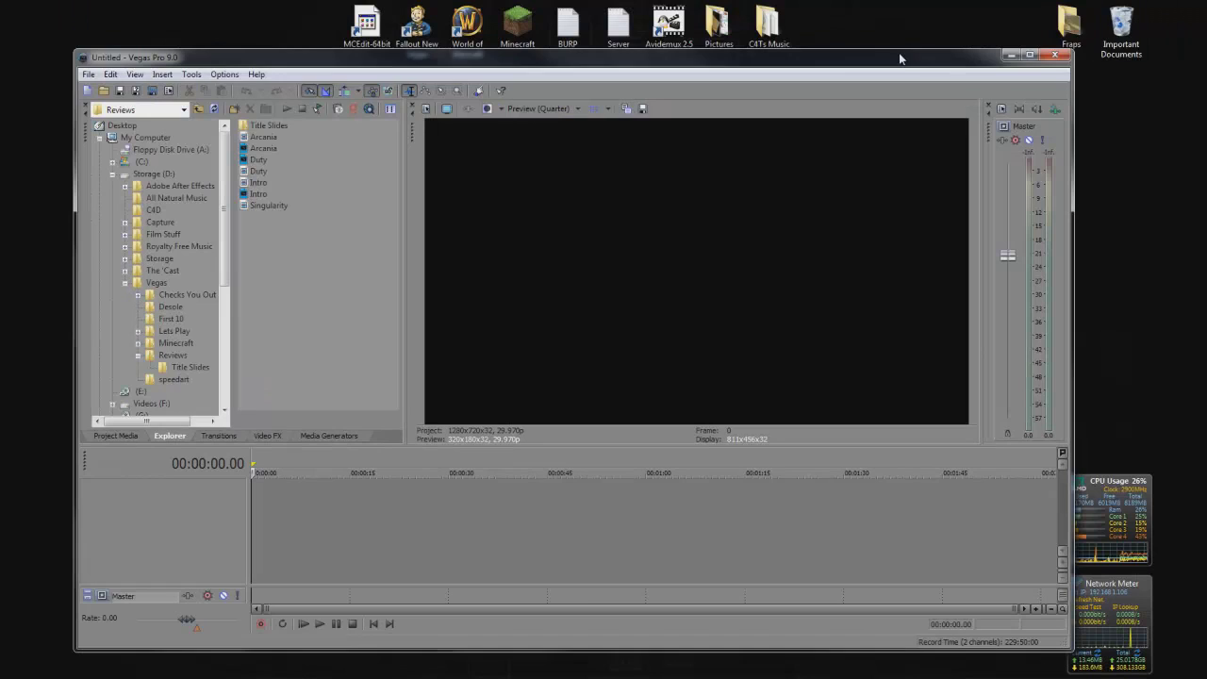
left_click_drag(904, 60, 918, 40)
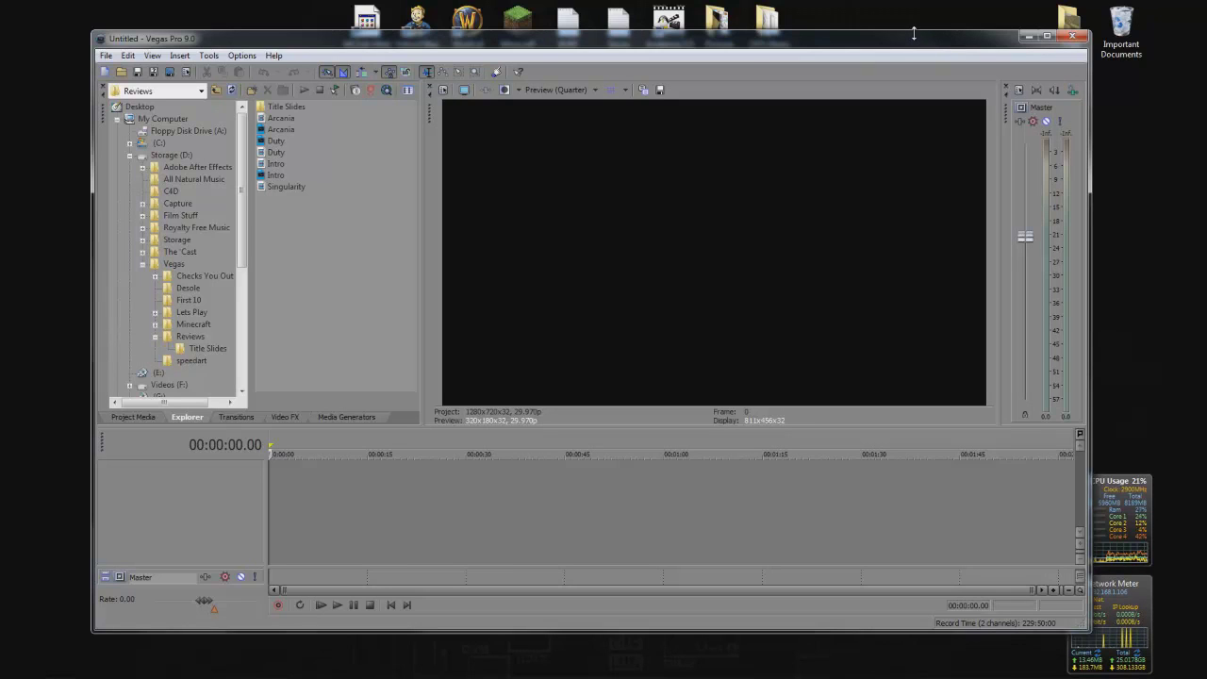
left_click(1027, 36)
- Launch Avidemux 2.5, then move and enlarge its window on the desktop
double_click(668, 23)
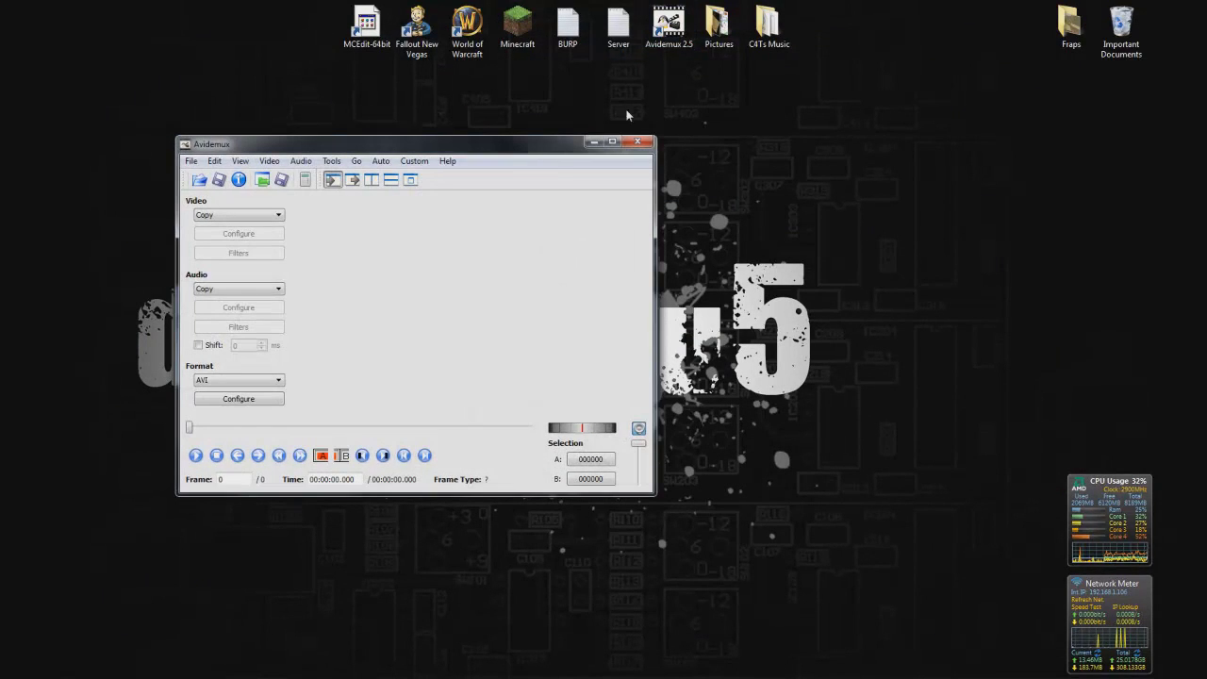
left_click_drag(514, 149, 537, 117)
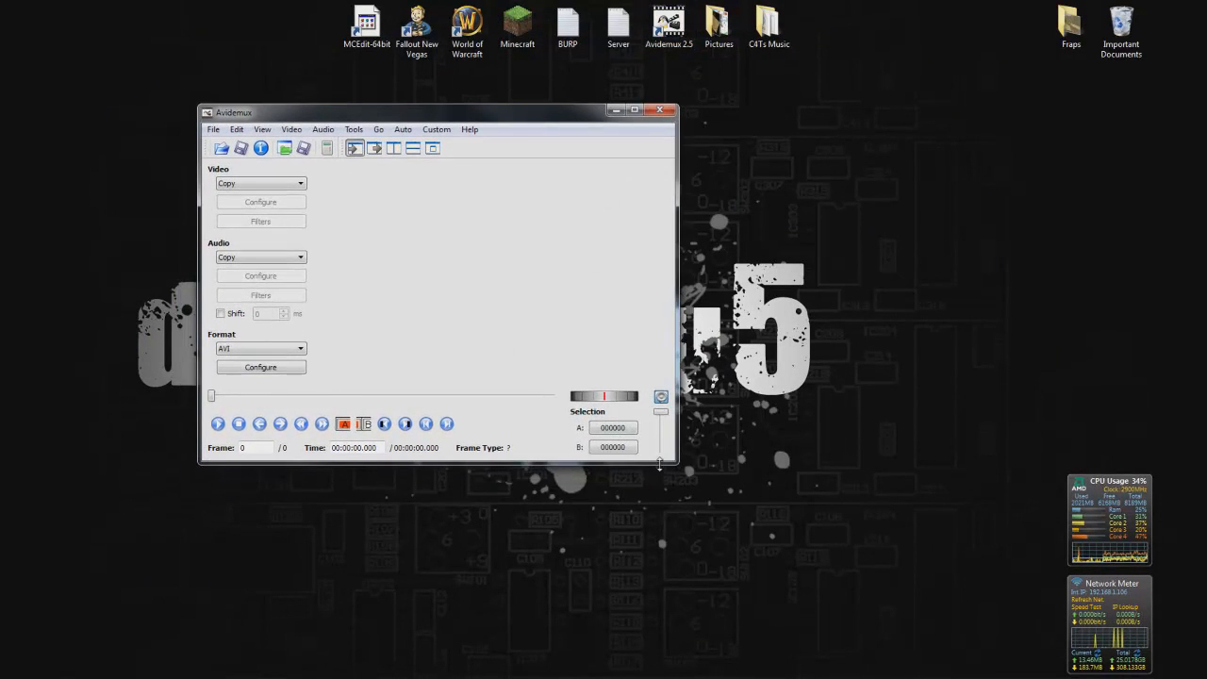
left_click_drag(660, 463, 911, 560)
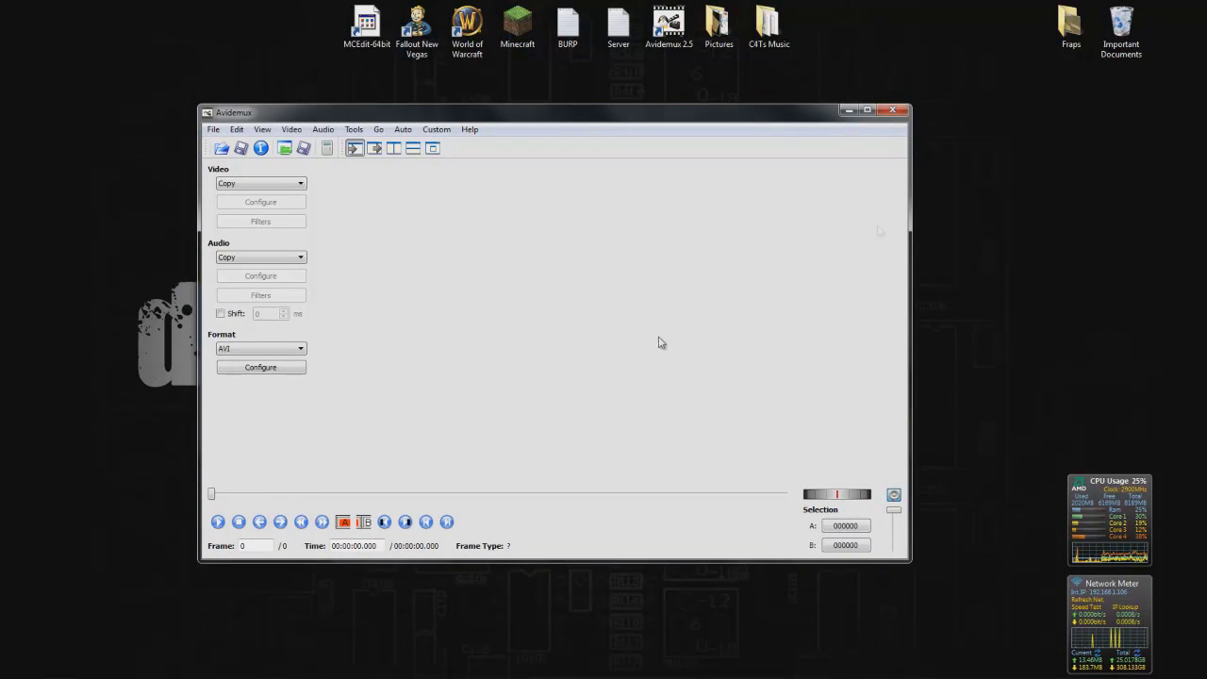
double_click(1070, 24)
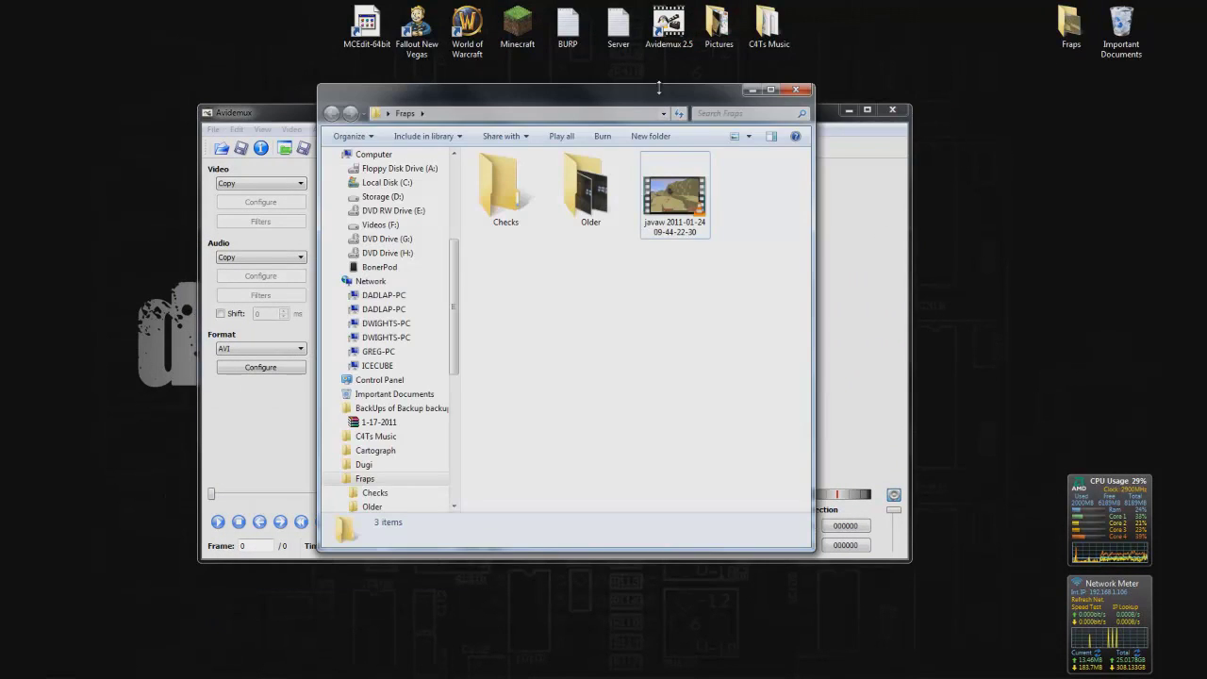
left_click_drag(695, 91, 983, 105)
left_click_drag(972, 188, 491, 290)
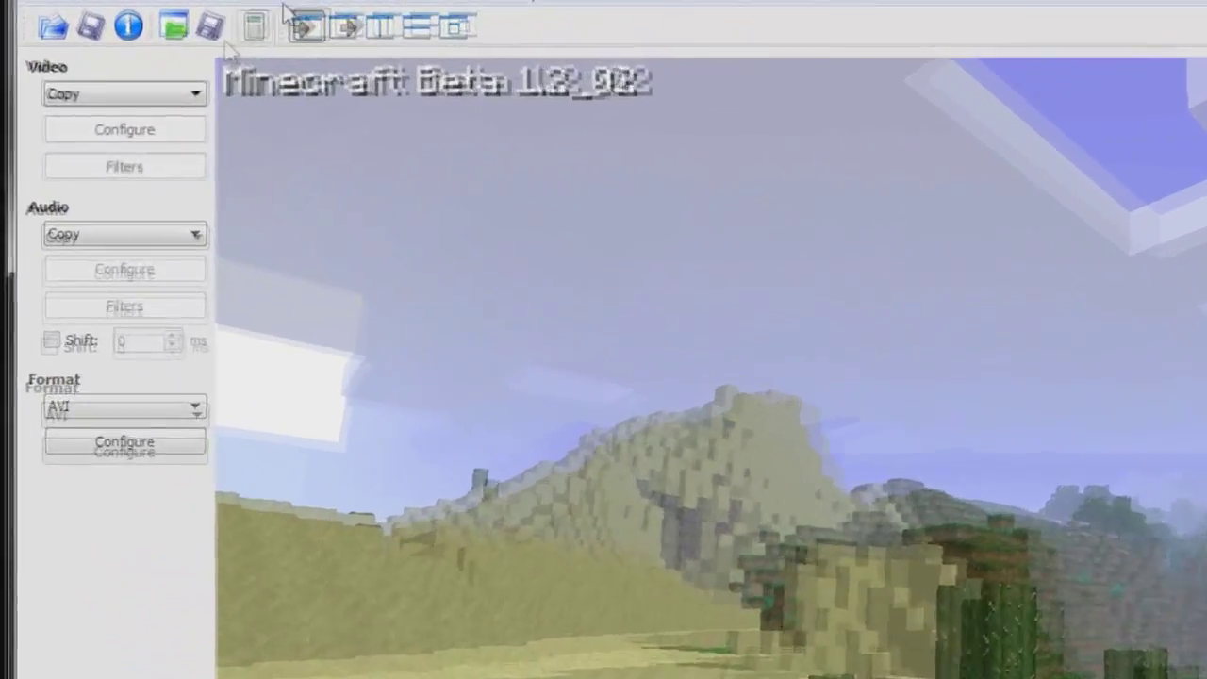
- Set the output video codec to M-JPEG and the audio codec to PCM
left_click(170, 98)
left_click(161, 254)
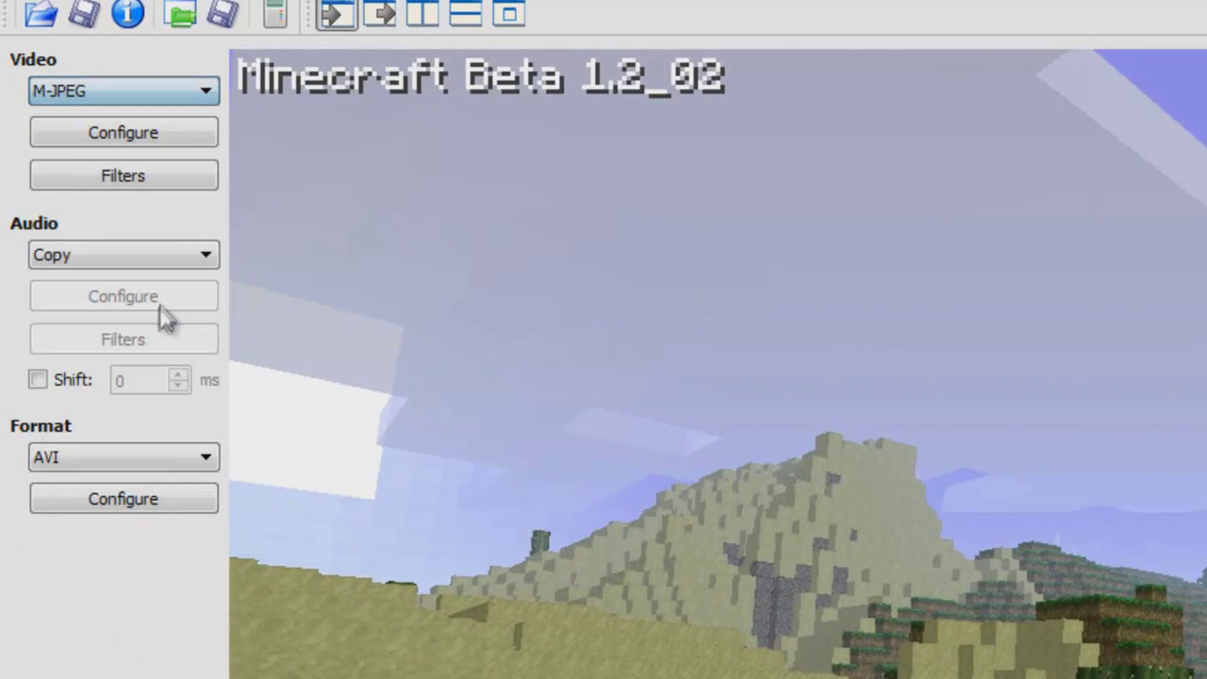
left_click(176, 259)
left_click(161, 399)
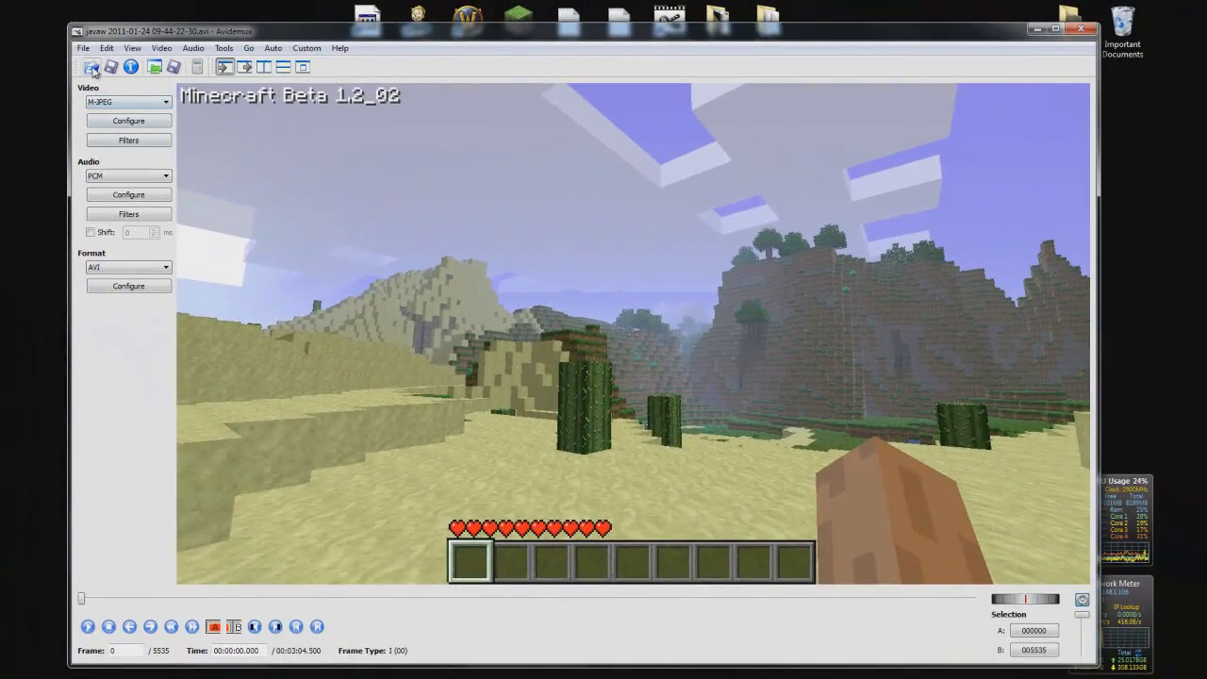
- Save the converted video as 1 in the Fraps folder and close Avidemux
left_click(108, 73)
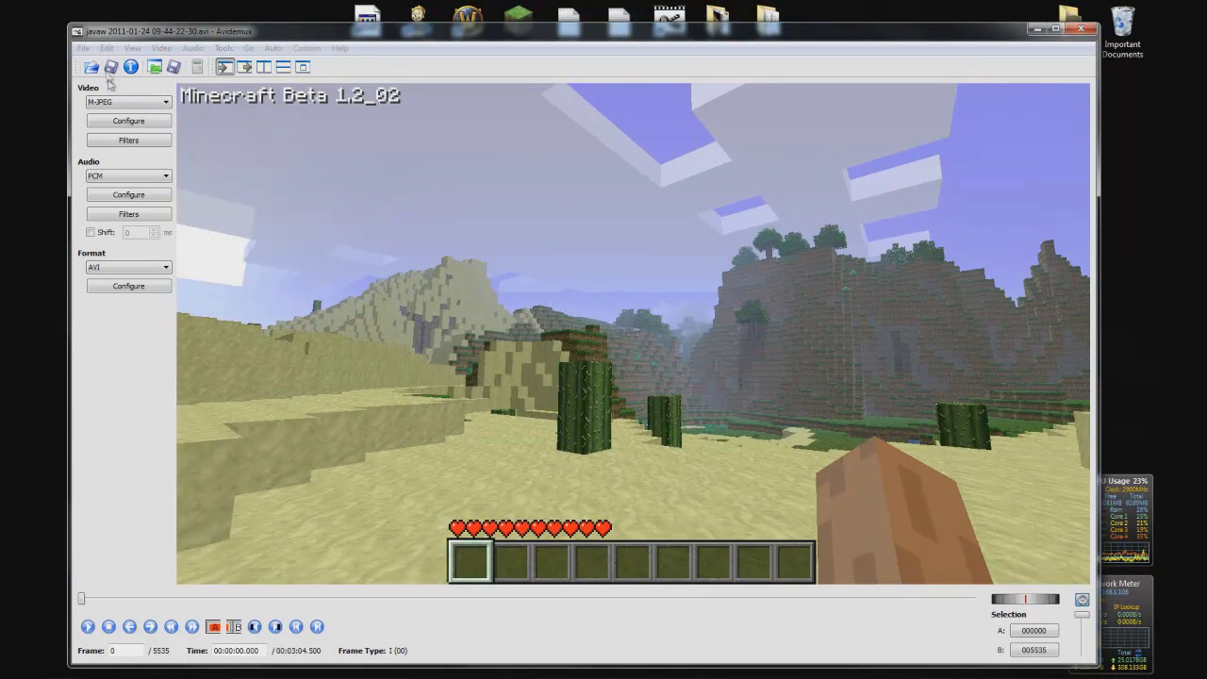
type("a")
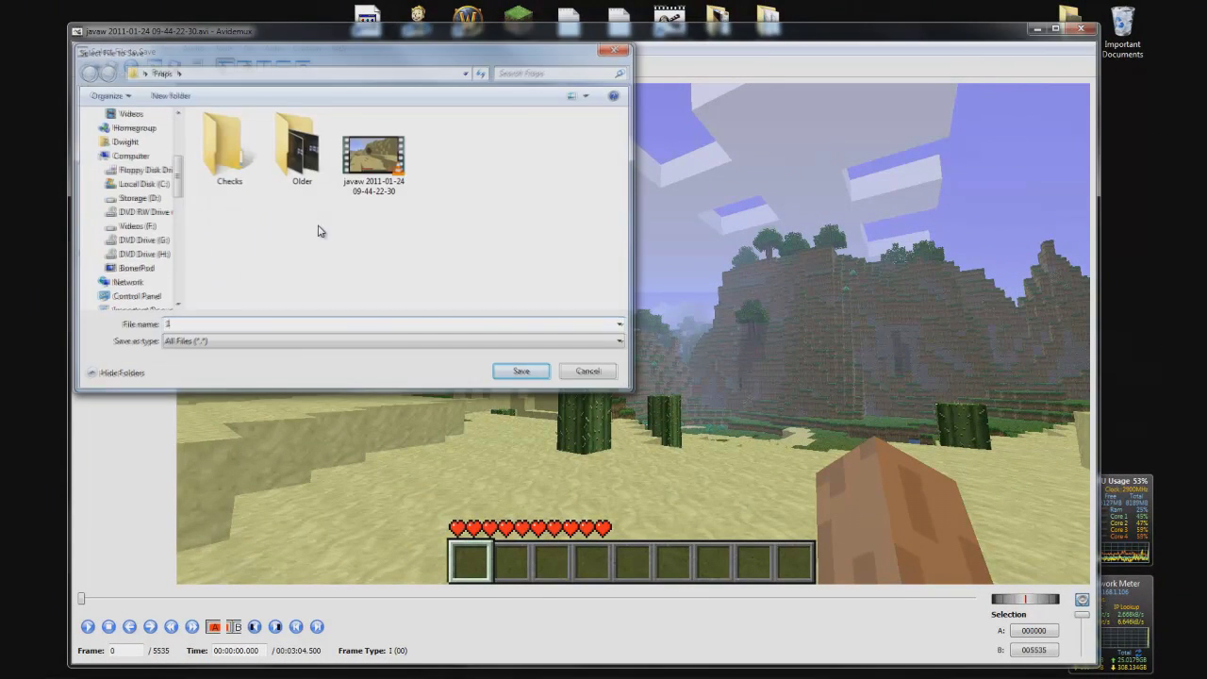
key("Return")
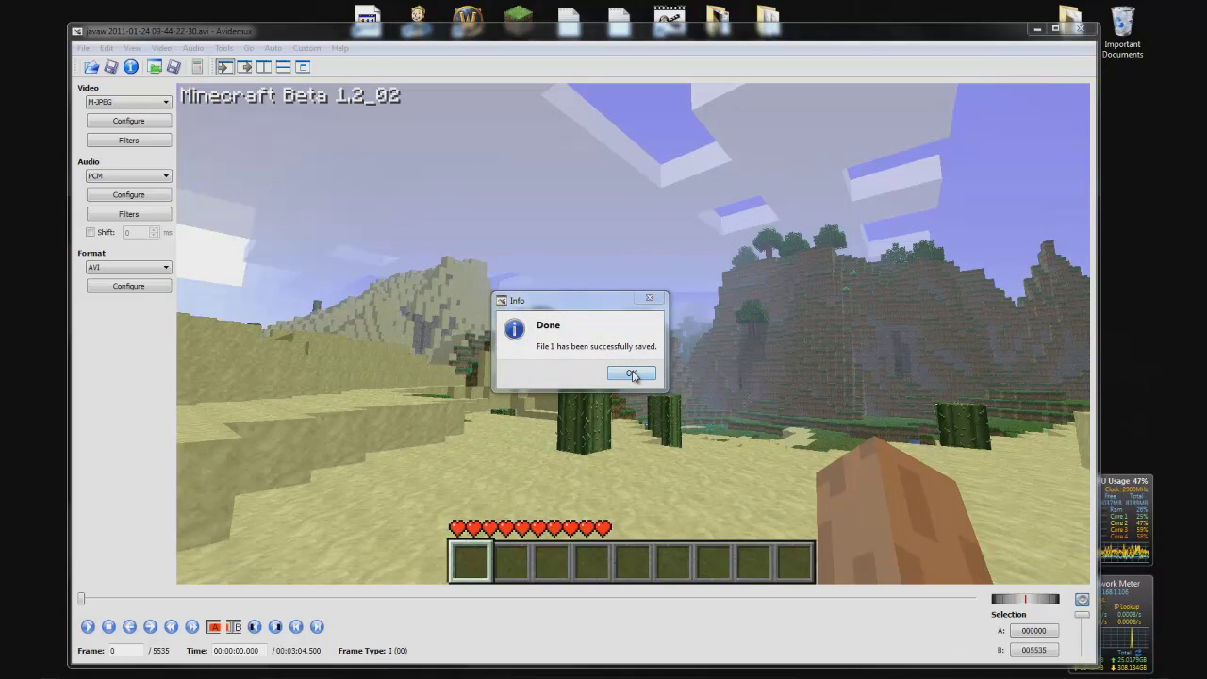
left_click(632, 374)
left_click(1080, 30)
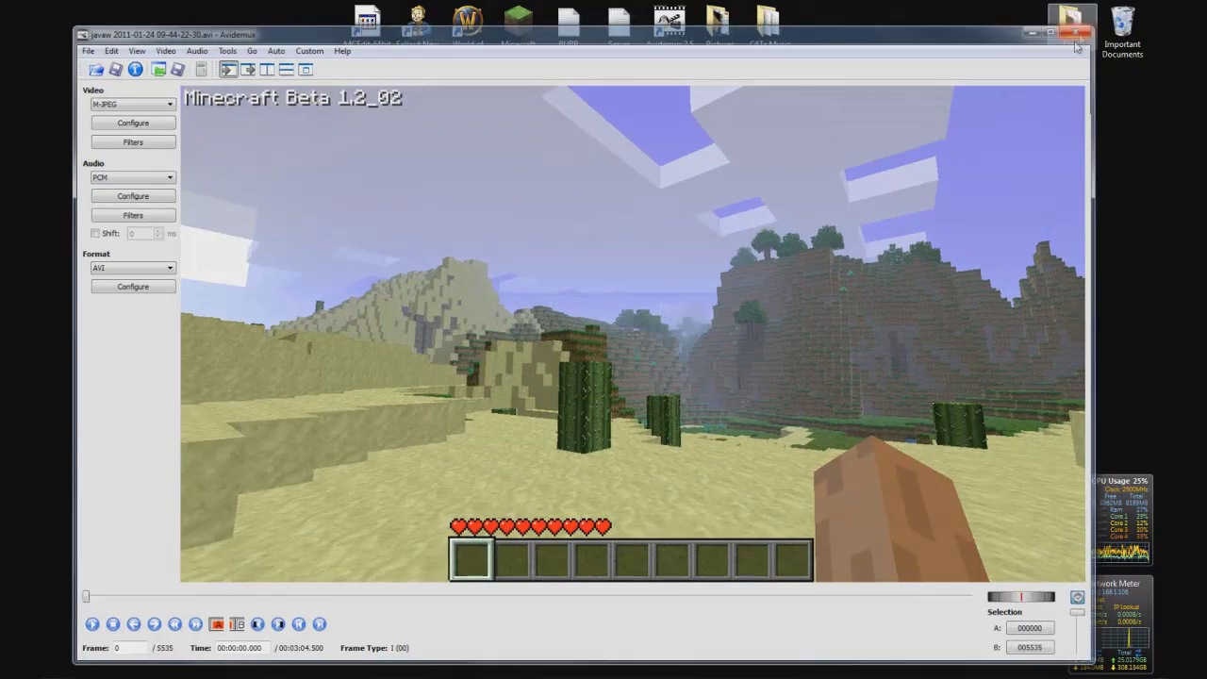
- Check the converted file 1 in the Fraps folder and close the folder window
double_click(1072, 28)
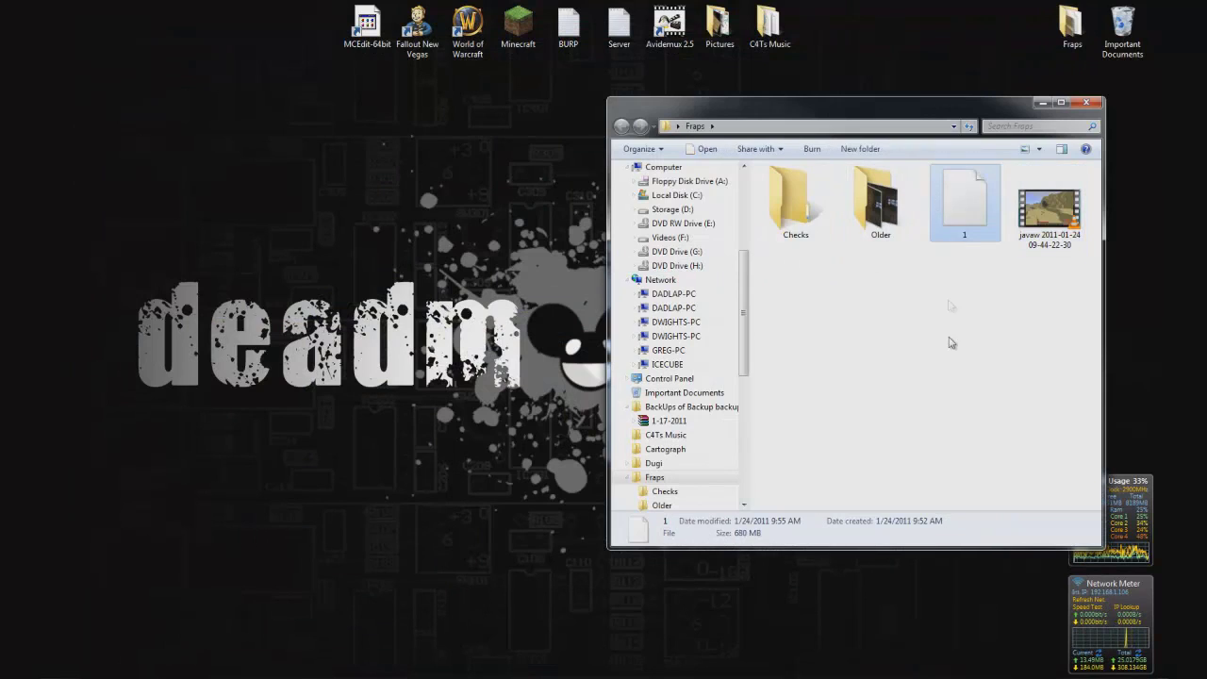
mouse_move(973, 221)
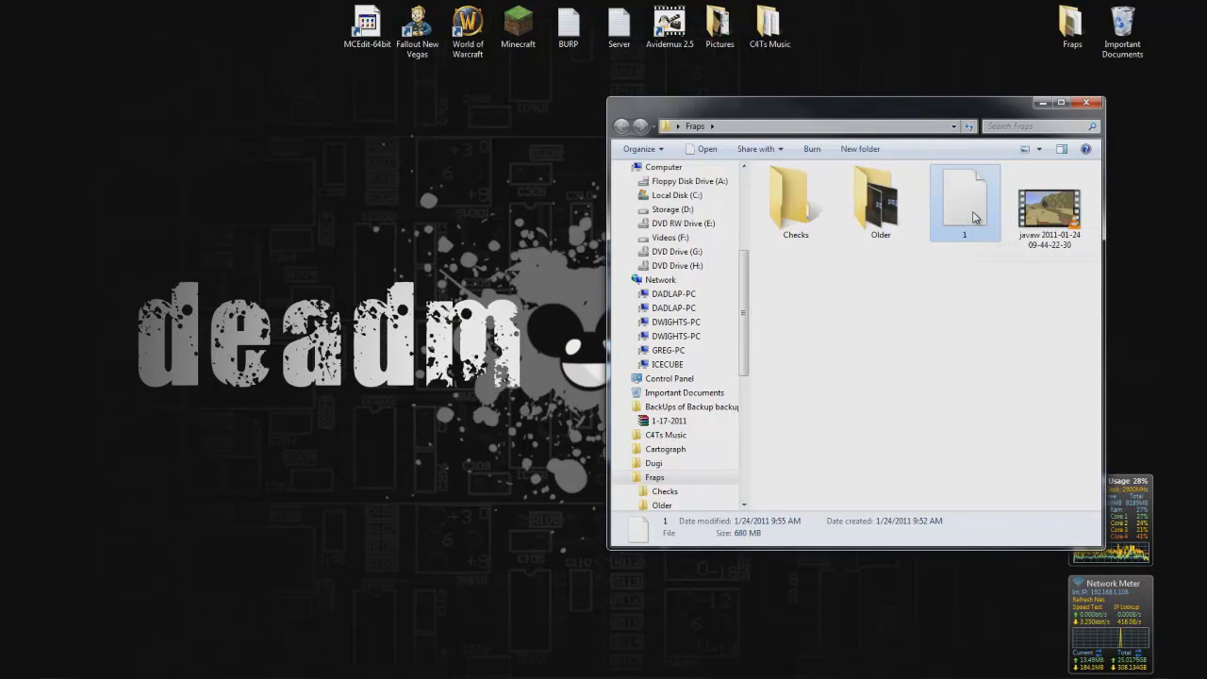
right_click(974, 220)
left_click(1092, 179)
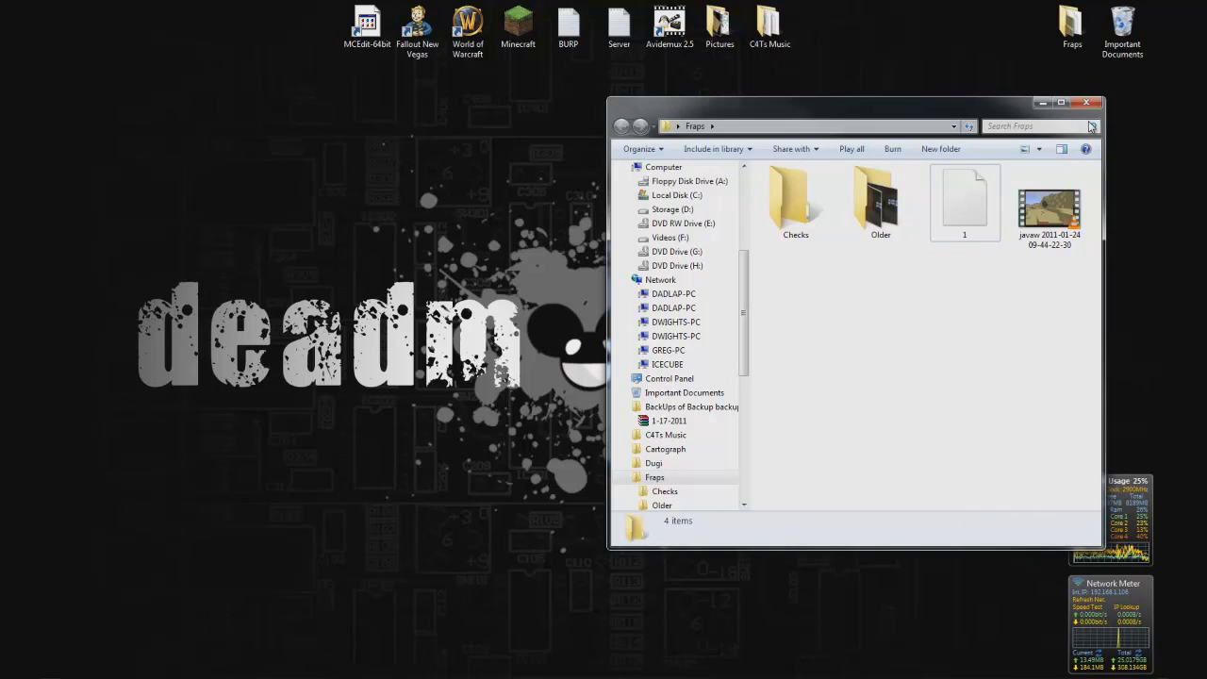
left_click(1087, 103)
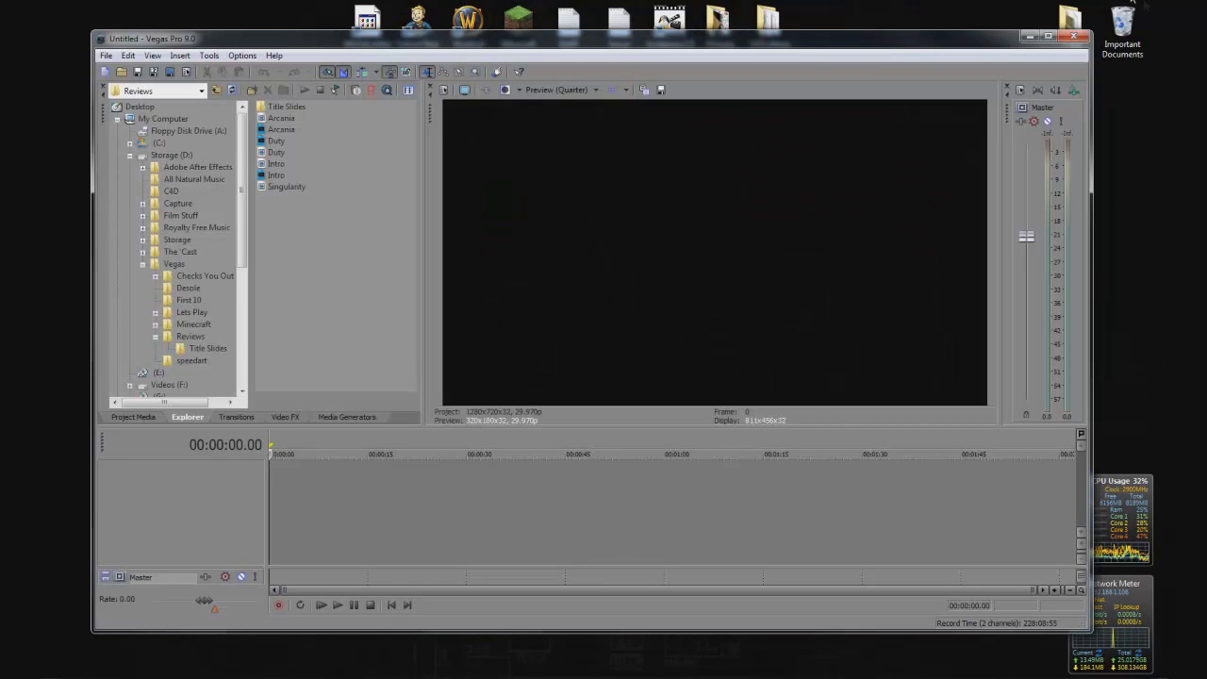
- Reopen the Fraps folder, then open the photo Photo Jan 24, 9 58 42 AM from the Dropbox folder
double_click(1069, 17)
left_click(1086, 675)
left_click(1088, 625)
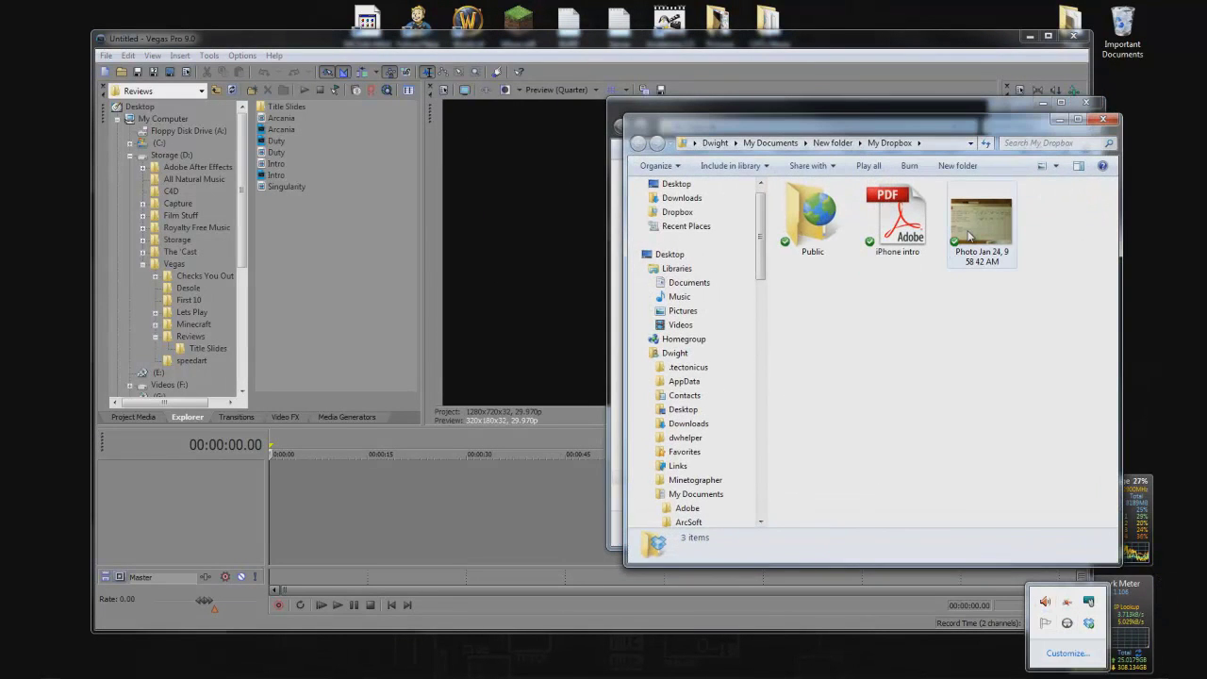
left_click(971, 236)
double_click(971, 236)
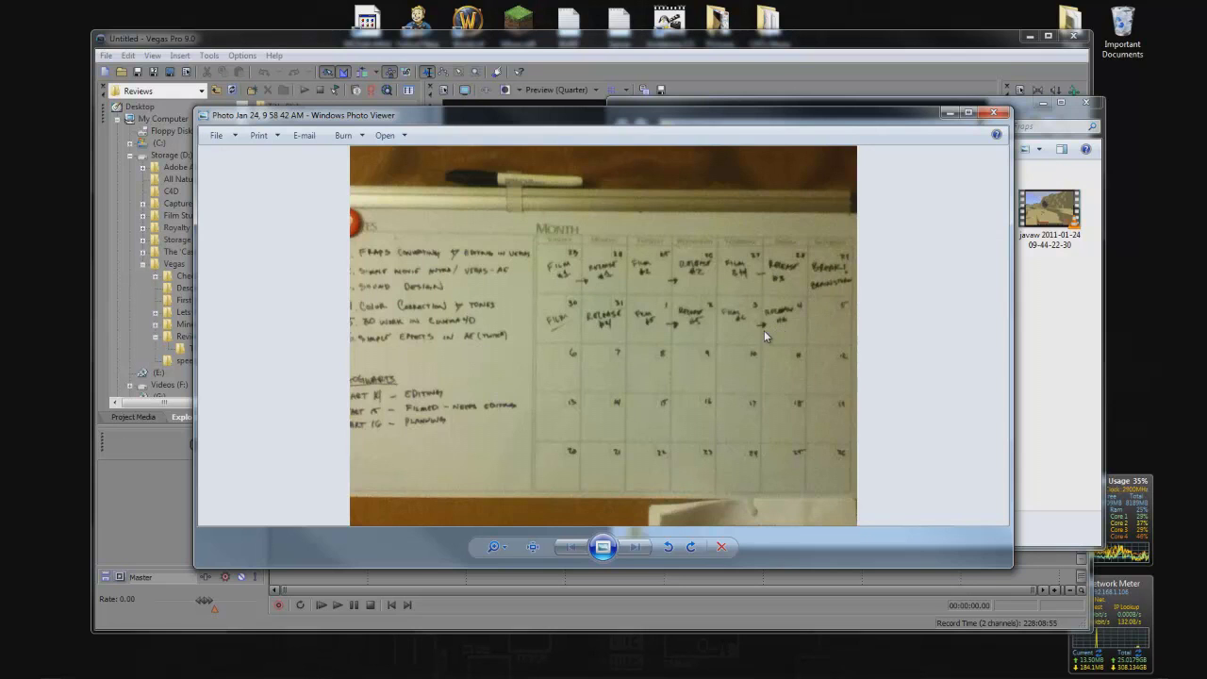
- Examine the film and release schedule on the photographed whiteboard calendar, and close the photo
scroll(728, 283, "up", 4)
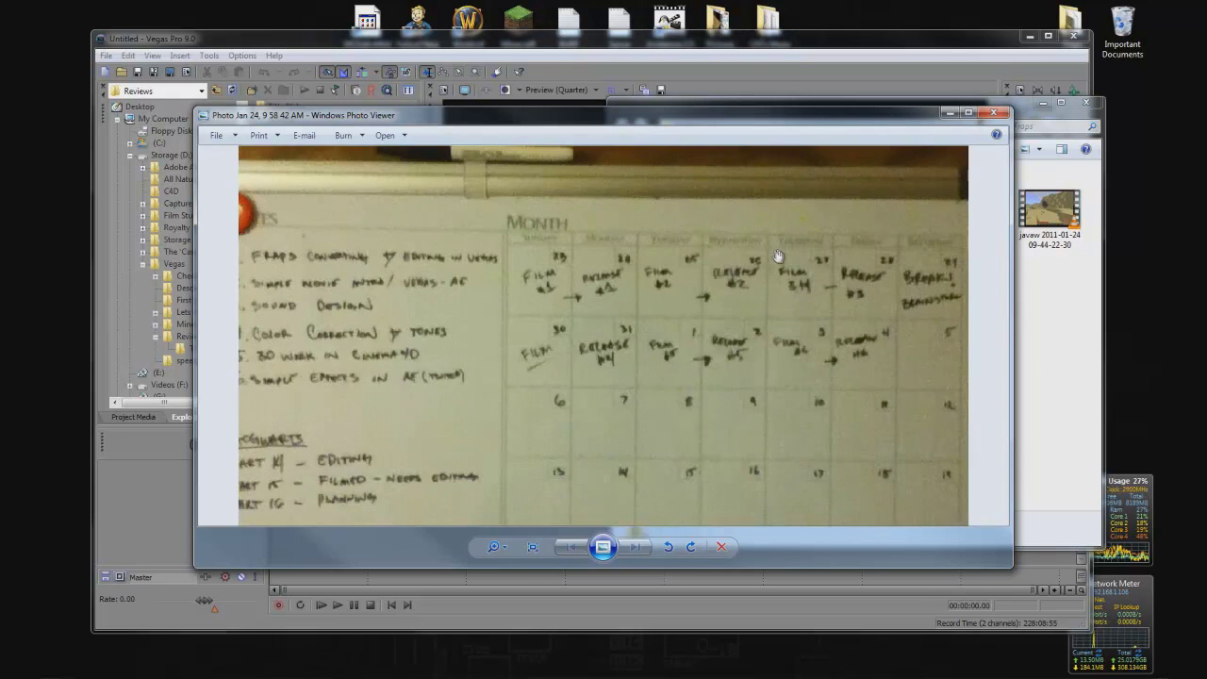
scroll(765, 335, "down", 2)
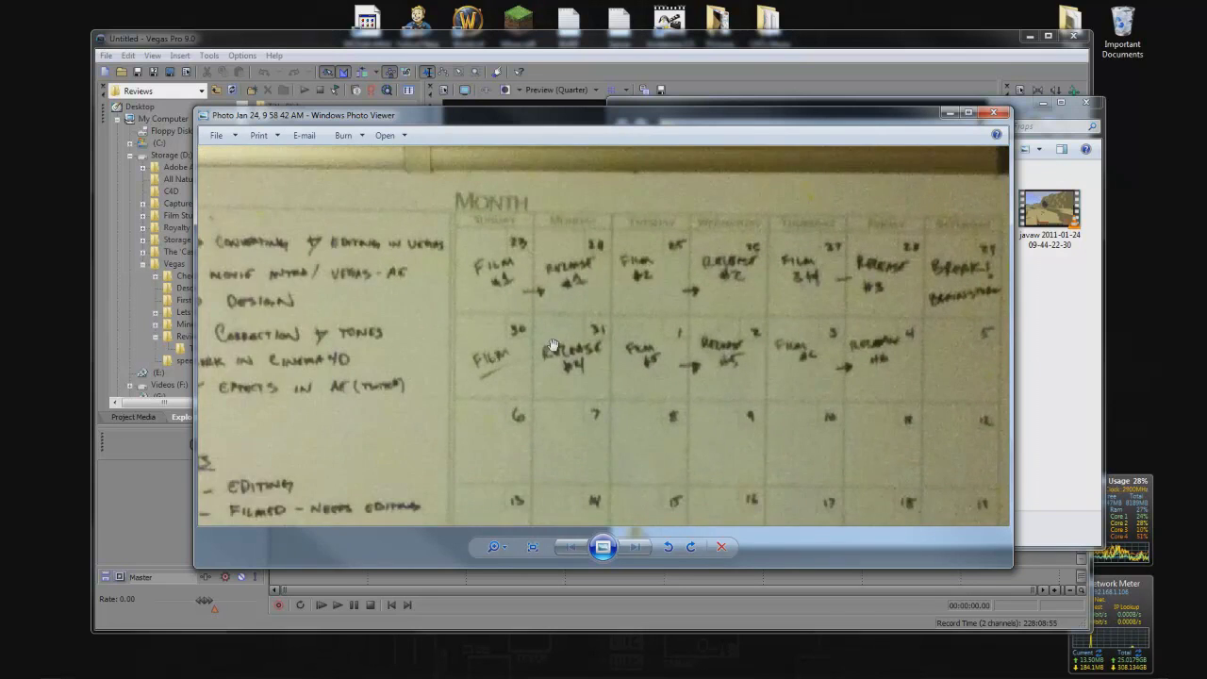
scroll(797, 320, "up", 1)
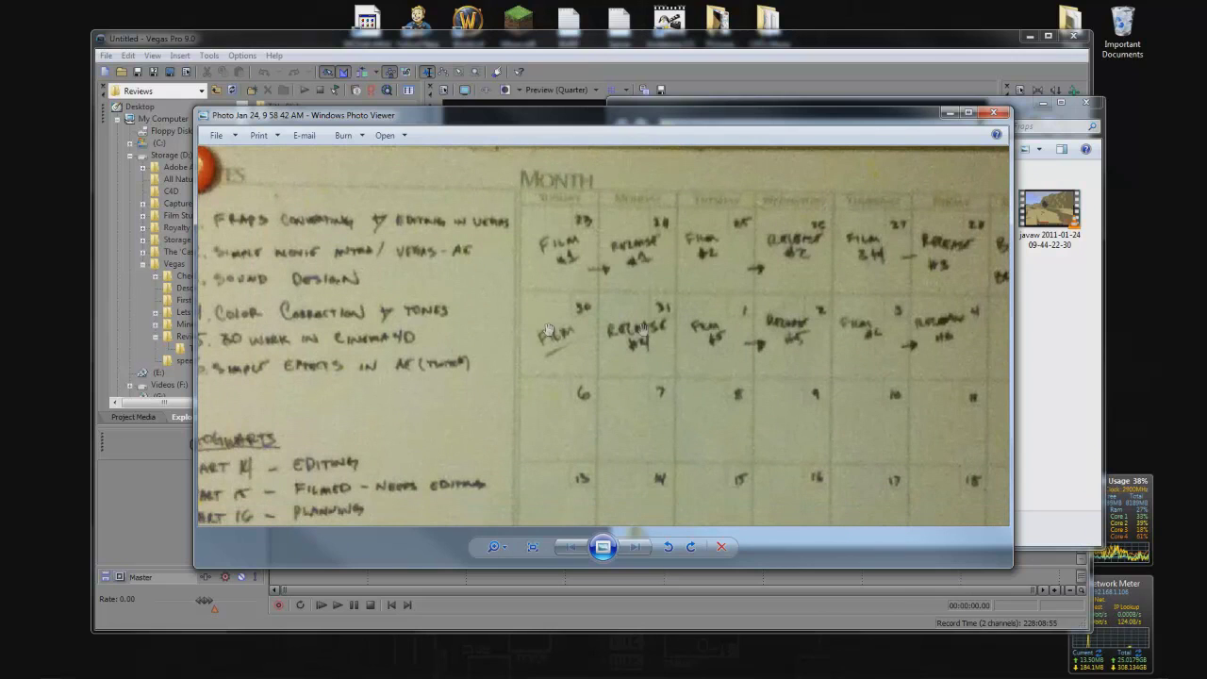
scroll(377, 301, "down", 1)
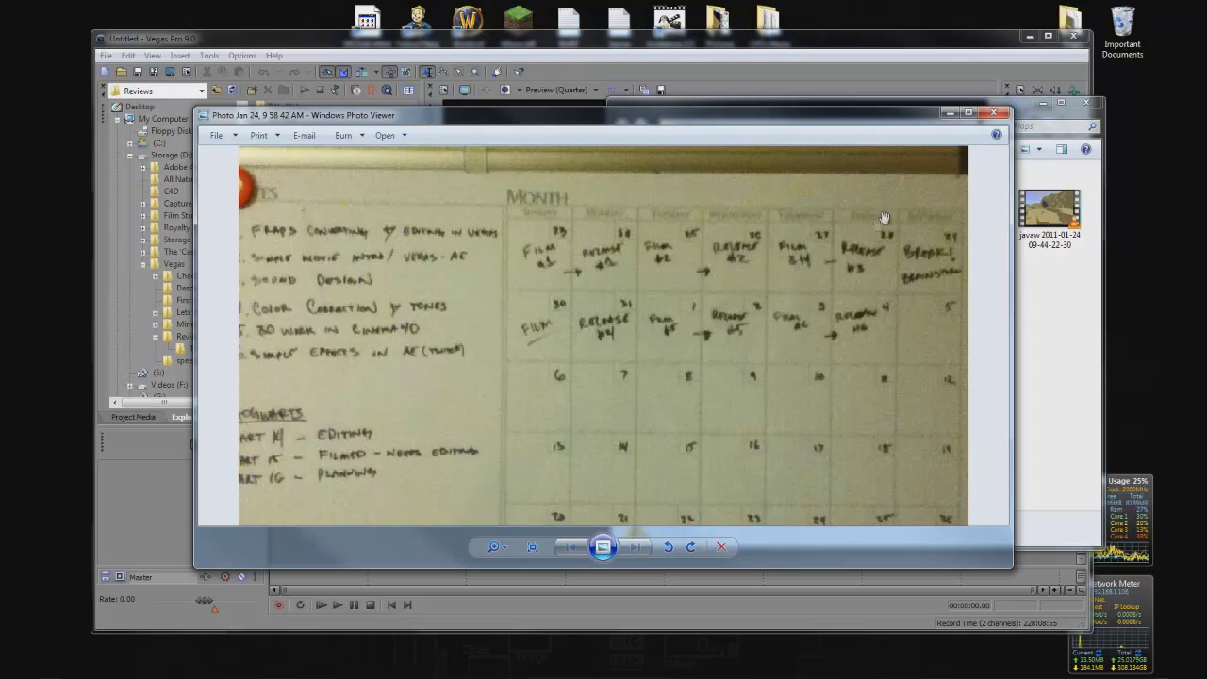
left_click(1001, 115)
- Maximize Vegas Pro and add file 1 from the Fraps folder to the start of the timeline
left_click_drag(1001, 109, 973, 109)
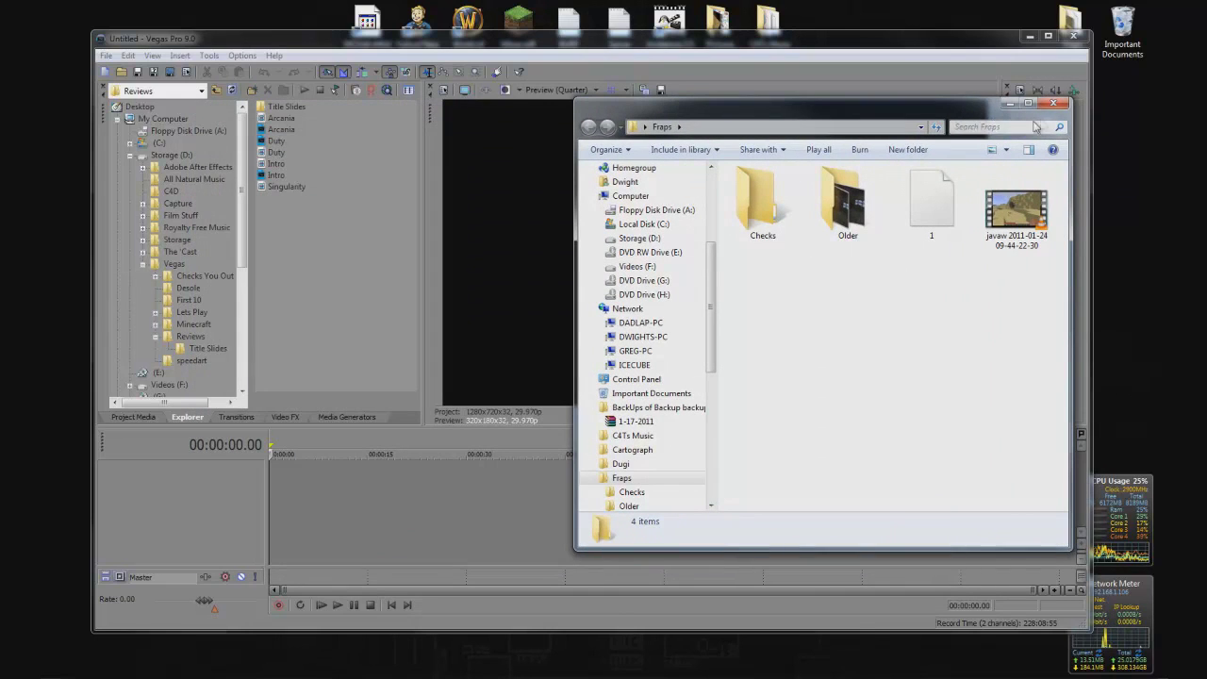
left_click(1047, 36)
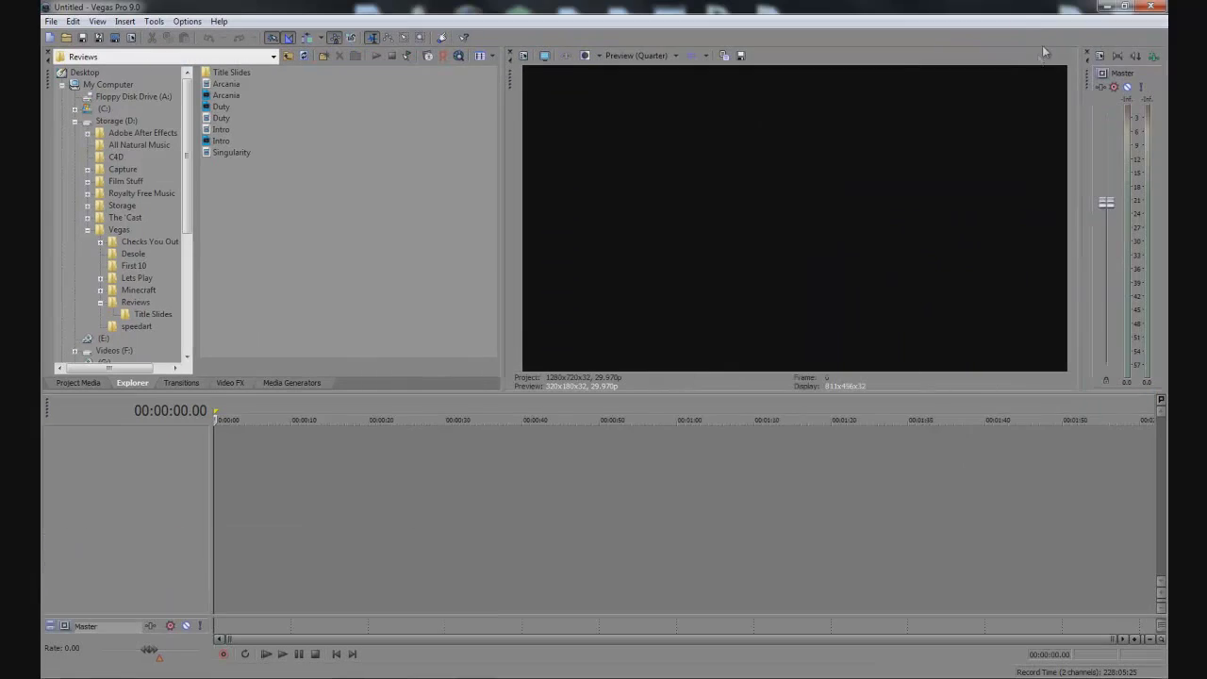
key("alt+Tab")
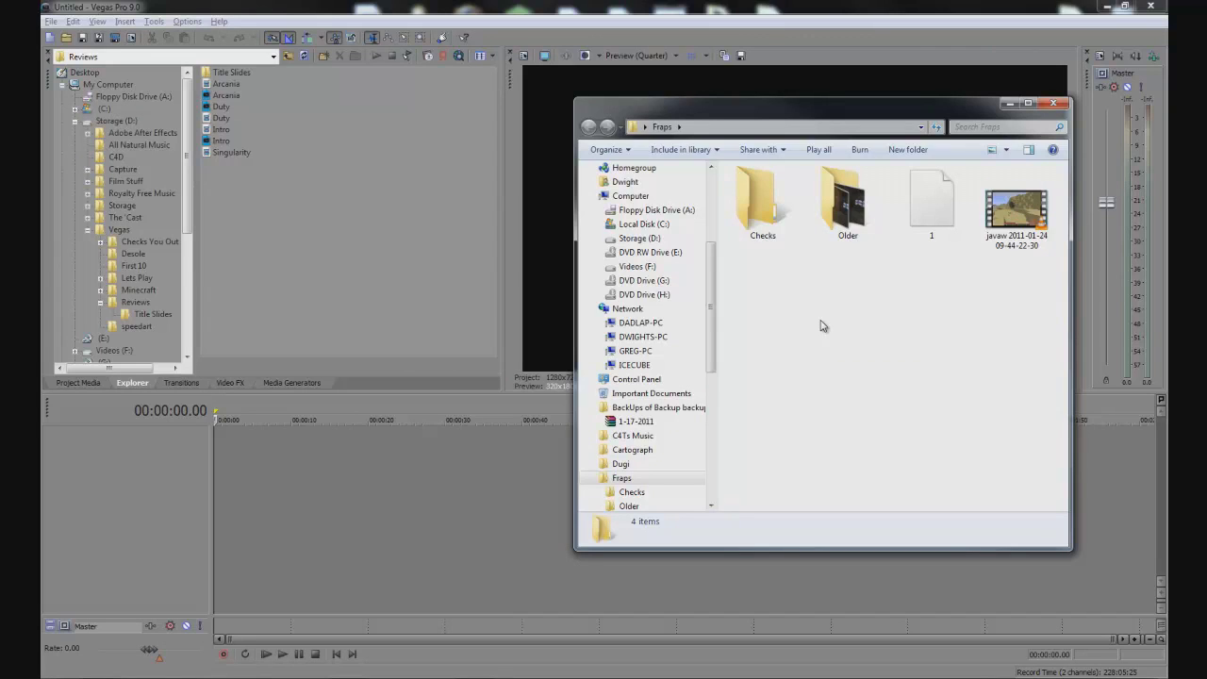
left_click_drag(926, 194, 216, 490)
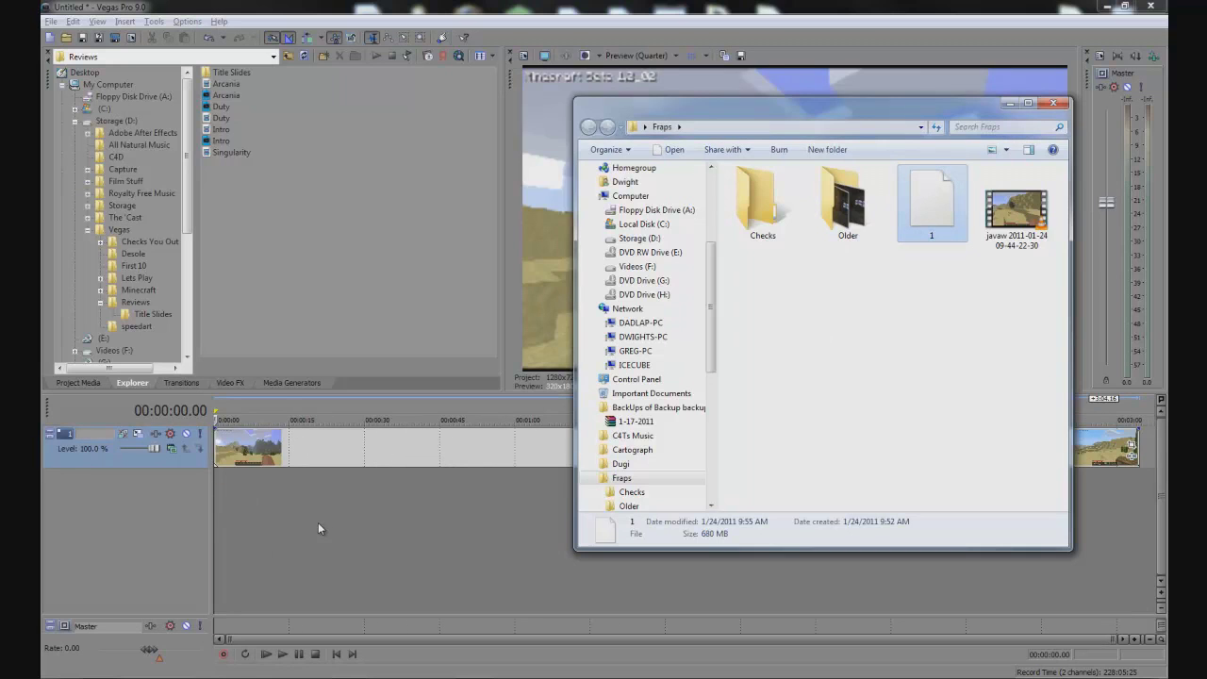
- Resize the panes for a smaller preview and a taller timeline, and play the clip from 00:00:03.06
left_click(253, 514)
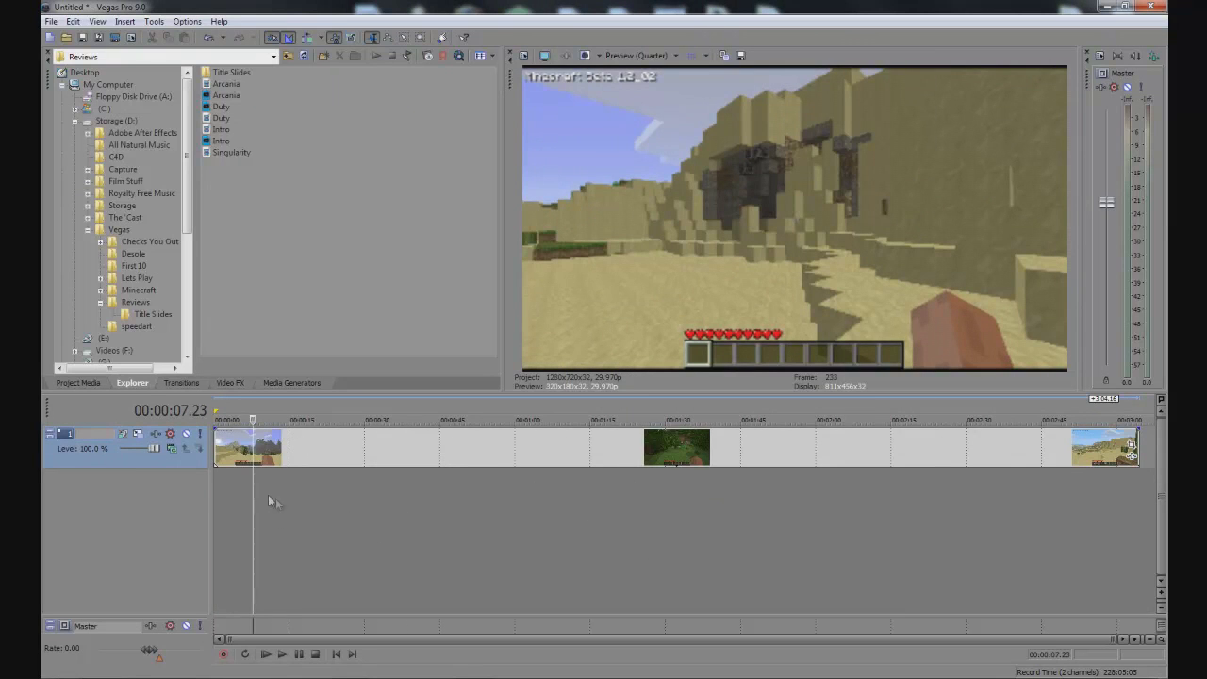
left_click(229, 488)
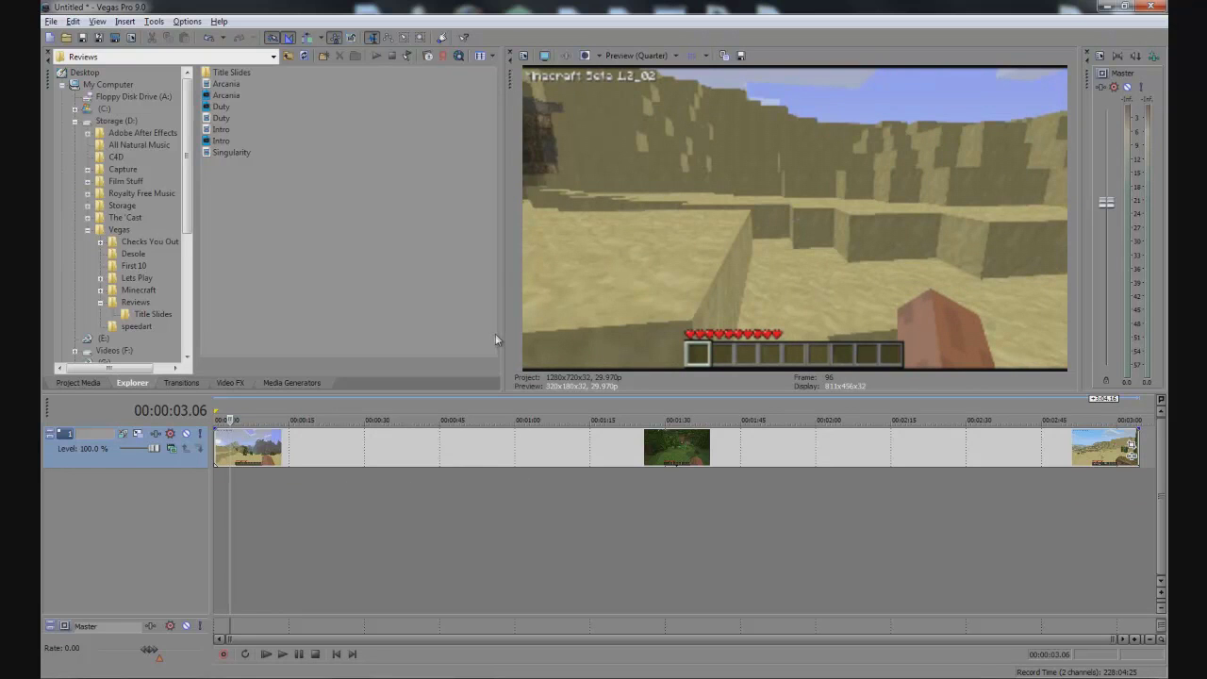
left_click_drag(503, 333, 601, 334)
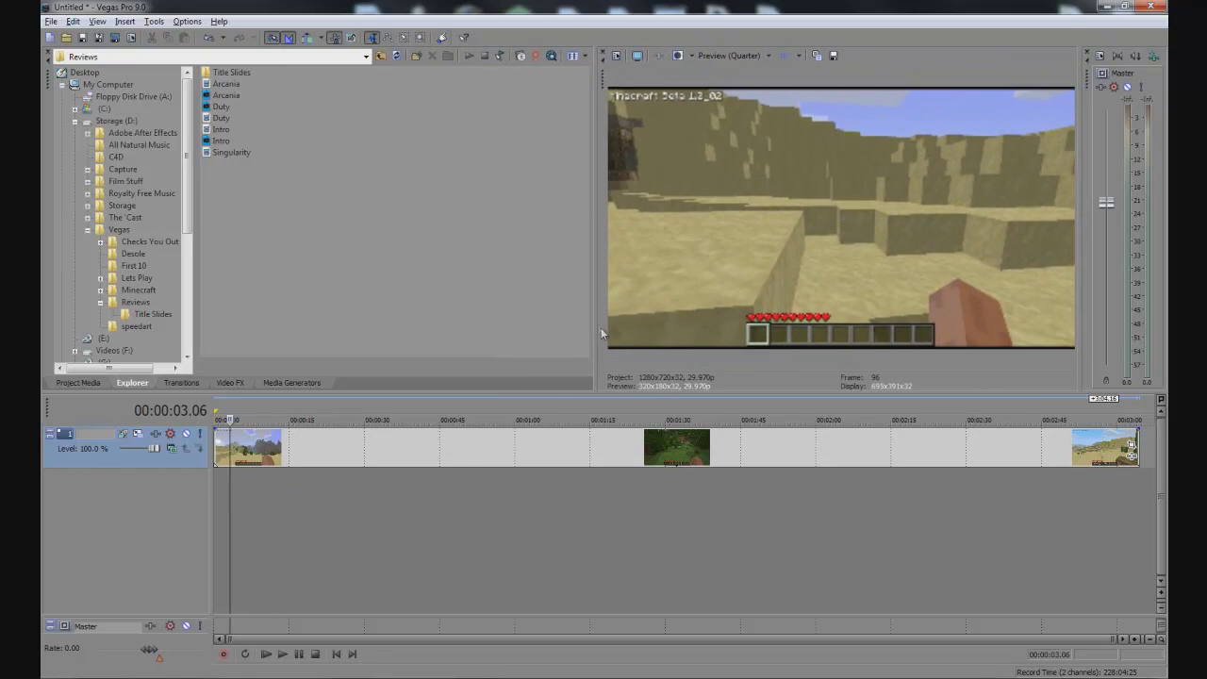
left_click_drag(630, 388, 641, 349)
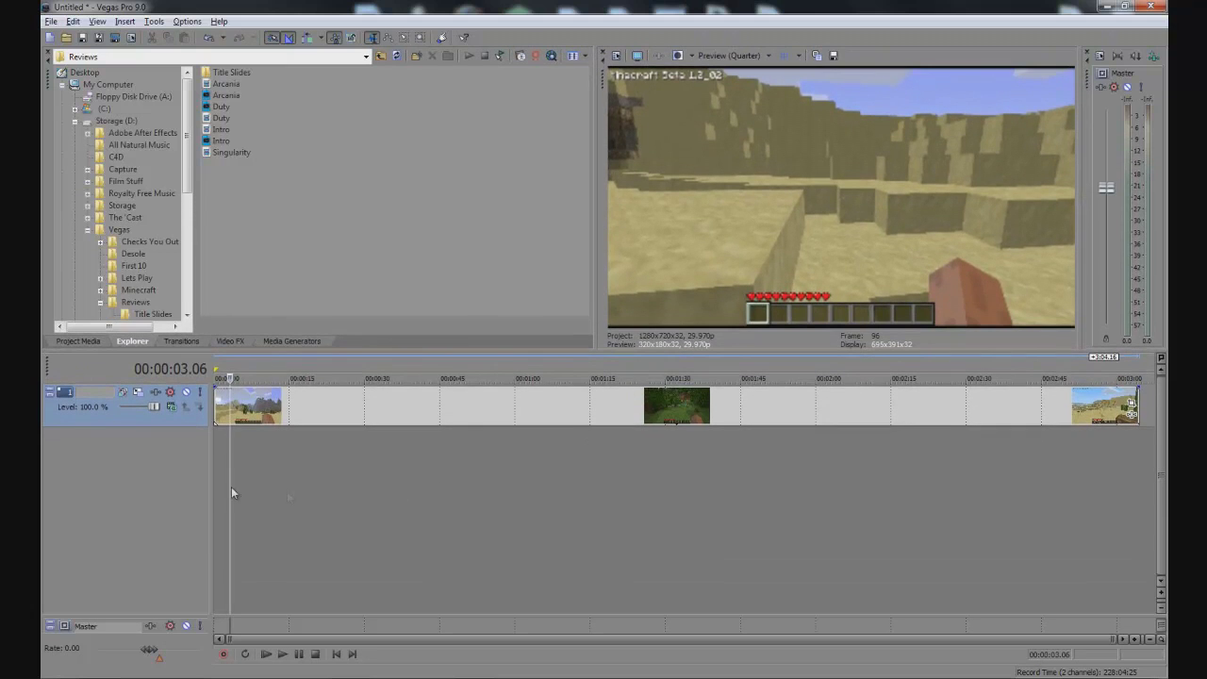
key("space")
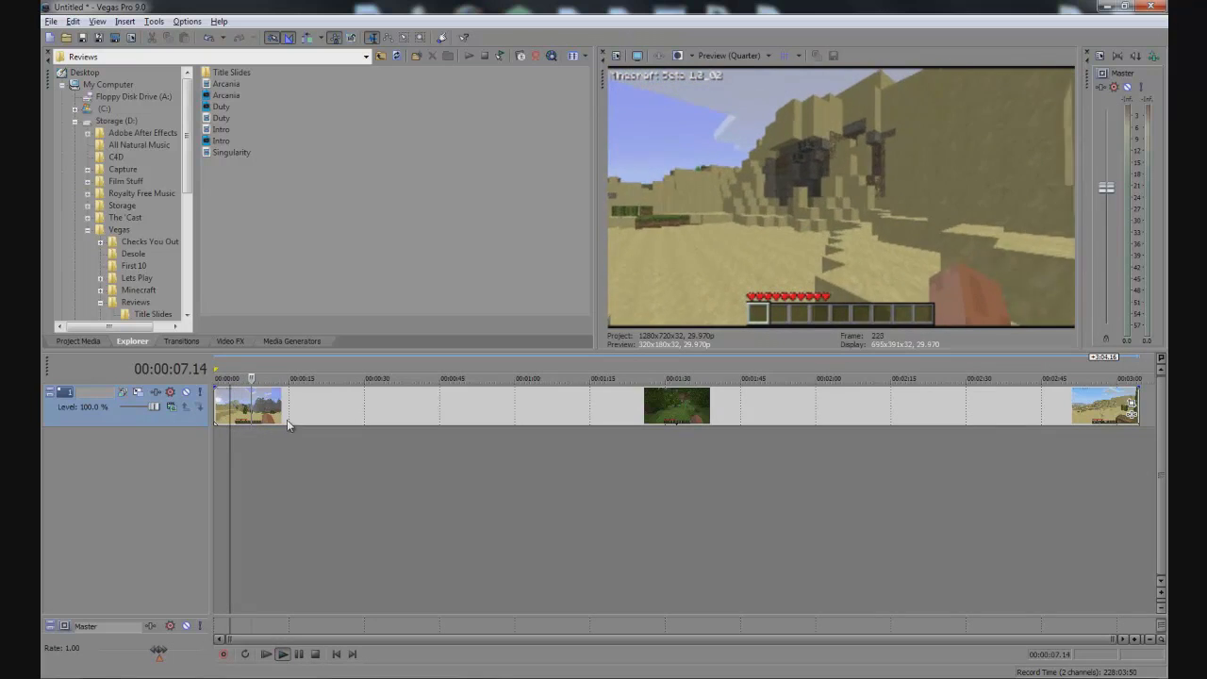
- Stop playback, spot-check a few points in the gameplay clip, and return the cursor to 00:00:00.00
key("space")
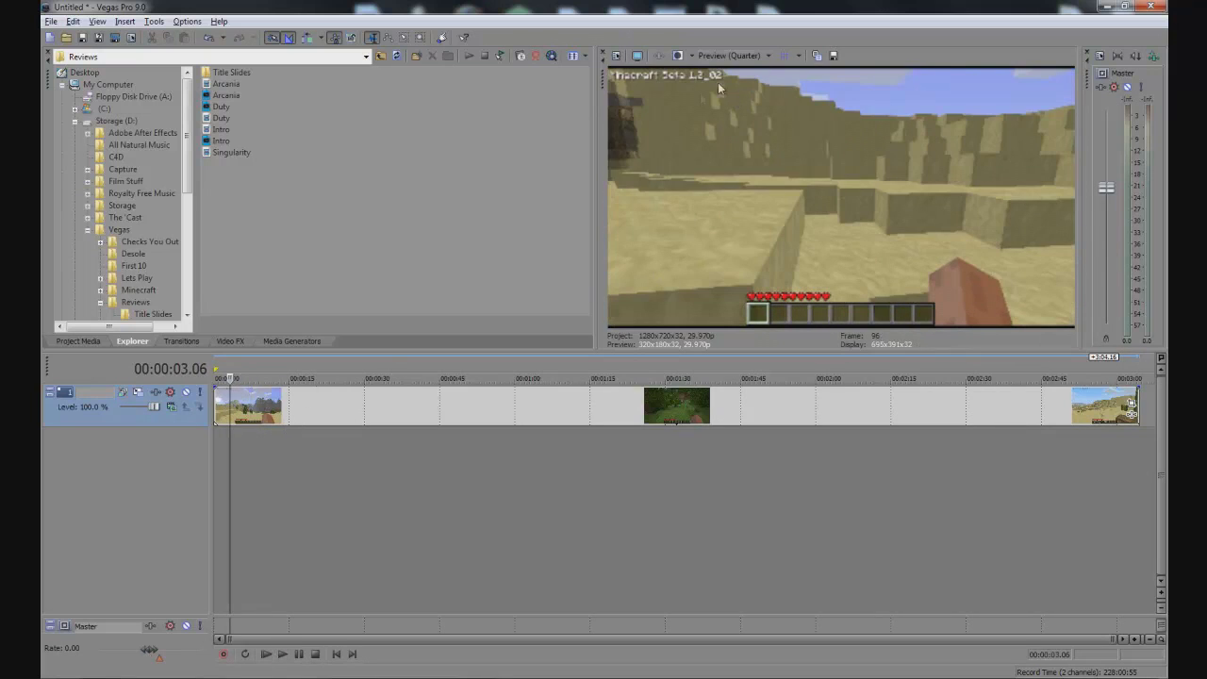
left_click(257, 447)
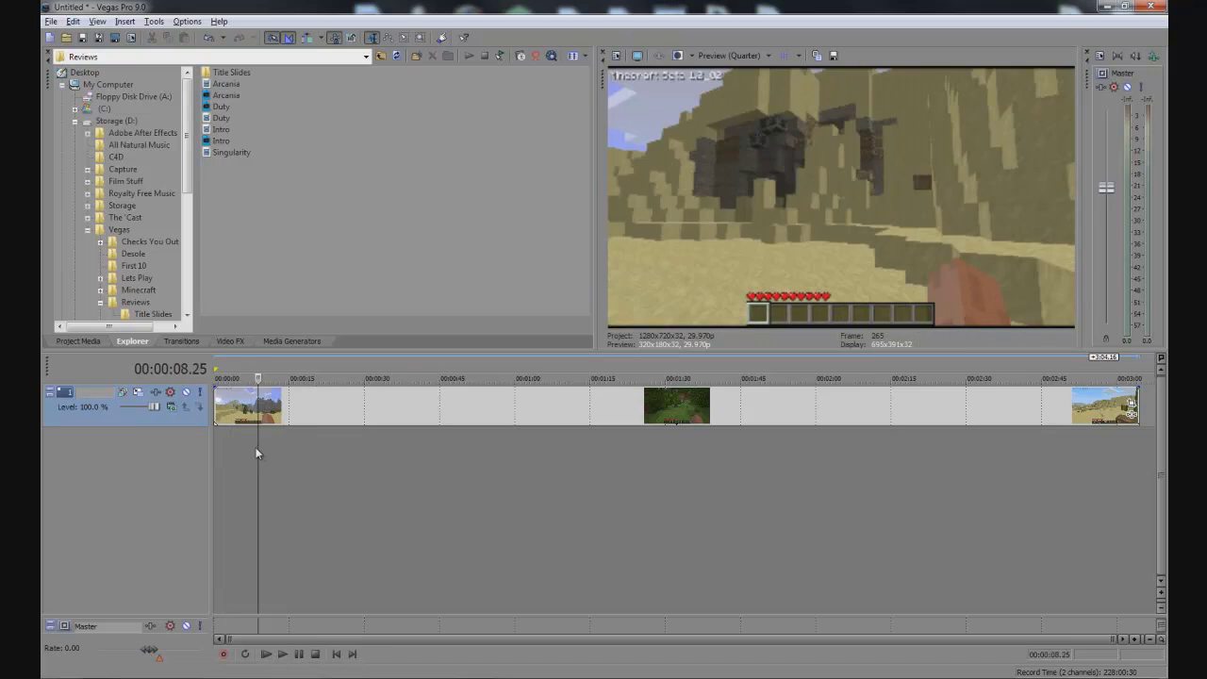
left_click(226, 447)
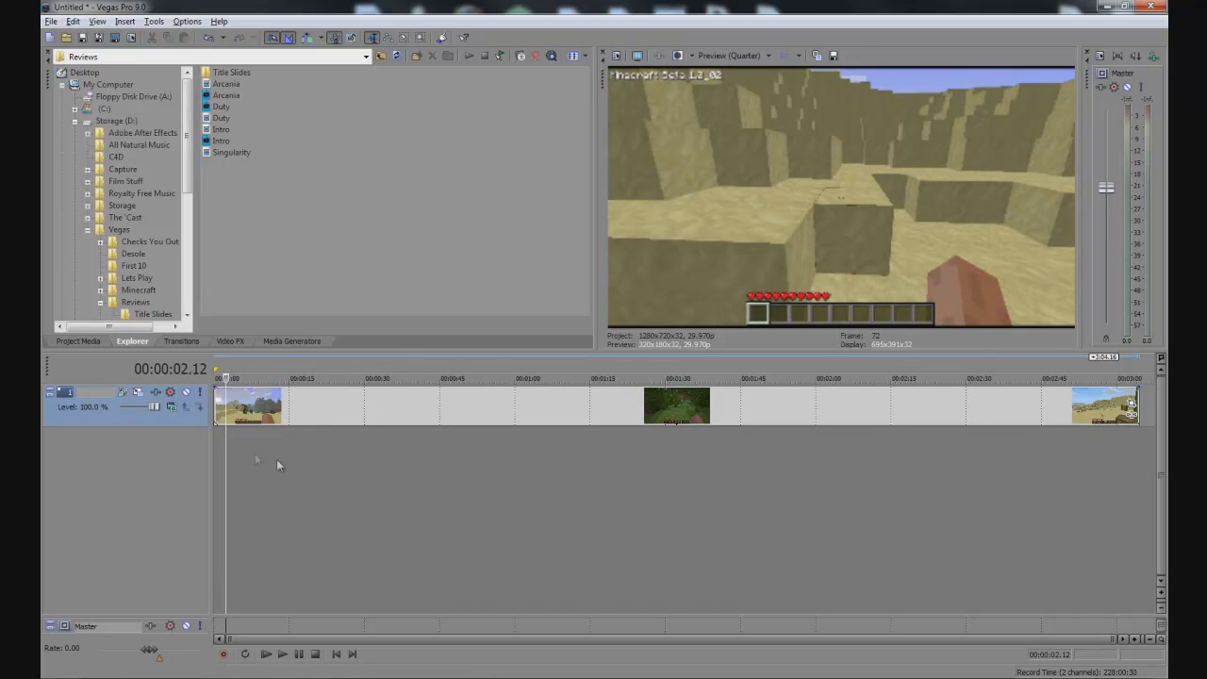
left_click(218, 455)
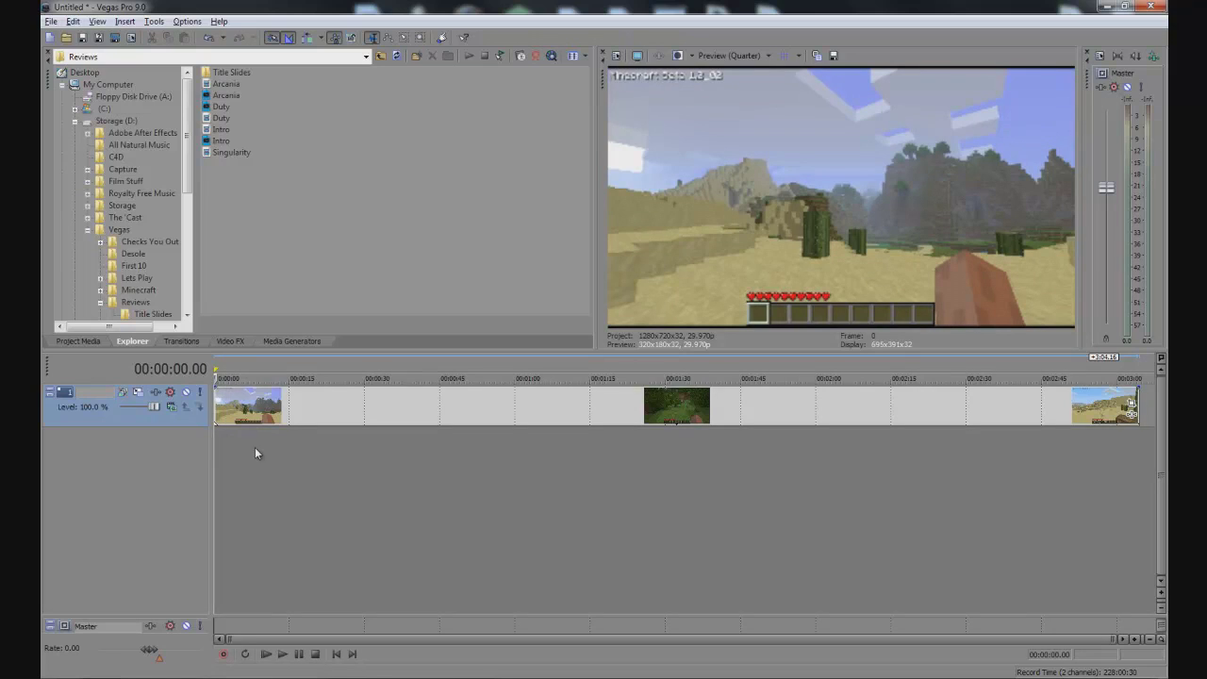
- Place SmallIntro from the Lets Play > Minecraft > Intro folder at the start of the timeline, with the gameplay clip directly after it
left_click(142, 279)
double_click(229, 83)
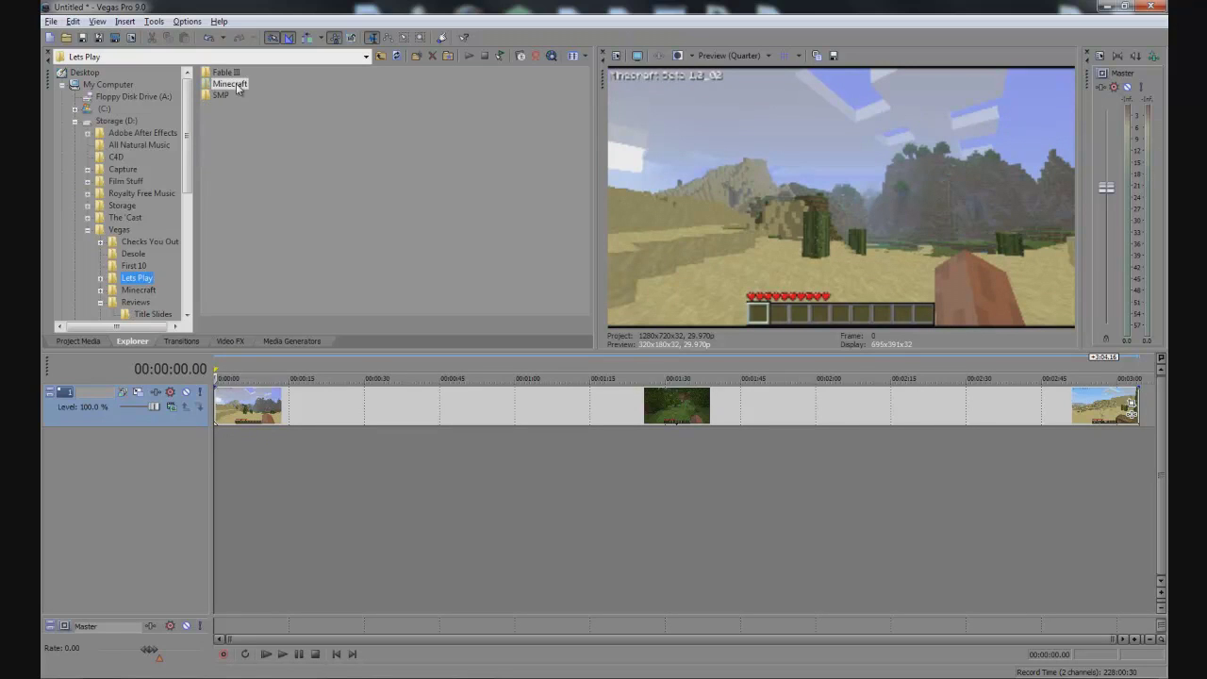
double_click(225, 73)
left_click_drag(236, 84, 227, 442)
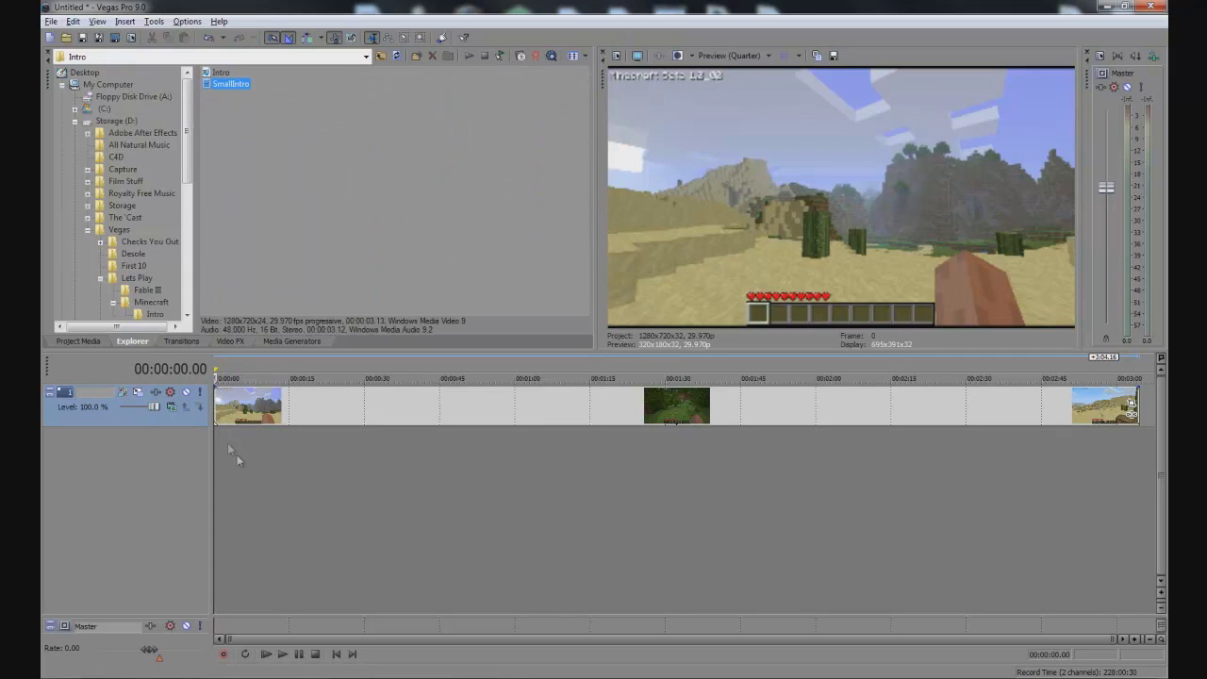
left_click_drag(257, 492, 257, 492)
left_click_drag(259, 408, 245, 483)
scroll(321, 452, "up", 5)
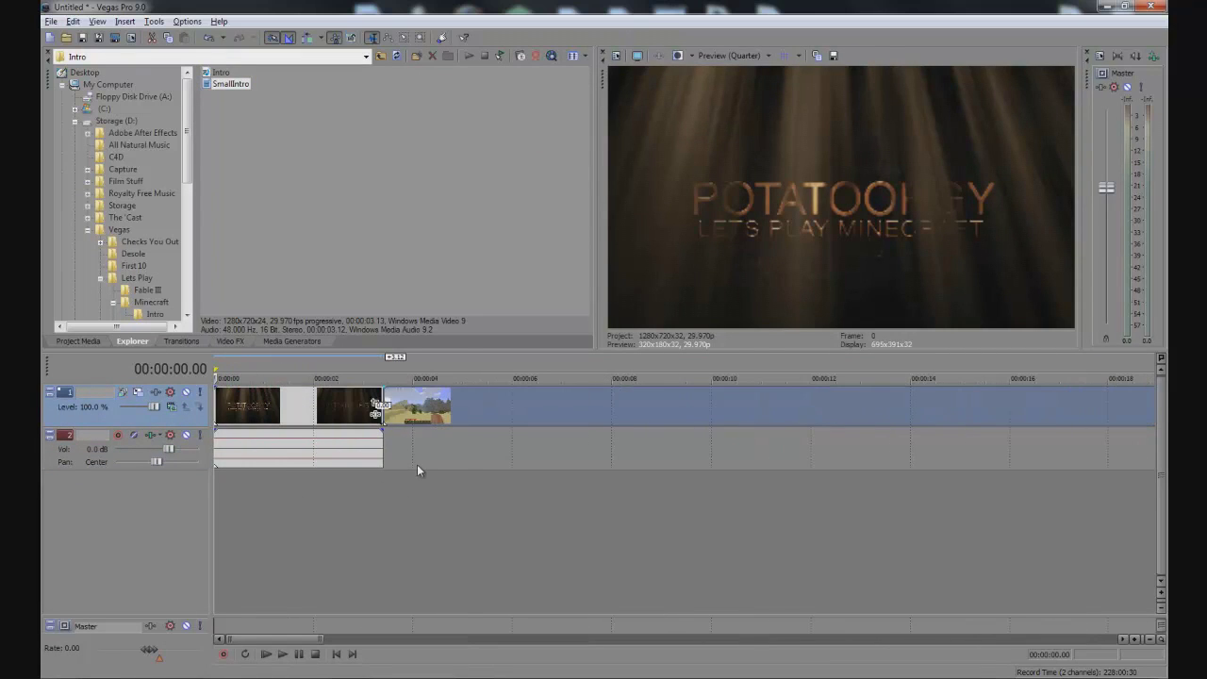
- Give the start of the intro video a fade-in of about 20 frames
key("space")
key("space")
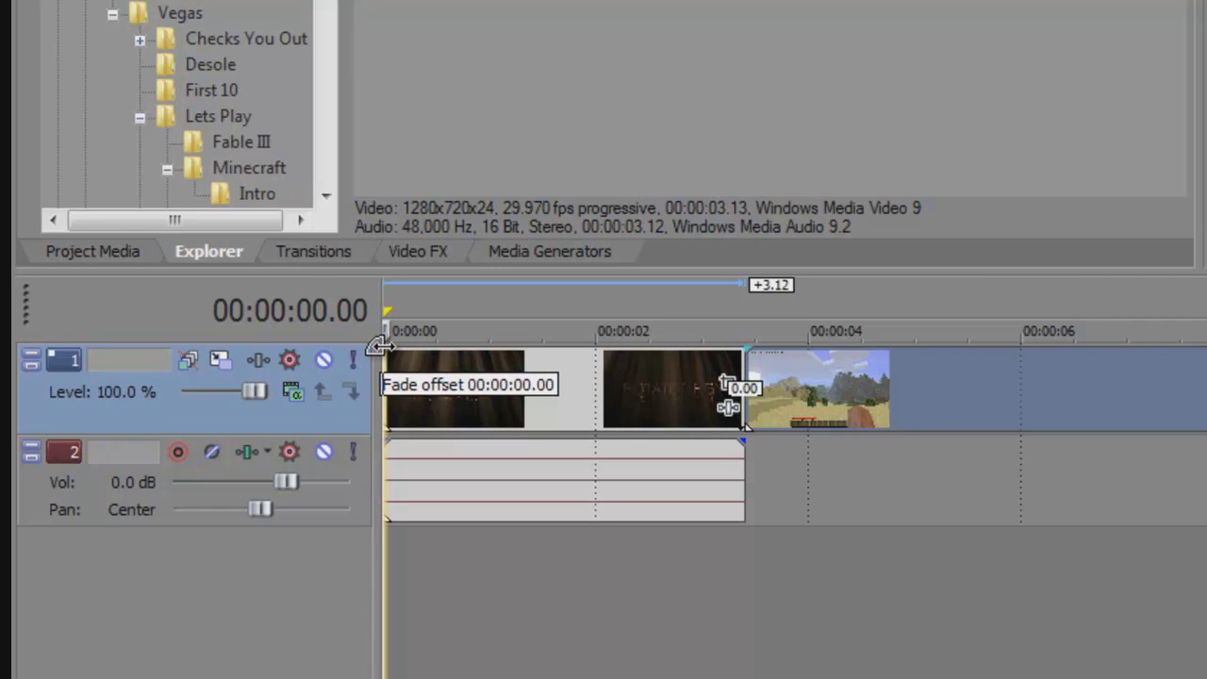
left_click_drag(381, 345, 455, 345)
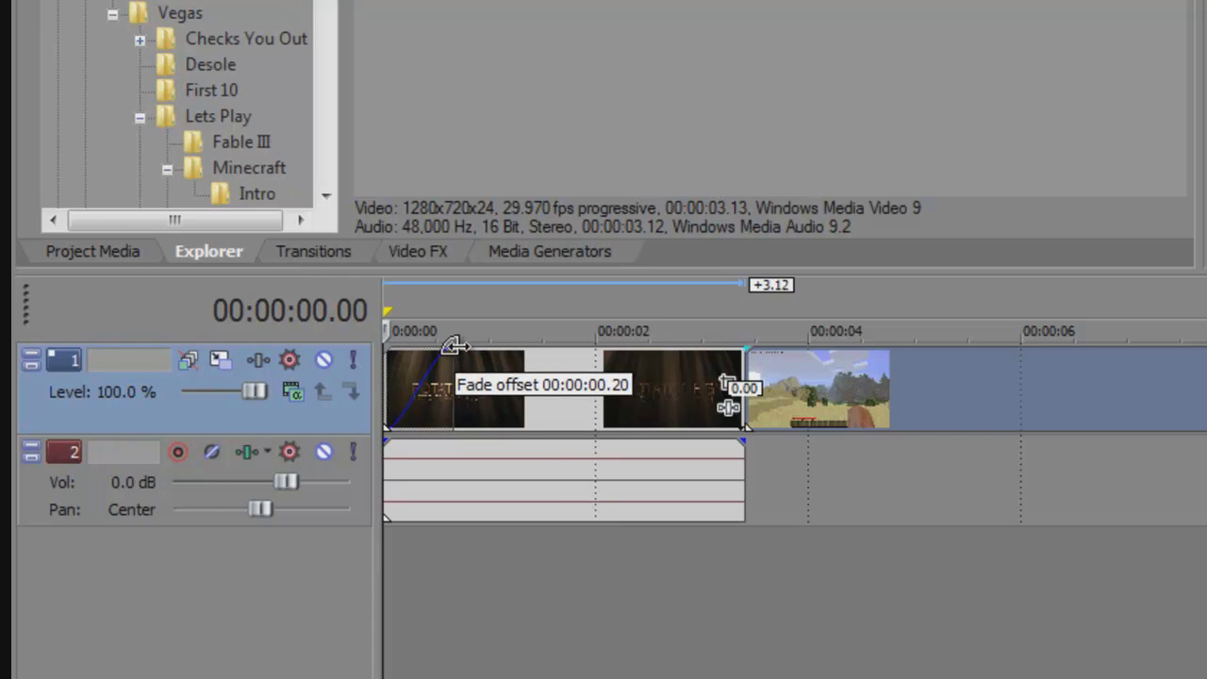
left_click_drag(453, 345, 467, 368)
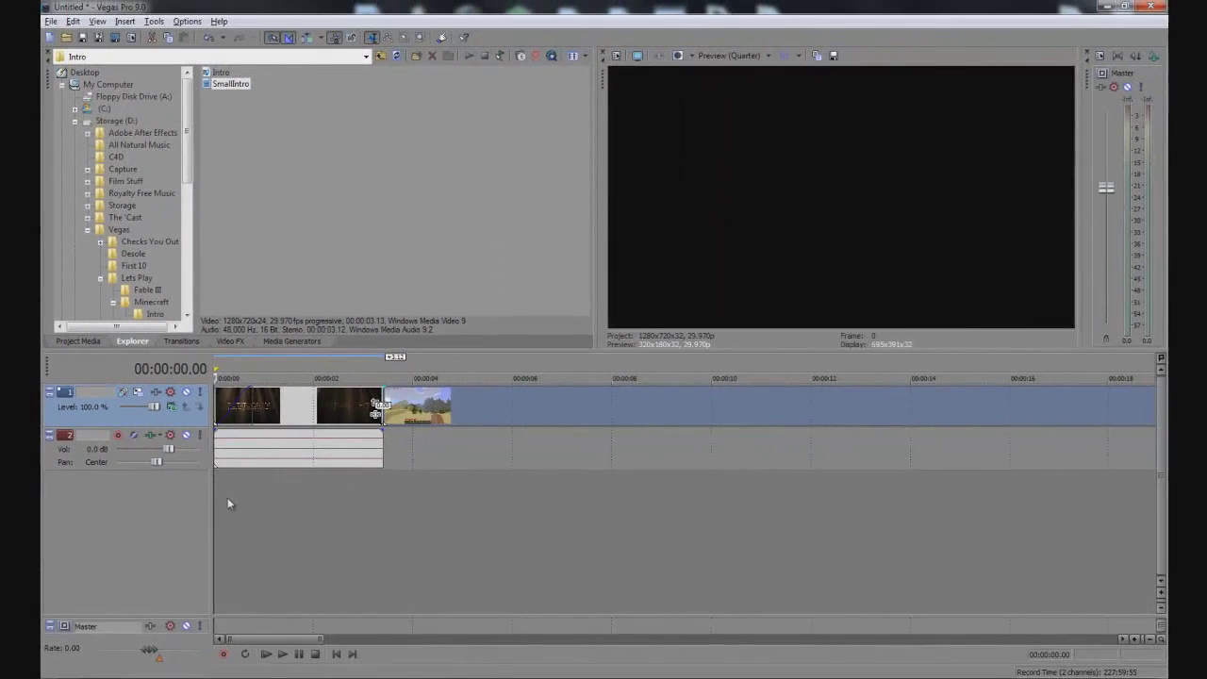
- Play the beginning of the timeline to check the intro's fade-in
left_click(401, 581)
key("space")
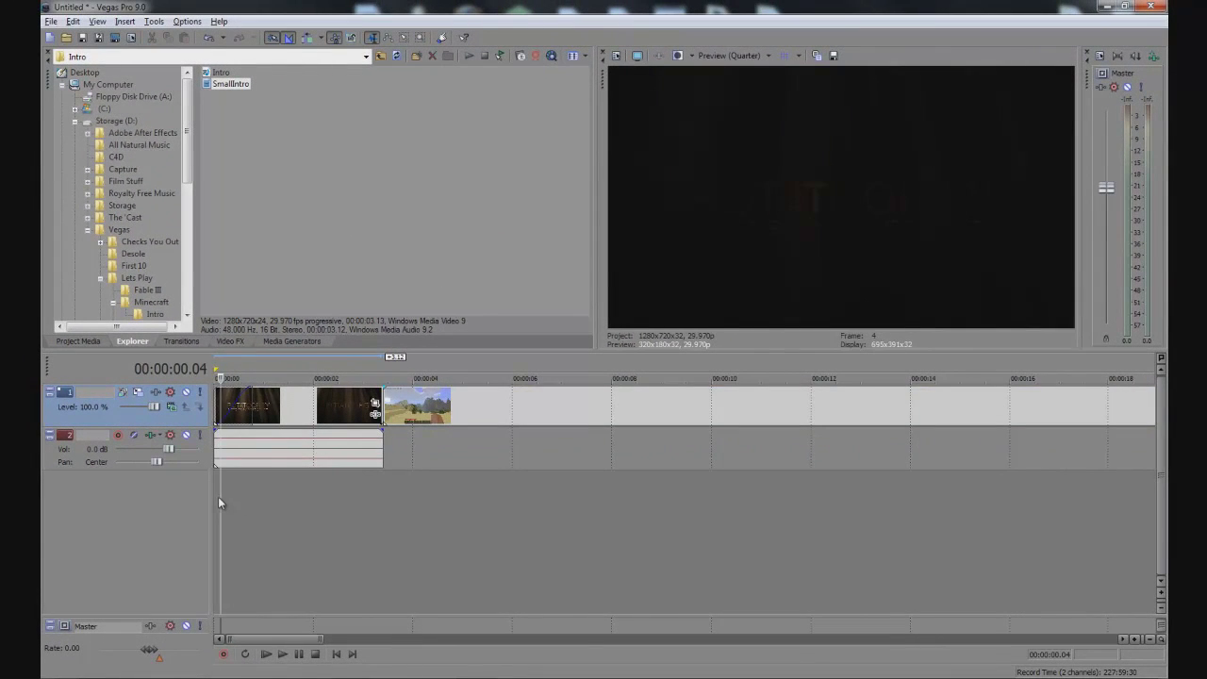
key("space")
left_click(216, 507)
key("space")
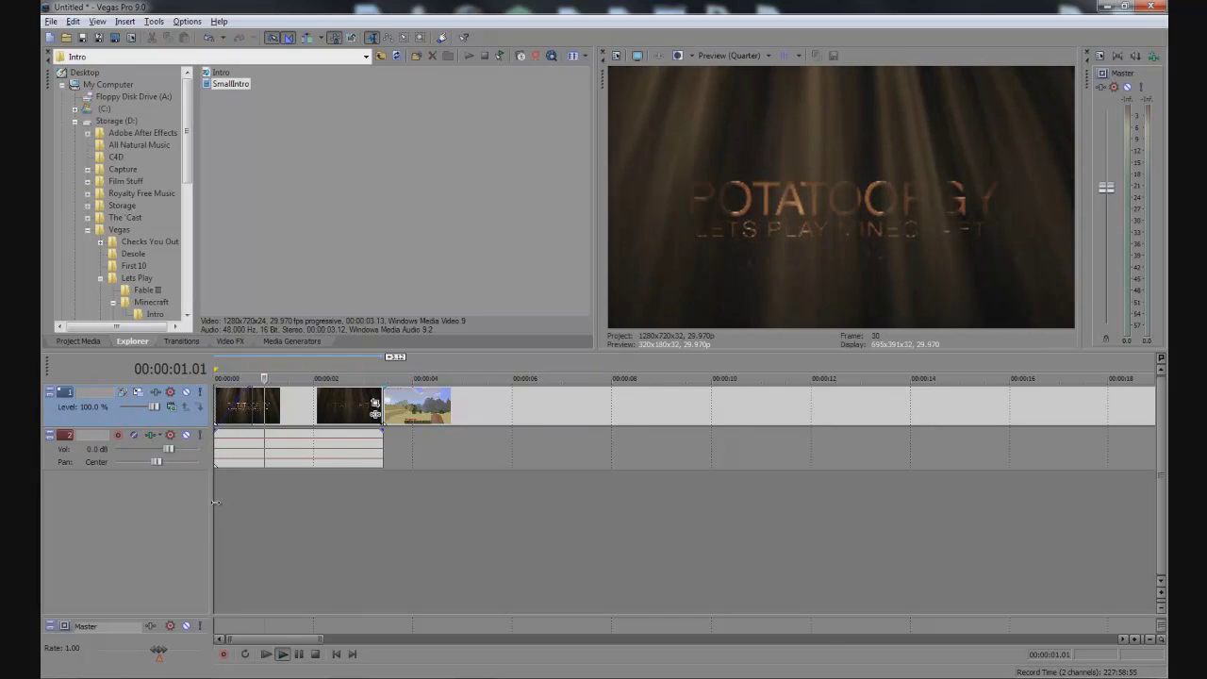
key("space")
key("space")
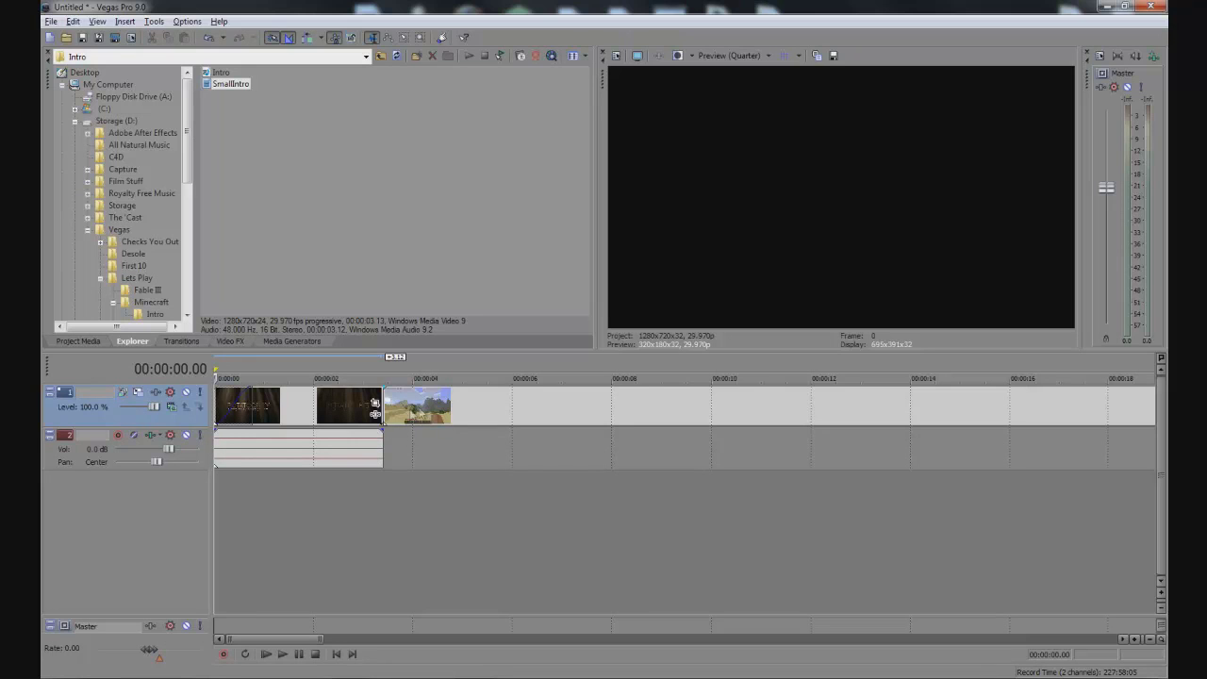
- Remove the intro's audio from its group with the video, and delete the audio event from track 2
left_click(440, 417)
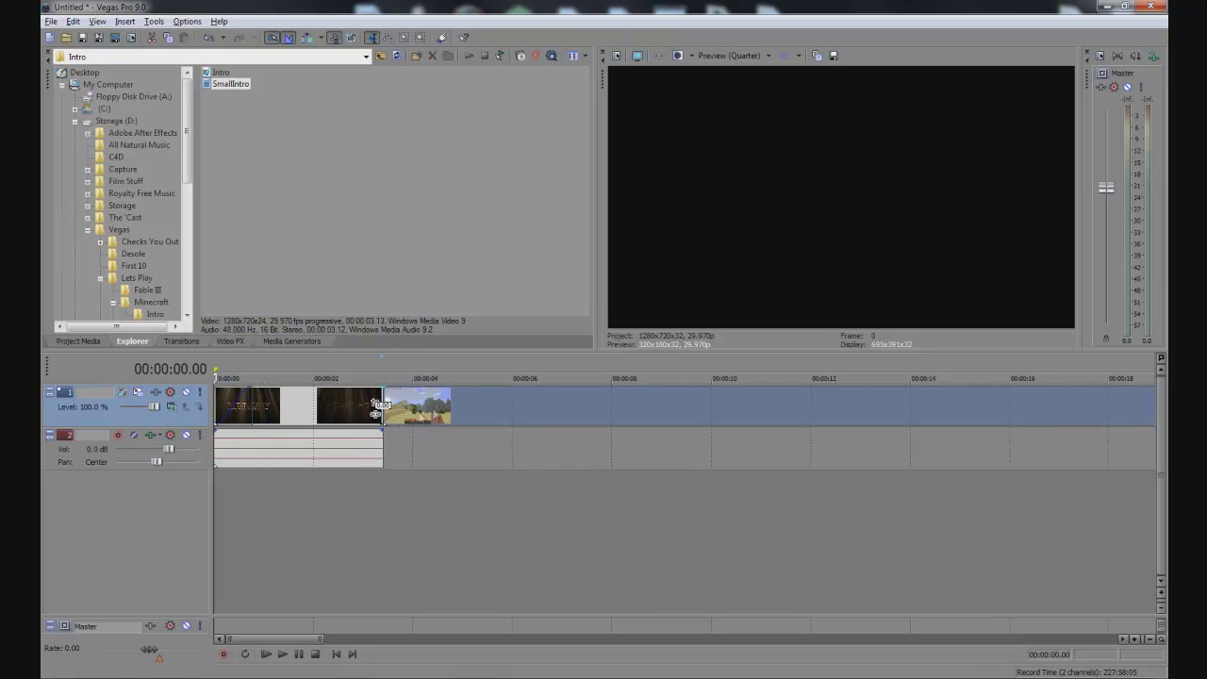
left_click(328, 439)
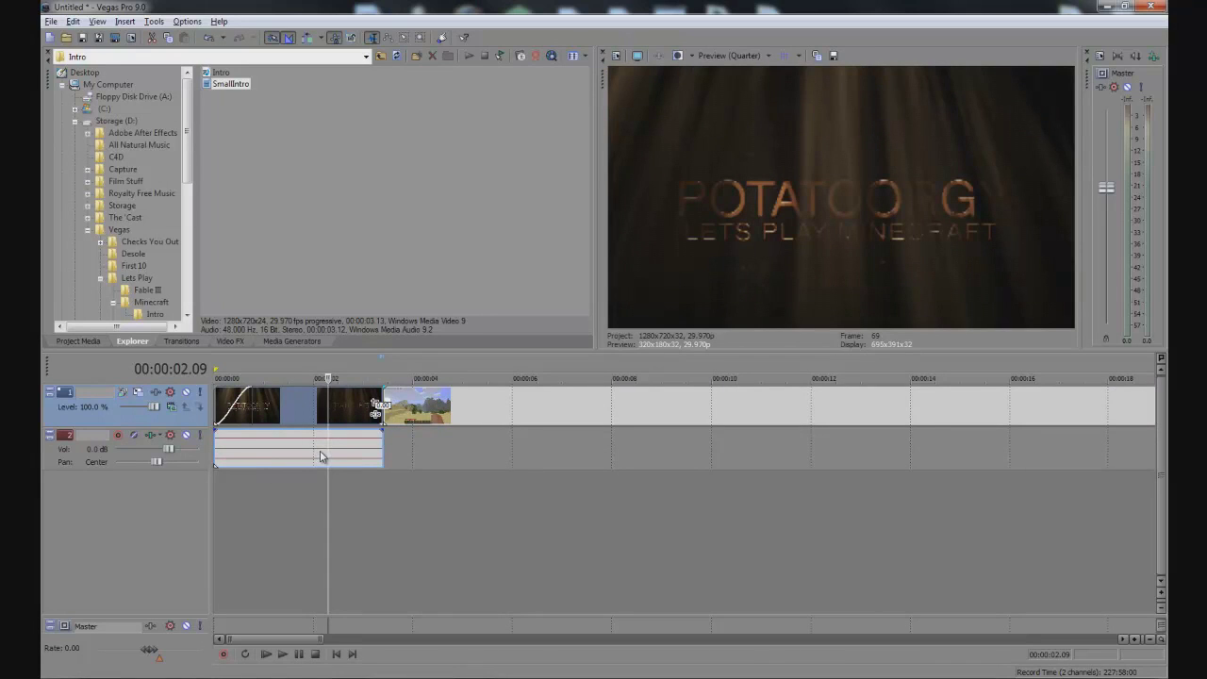
right_click(344, 424)
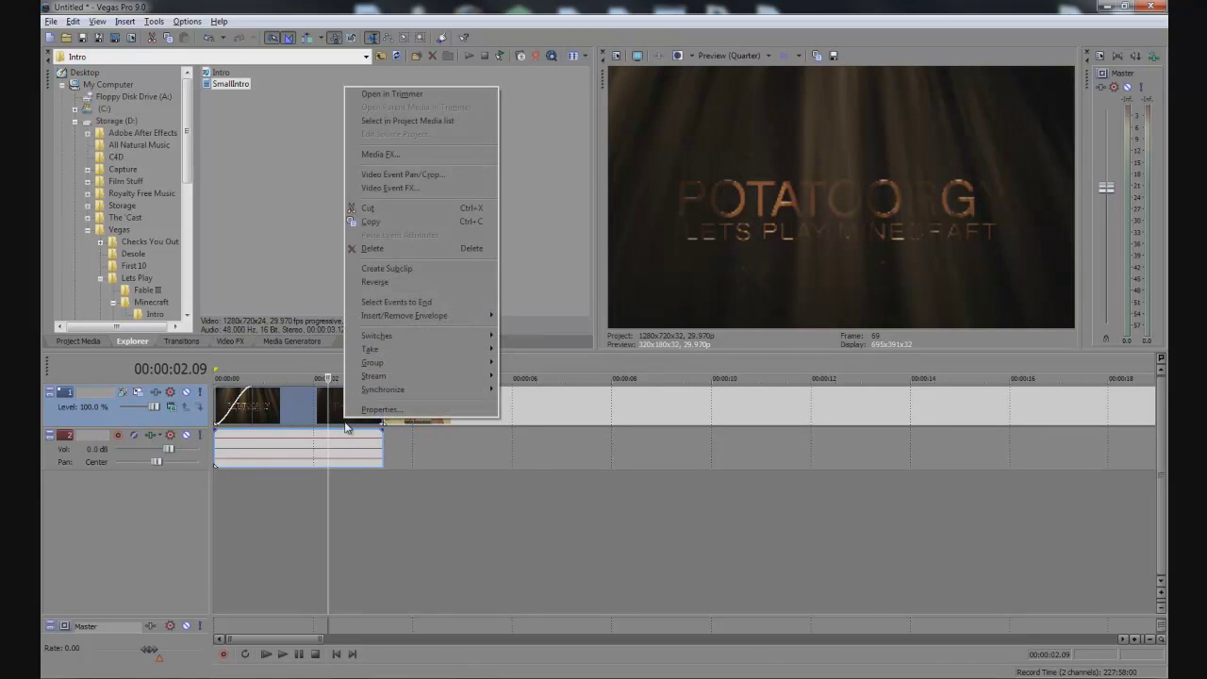
mouse_move(421, 361)
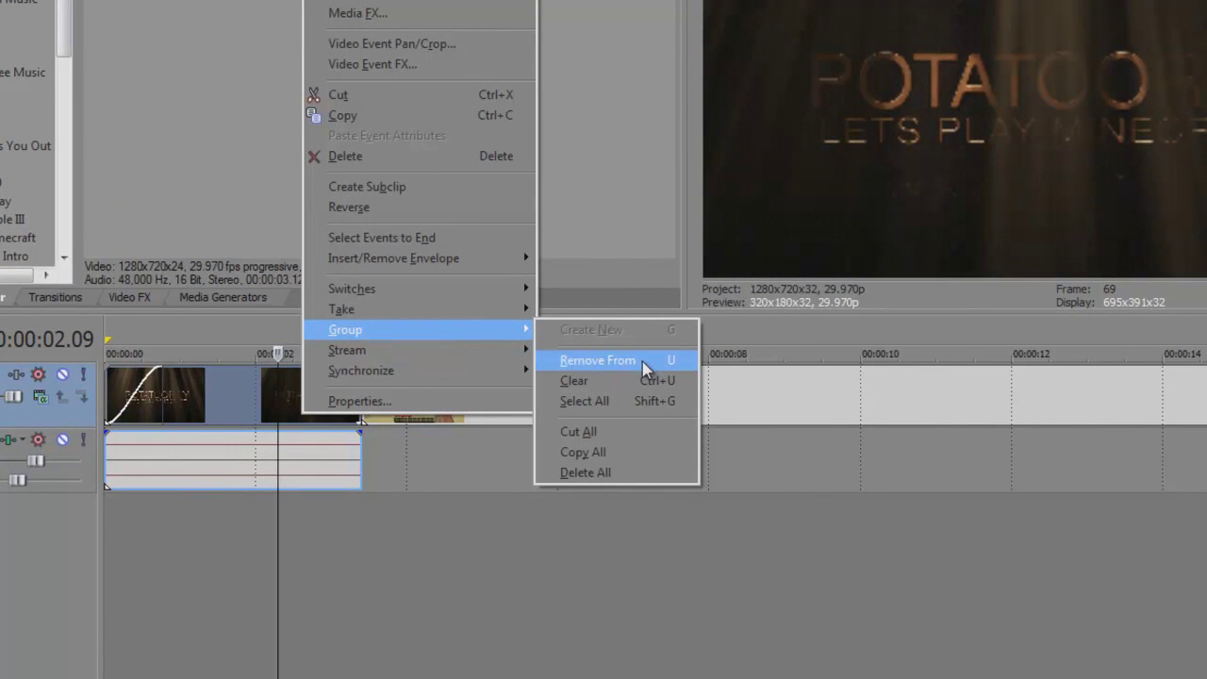
left_click(211, 462)
key("space")
left_click(259, 466)
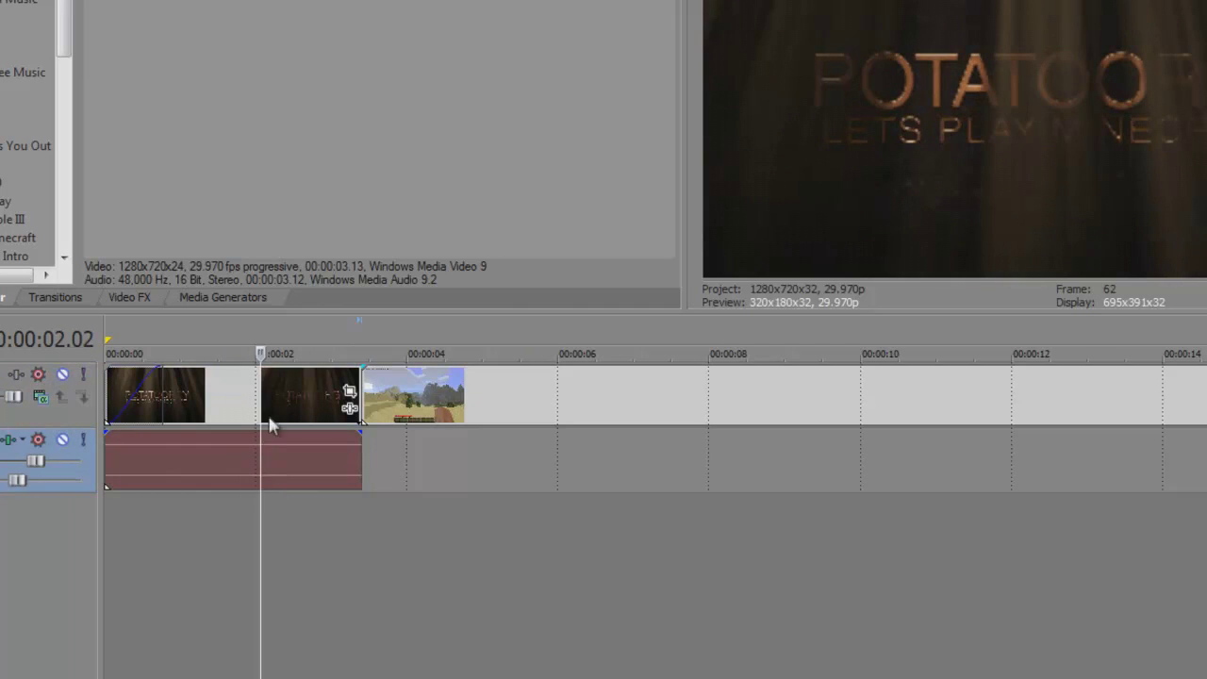
left_click_drag(290, 464, 234, 488)
mouse_move(305, 464)
left_mouse_down()
mouse_move(469, 455)
mouse_move(227, 451)
mouse_move(324, 467)
left_mouse_up()
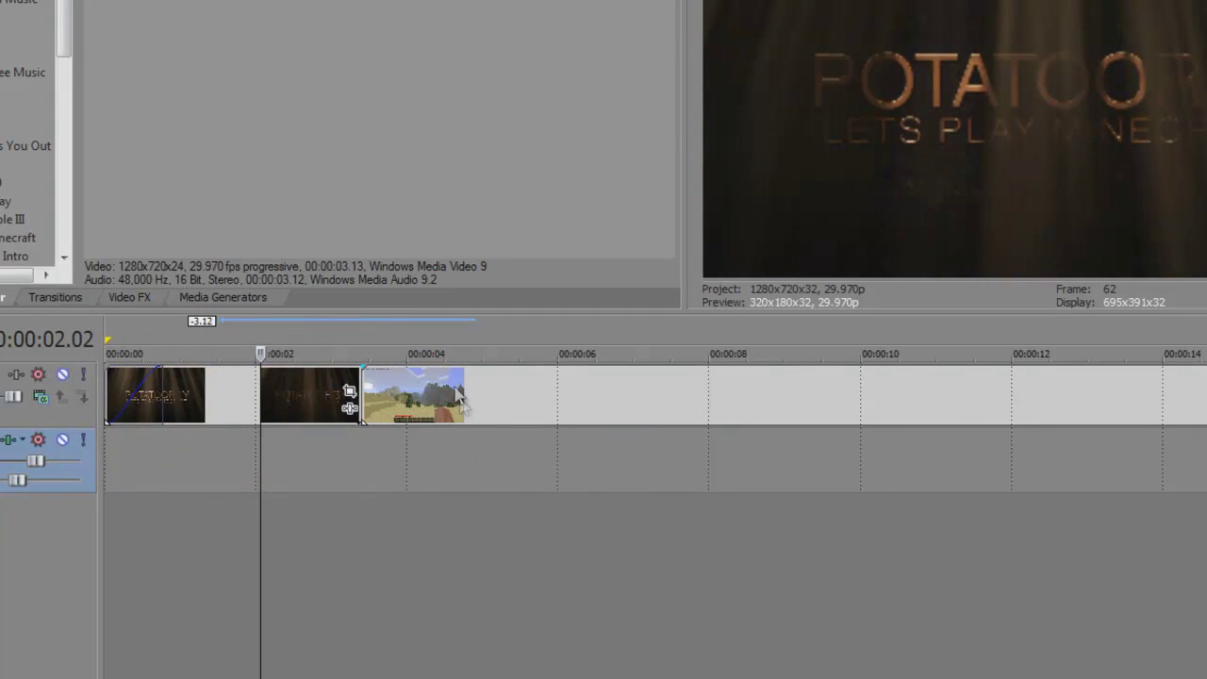
- Overlap the gameplay clip with the end of the intro by 1 second as a crossfade, and play the transition
left_click_drag(472, 418, 393, 409)
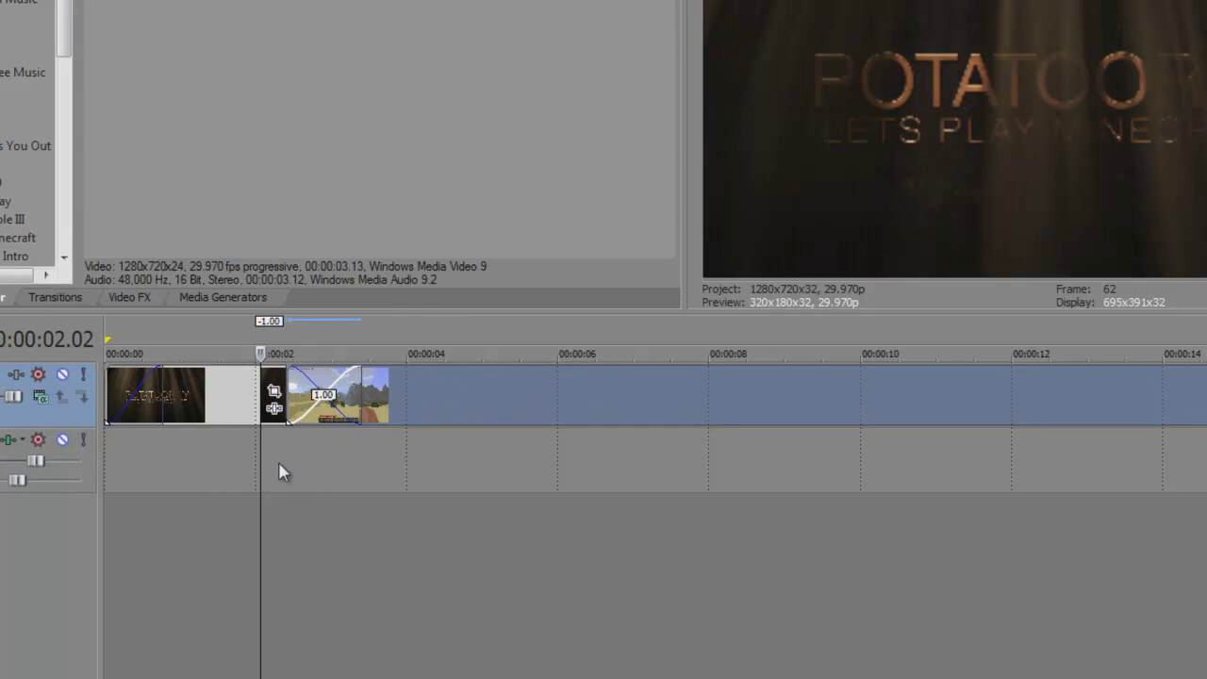
left_click(282, 472)
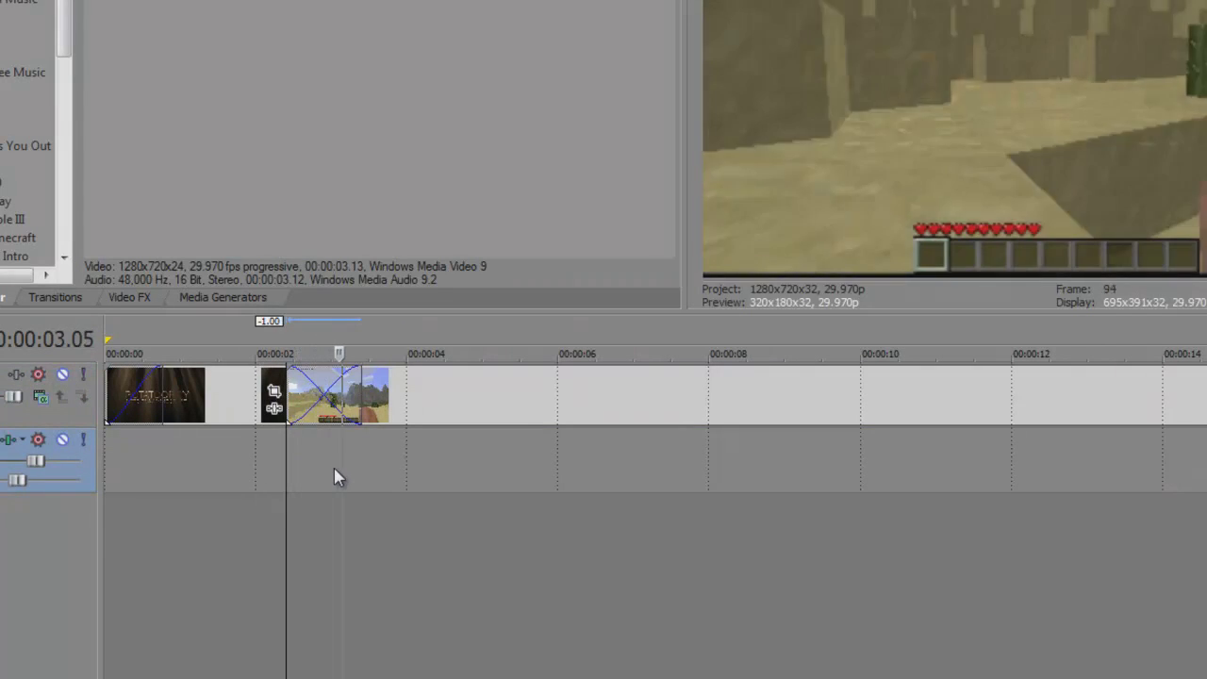
key("space")
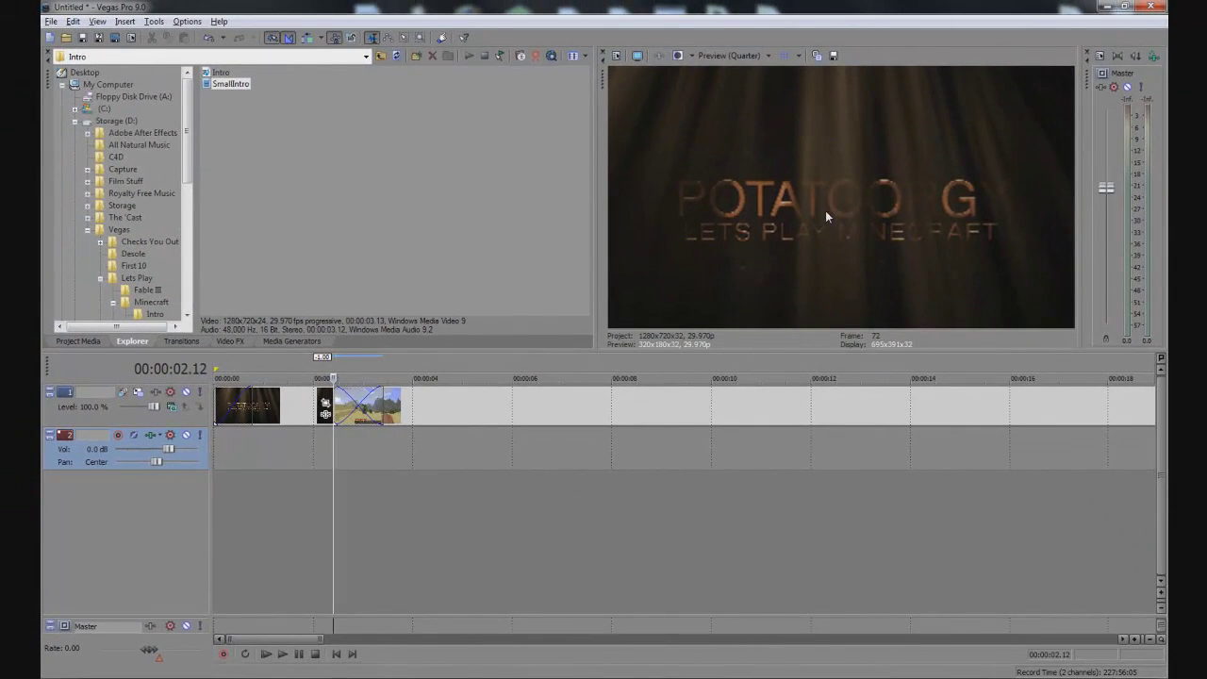
key("space")
key("space")
key("space")
left_click(213, 463)
key("space")
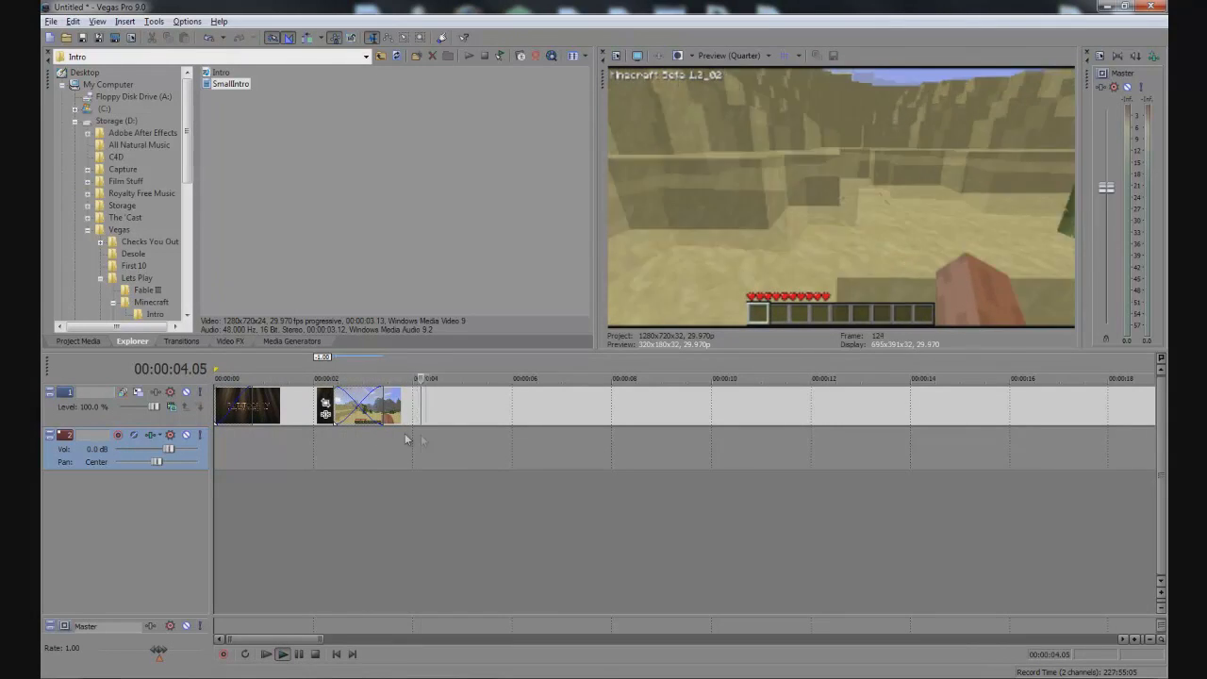
- Shorten the crossfade to about 21 frames by shifting the gameplay clip, and check the frames around the overlap
mouse_move(416, 418)
left_mouse_down()
mouse_move(443, 413)
mouse_move(430, 412)
left_mouse_up()
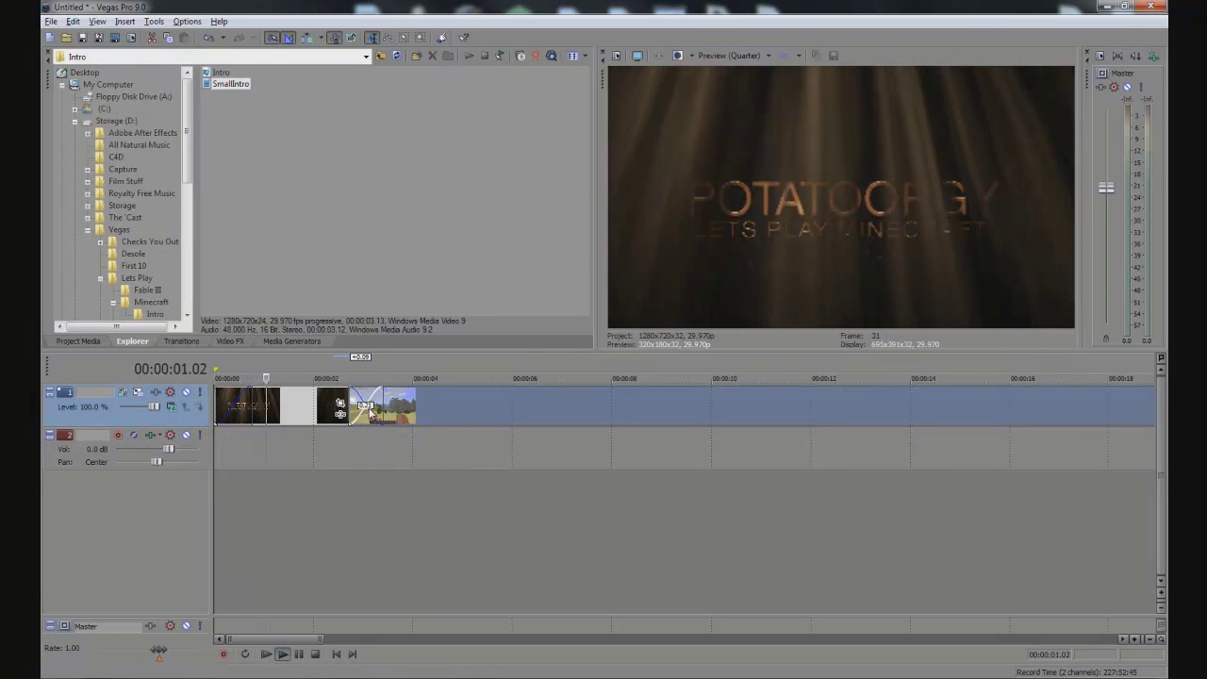
left_click(355, 452)
left_click(347, 453)
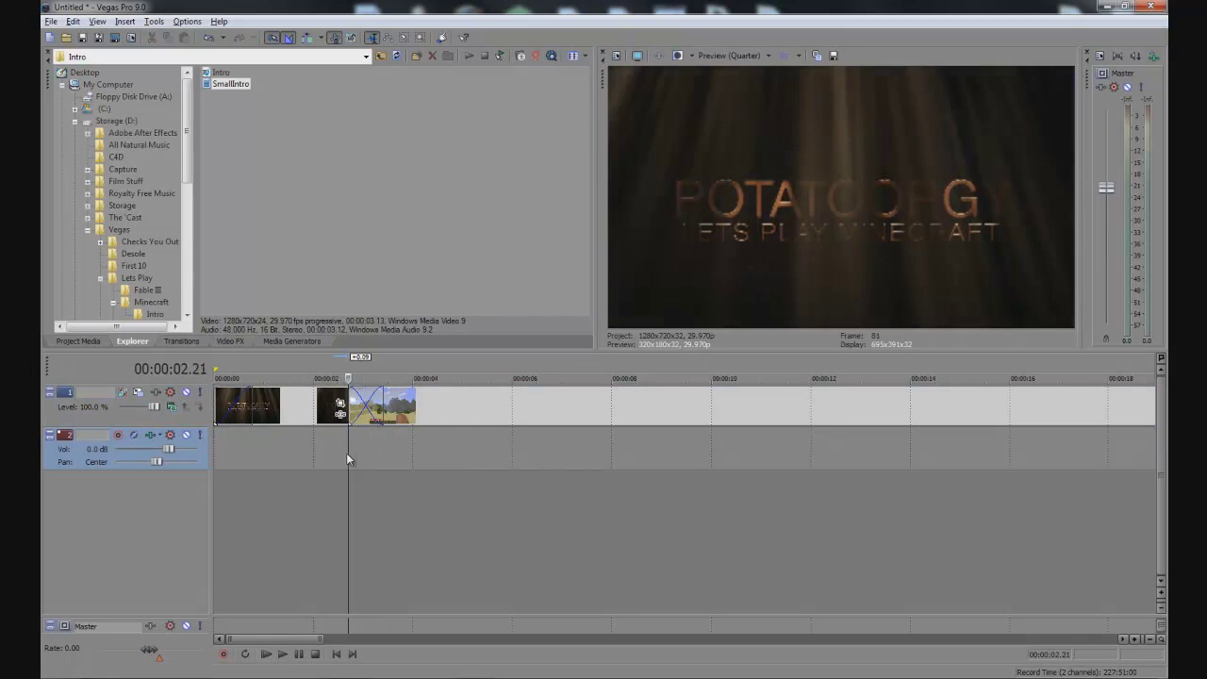
left_click(368, 459)
left_click(341, 462)
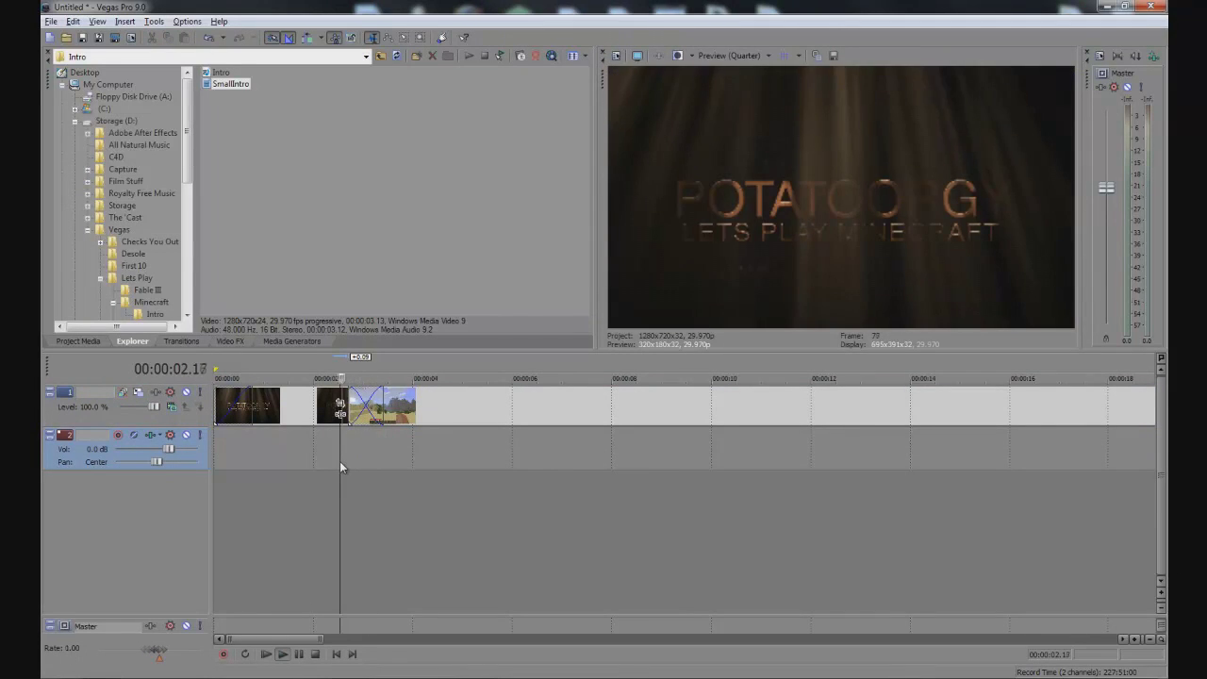
- Shift the gameplay clip to start at 00:00:02.16, overlapping the intro by 26 frames, and play the transition
mouse_move(410, 407)
left_mouse_down()
mouse_move(429, 415)
mouse_move(407, 412)
left_mouse_up()
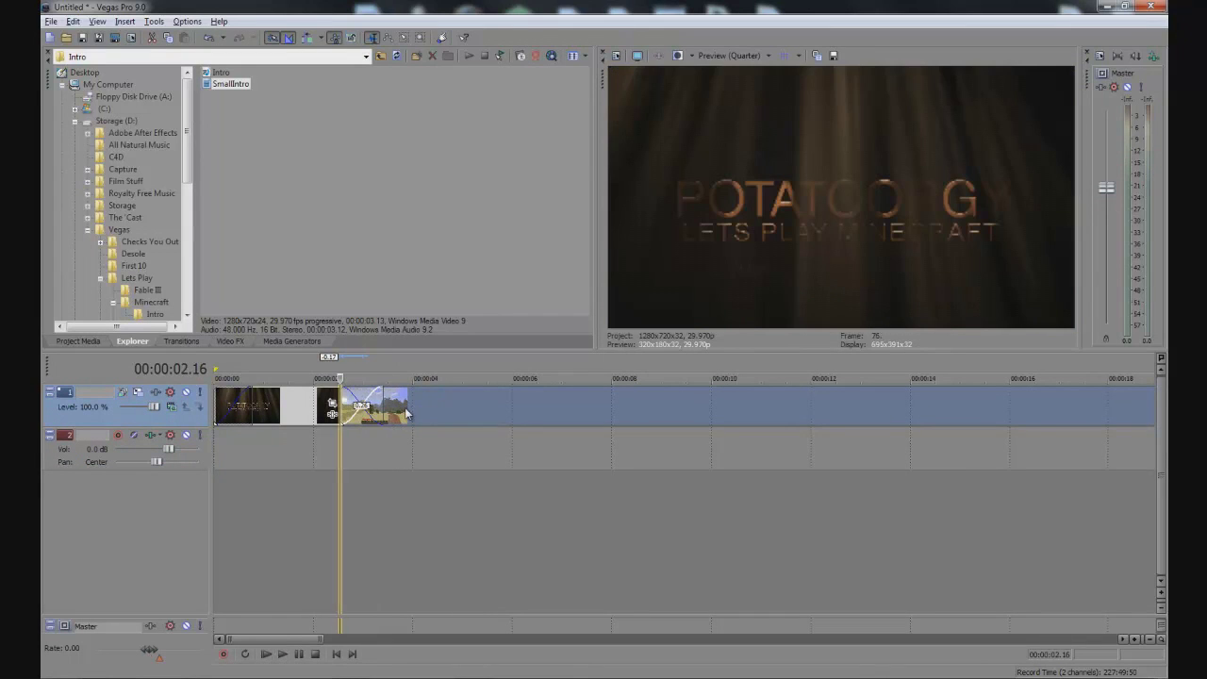
scroll(384, 457, "down", 3)
key("space")
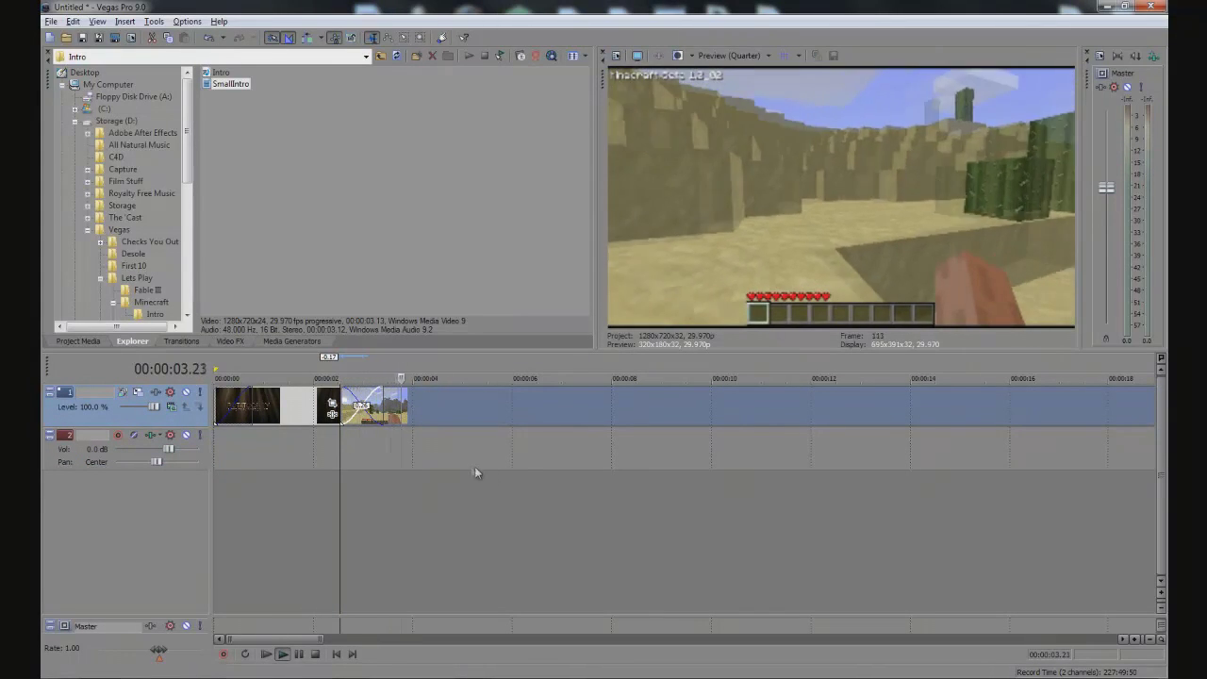
scroll(632, 454, "down", 3)
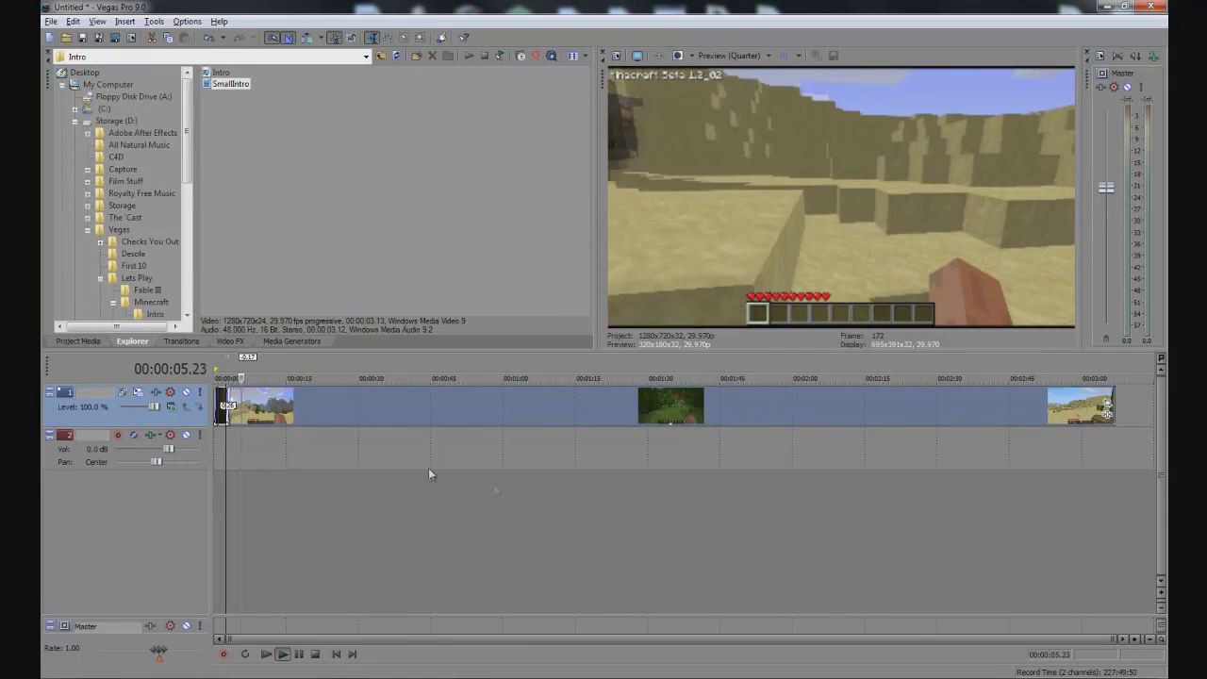
scroll(406, 452, "up", 4)
key("space")
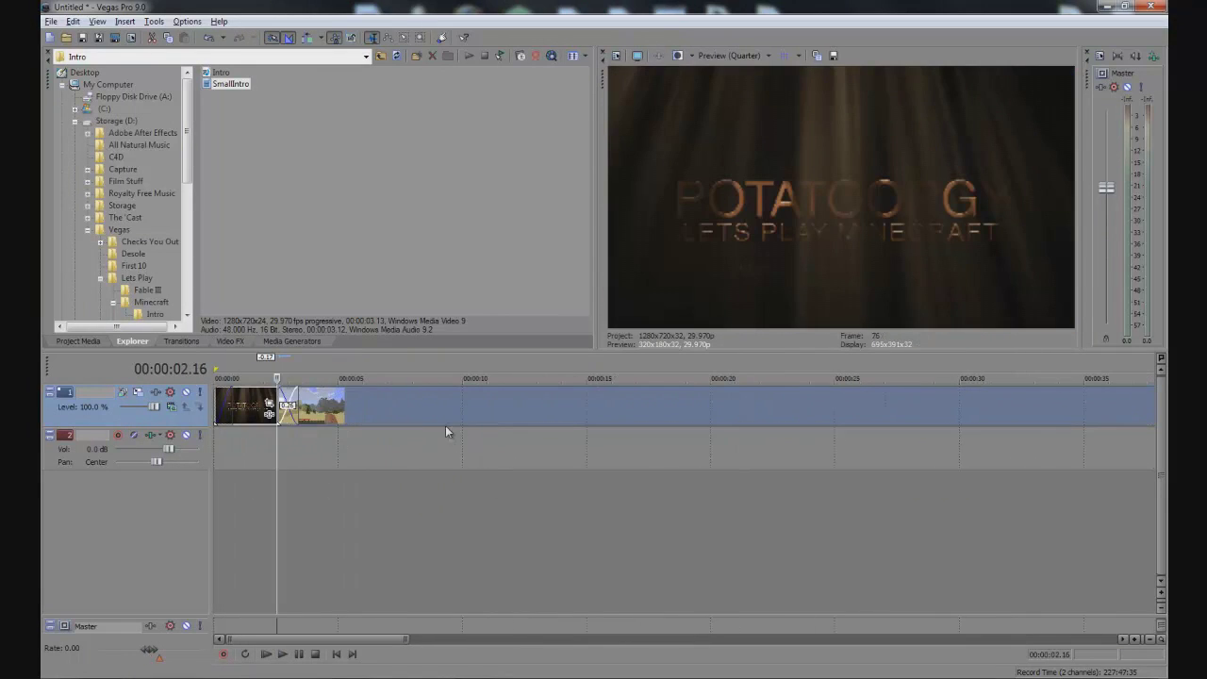
- Split the gameplay clip at 00:00:08.06 and further along, spreading the pieces apart on track 1
left_click(397, 402)
left_click(418, 401)
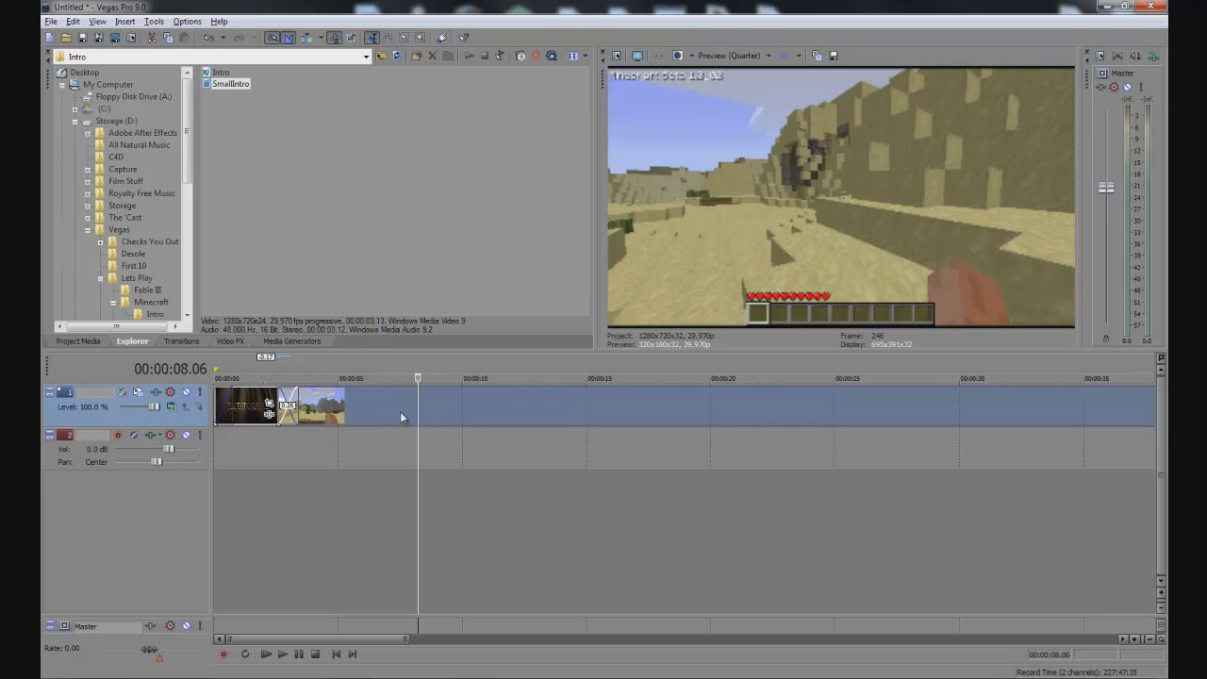
key("ctrl+v")
key("ctrl+v")
left_click_drag(432, 408, 654, 422)
left_click(469, 412)
left_click(525, 419)
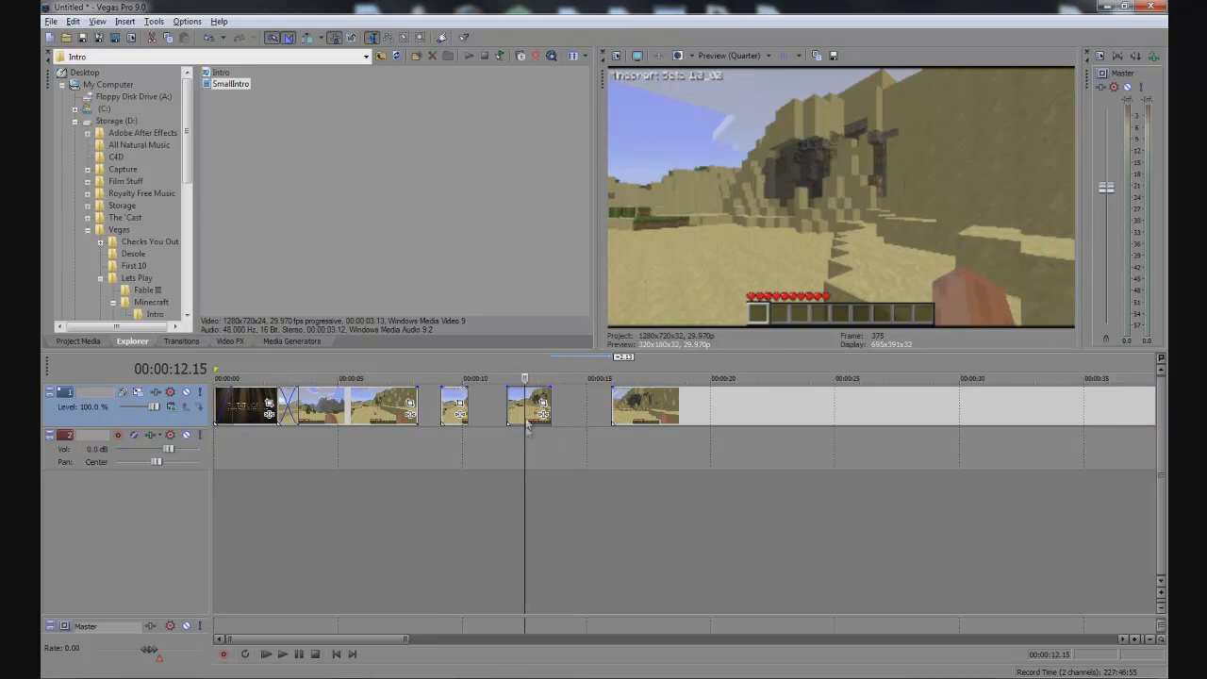
- Delete the two short middle gameplay pieces, move the remaining footage against the first piece, and play across the cut
key("Delete")
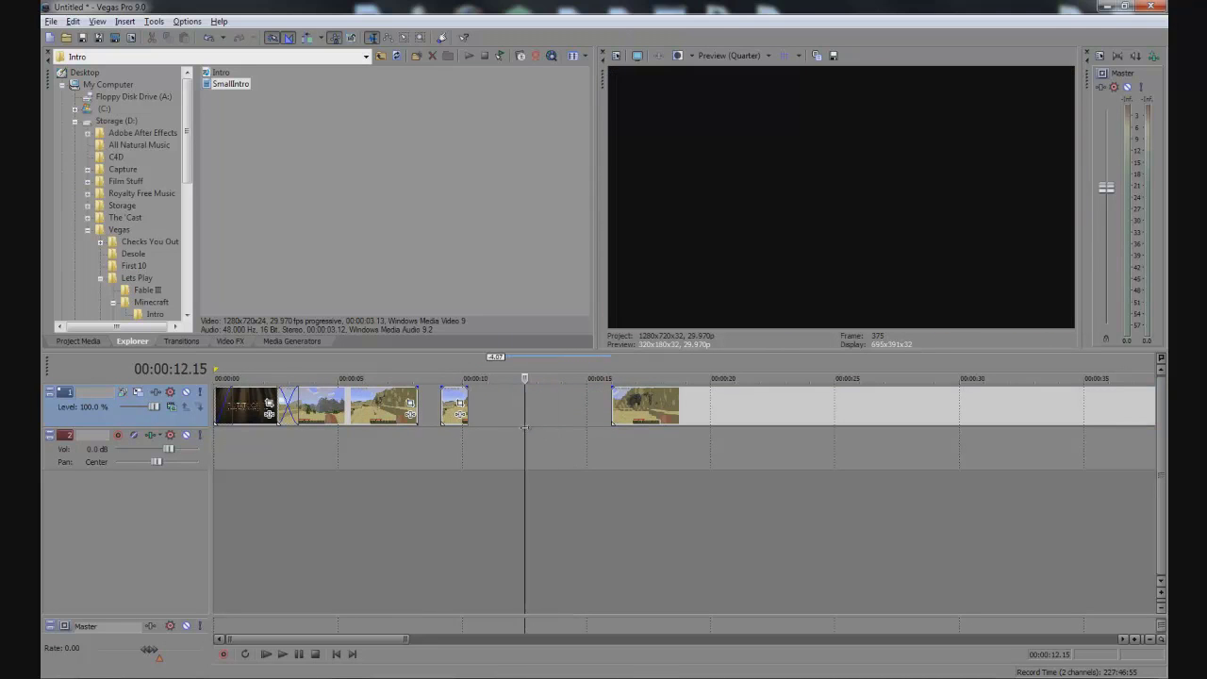
left_click(449, 422)
key("Delete")
double_click(448, 421)
key("Delete")
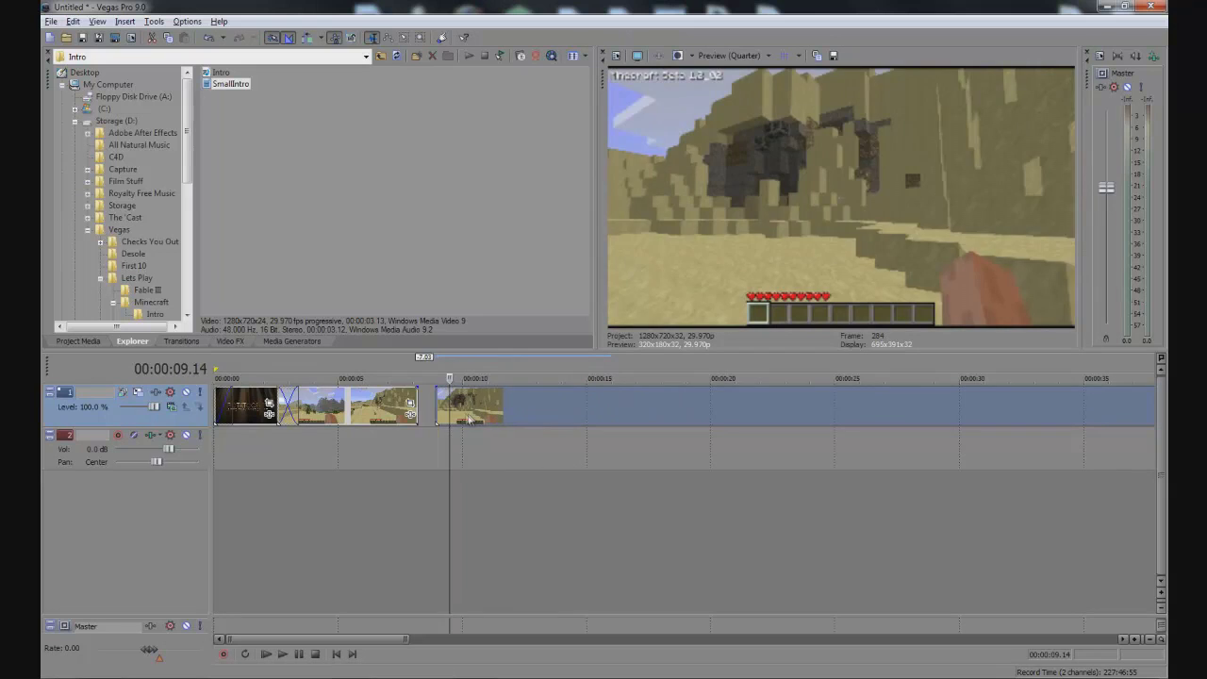
left_click(405, 443)
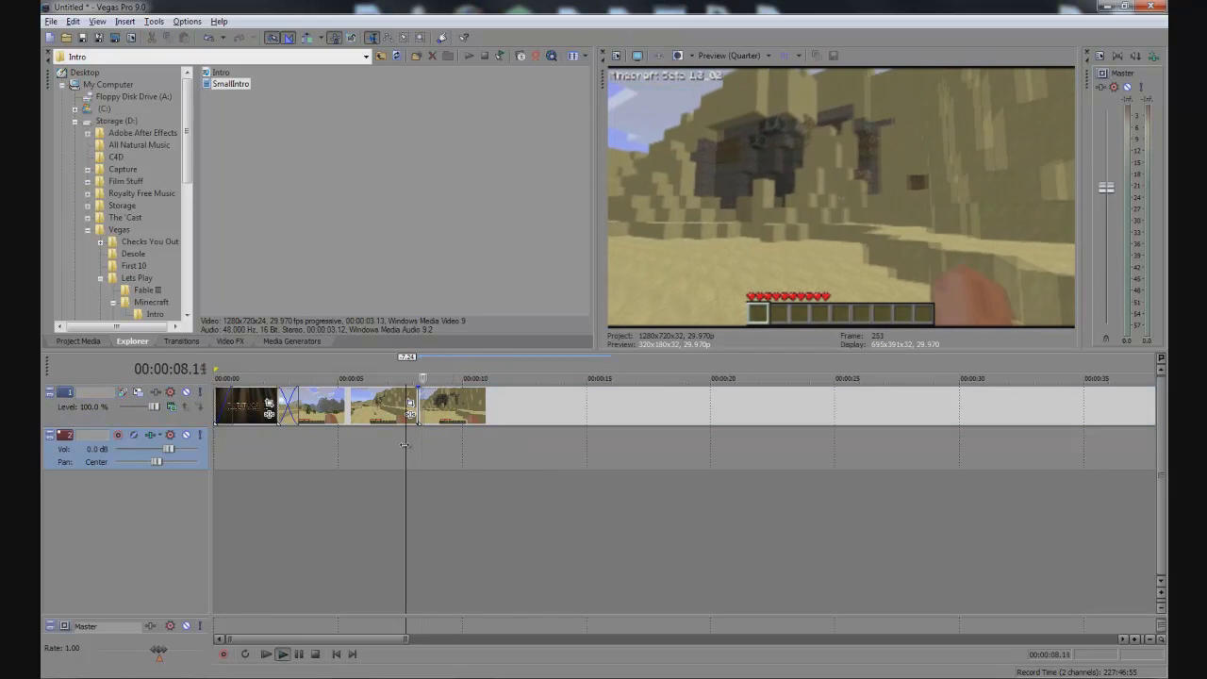
- Overlap the second gameplay piece with the end of the first by about one second and play the resulting crossfade
left_click_drag(466, 411, 441, 411)
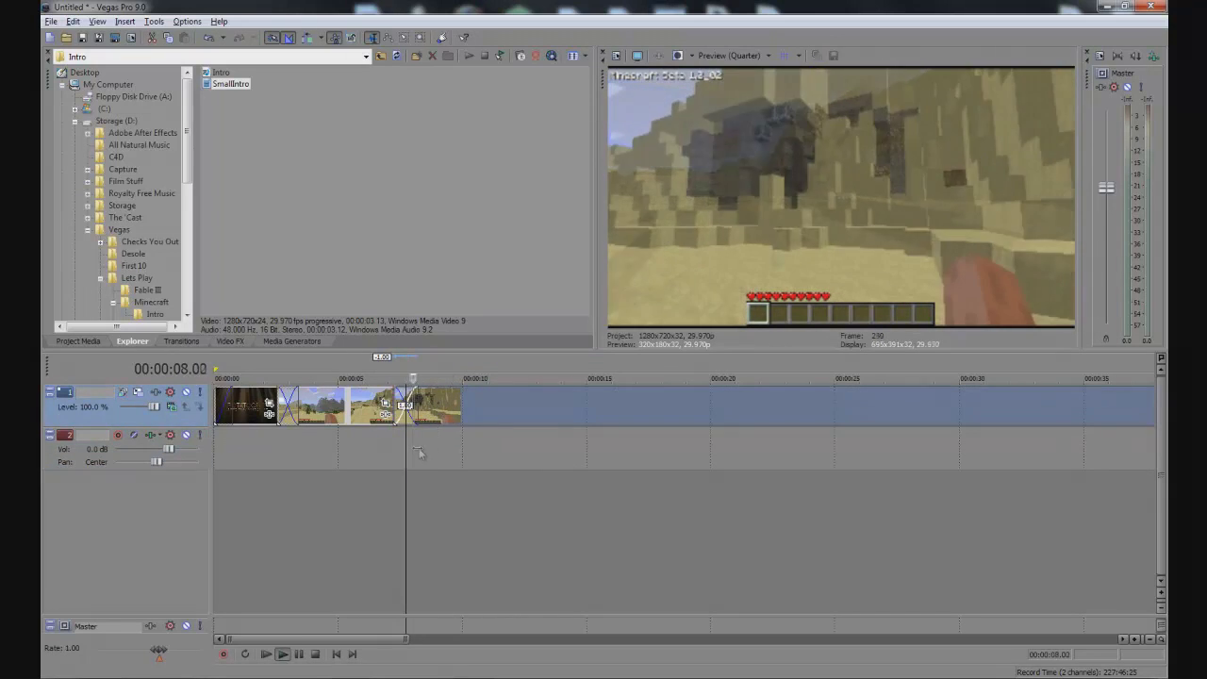
left_click(395, 445)
key("space")
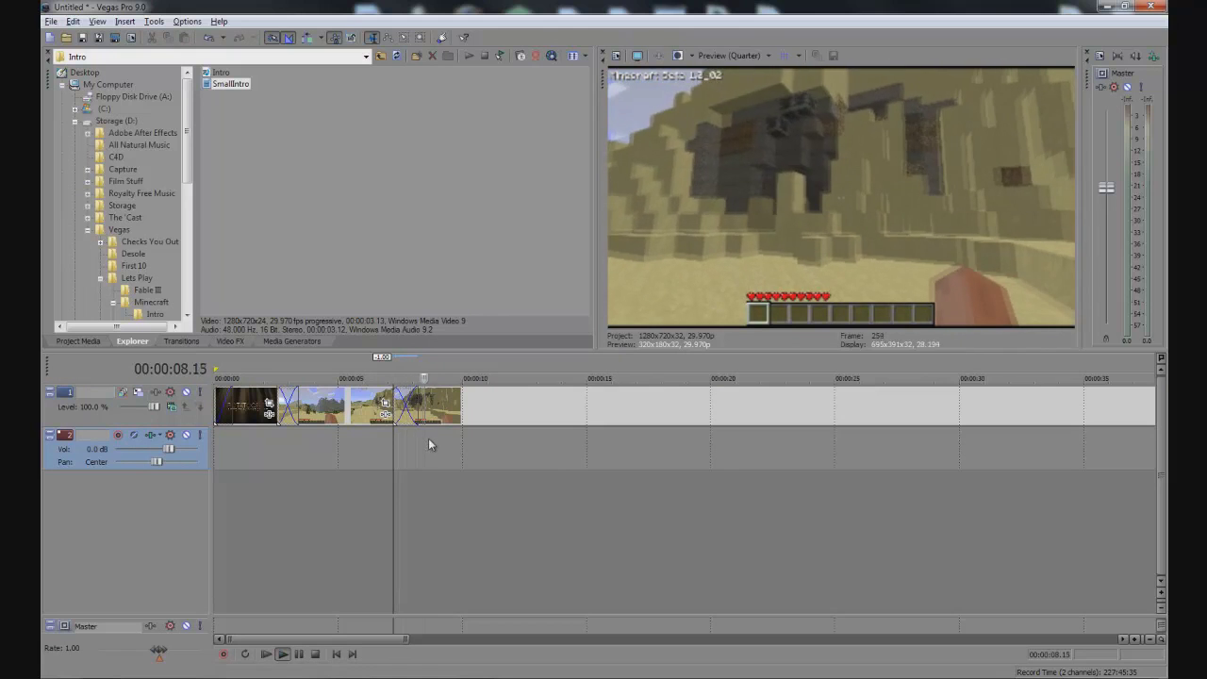
- Pull the second gameplay piece away from the first, and undo the cuts to restore one continuous gameplay clip
left_click(452, 417)
left_click_drag(451, 418, 551, 418)
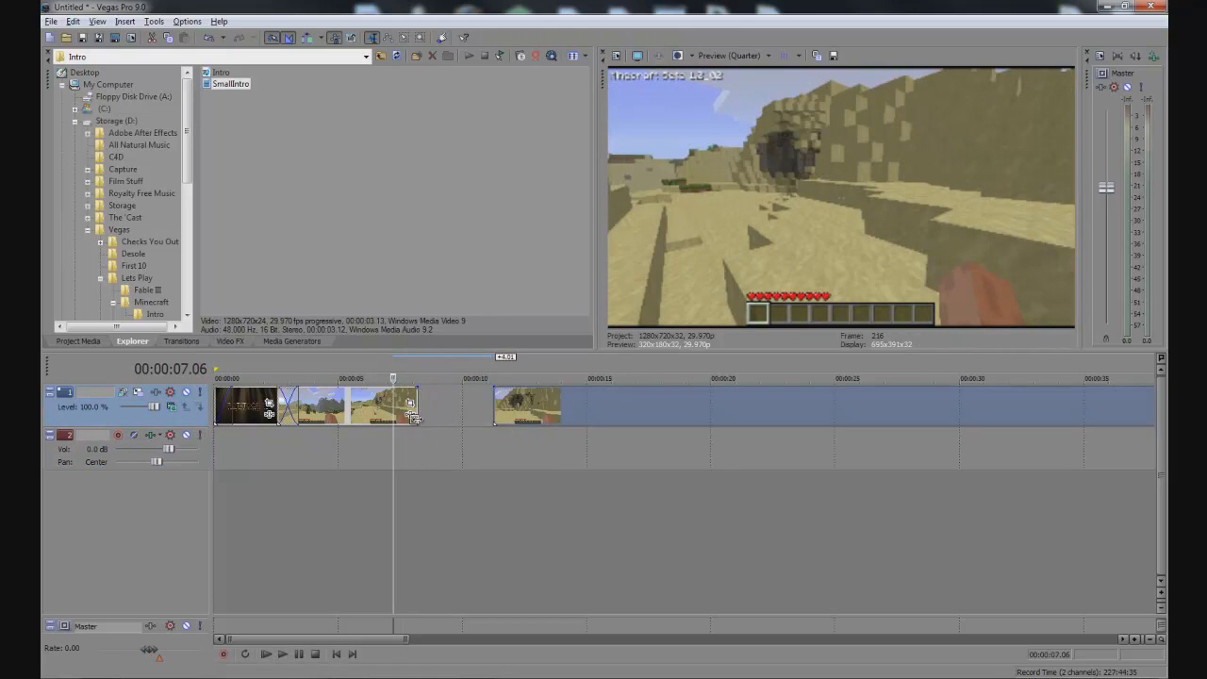
key("Delete")
key("ctrl+z")
mouse_move(480, 435)
left_mouse_down()
mouse_move(507, 428)
mouse_move(494, 424)
left_mouse_up()
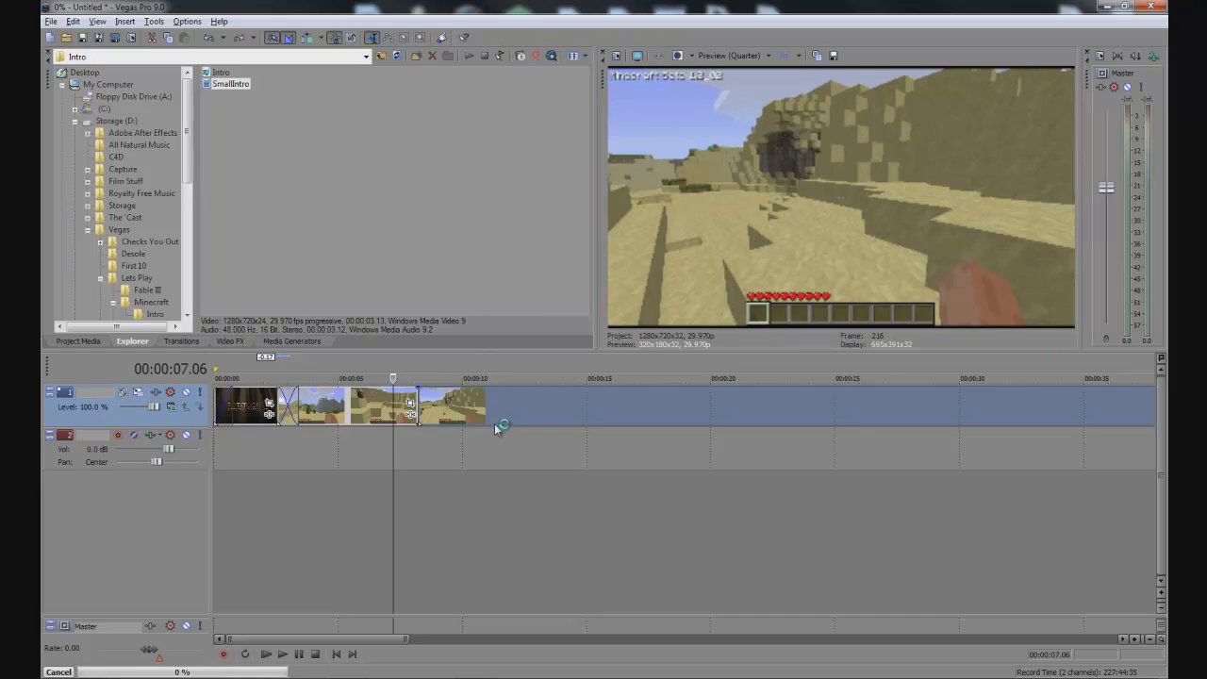
key("Delete")
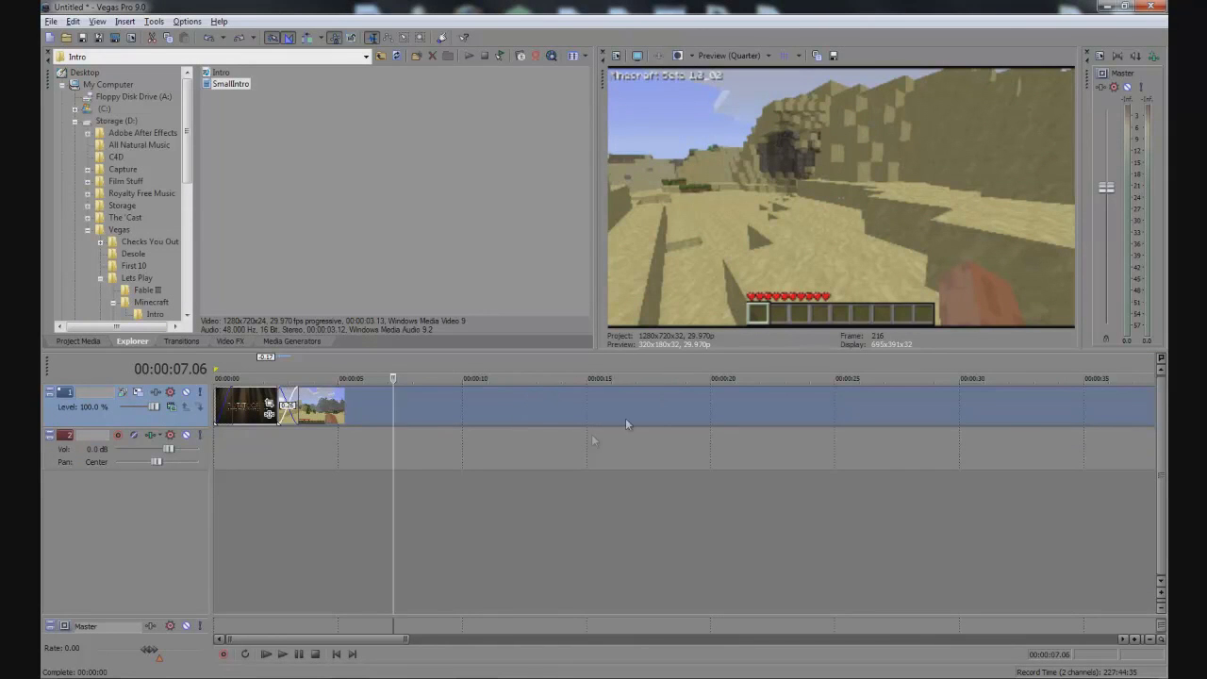
- Split the gameplay clip at 00:01:34.19 and shift the second half slightly away from the first
left_click(417, 418)
scroll(507, 432, "down", 5)
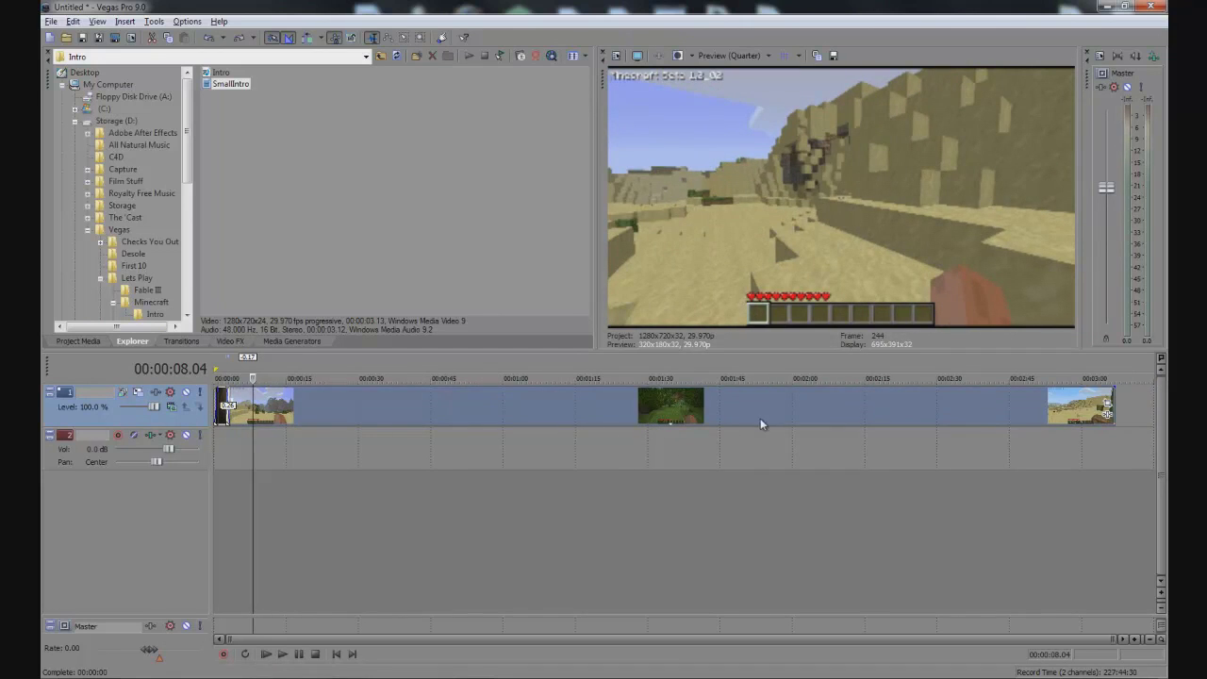
left_click(735, 415)
left_click(671, 414)
key("s")
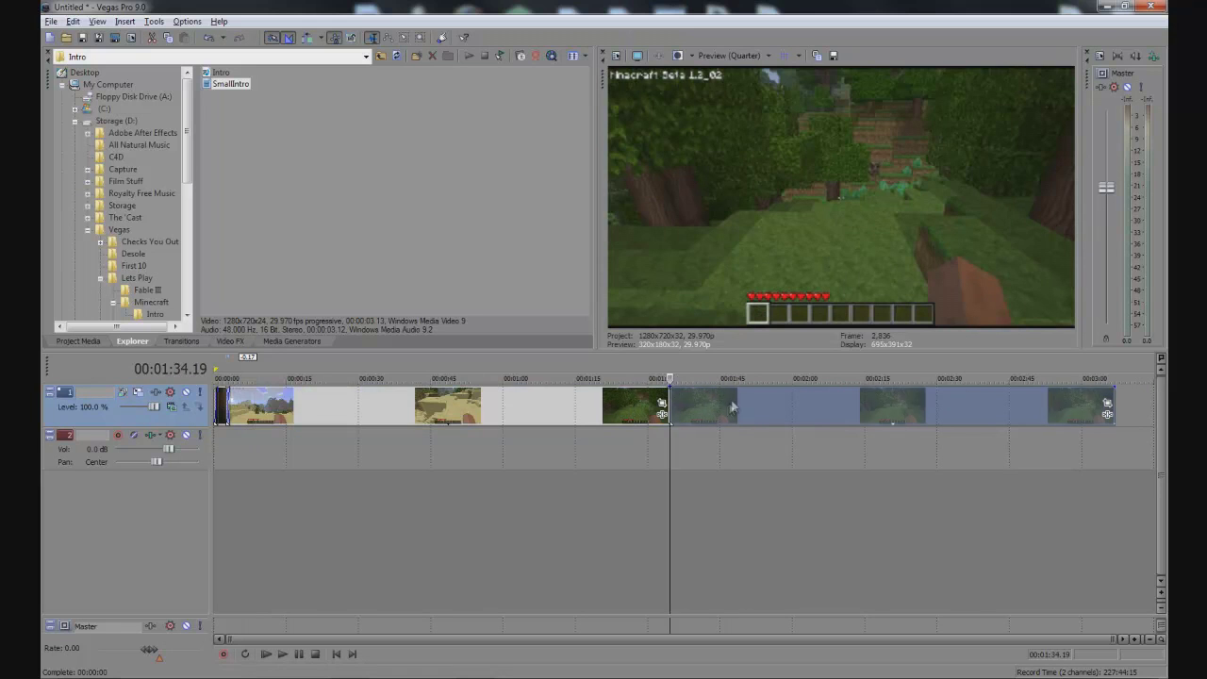
left_click_drag(804, 387, 810, 389)
- Insert a video track above the footage and move the second gameplay half onto it, starting just after the intro
right_click(59, 507)
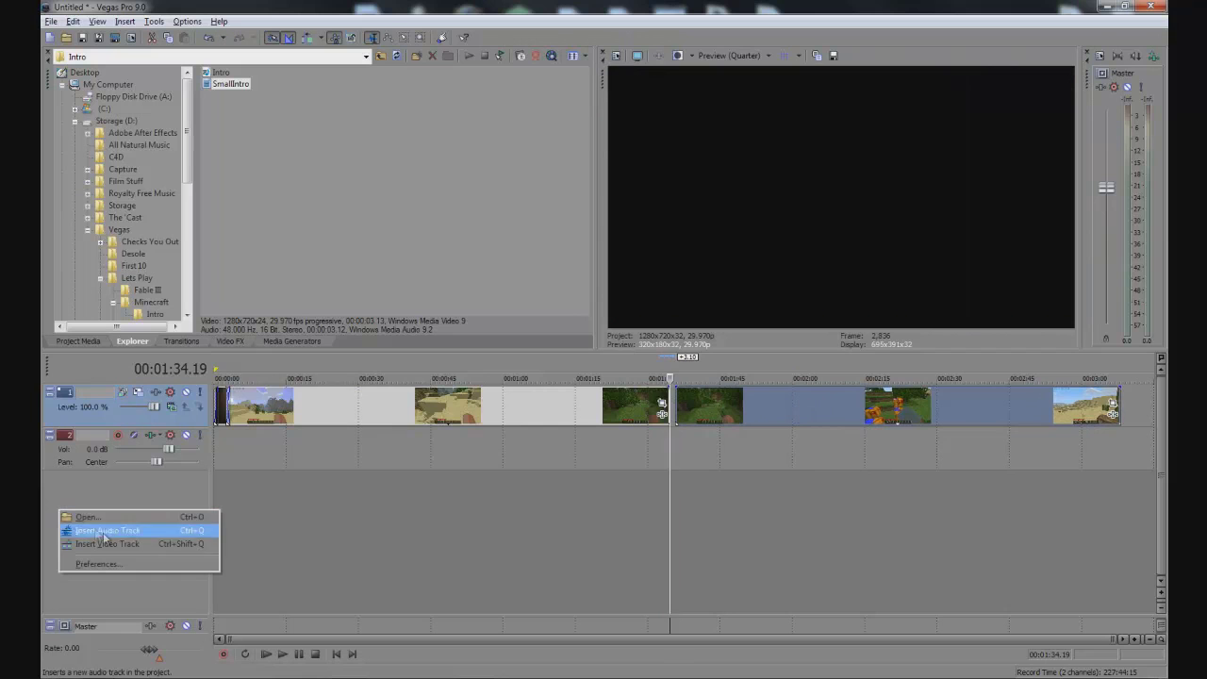
left_click(95, 530)
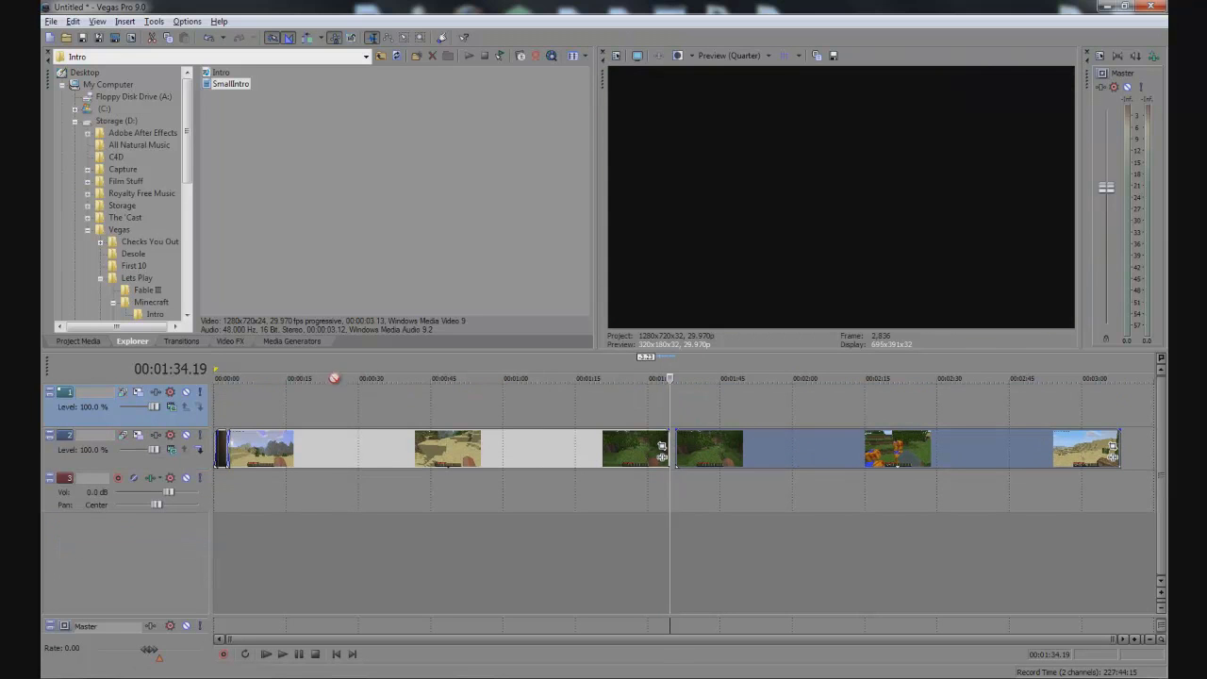
left_click_drag(284, 416, 275, 422)
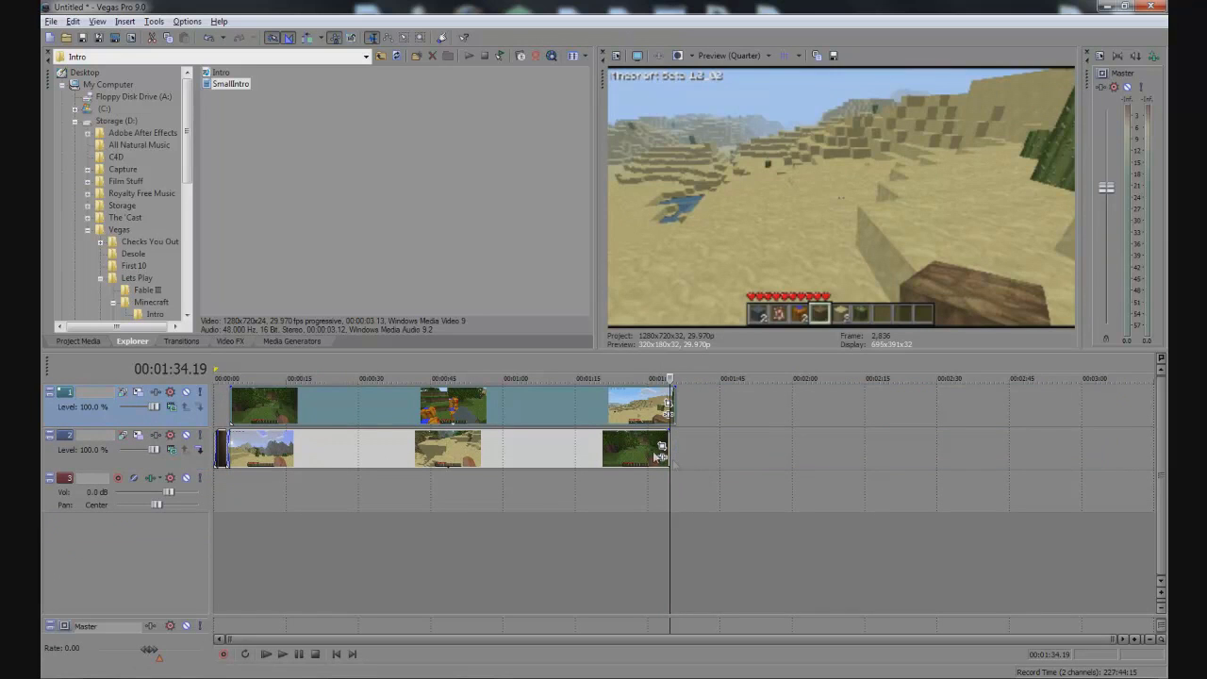
- Play the timeline from 00:00:02.16 to examine how the upper track's clip covers the footage beneath it
left_click(230, 411)
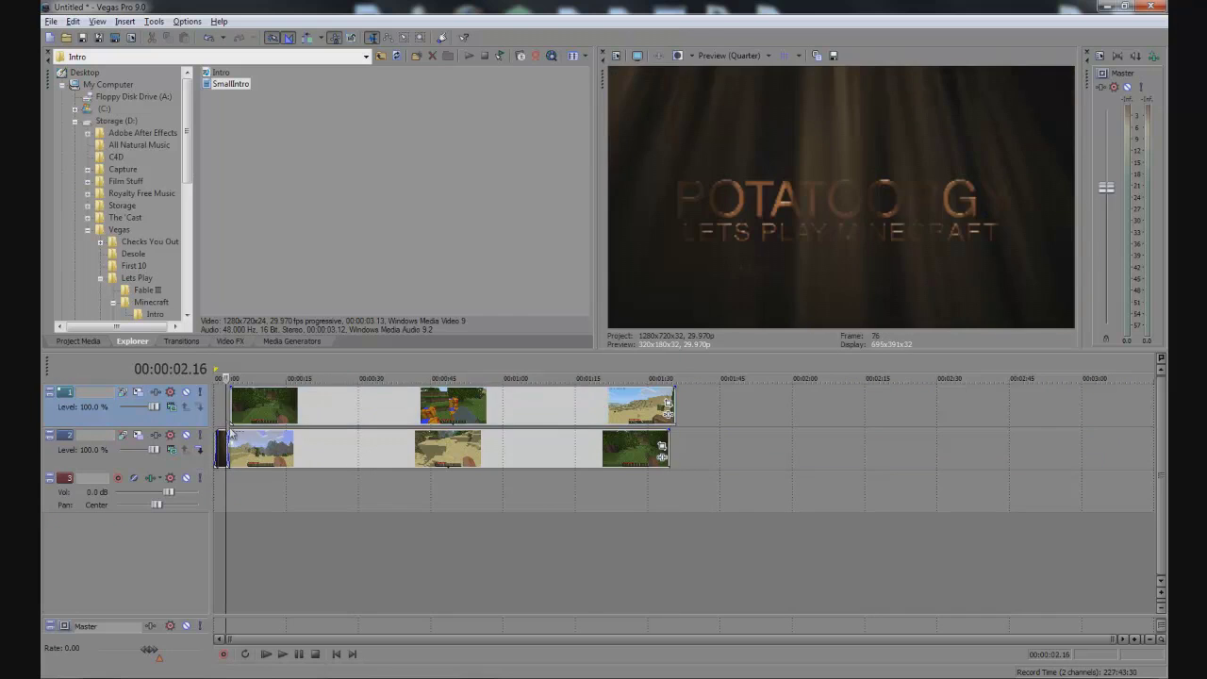
scroll(563, 460, "up", 6)
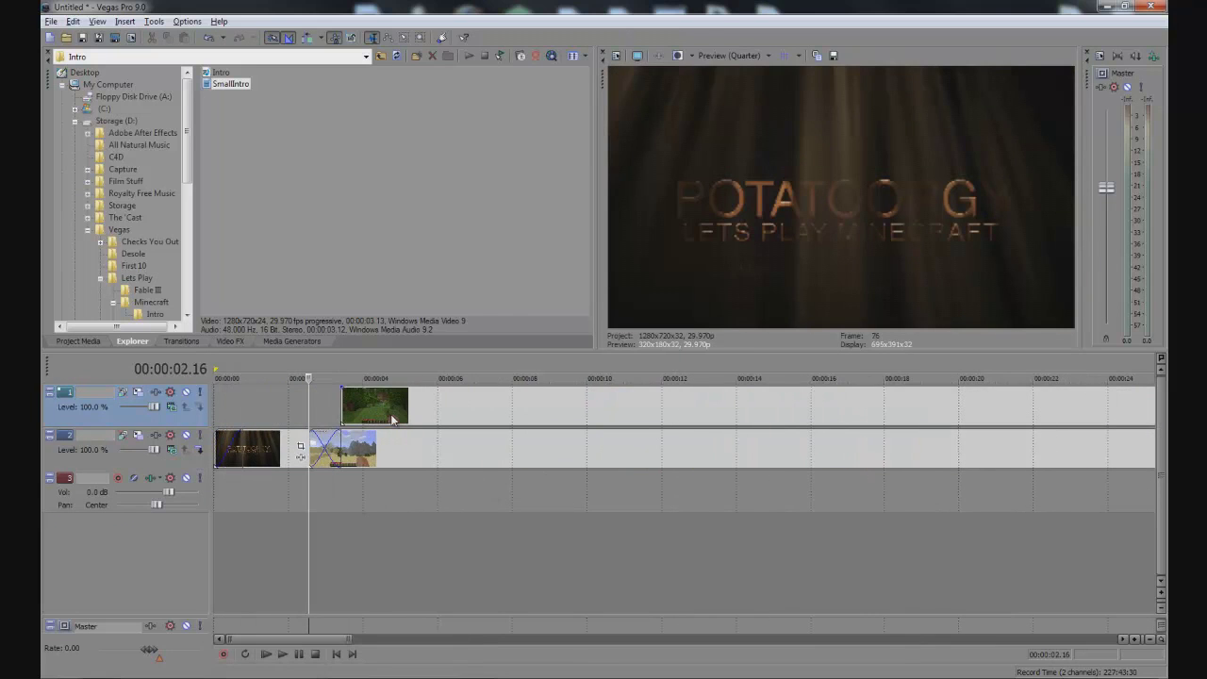
key("space")
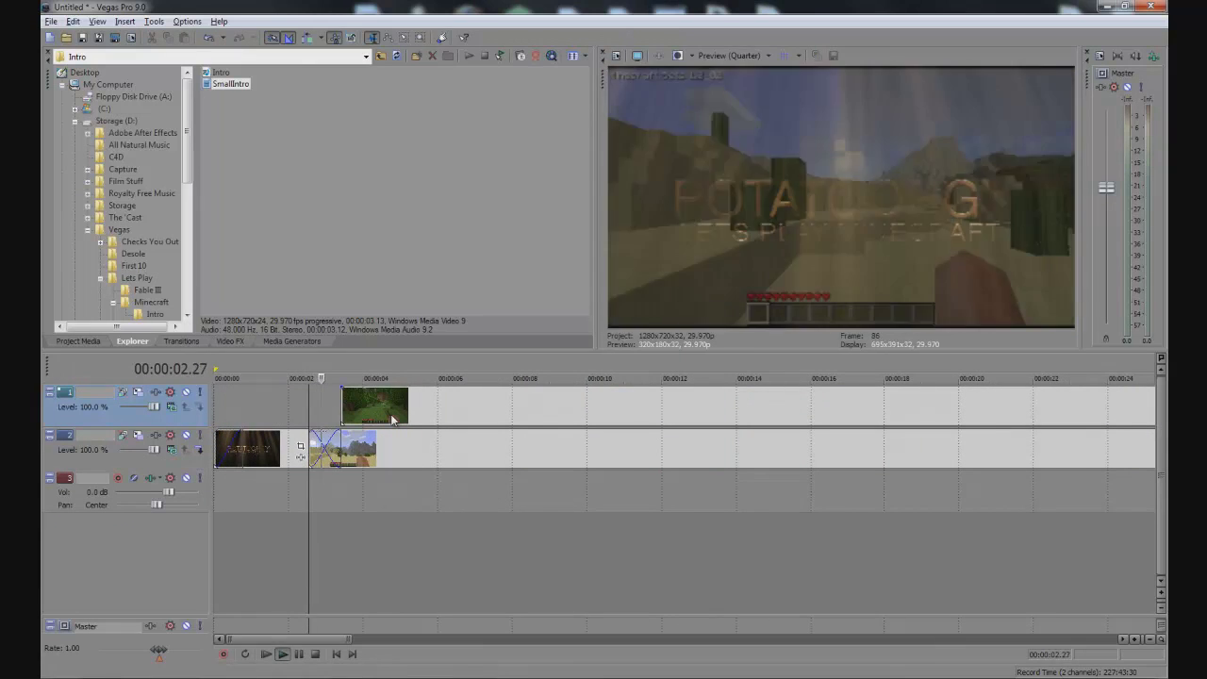
key("space")
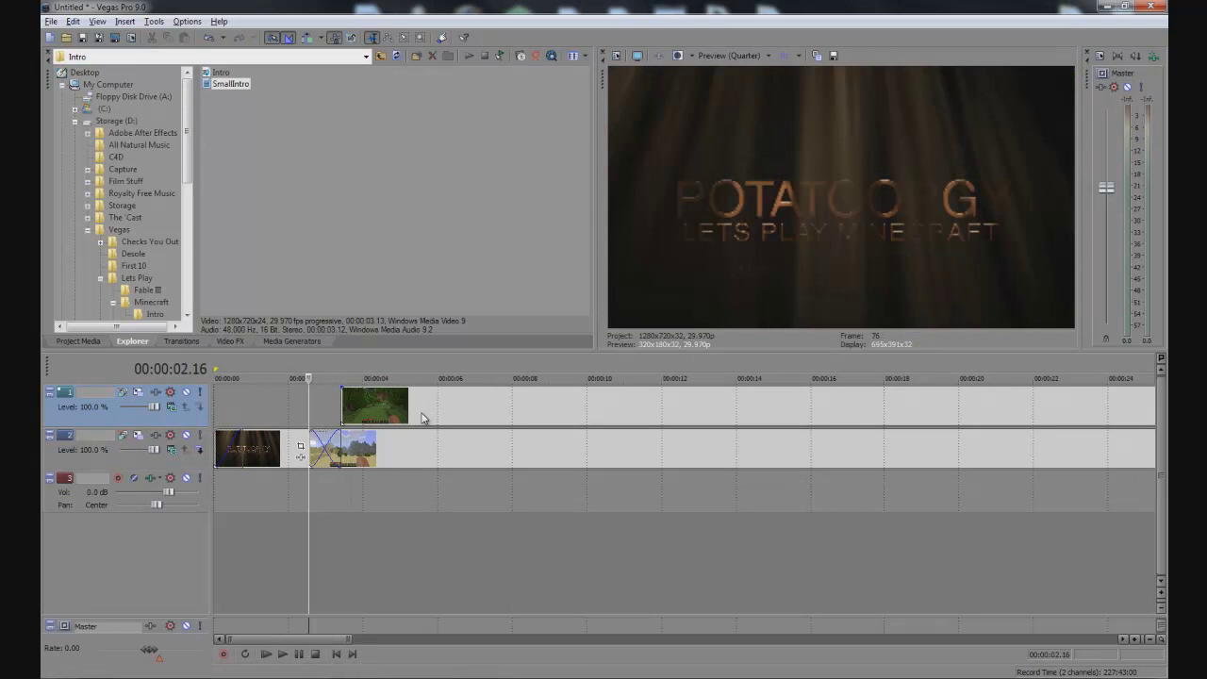
key("space")
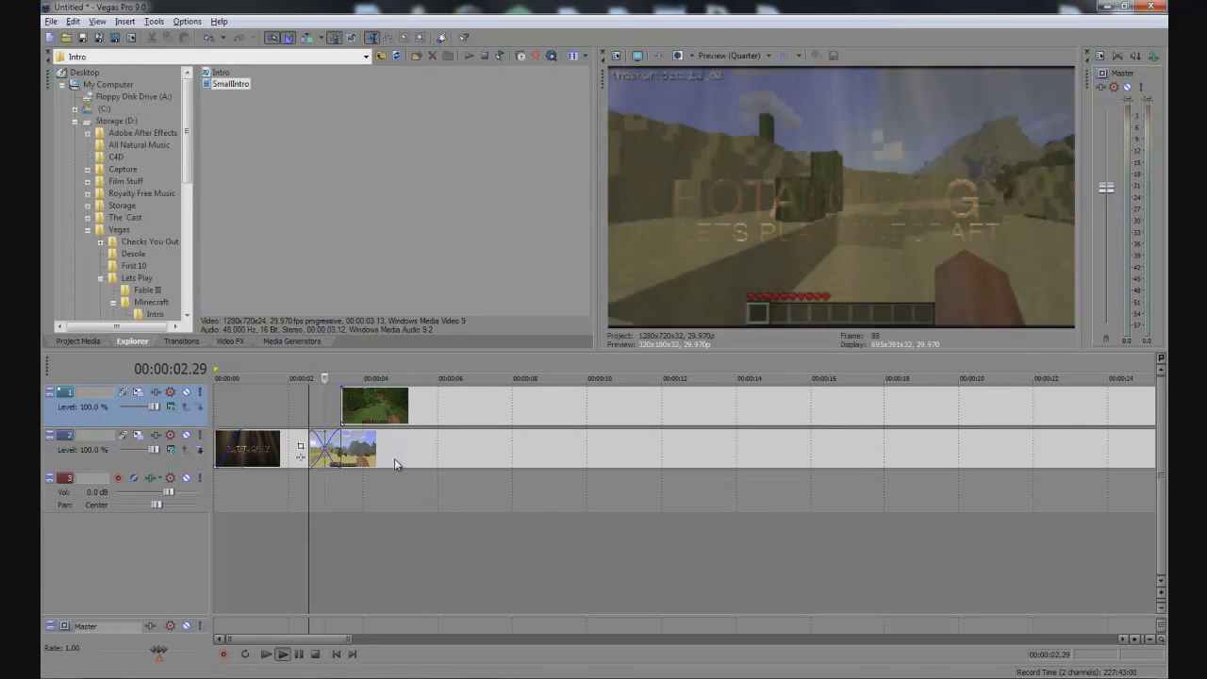
key("space")
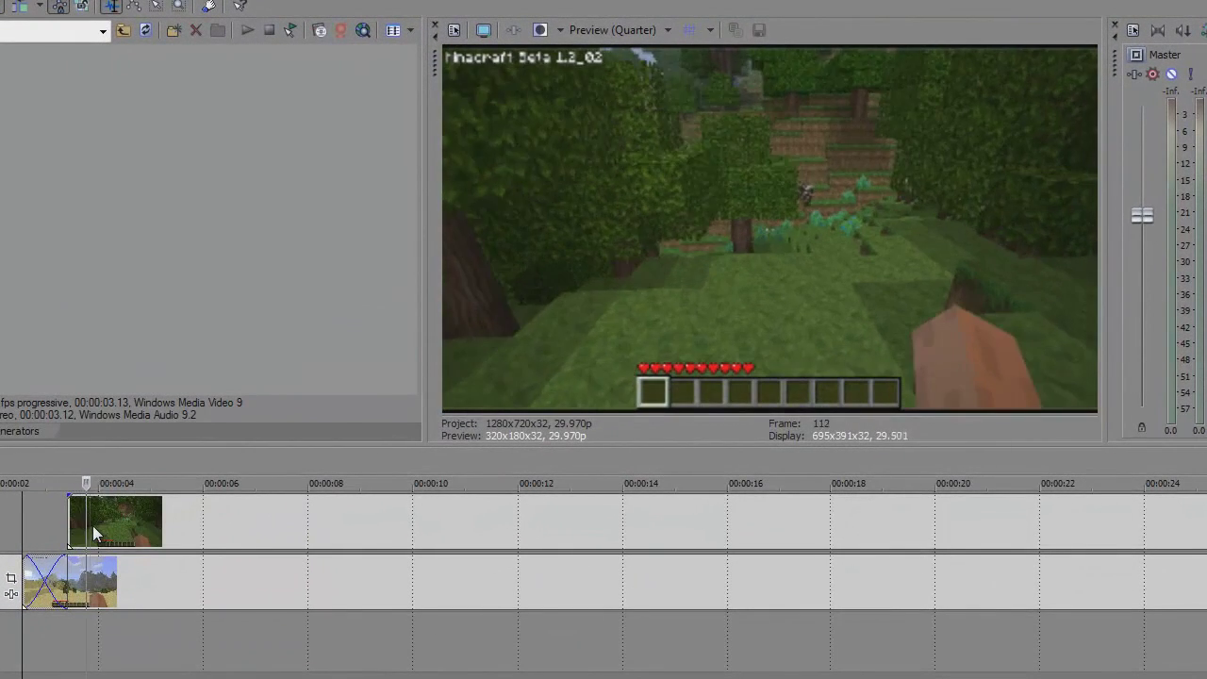
key("space")
left_click(292, 445)
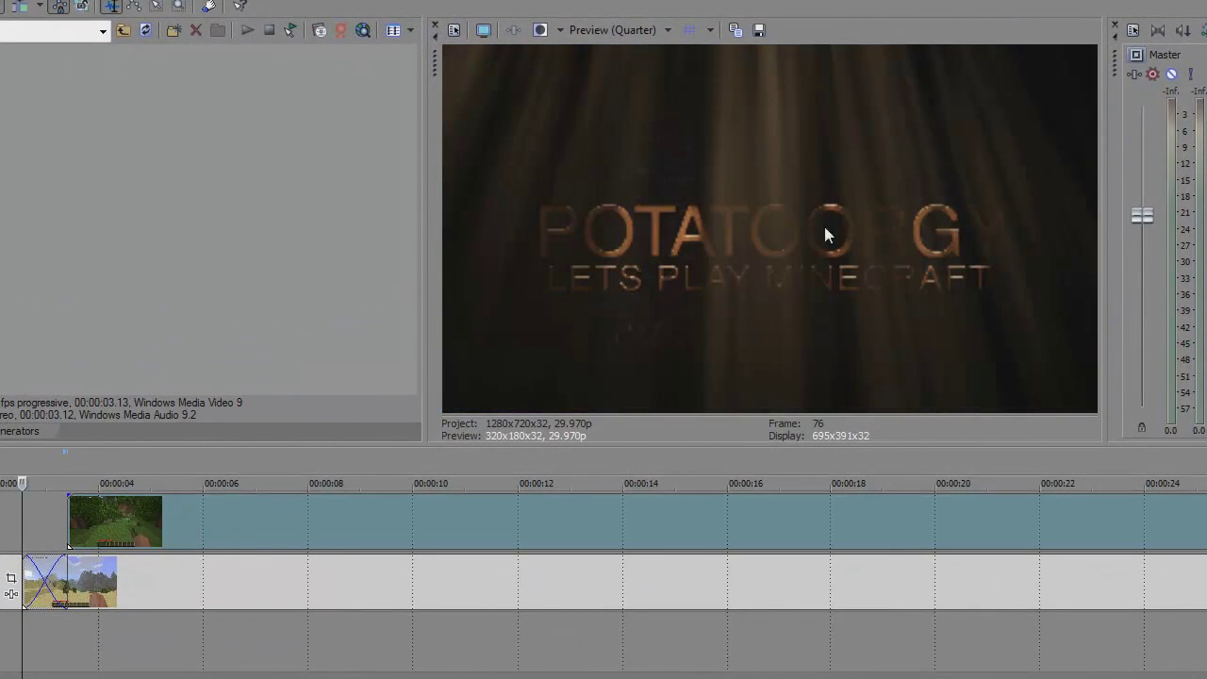
- Move the forest clip onto a new track below the desert footage, compare the preview, and return it to track 1
left_click(104, 533)
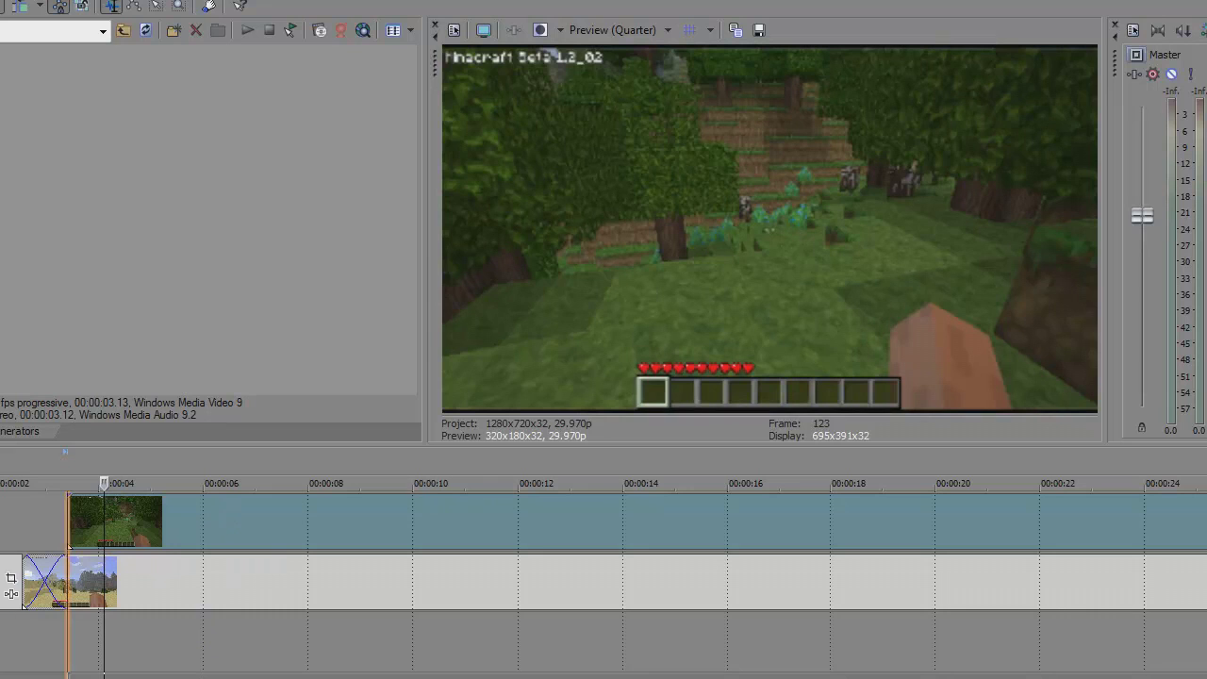
left_click_drag(123, 521, 123, 675)
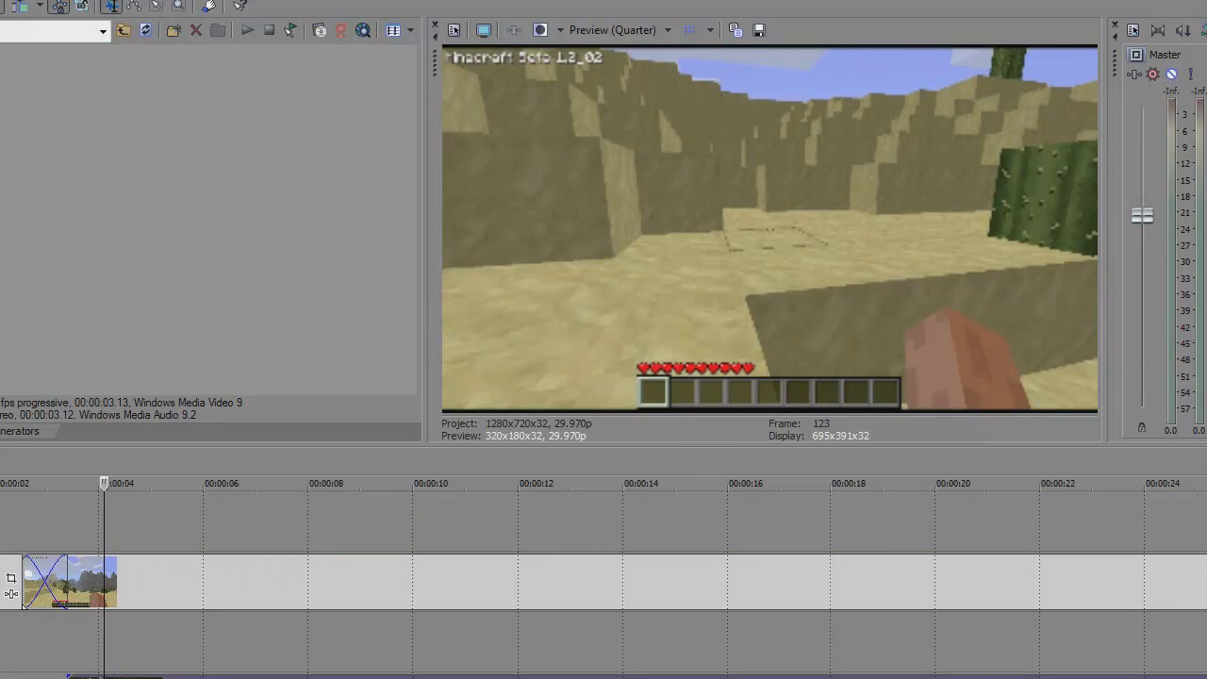
left_click(106, 587)
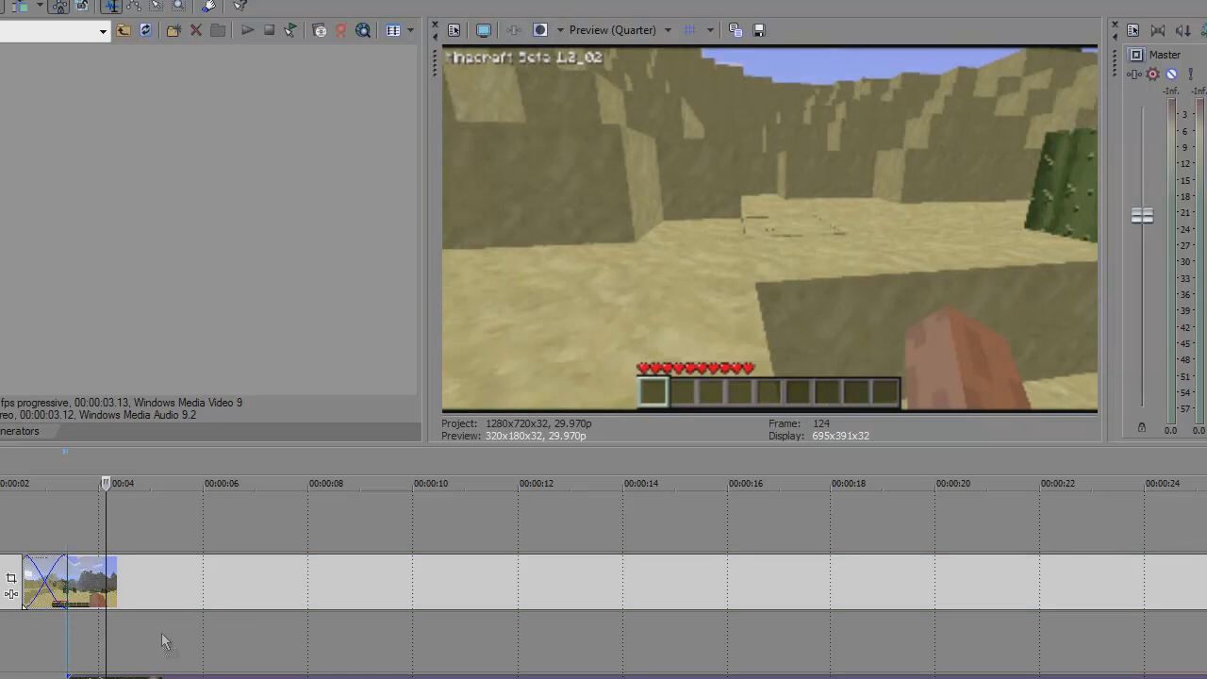
key("ctrl+z")
mouse_move(142, 551)
left_mouse_down()
mouse_move(167, 530)
mouse_move(150, 531)
left_mouse_up()
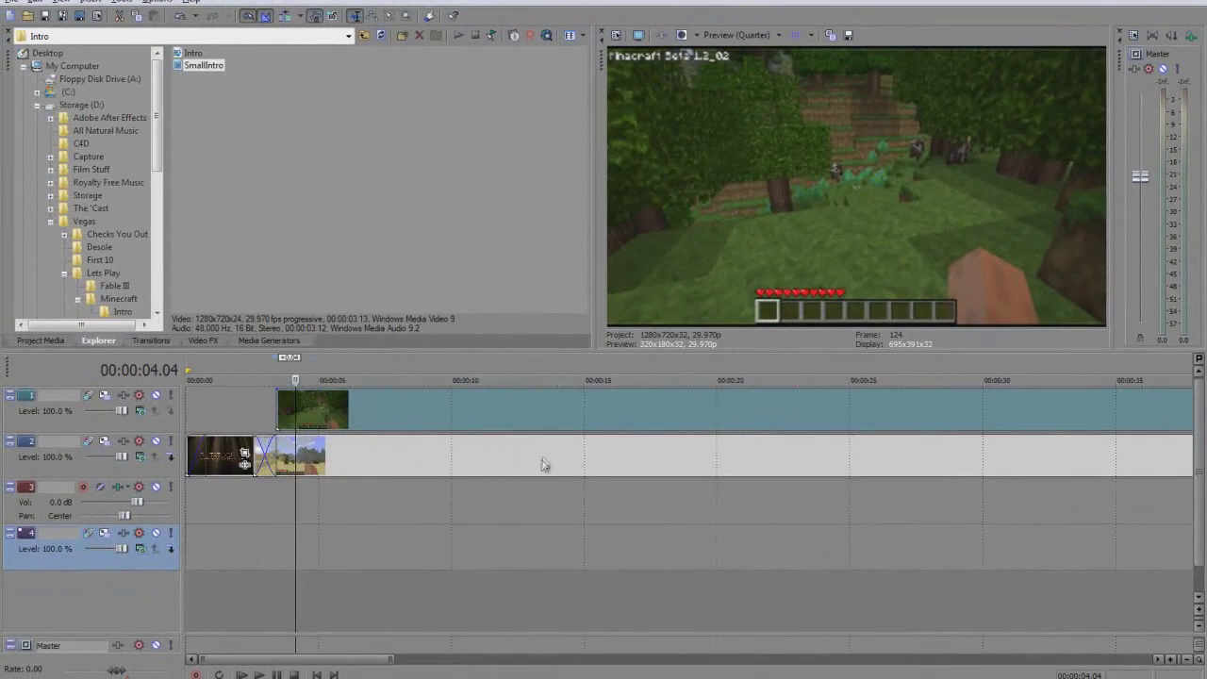
- Open the Event Pan/Crop settings of the forest clip on track 1 and move the window clear of the preview
scroll(543, 459, "down", 5)
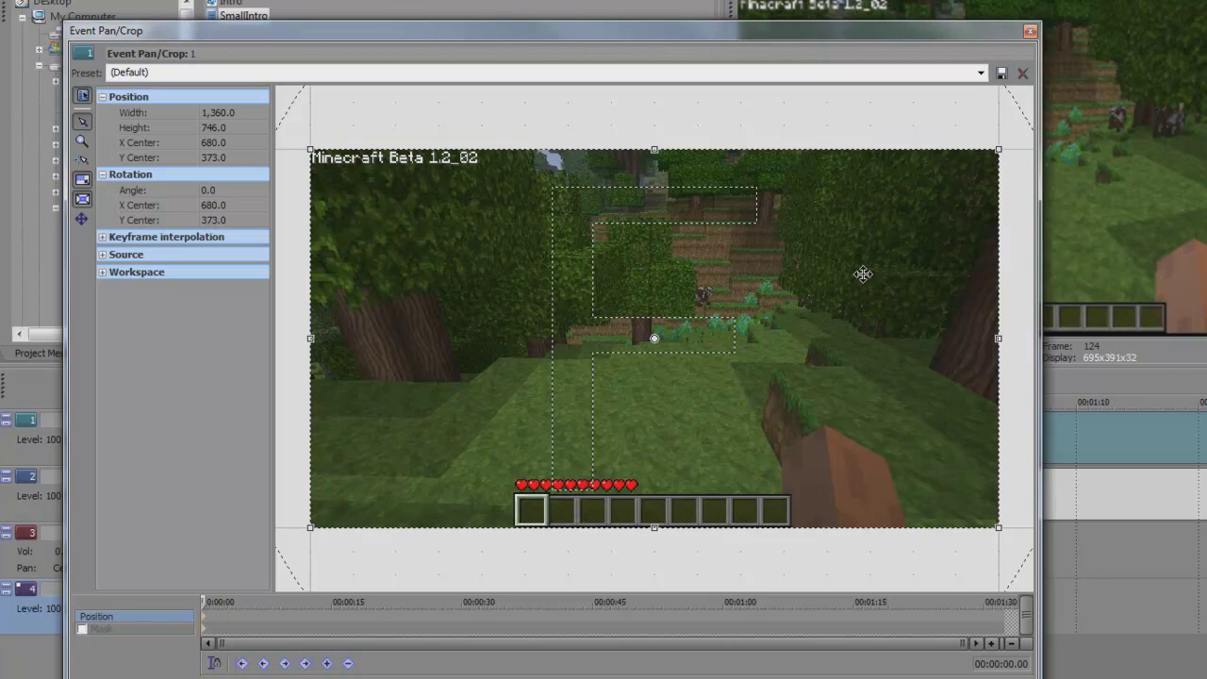
scroll(558, 268, "down", 2)
scroll(558, 267, "up", 1)
scroll(558, 268, "down", 1)
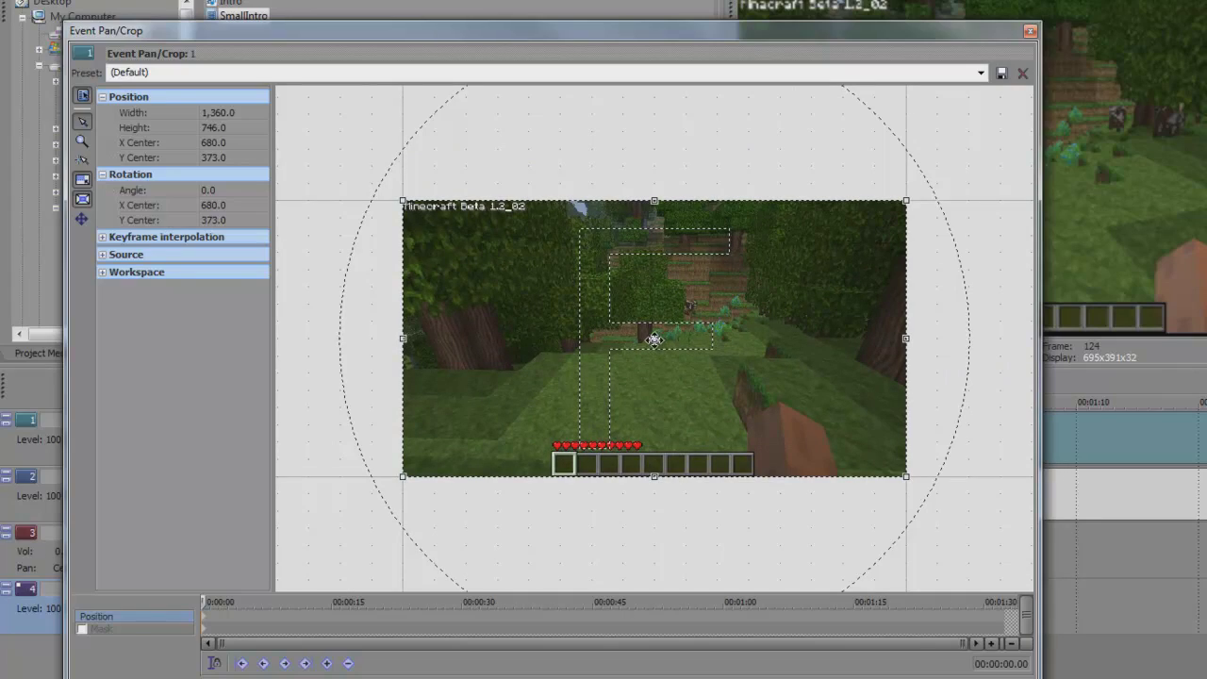
left_click_drag(939, 40, 1001, 514)
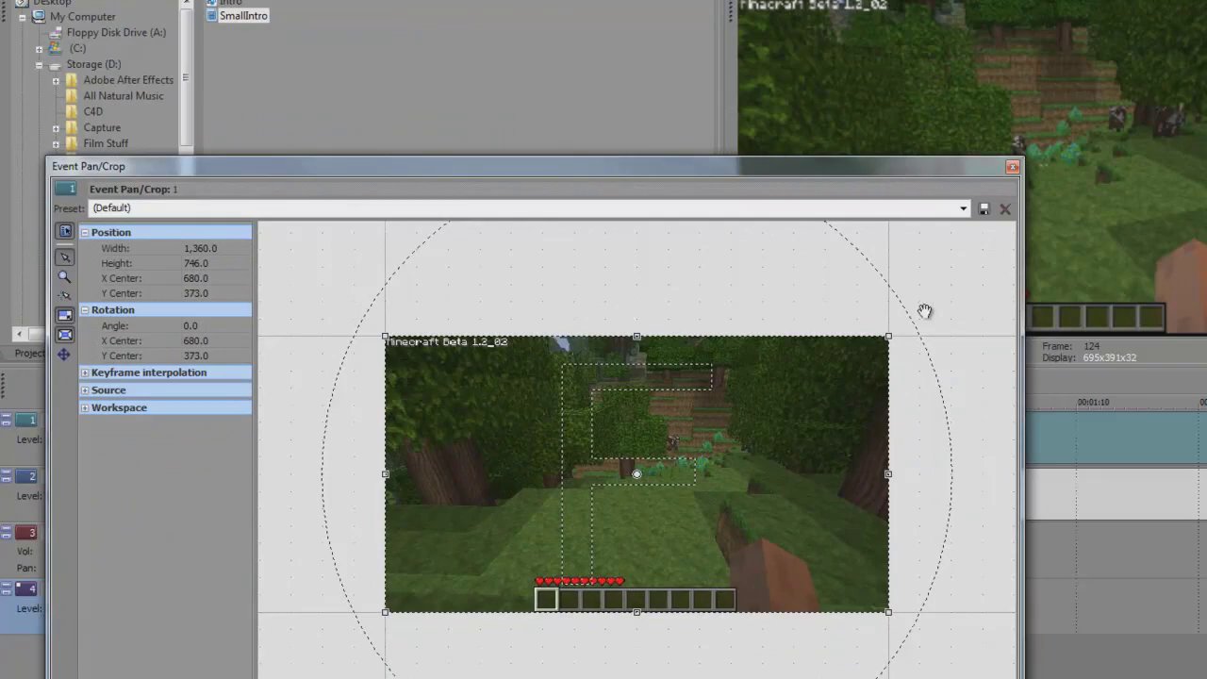
- Rotate the forest clip's crop frame to about 31 degrees and return its angle to 0
left_click_drag(851, 293, 937, 431)
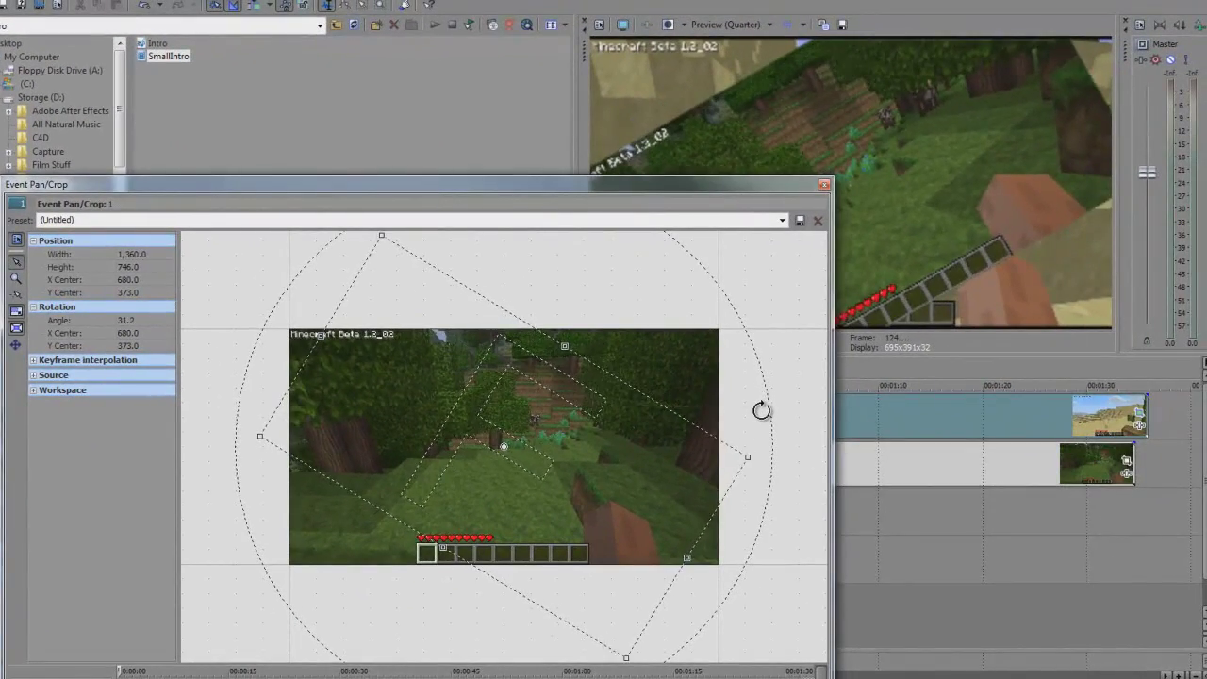
left_click_drag(761, 410, 711, 280)
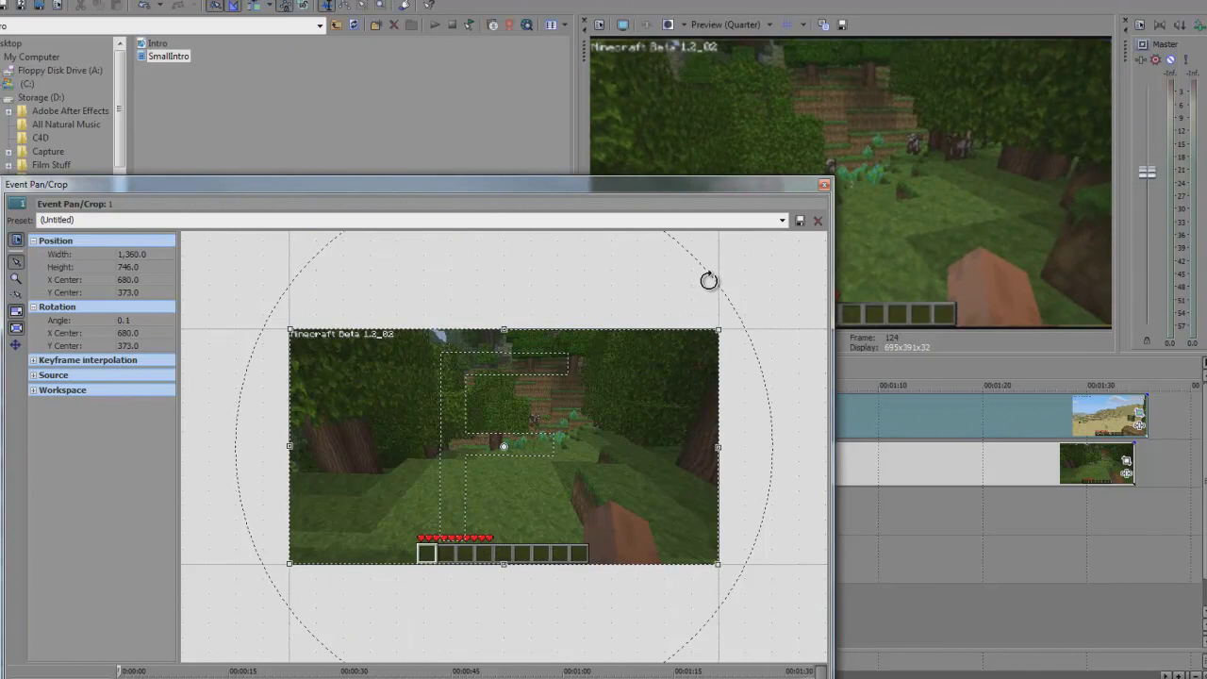
left_click_drag(708, 280, 708, 277)
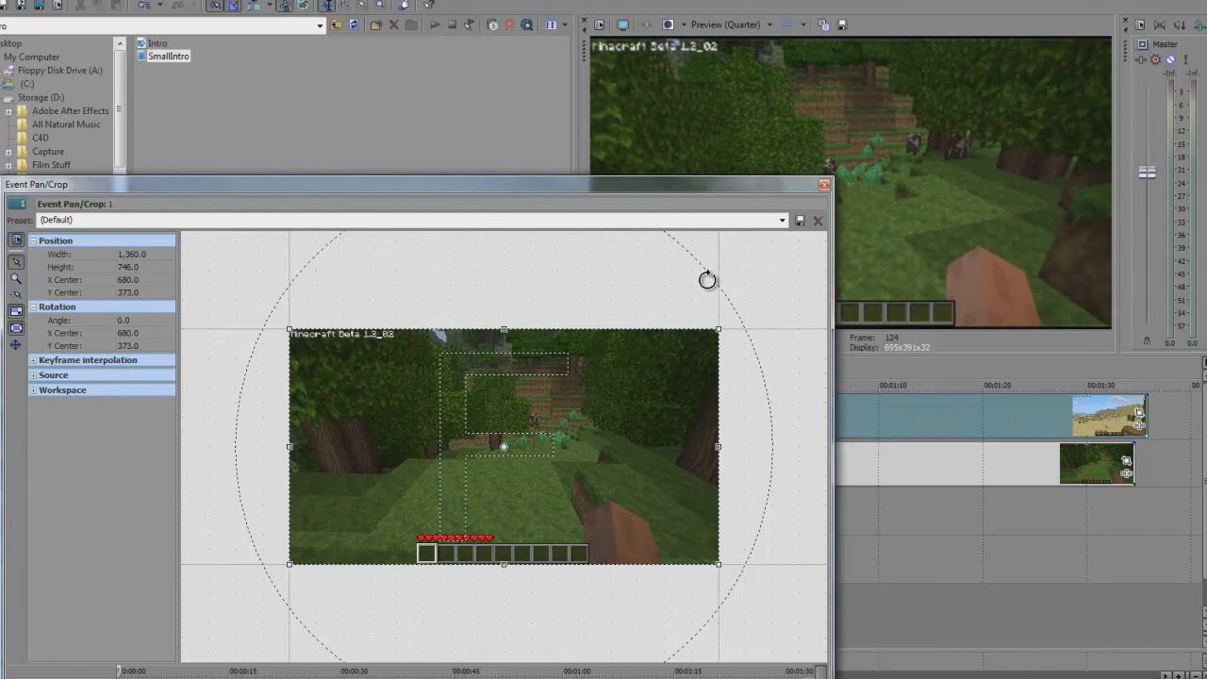
- Enlarge the crop frame to 4,080 by 2,238 and centre it at 1,954.3, 1,017.5, placing the forest clip in the picture's upper-left corner
mouse_move(717, 327)
left_mouse_down()
mouse_move(556, 396)
mouse_move(595, 402)
mouse_move(698, 363)
mouse_move(721, 324)
left_mouse_up()
scroll(724, 360, "down", 4)
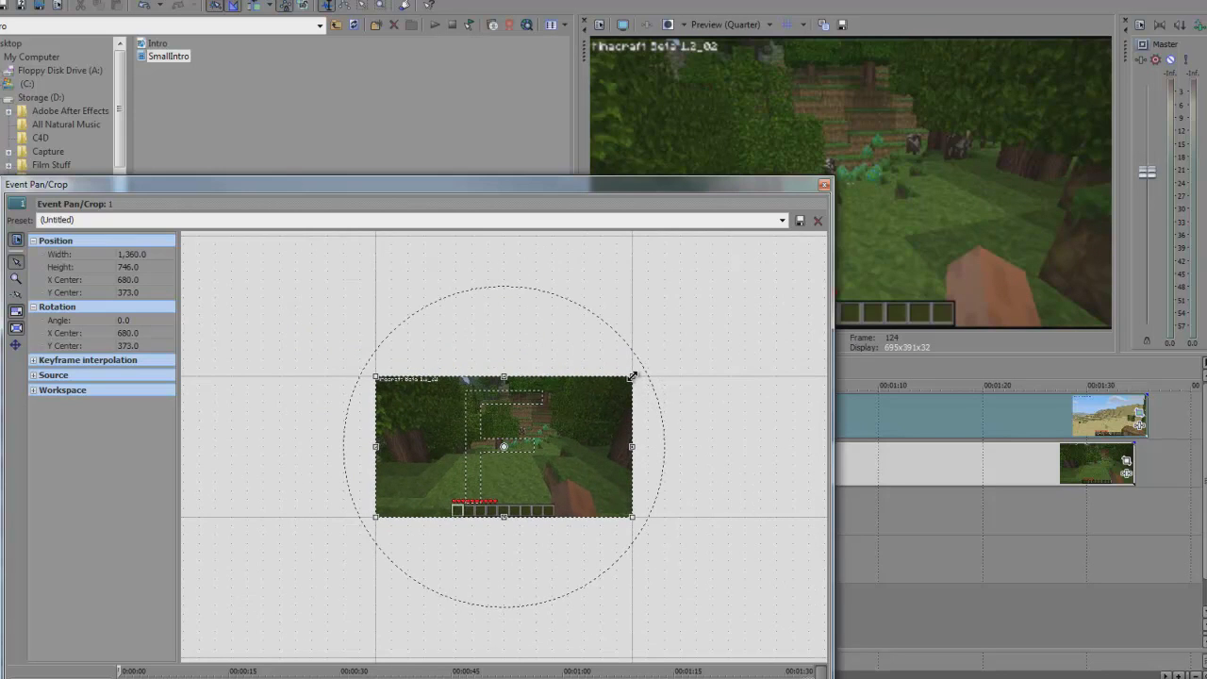
scroll(636, 374, "down", 2)
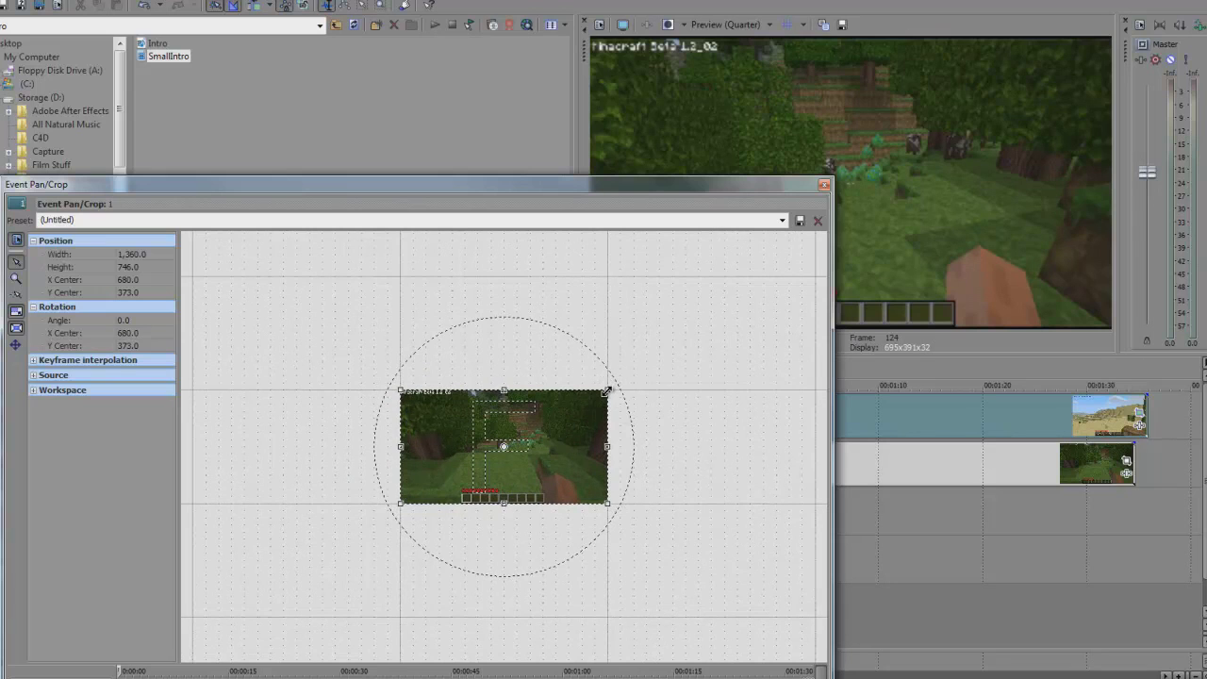
left_click_drag(613, 380, 737, 297)
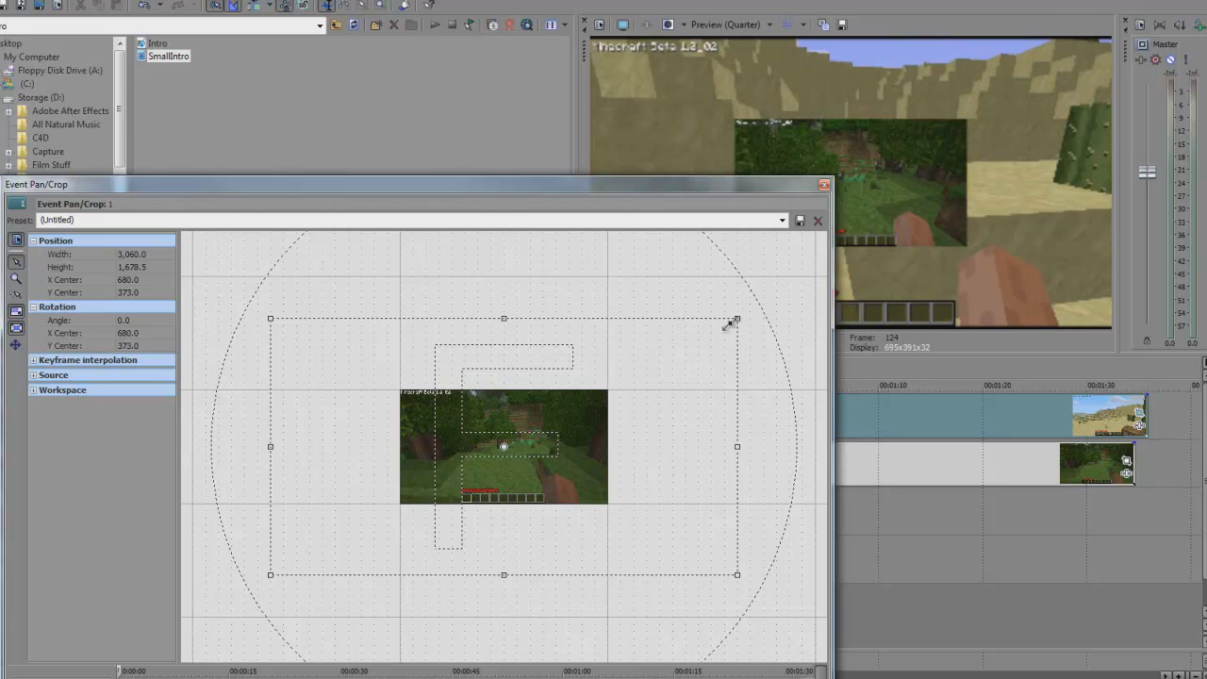
left_click_drag(736, 319, 808, 268)
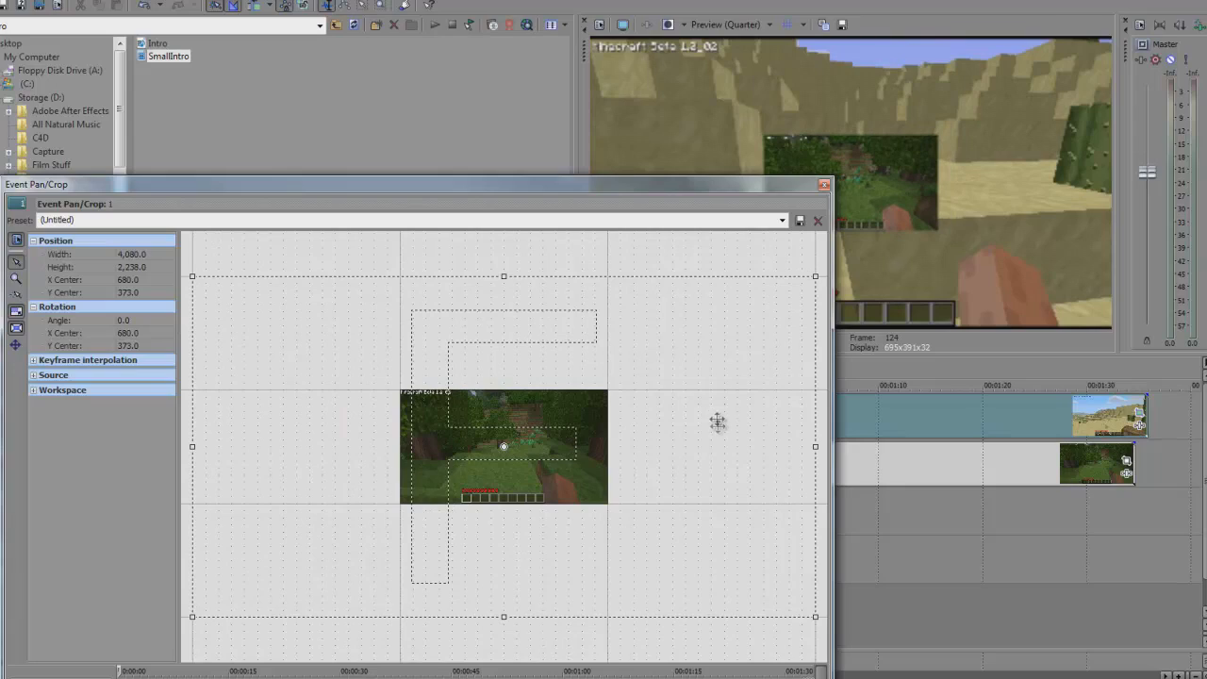
left_click_drag(377, 344, 597, 433)
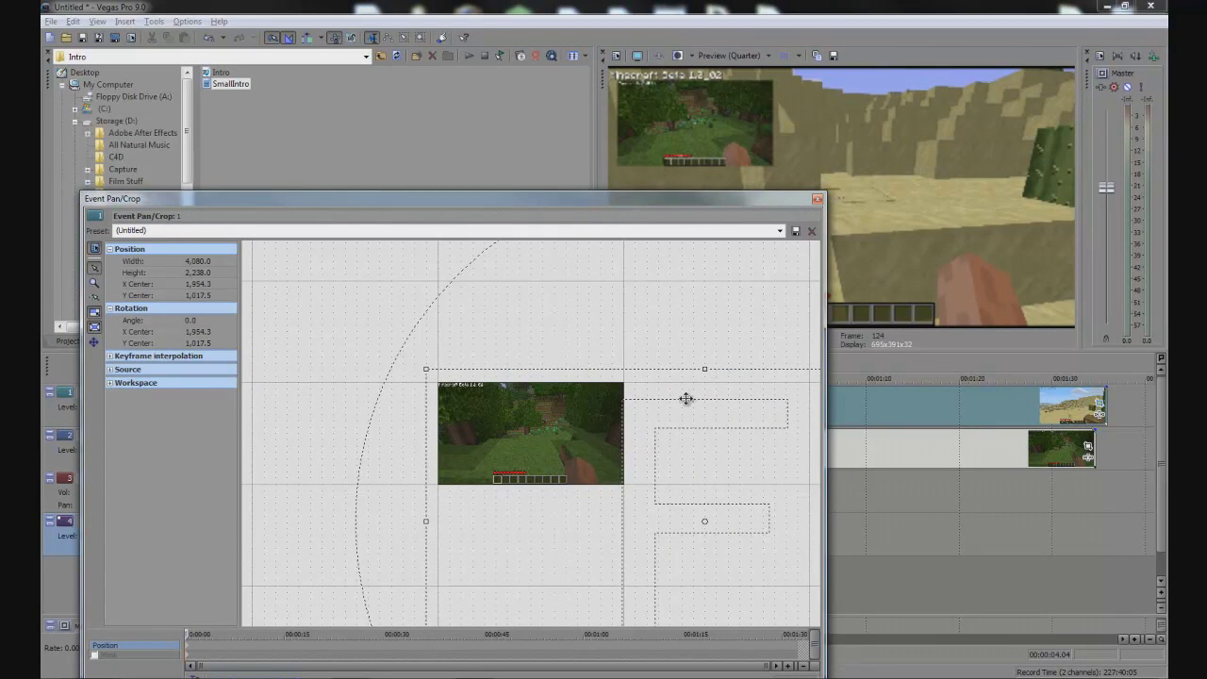
left_click(817, 200)
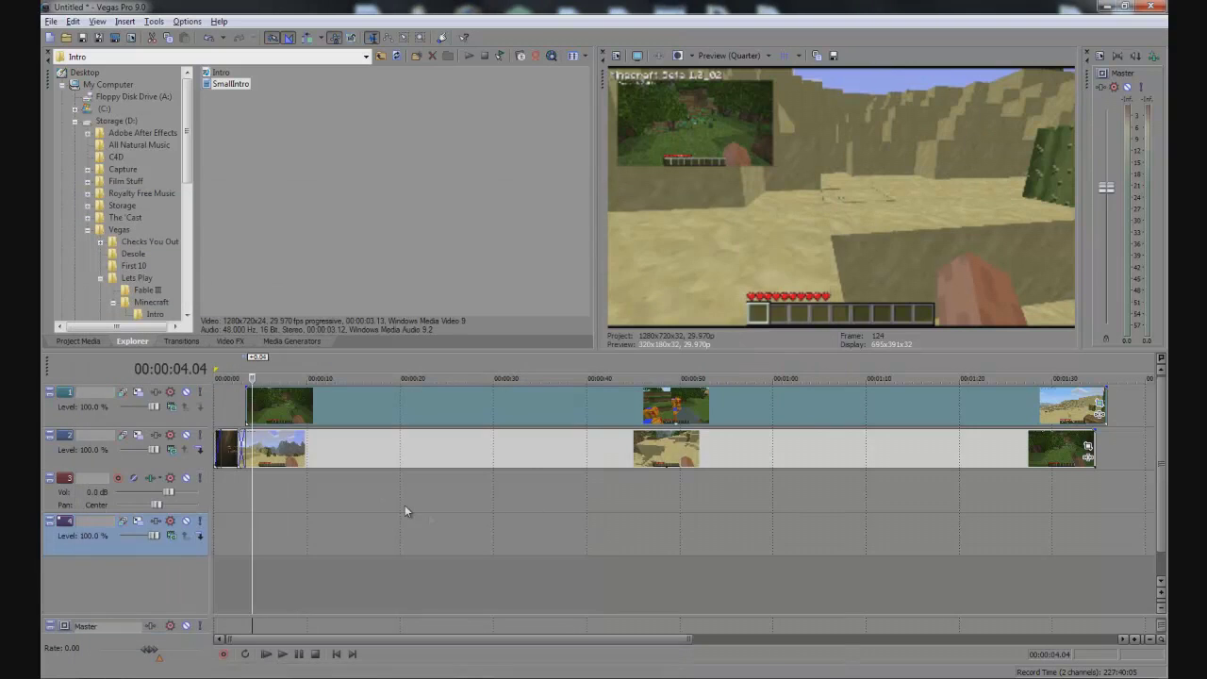
- Play the timeline from the intro crossfade to check the small forest clip over the desert footage
left_click(244, 503)
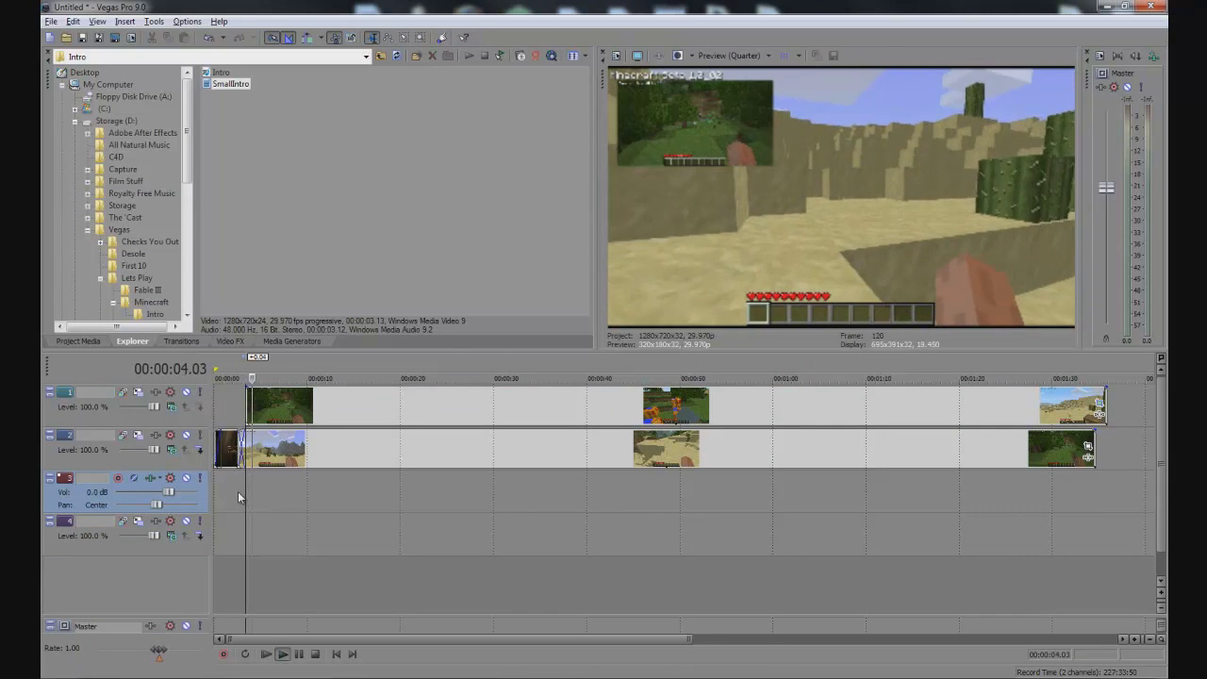
key("space")
scroll(409, 444, "up", 5)
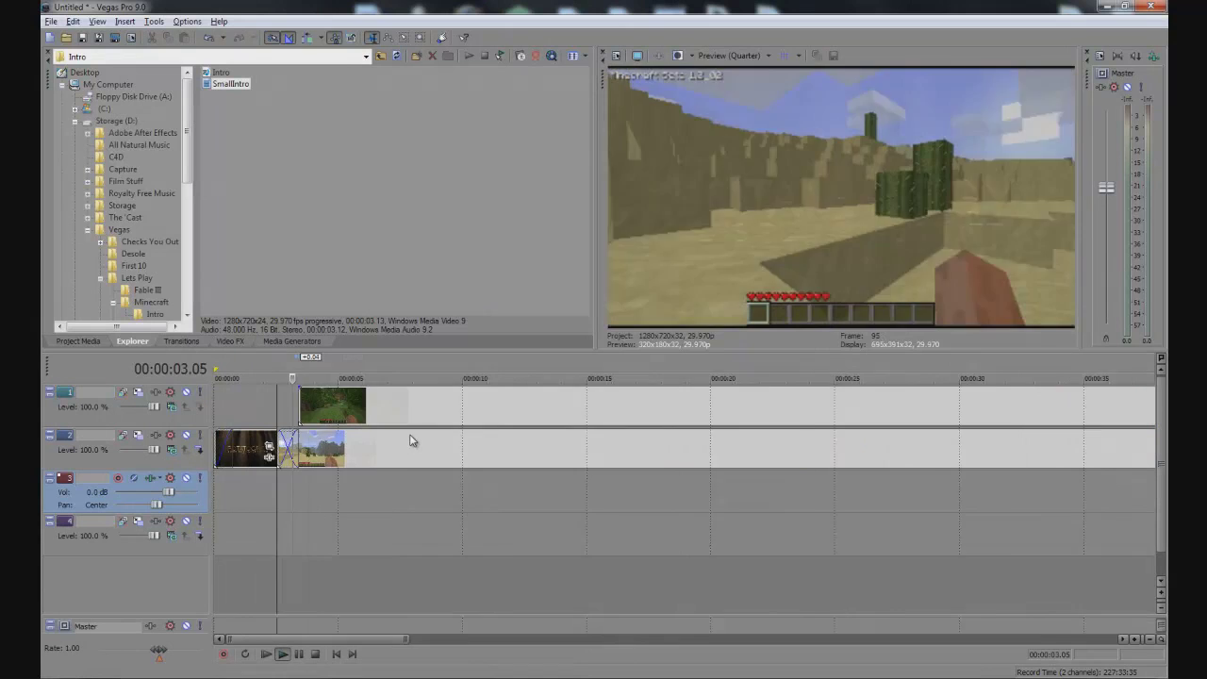
- Play the forest picture-in-picture over the desert footage and check it at several points along the timeline
key("space")
left_click_drag(384, 387, 407, 388)
key("space")
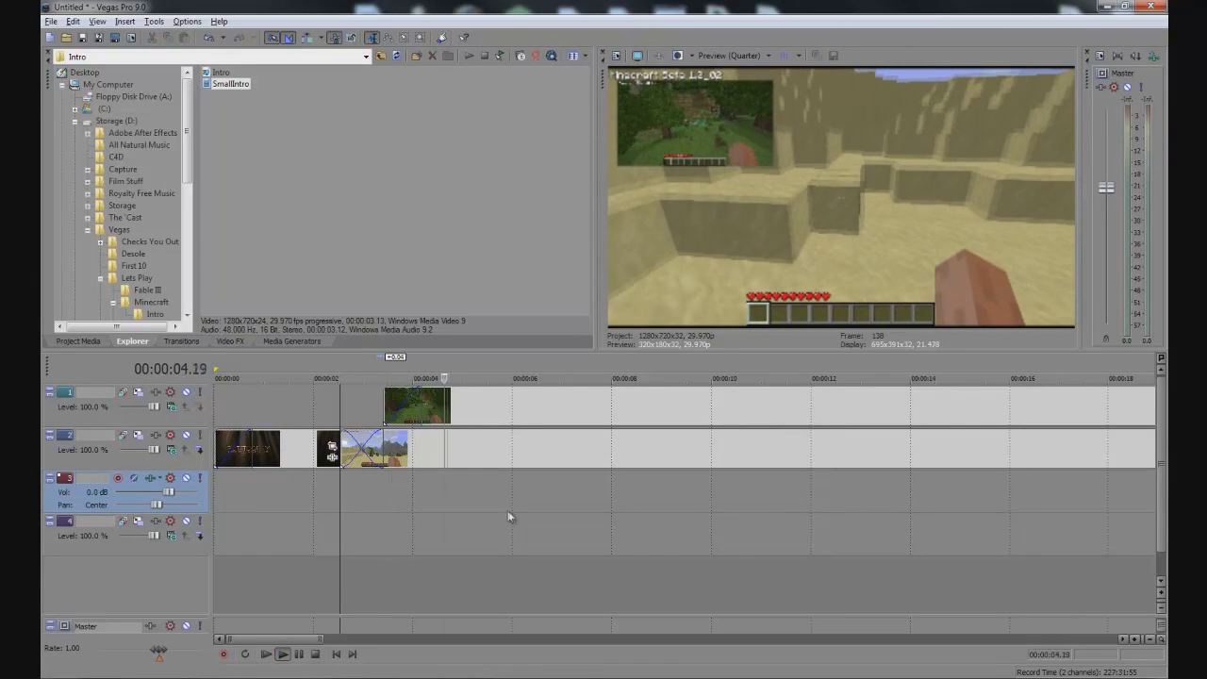
scroll(625, 488, "down", 5)
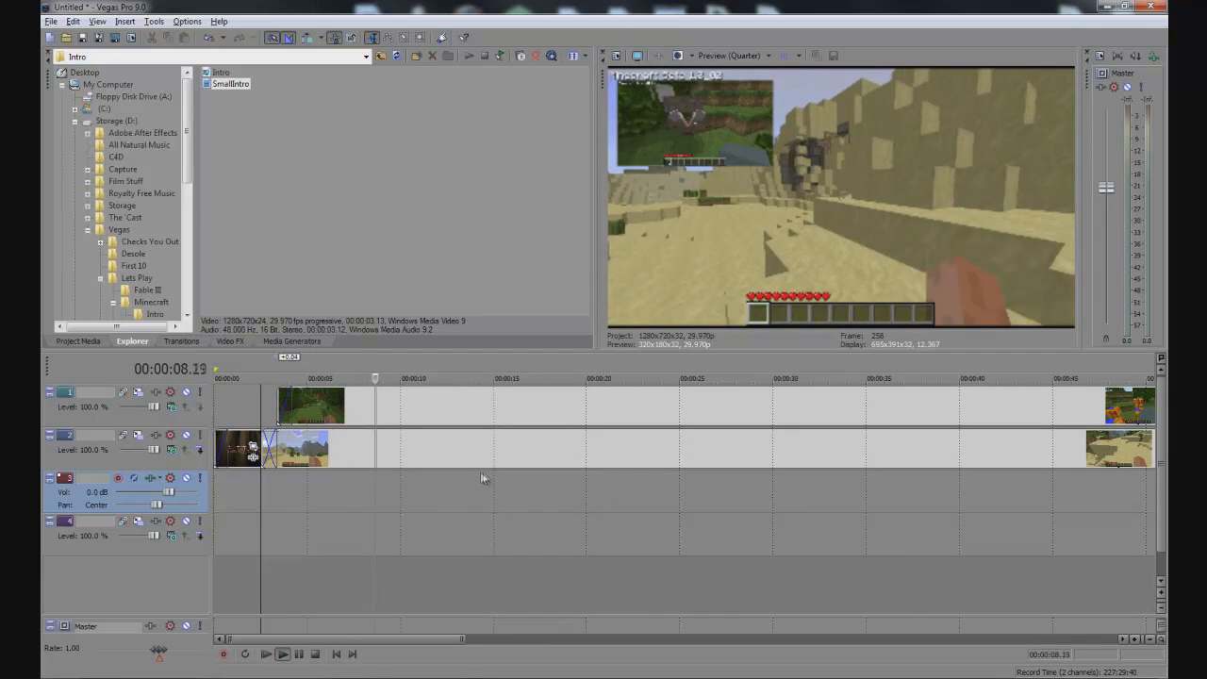
key("space")
left_click(382, 489)
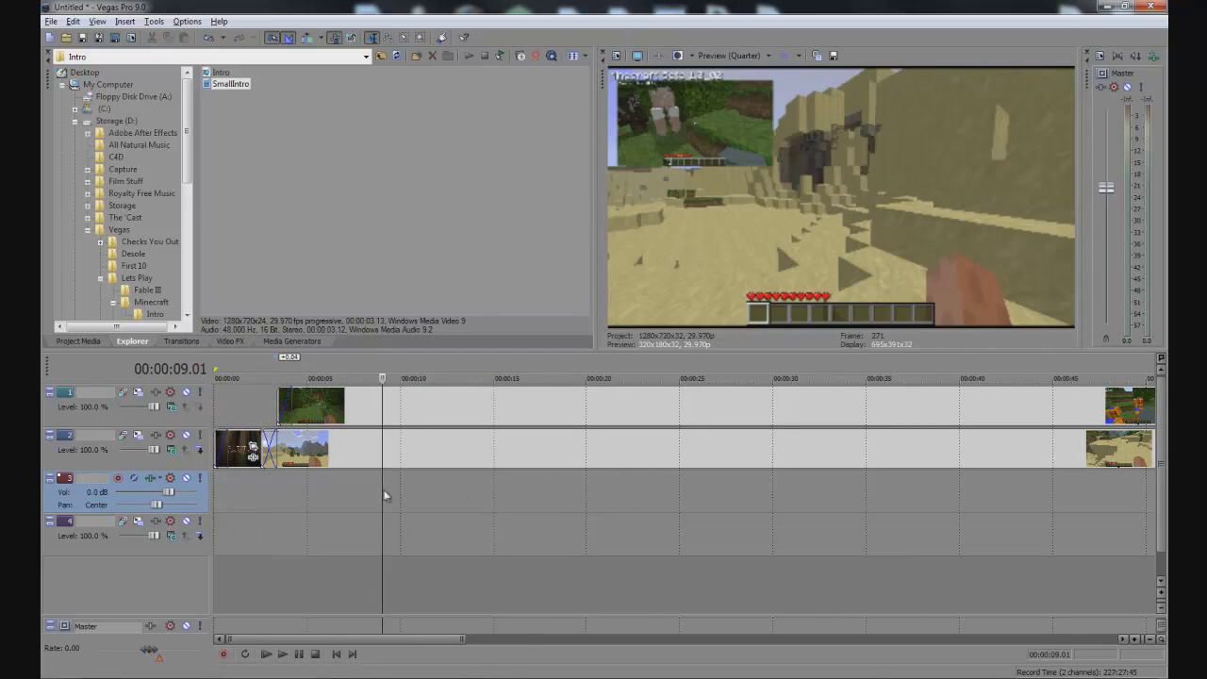
left_click(485, 490)
- Split the forest clip on track 1 at 00:01:31.15 and move the end piece behind the last clip on track 2
scroll(718, 485, "down", 5)
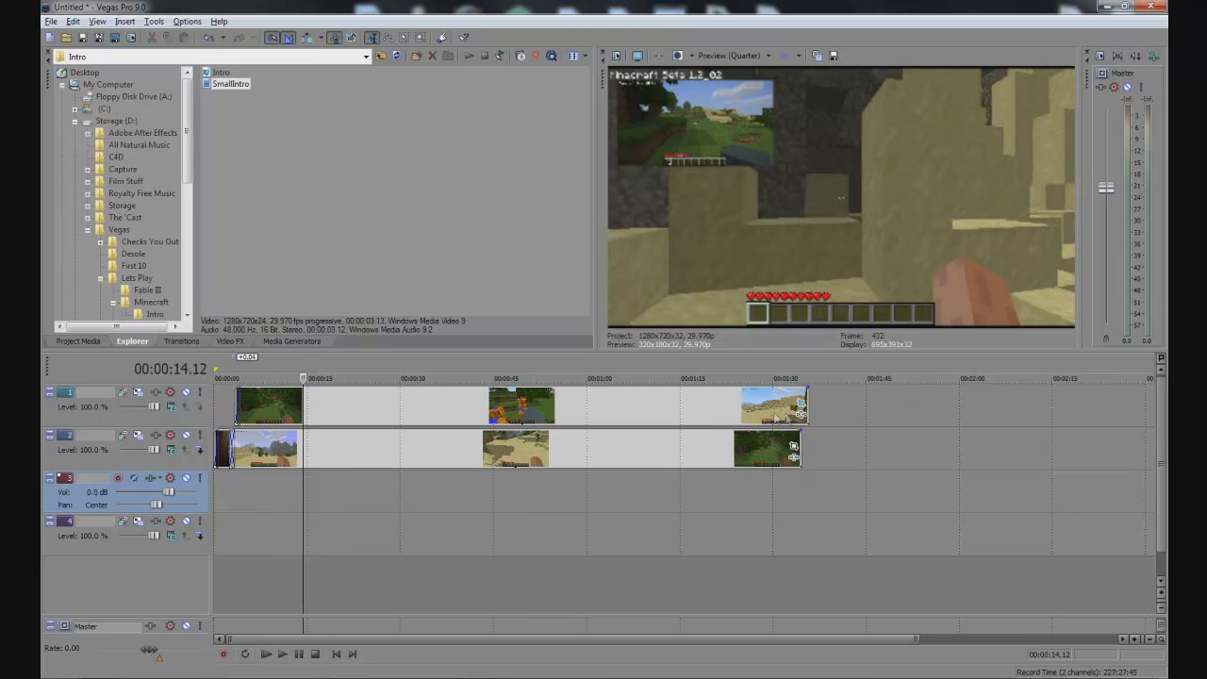
left_click(782, 411)
key("s")
left_click_drag(811, 457, 819, 457)
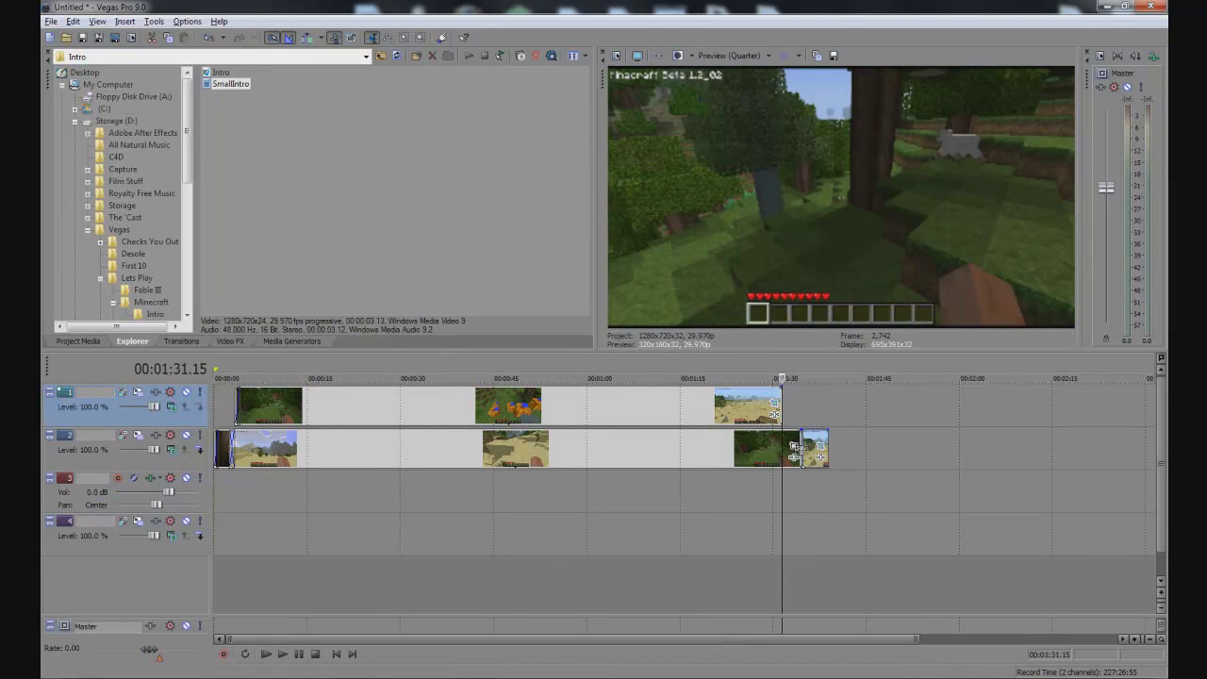
- Apply the Minecraft Ending pan/crop preset to the end piece on track 2 and close its crop settings
left_click(818, 443)
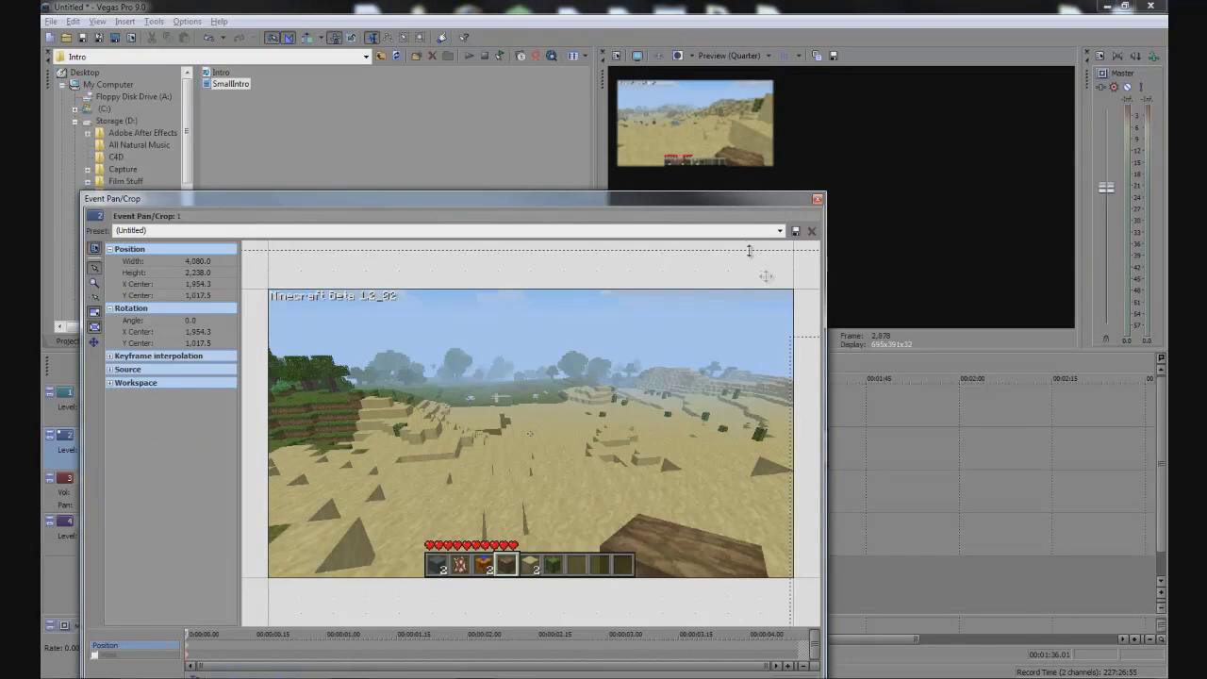
left_click(779, 231)
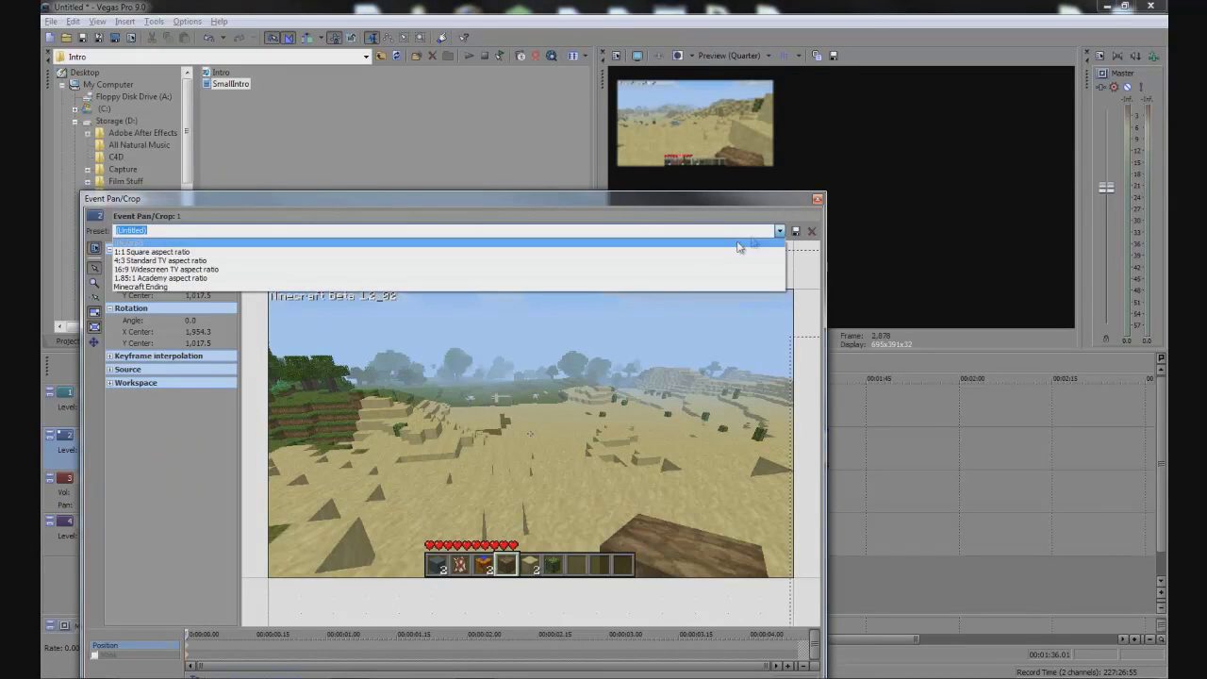
left_click(616, 288)
left_click(817, 199)
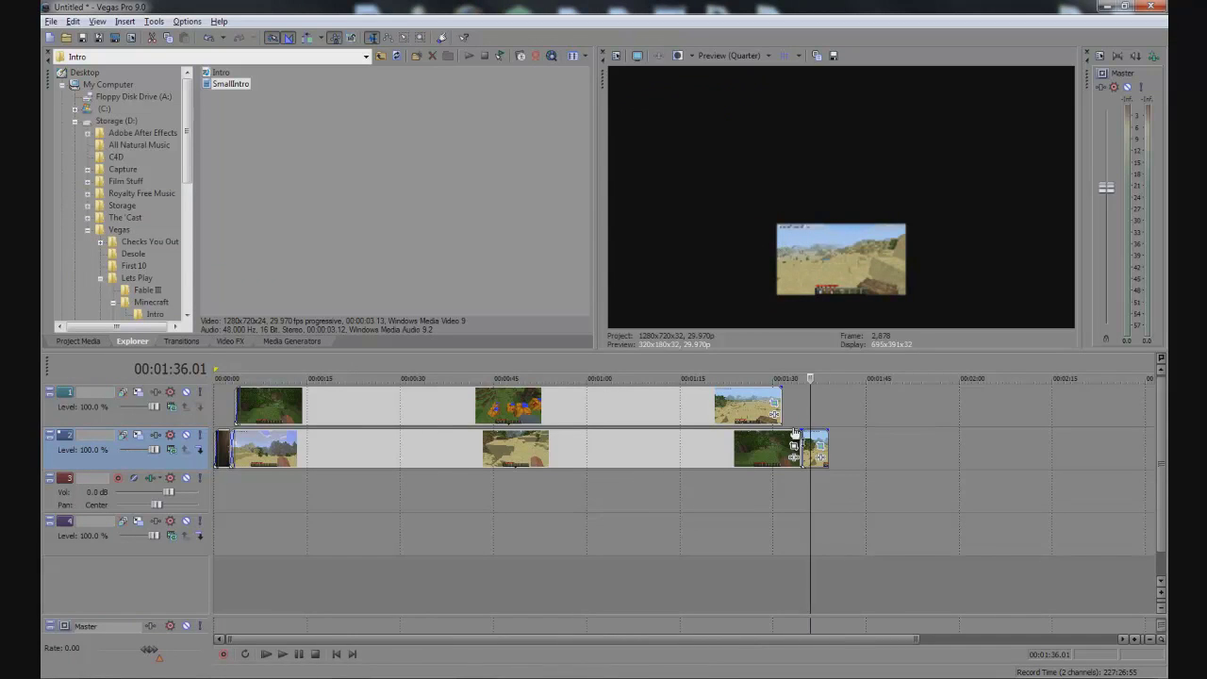
- Play the transition from the forest footage to the small ending clip on track 2
scroll(803, 437, "up", 3)
key("space")
key("space")
left_click(649, 425)
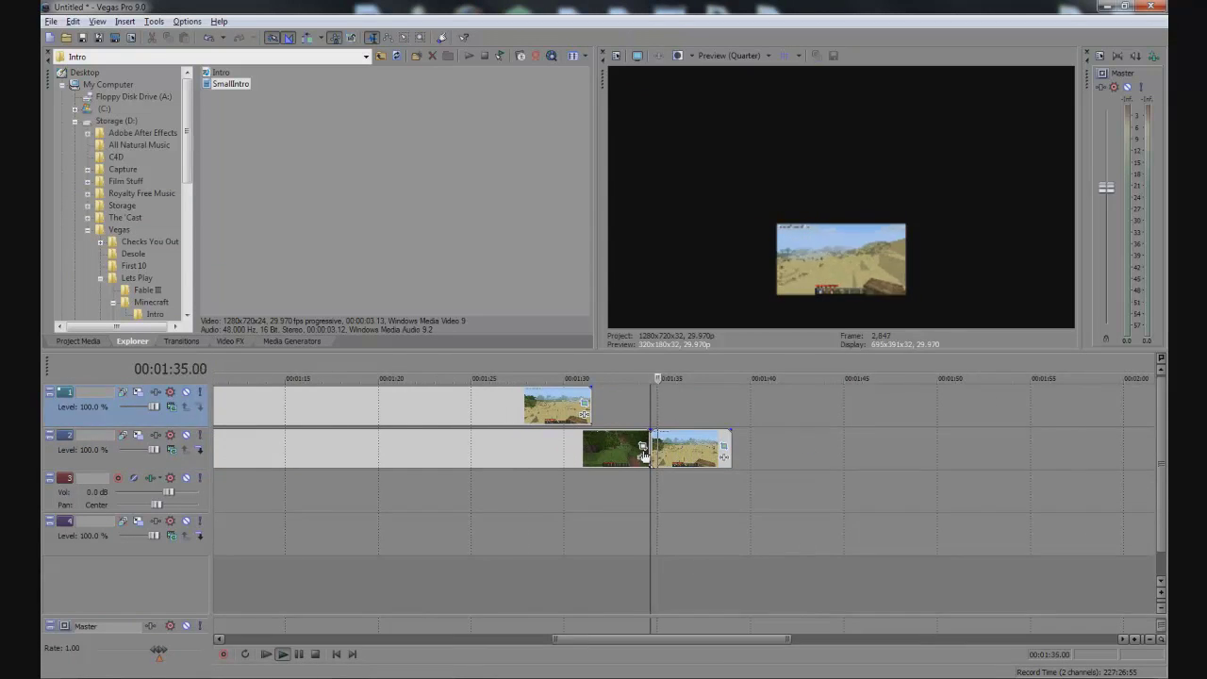
- Show the media generators and place the timeline cursor at 00:00:05.17
left_click(271, 340)
left_click(268, 523)
scroll(344, 538, "down", 3)
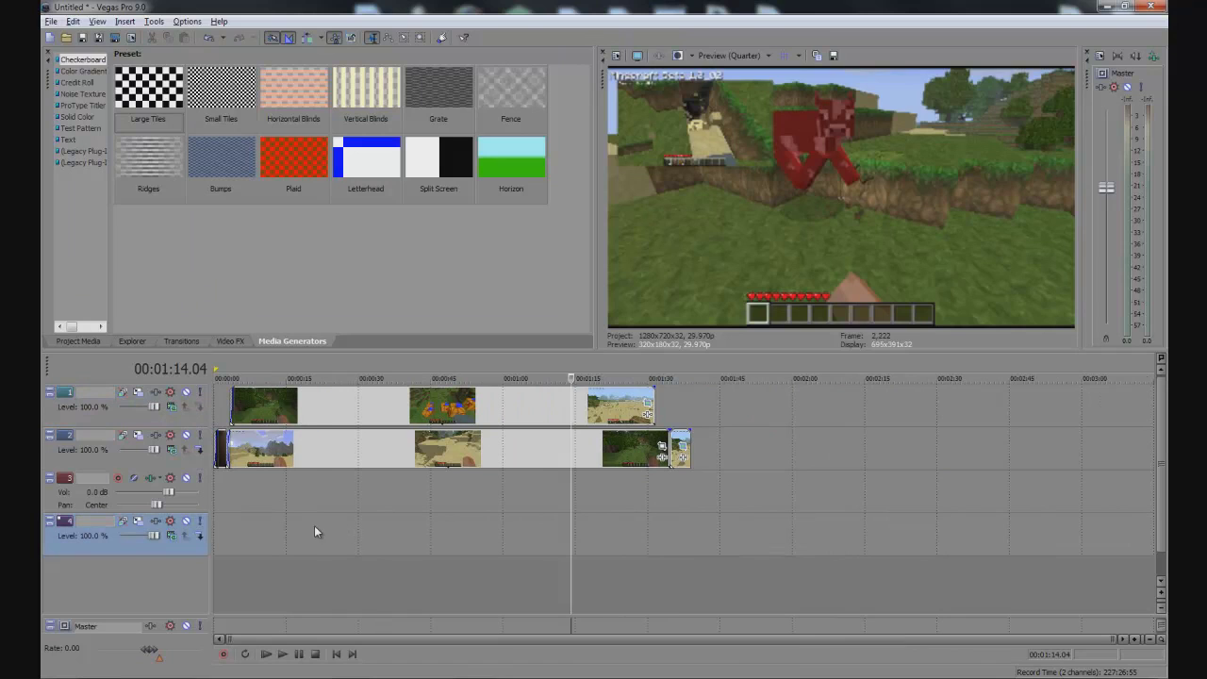
left_click(316, 526)
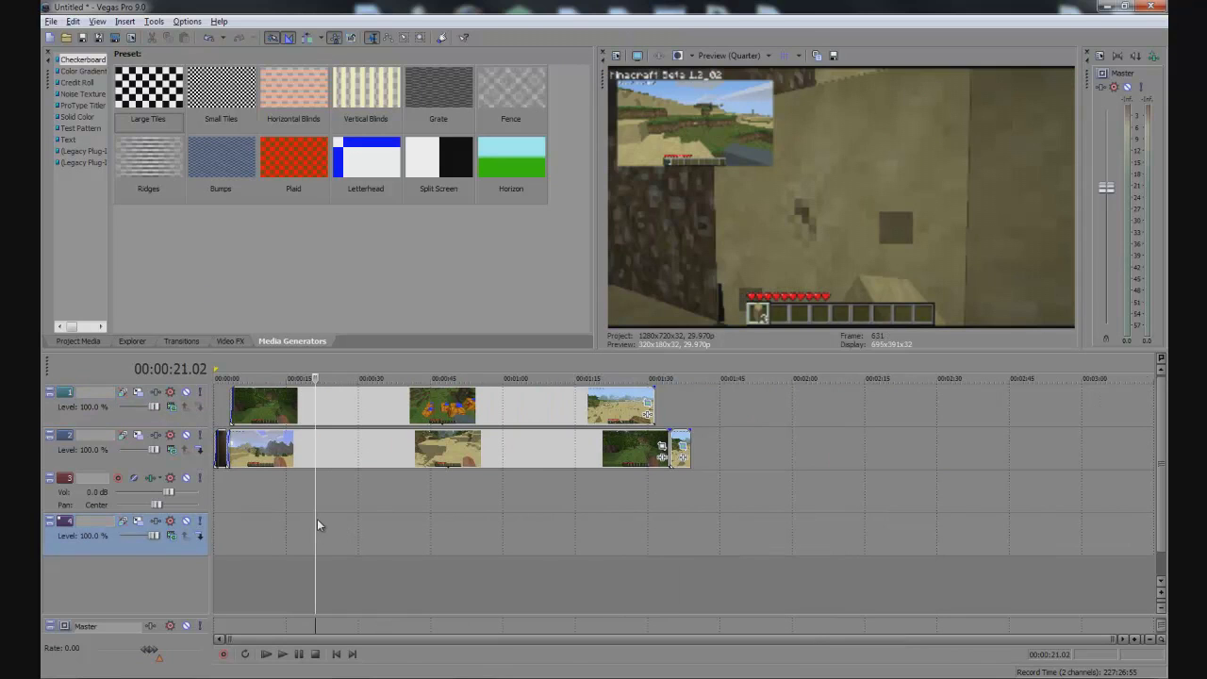
left_click(242, 525)
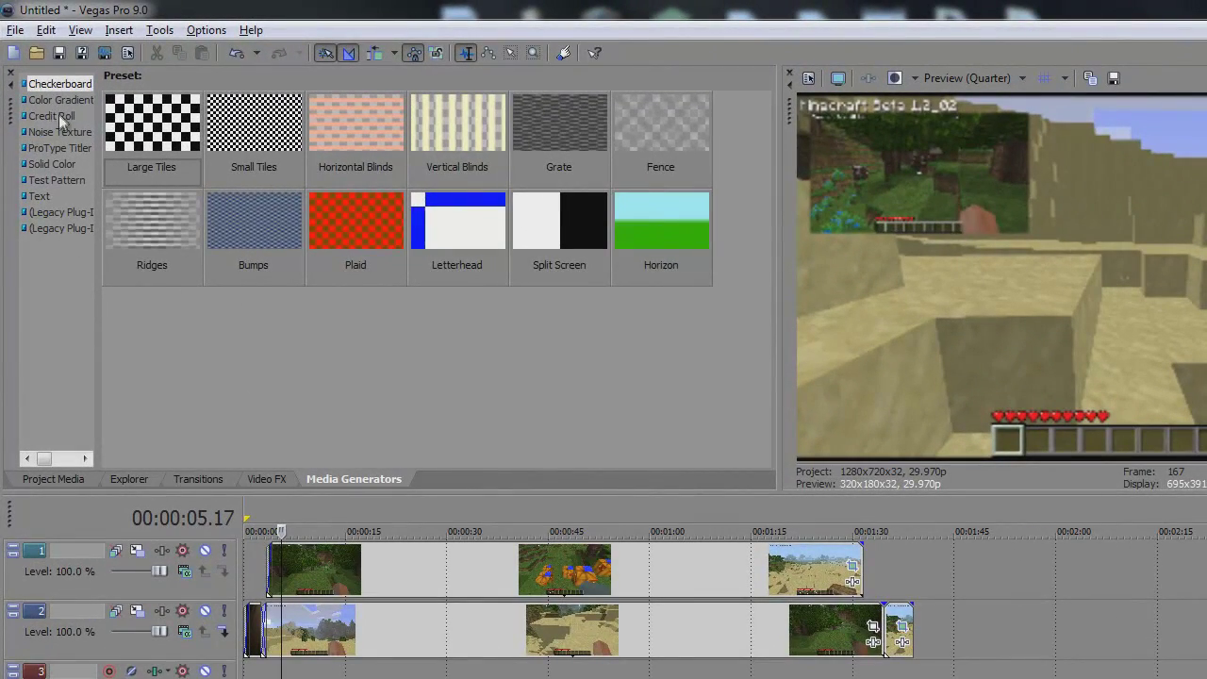
- Add the Credit Roll preset "Timed, Fade on Black" at 00:00:05.17 on a new track above the video tracks
left_click(58, 115)
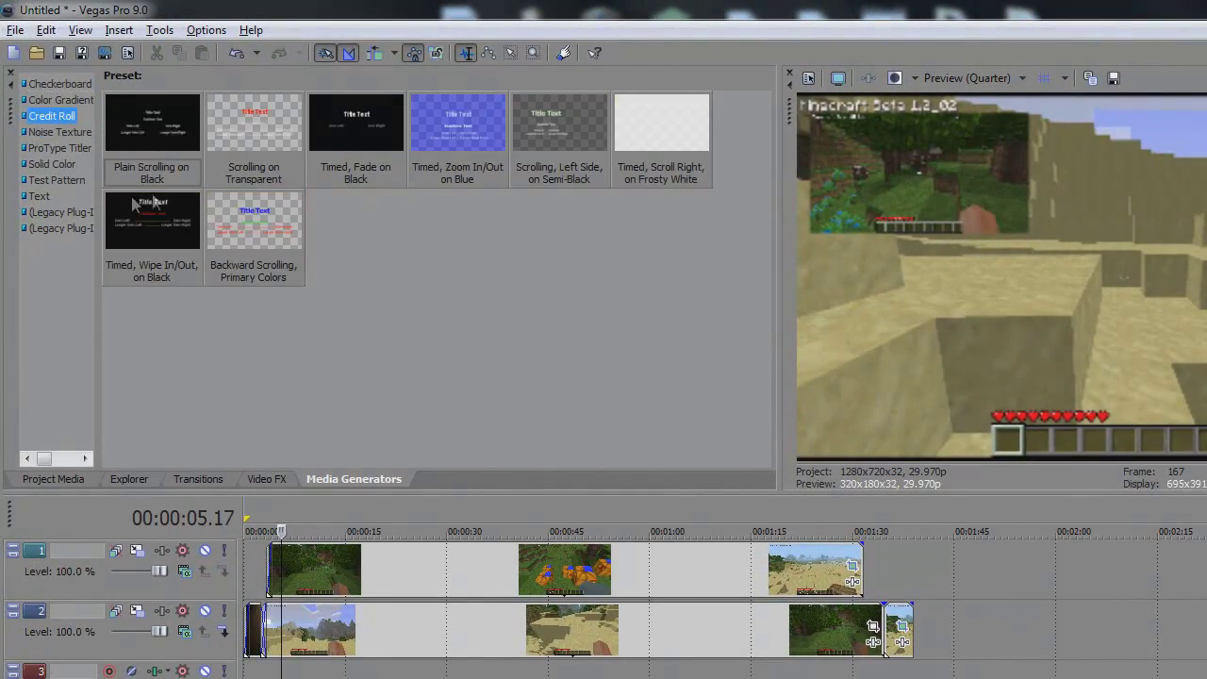
left_click(58, 165)
left_click(41, 196)
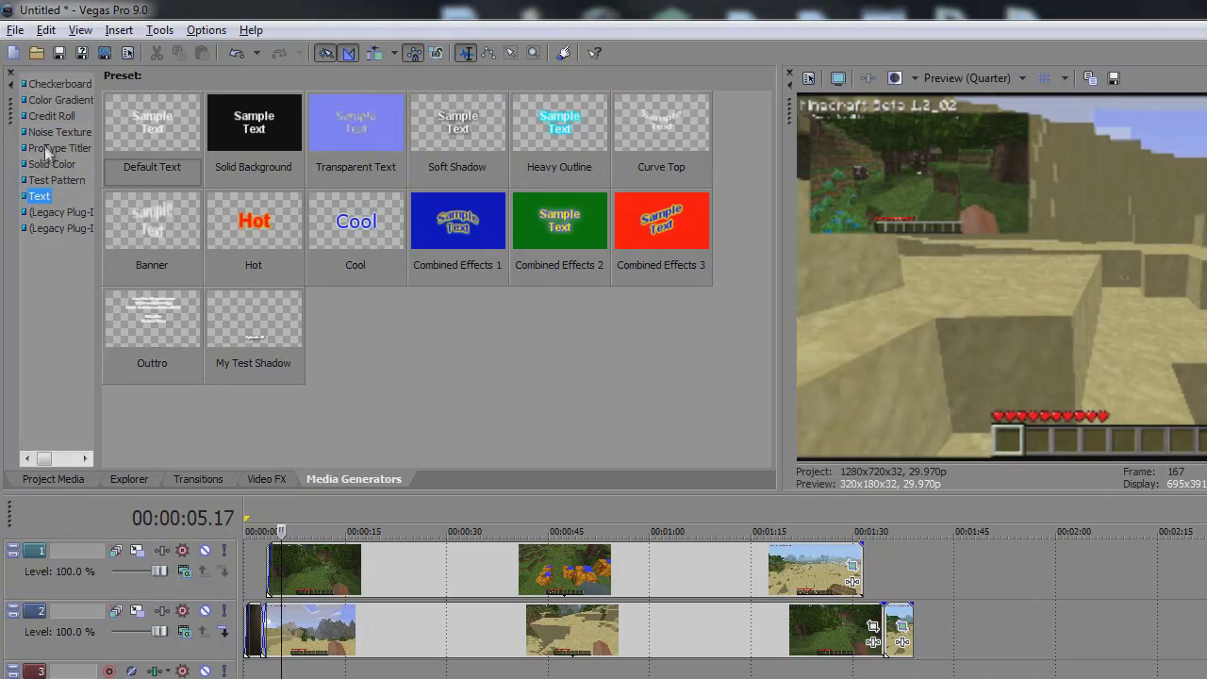
left_click(47, 118)
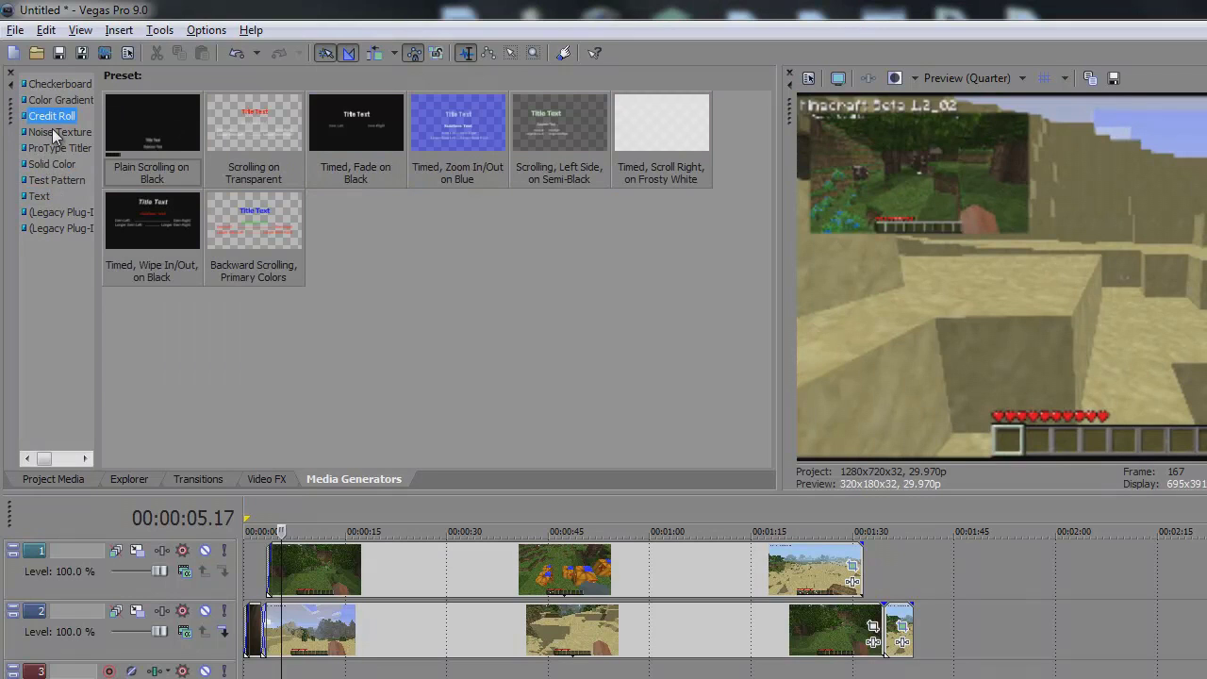
left_click_drag(354, 125, 278, 501)
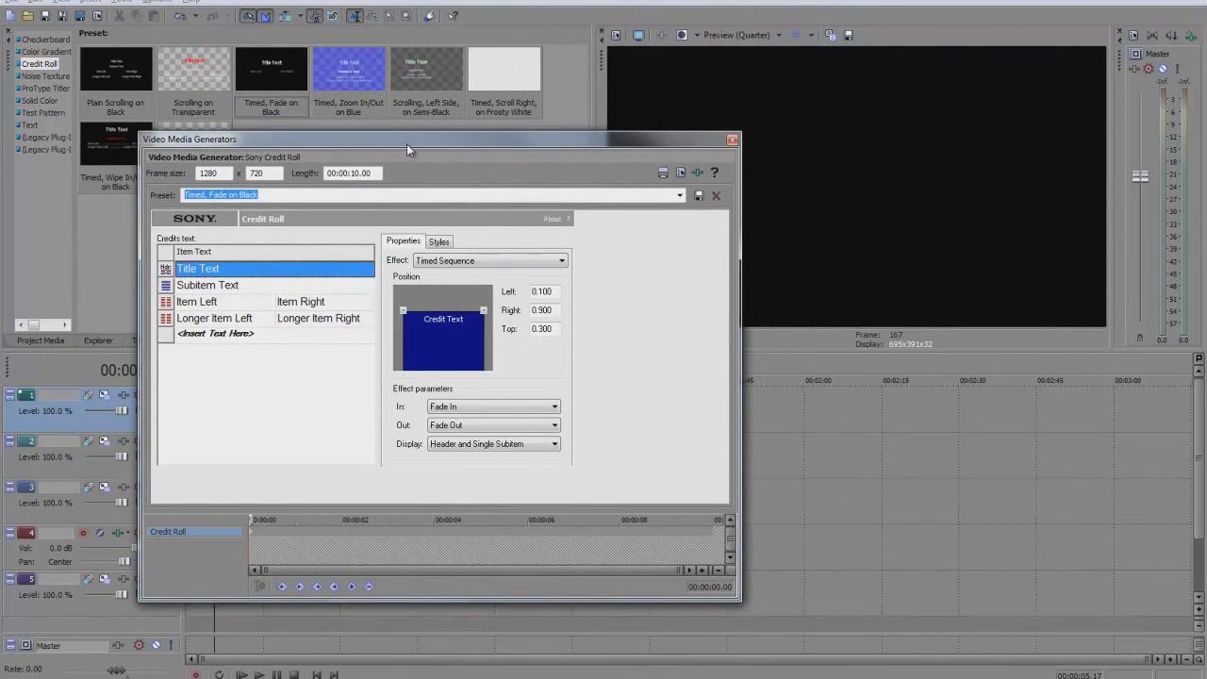
- Place the timeline cursor inside the credit roll event and move the generator window clear of the preview
left_click_drag(407, 143, 627, 148)
left_click(221, 568)
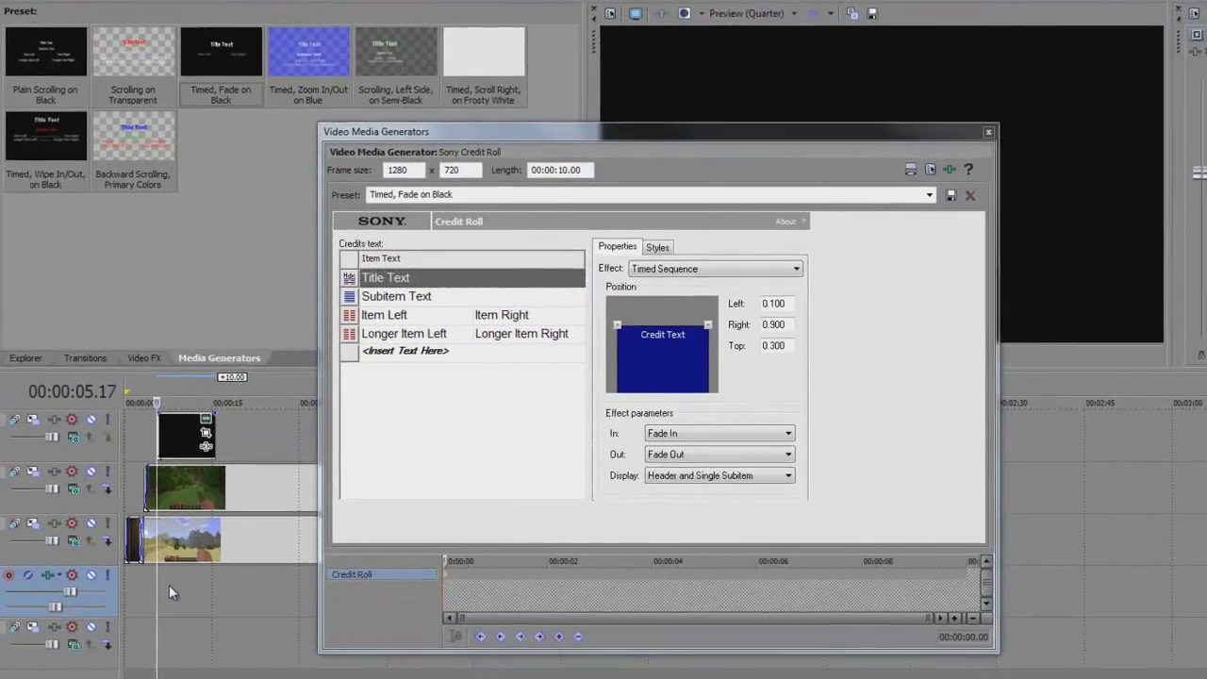
left_click(162, 593)
left_click_drag(596, 134, 292, 132)
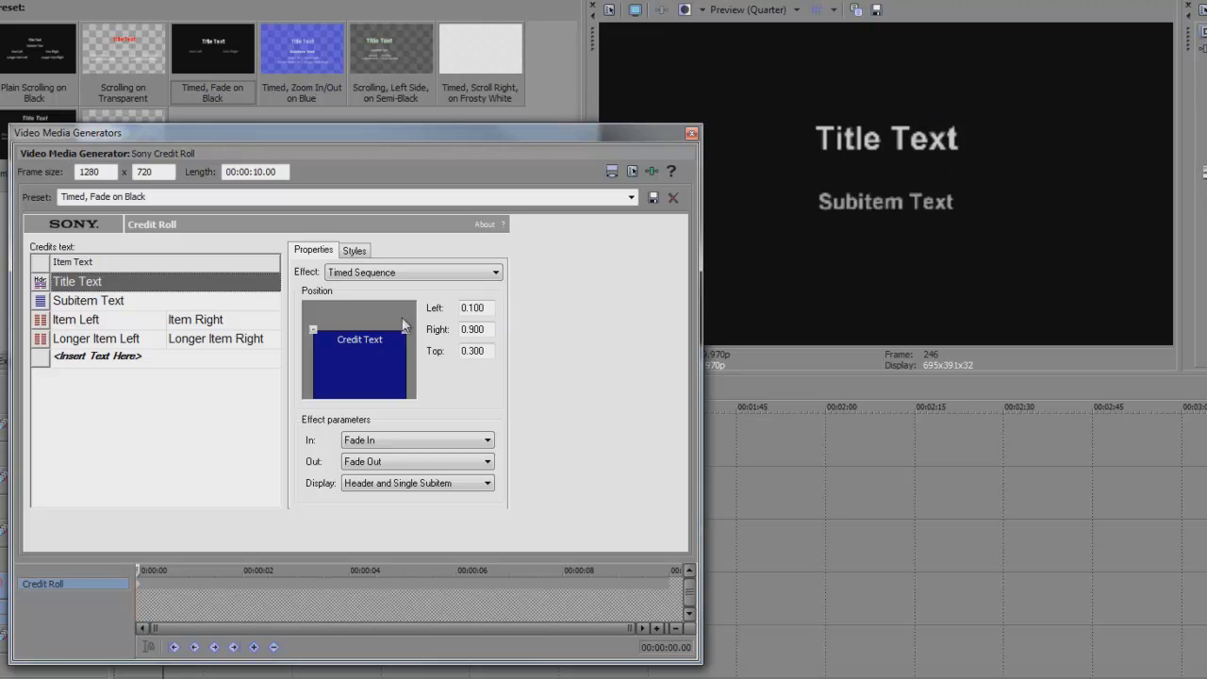
- Move the credit text area down to left 0.057, right 0.915 and top 0.631
mouse_move(405, 331)
left_mouse_down()
mouse_move(380, 358)
mouse_move(401, 348)
left_mouse_up()
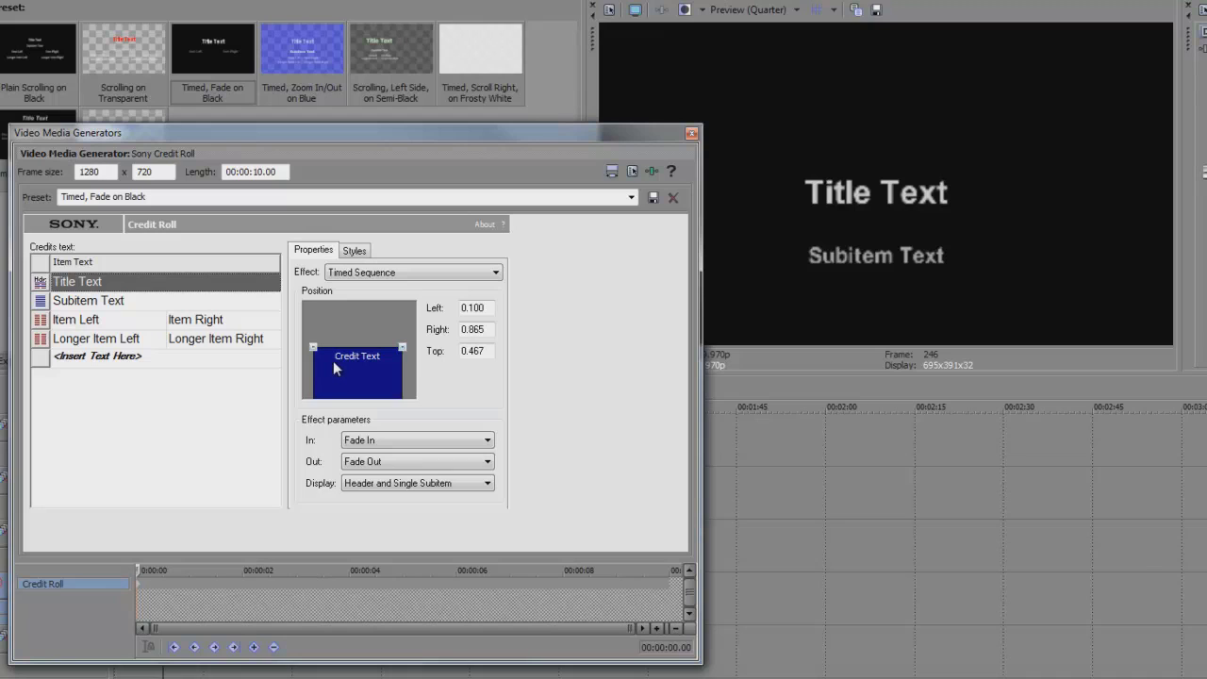
left_click_drag(314, 348, 308, 364)
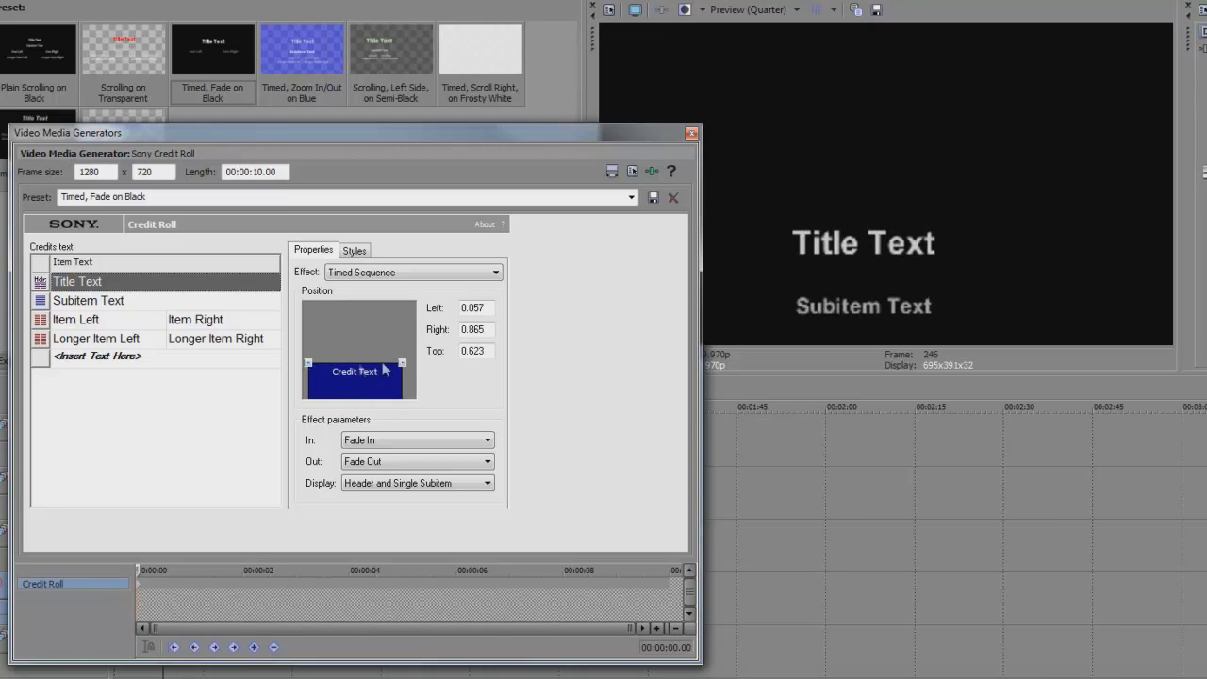
left_click_drag(402, 363, 407, 363)
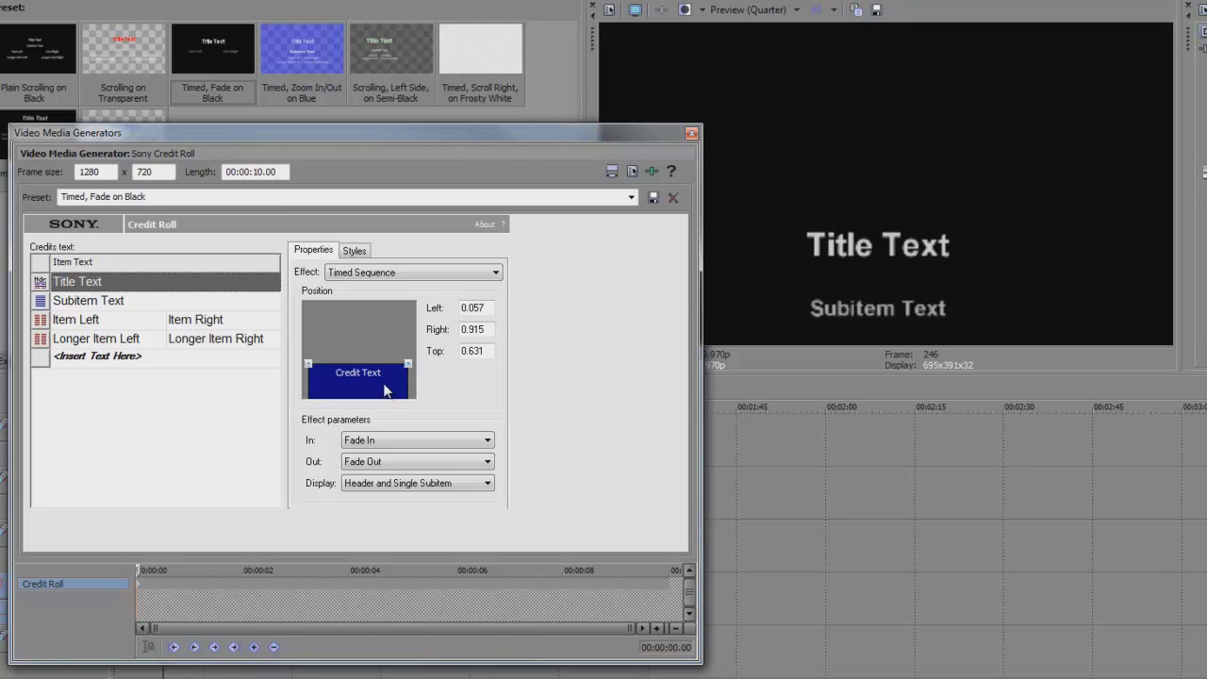
- Make the credit roll's background colour transparent so the footage shows behind the titles
left_click(356, 253)
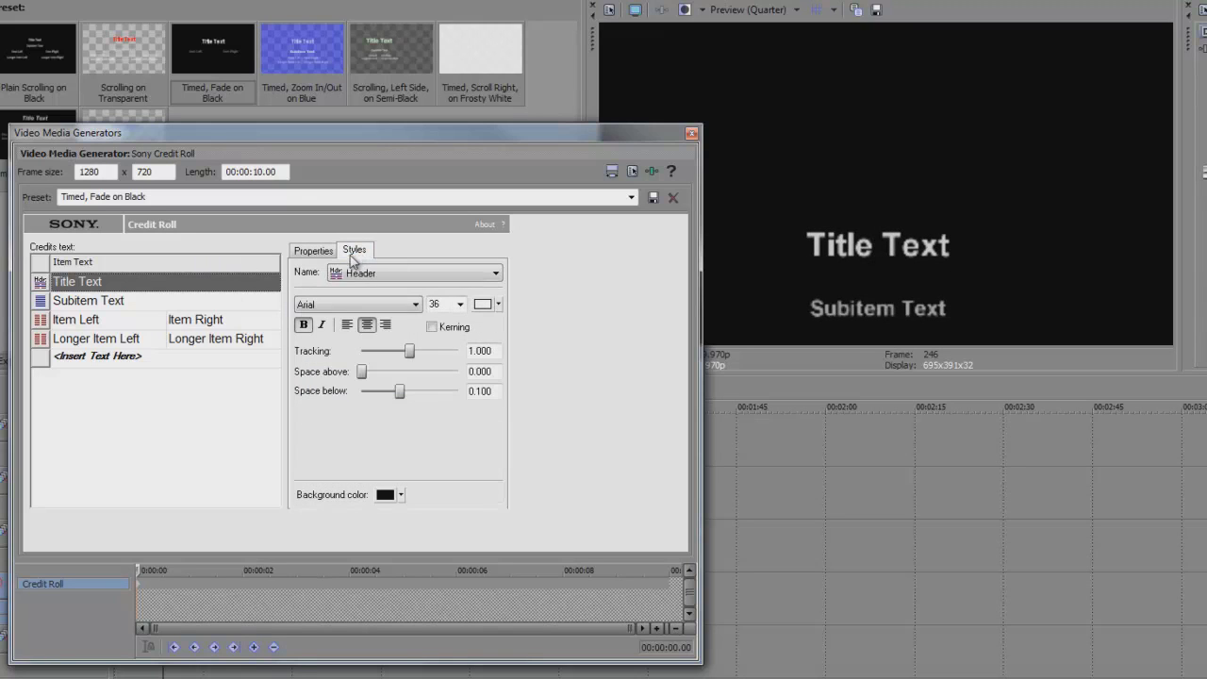
left_click(401, 496)
left_click(388, 525)
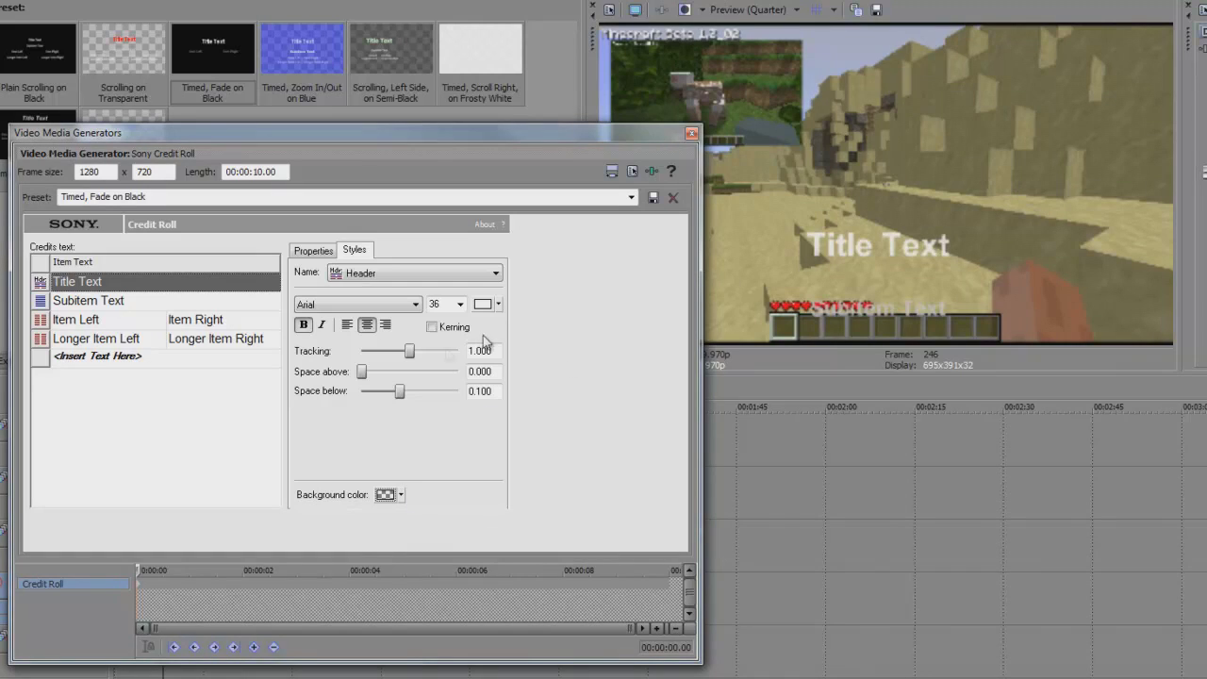
- Change the Header style's font to Helvetica LT Std
left_click(333, 303)
scroll(377, 528, "down", 15)
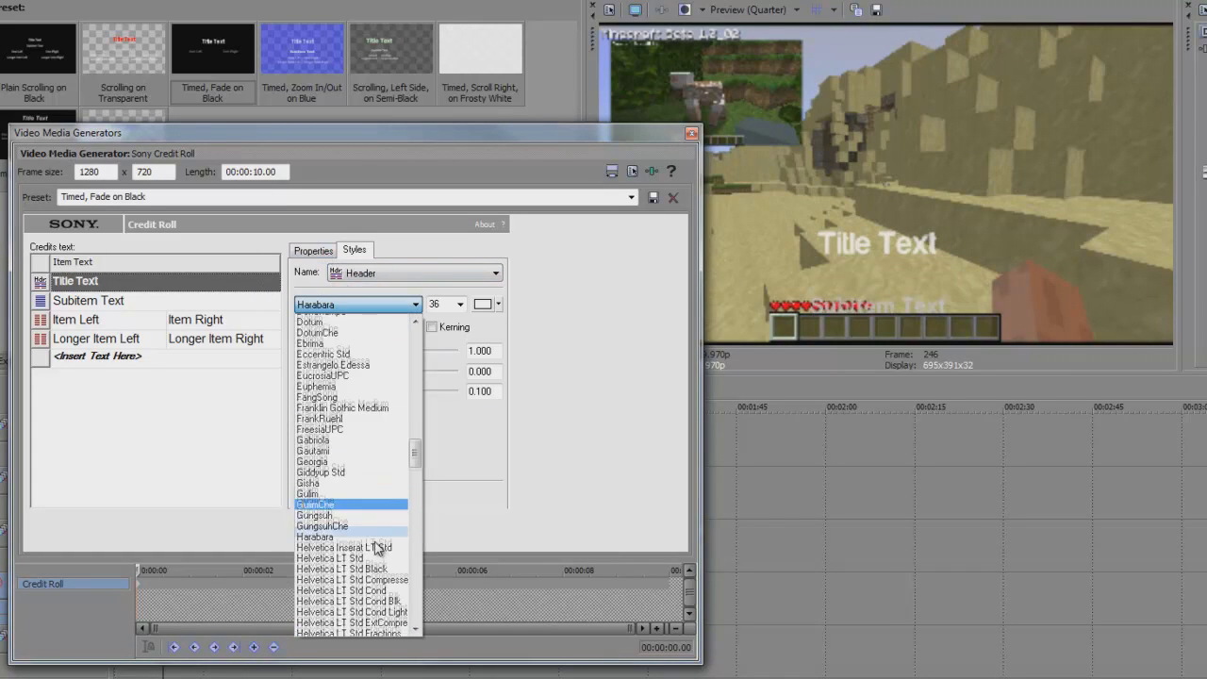
left_click(385, 524)
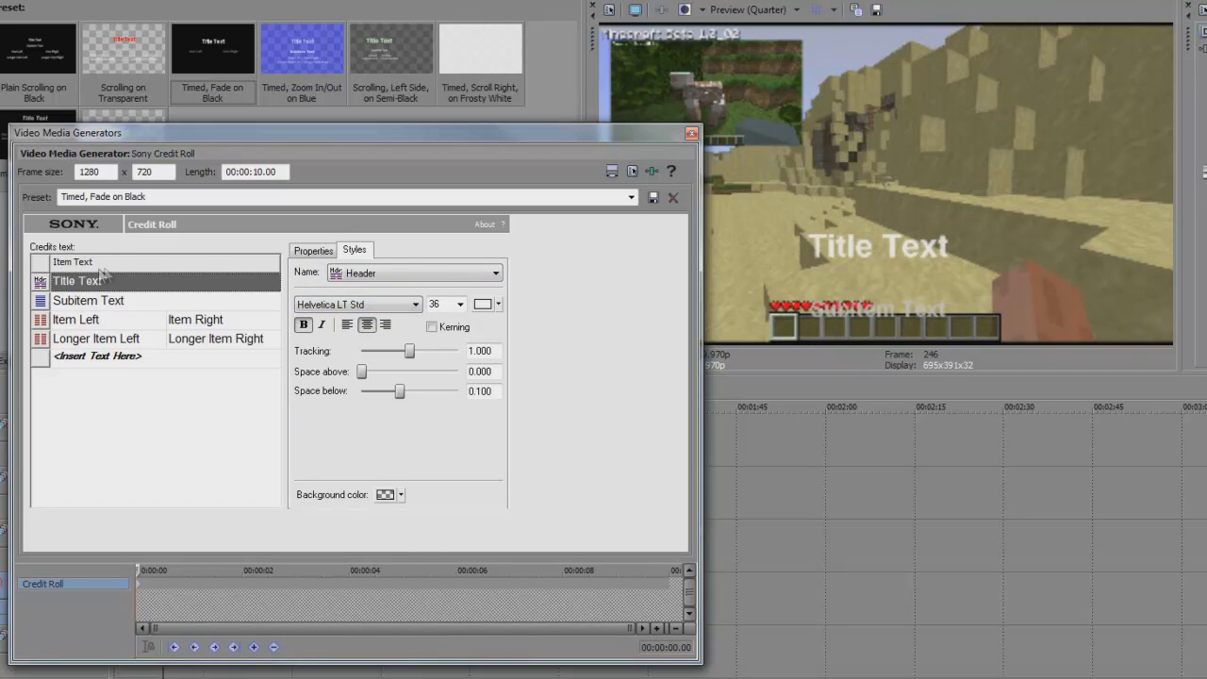
- Examine the item type choices of the Title Text and Subitem Text rows, keeping their current types
key("ctrl+Tab")
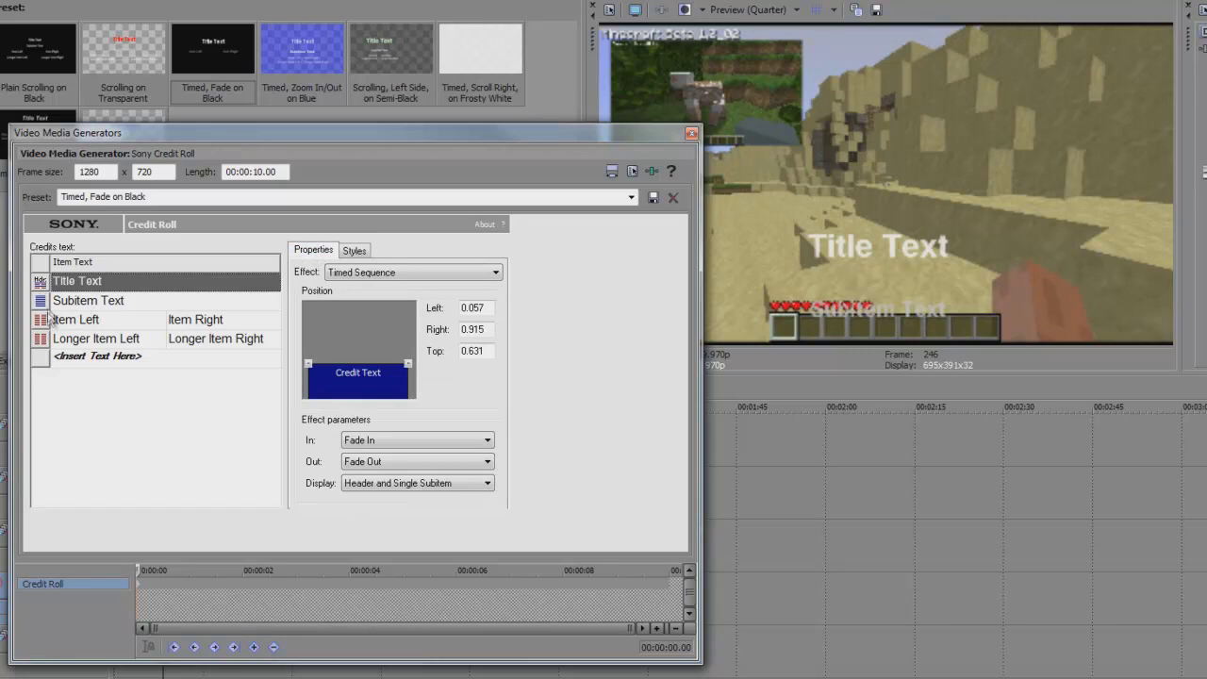
left_click(43, 282)
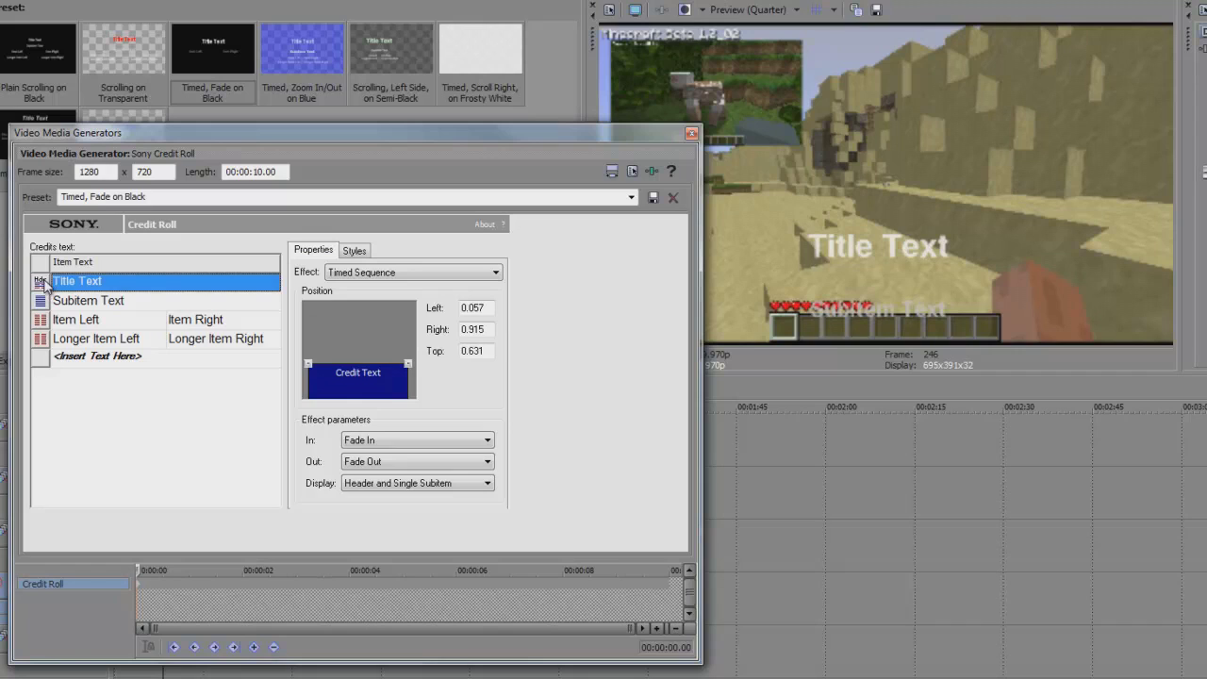
left_click(41, 283)
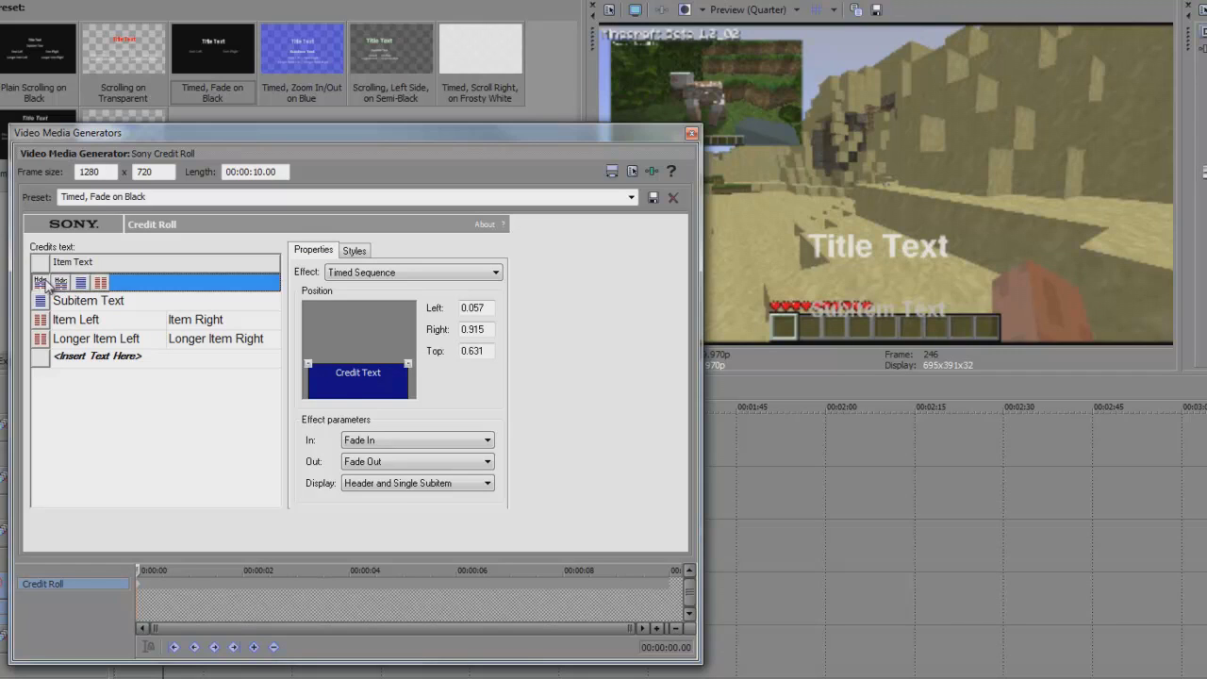
left_click(41, 283)
left_click(42, 302)
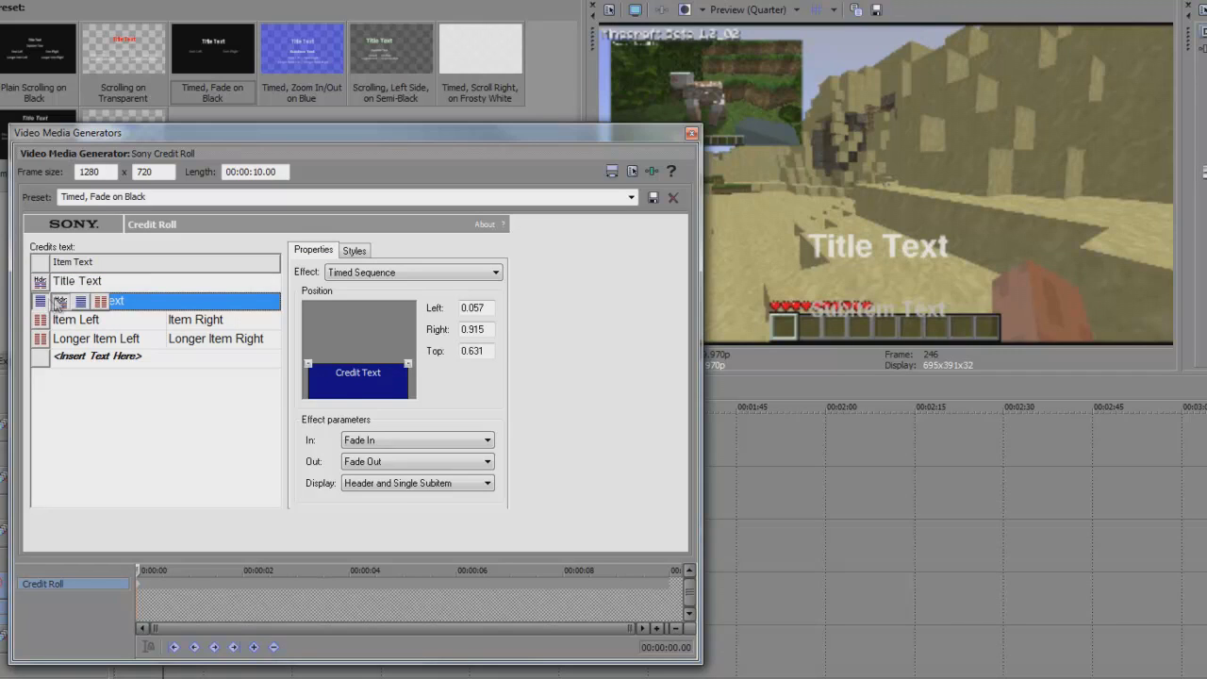
left_click(41, 301)
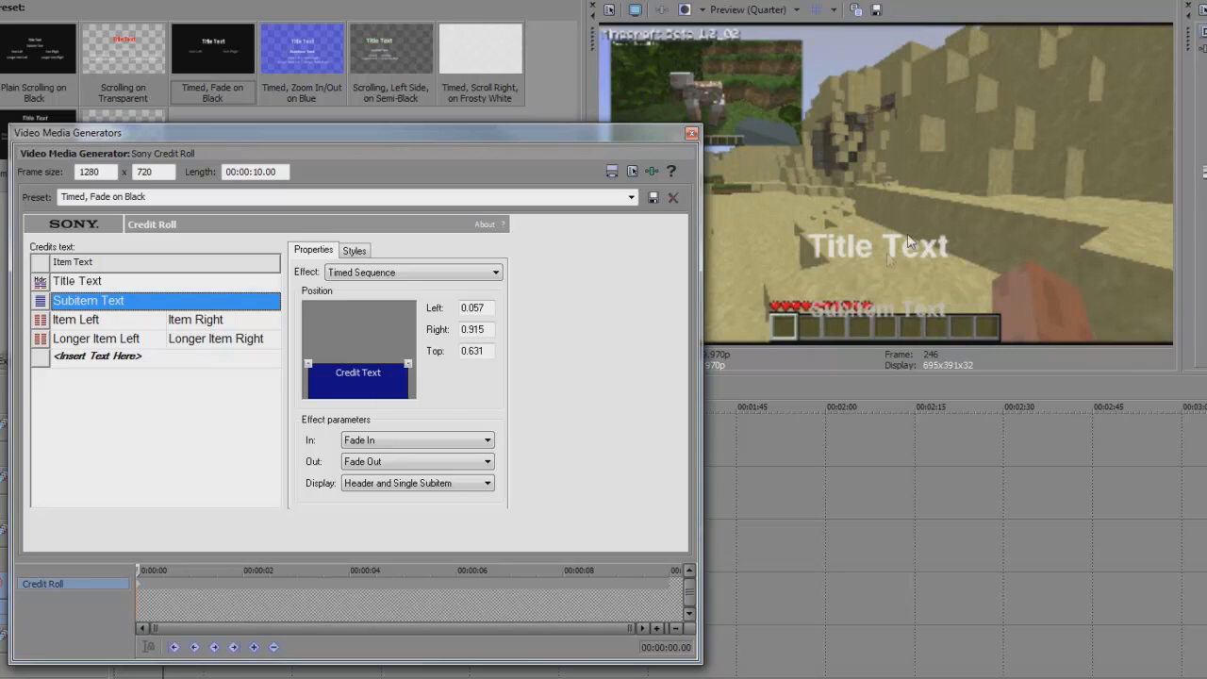
- Raise the credit text area to top 0.213 with right at 0.929, and return the generator's own cursor to its start
left_click(361, 371)
left_click_drag(407, 364, 408, 320)
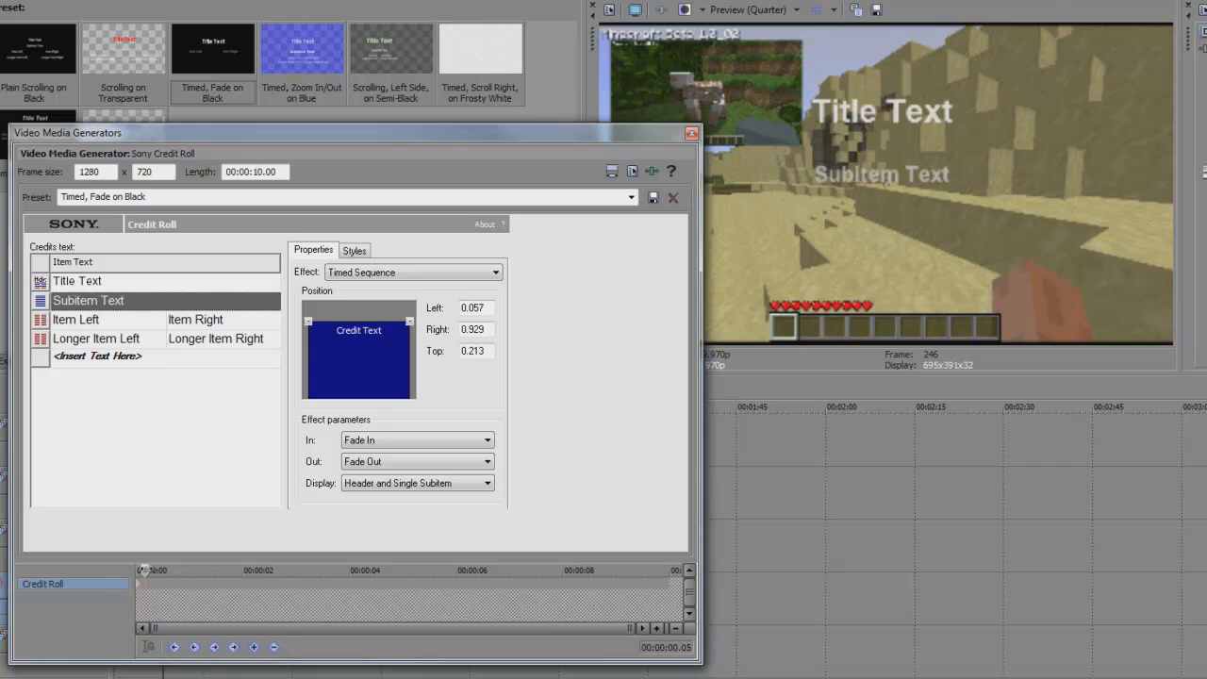
left_click_drag(229, 563, 138, 569)
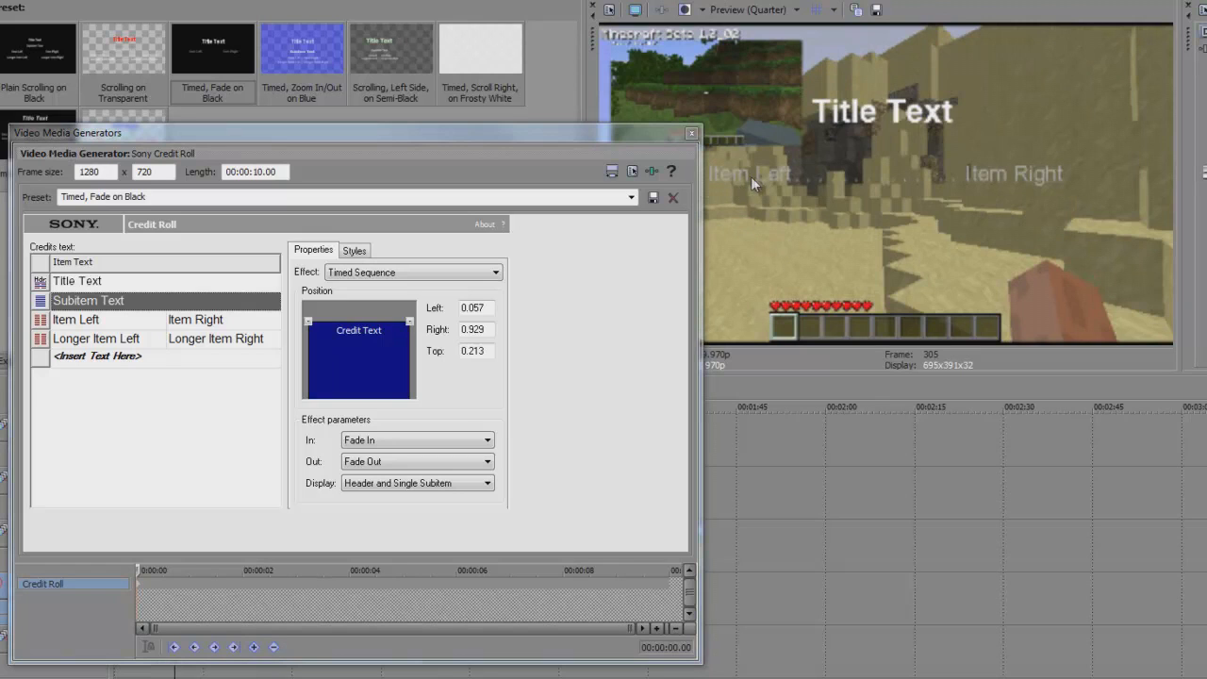
- Change the Dual Item style's text colour to white
left_click(81, 322)
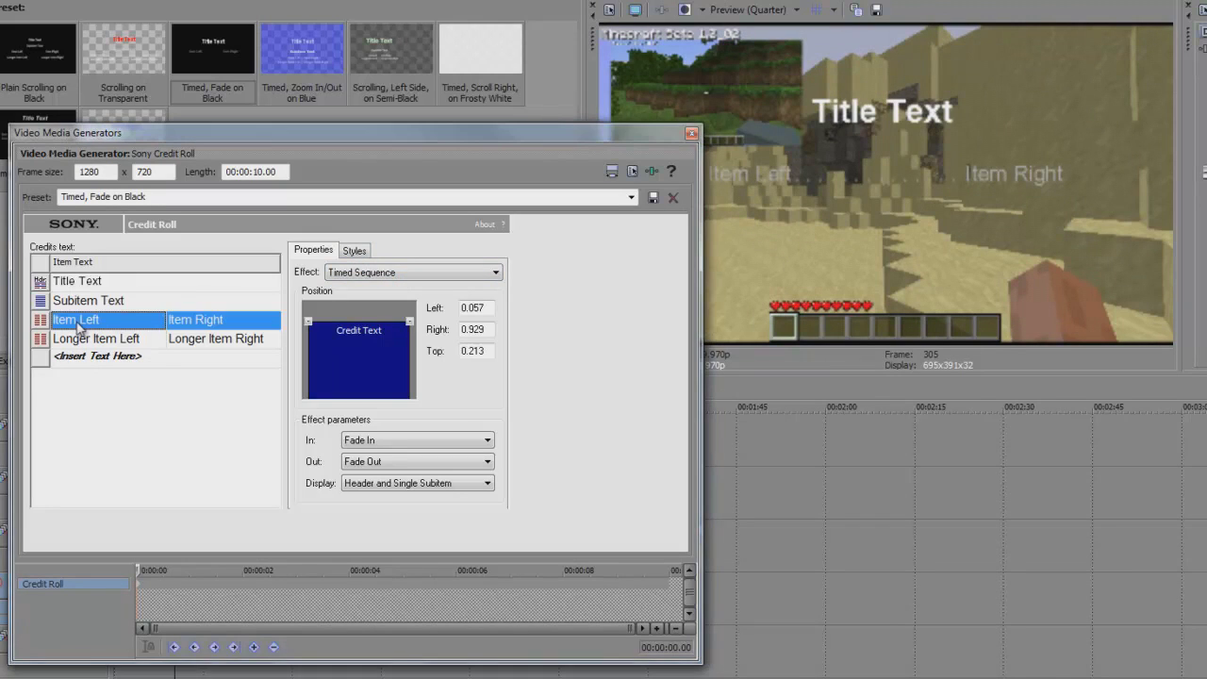
left_click(360, 253)
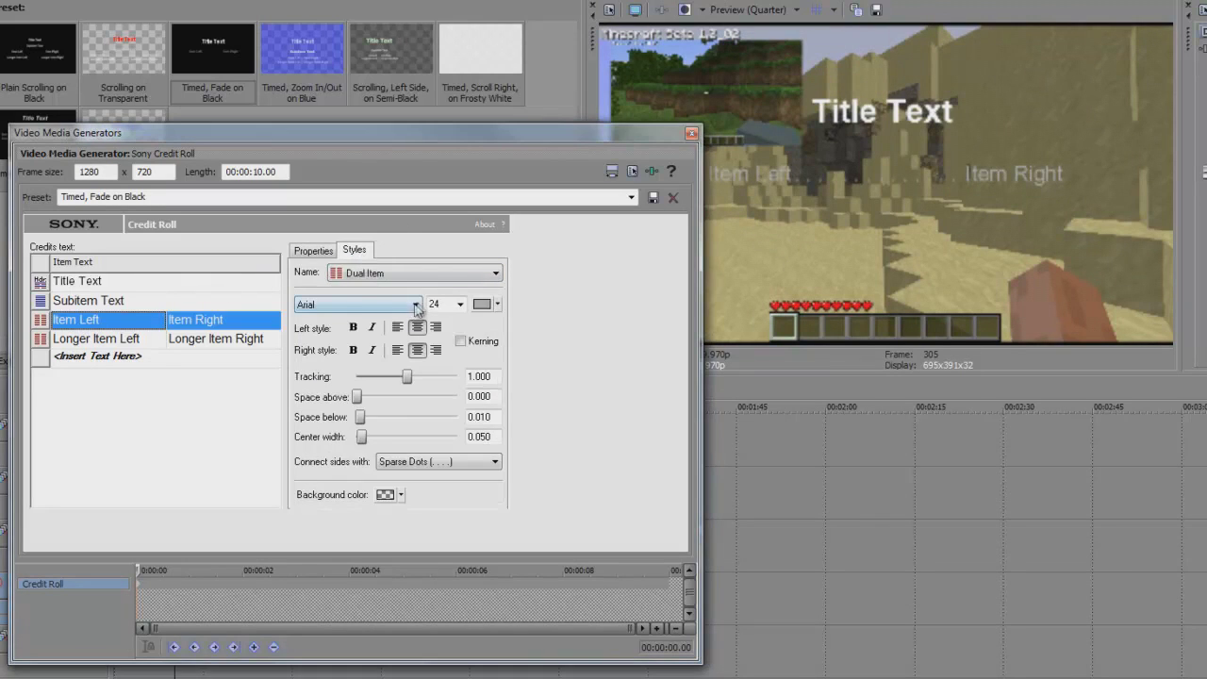
left_click(492, 304)
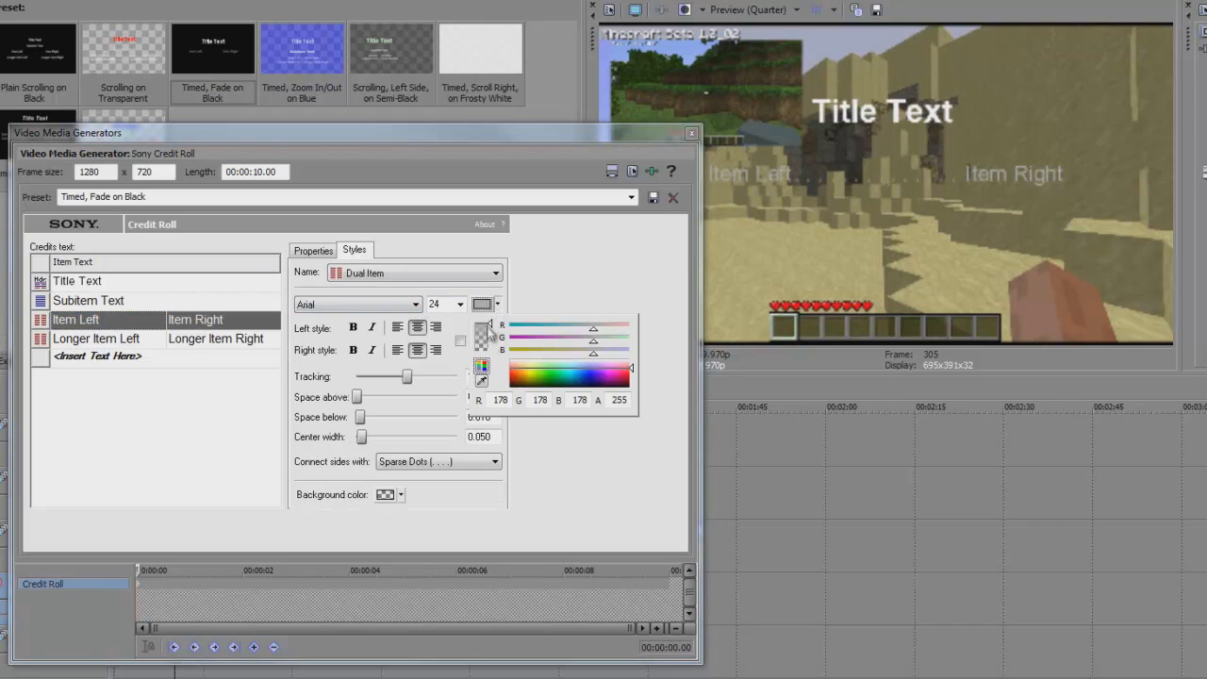
left_click(600, 289)
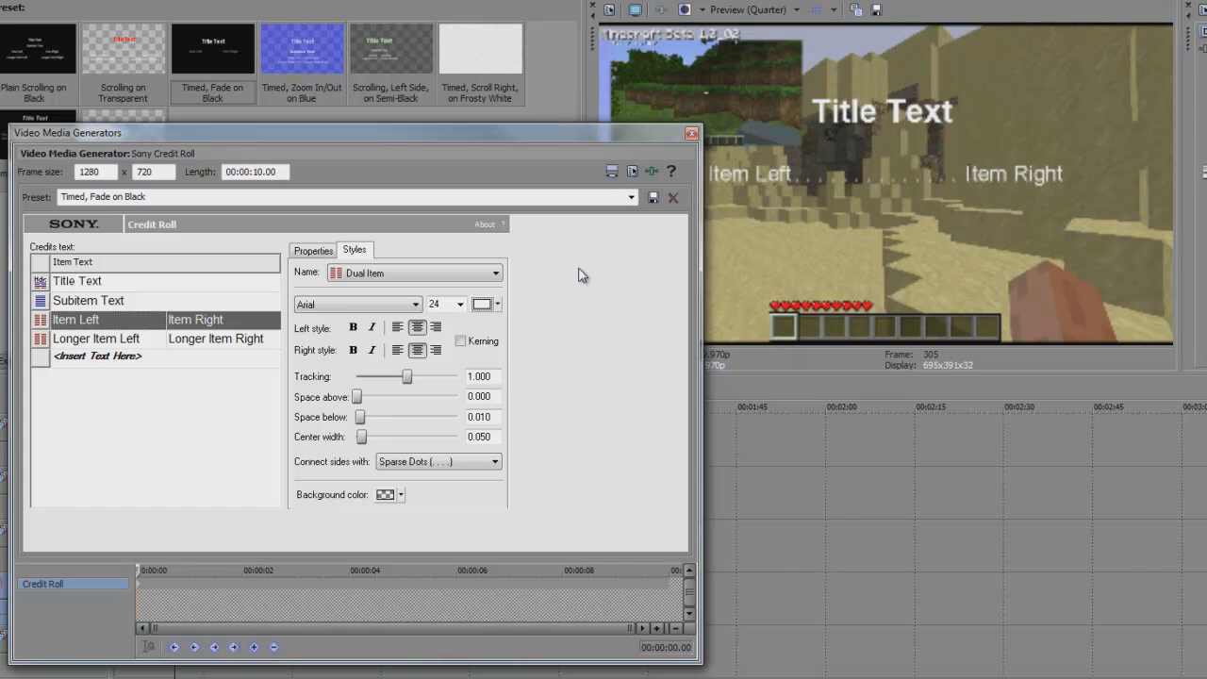
- Change the Item Left row from a dual item to a single item
left_click(95, 343)
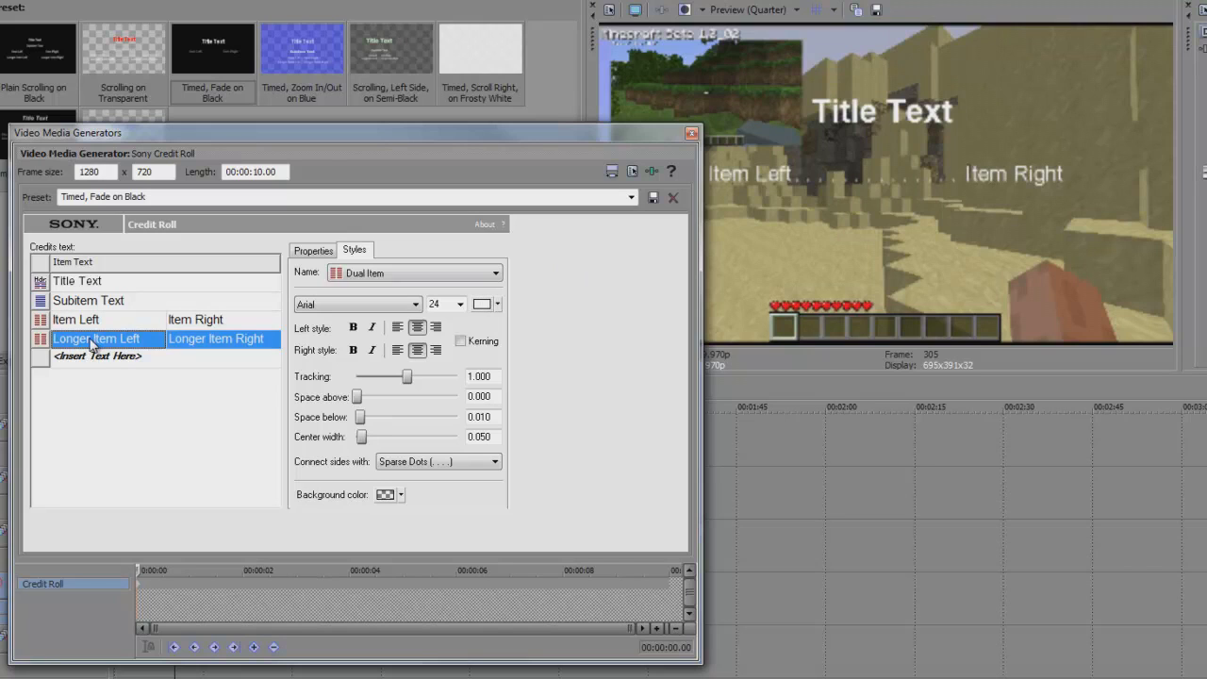
left_click(41, 321)
left_click(46, 338)
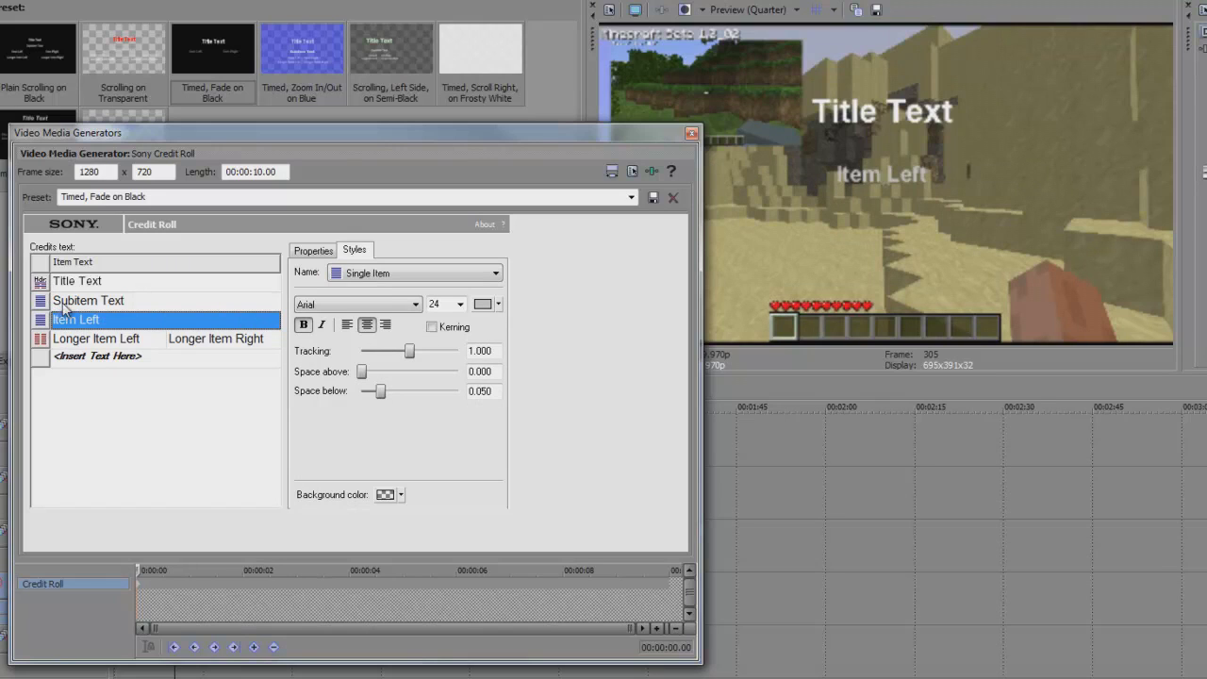
left_click(72, 302)
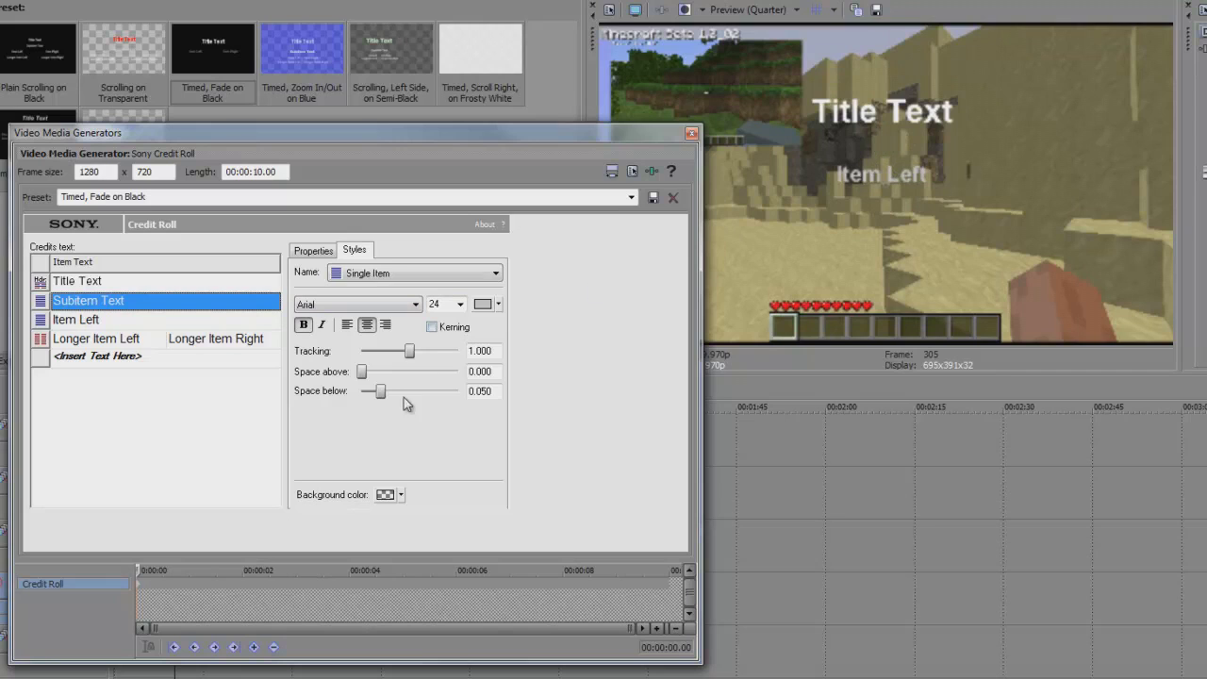
- Set the Header style's space below to 0.000 and its tracking to 2.000
left_click(75, 284)
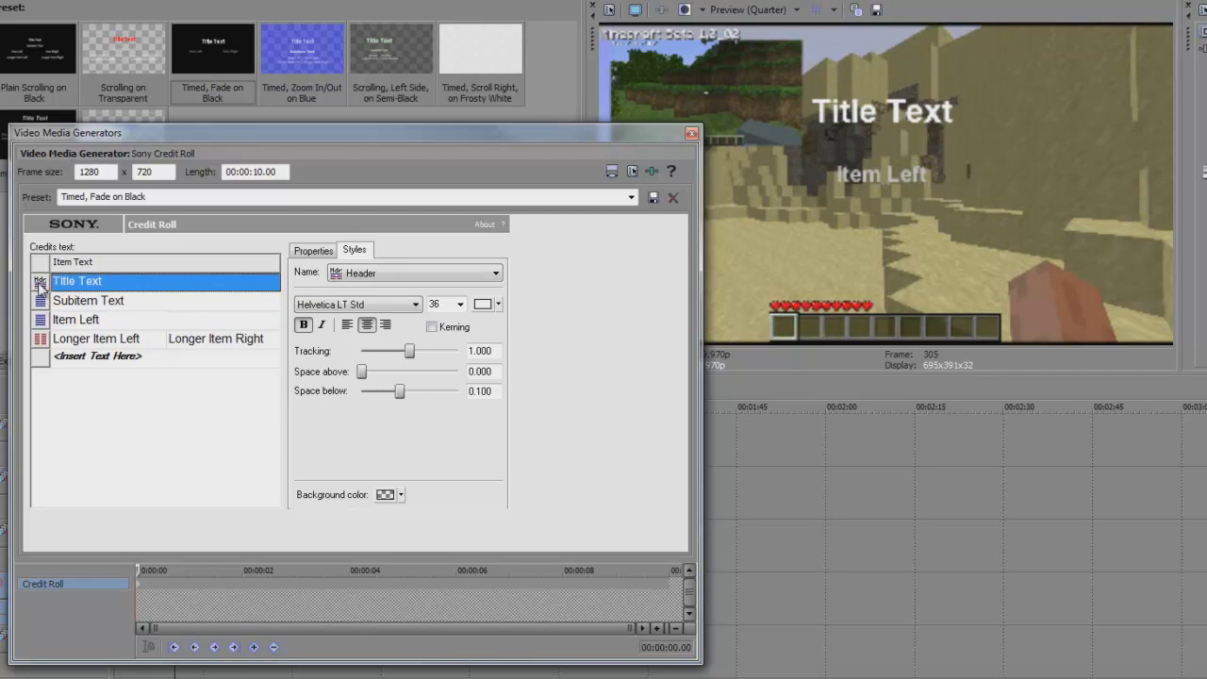
left_click(363, 276)
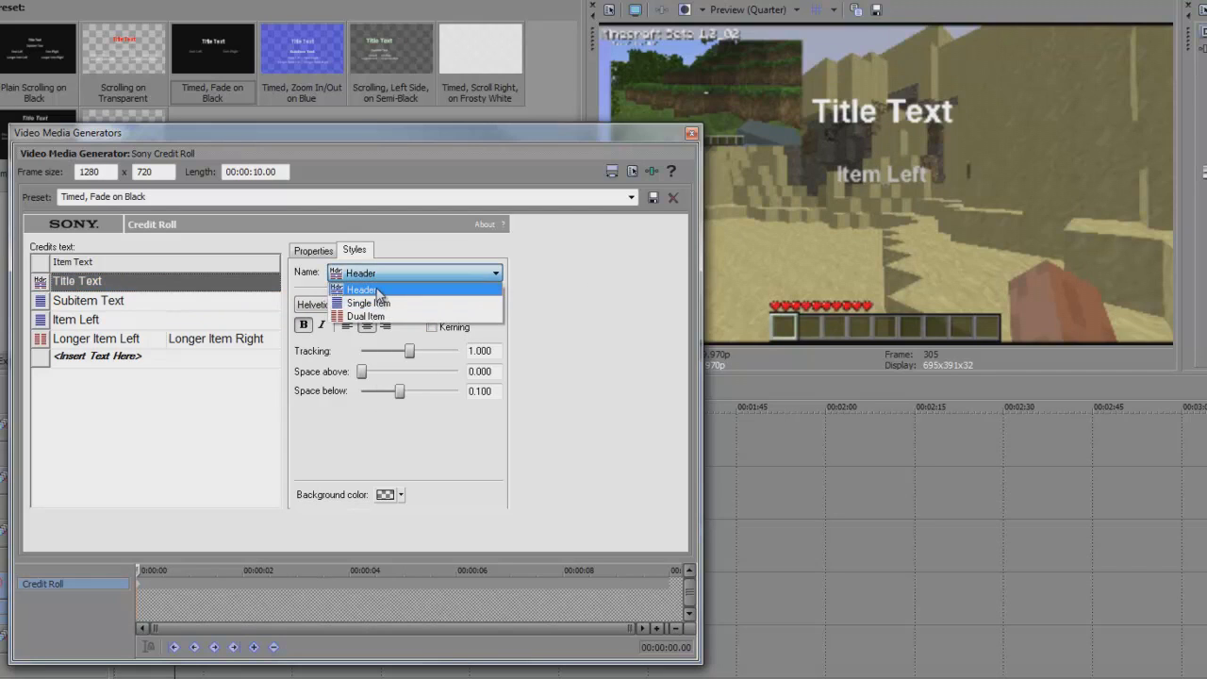
left_click(377, 293)
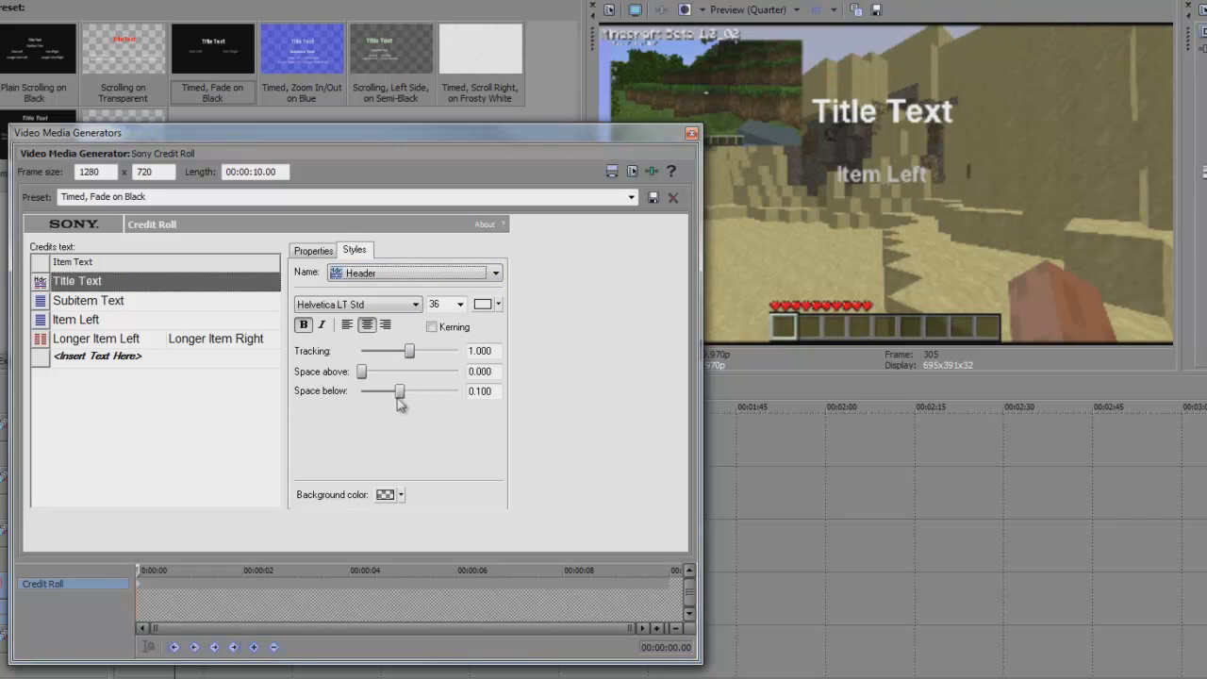
left_click_drag(403, 395, 359, 392)
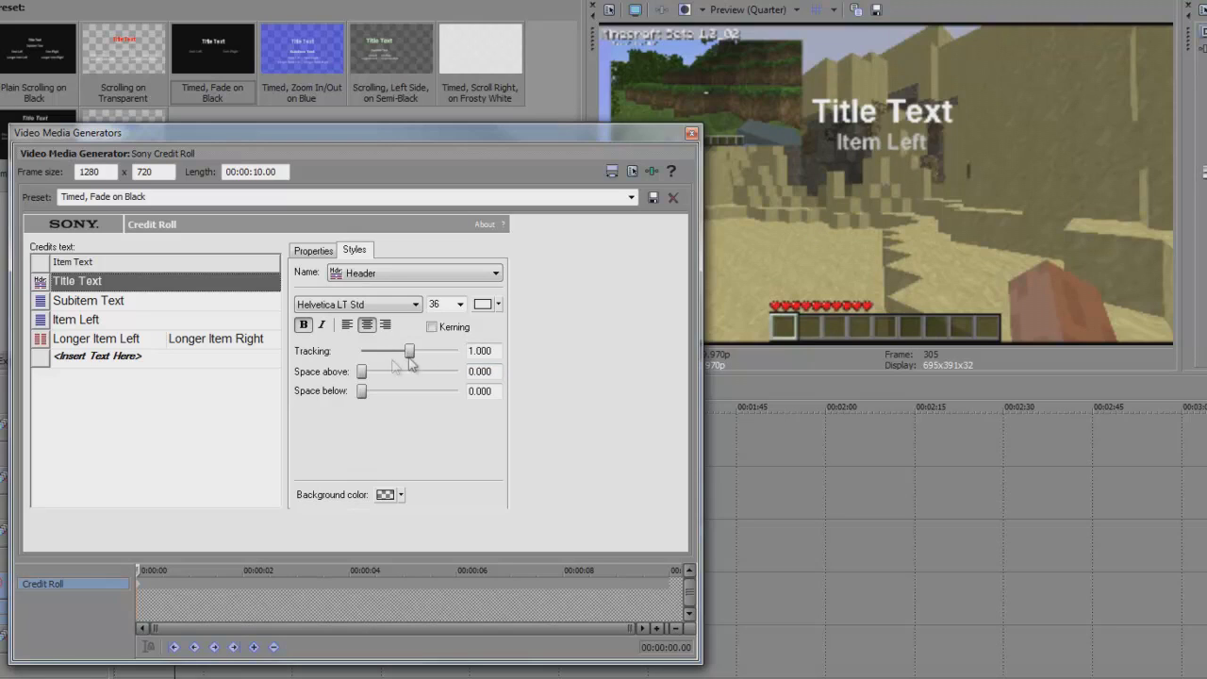
left_click_drag(411, 352, 471, 362)
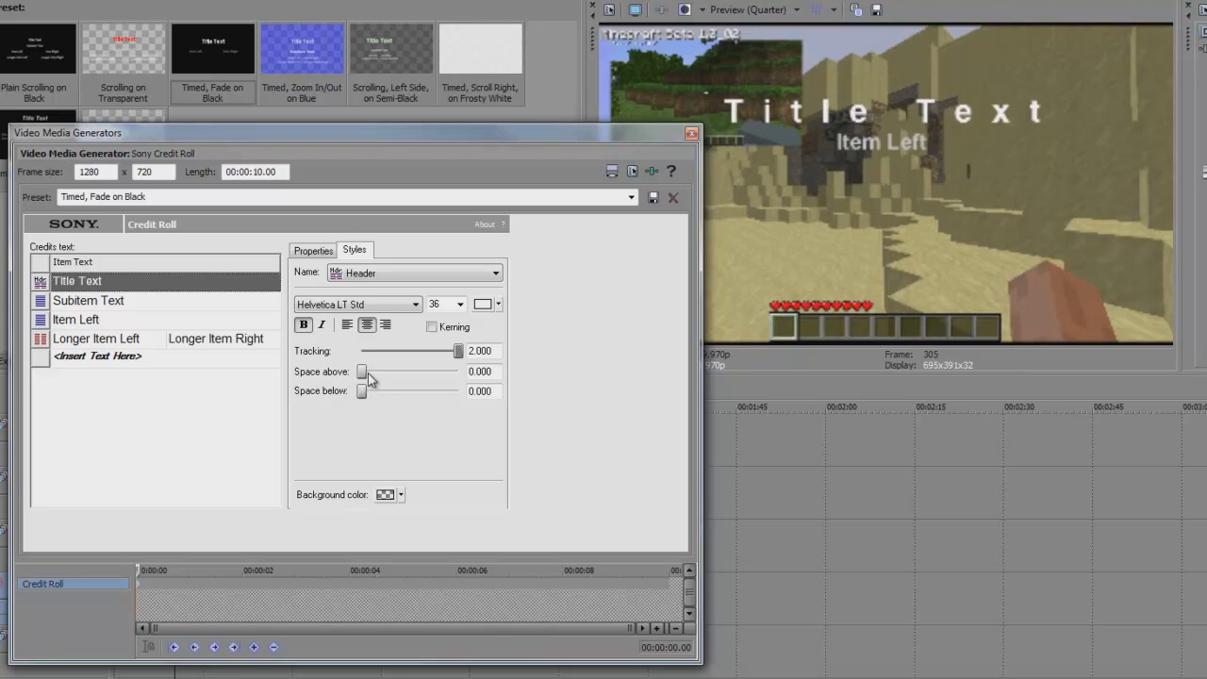
- Try left and right alignment on the Header style, and return it to centre alignment
left_click(347, 325)
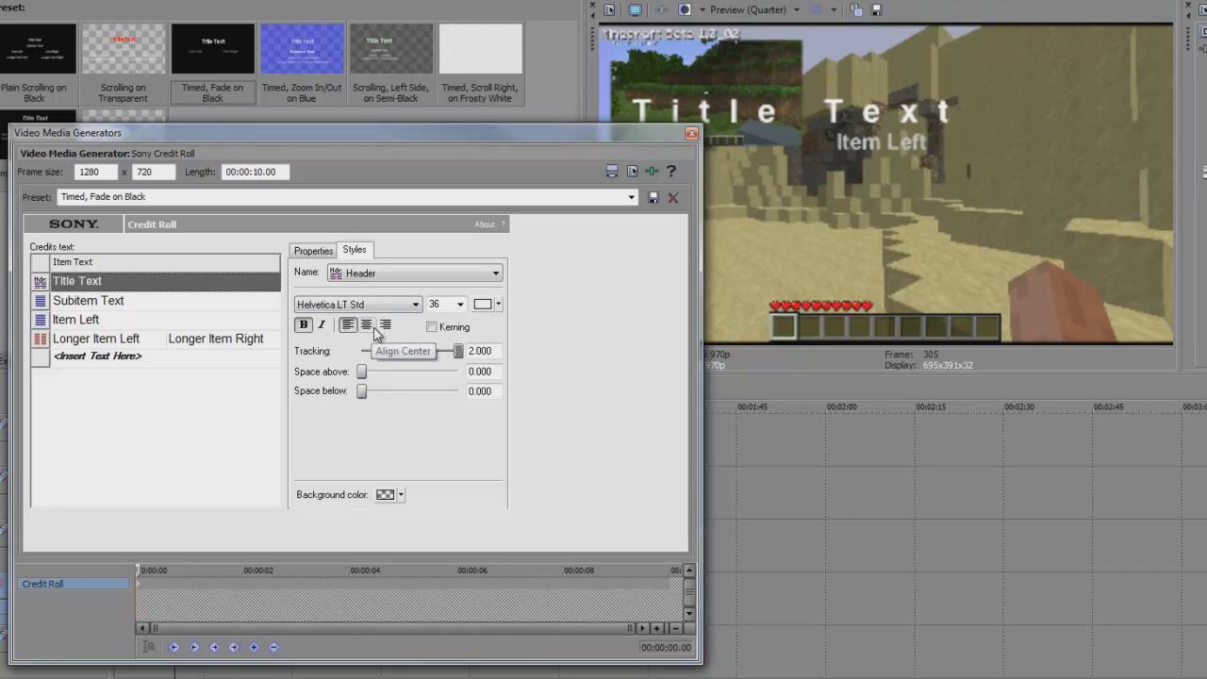
left_click(372, 328)
left_click(386, 327)
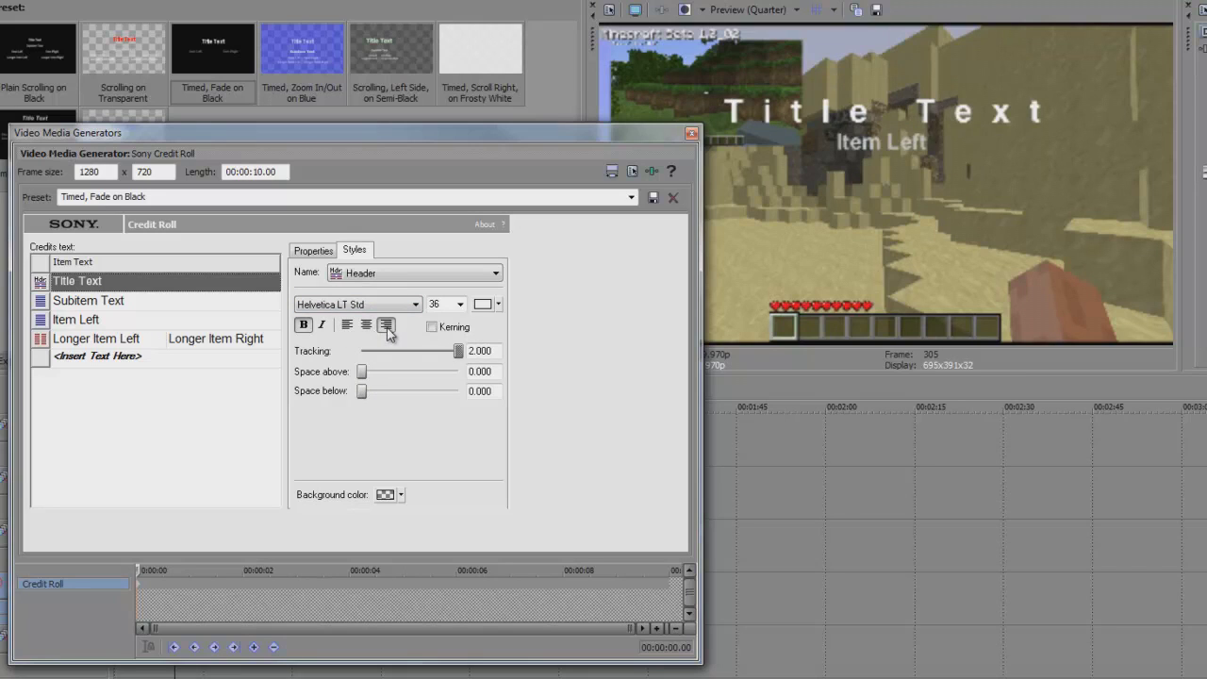
left_click(354, 325)
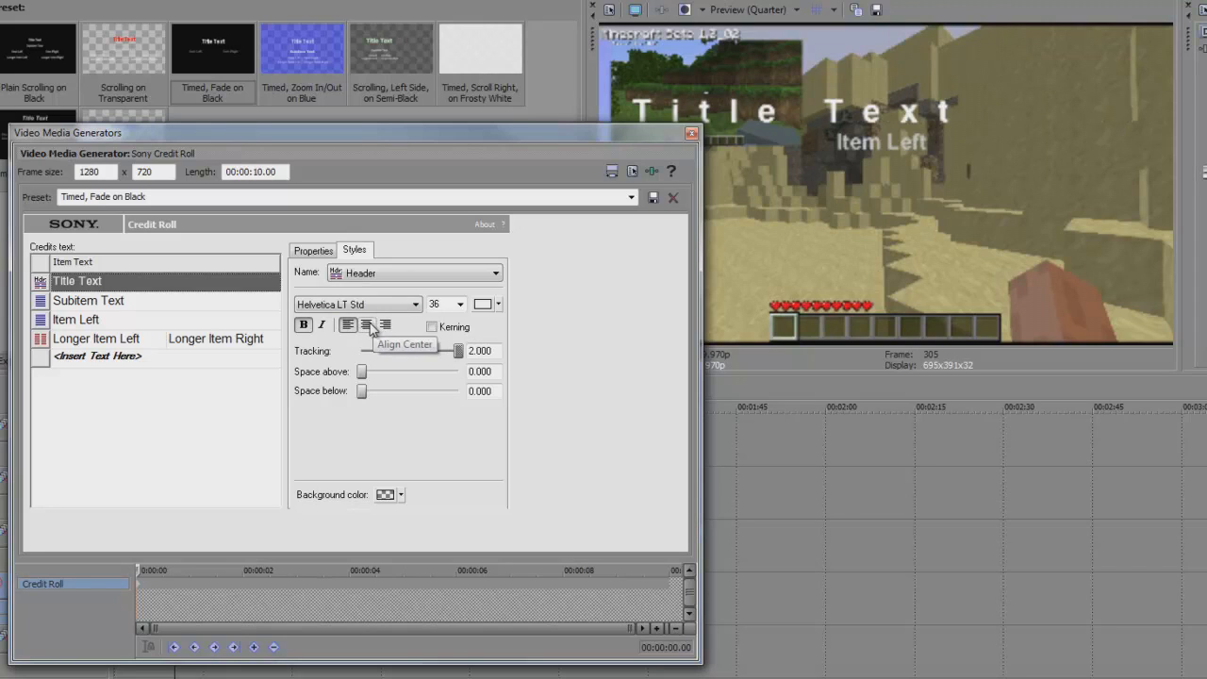
left_click(369, 326)
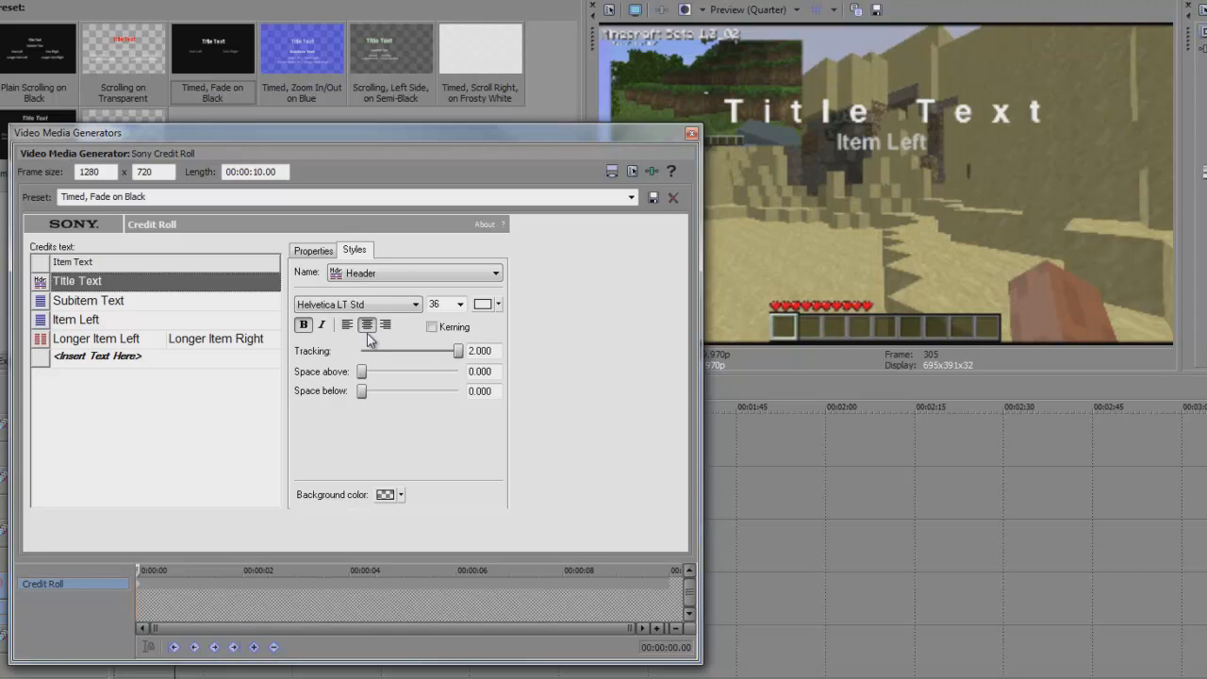
- Change the Item Left and Longer Item Left rows to the Header type
left_click(113, 301)
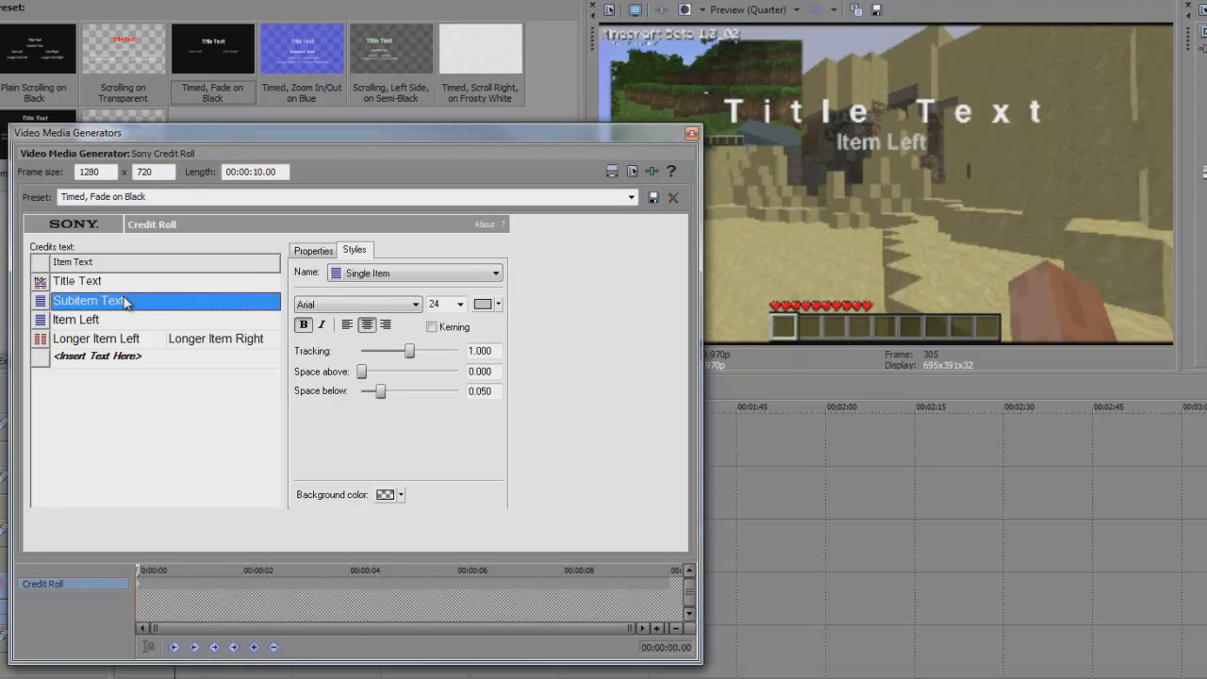
left_click(40, 321)
left_click(58, 325)
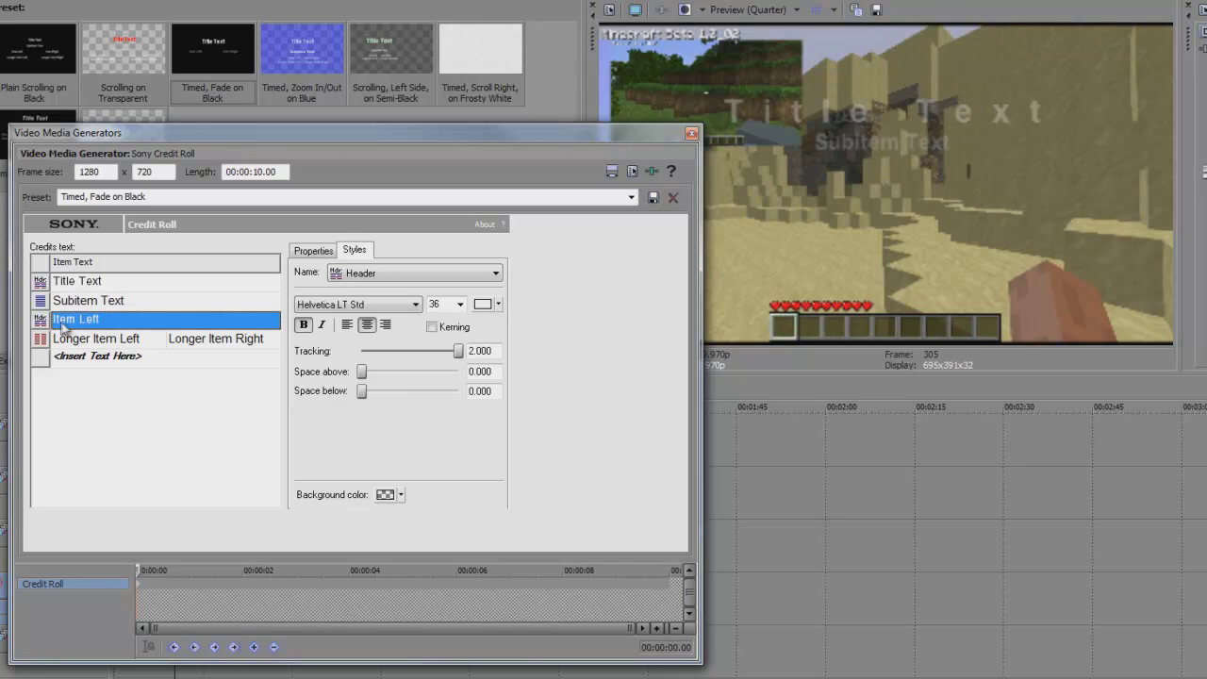
left_click(40, 338)
left_click(58, 339)
- Add a Header-type row with the text "header3" at the end of the credits list
left_click(40, 356)
left_click(71, 358)
left_click(71, 358)
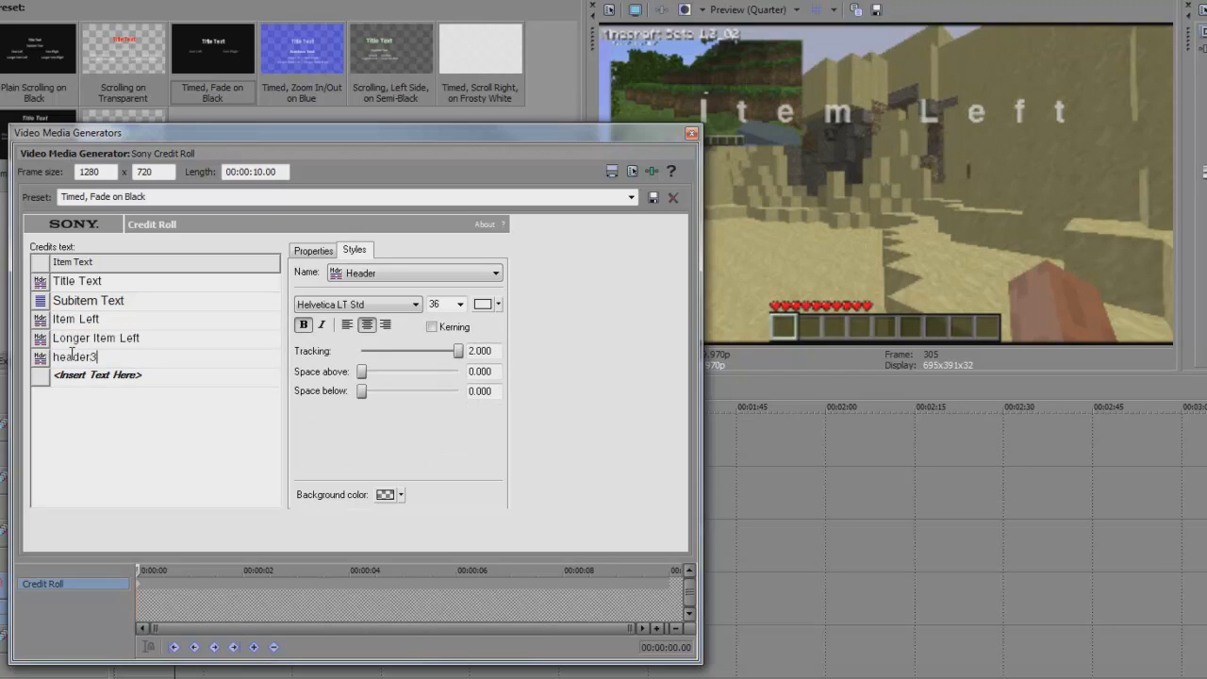
type("header3")
key("Return")
- Replace the Longer Item Left text with "hdr2" and the Item Left text with "hdr"
left_click(61, 343)
left_click(60, 343)
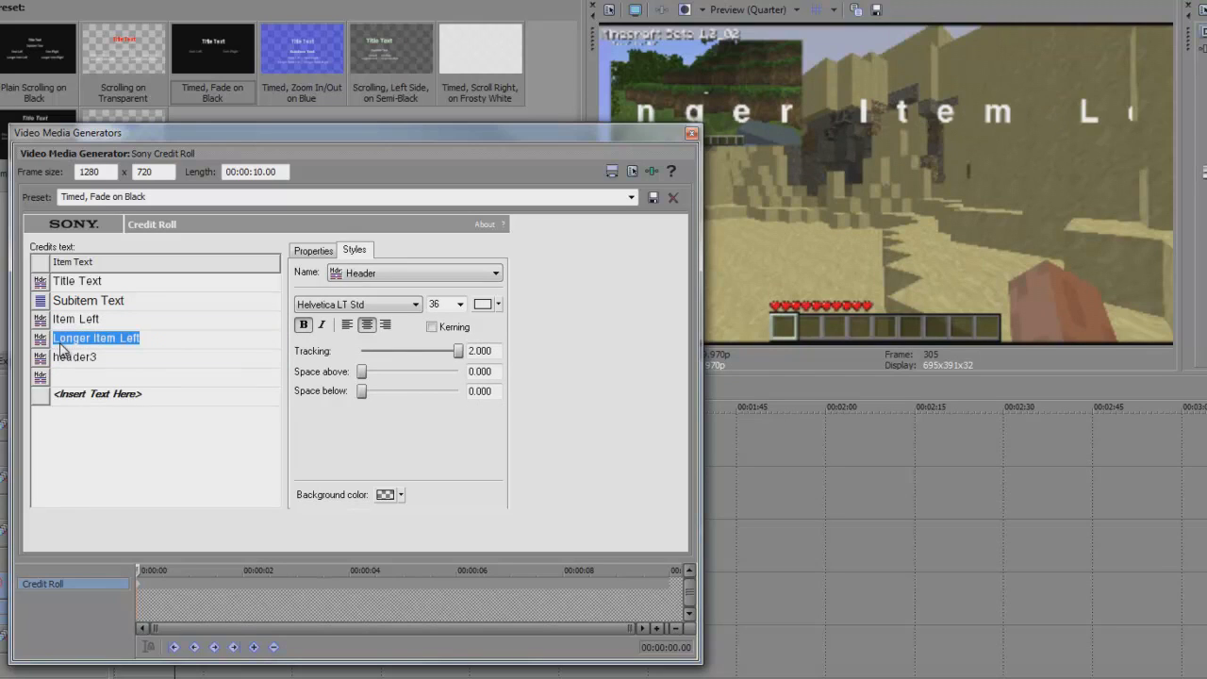
type("hdr2")
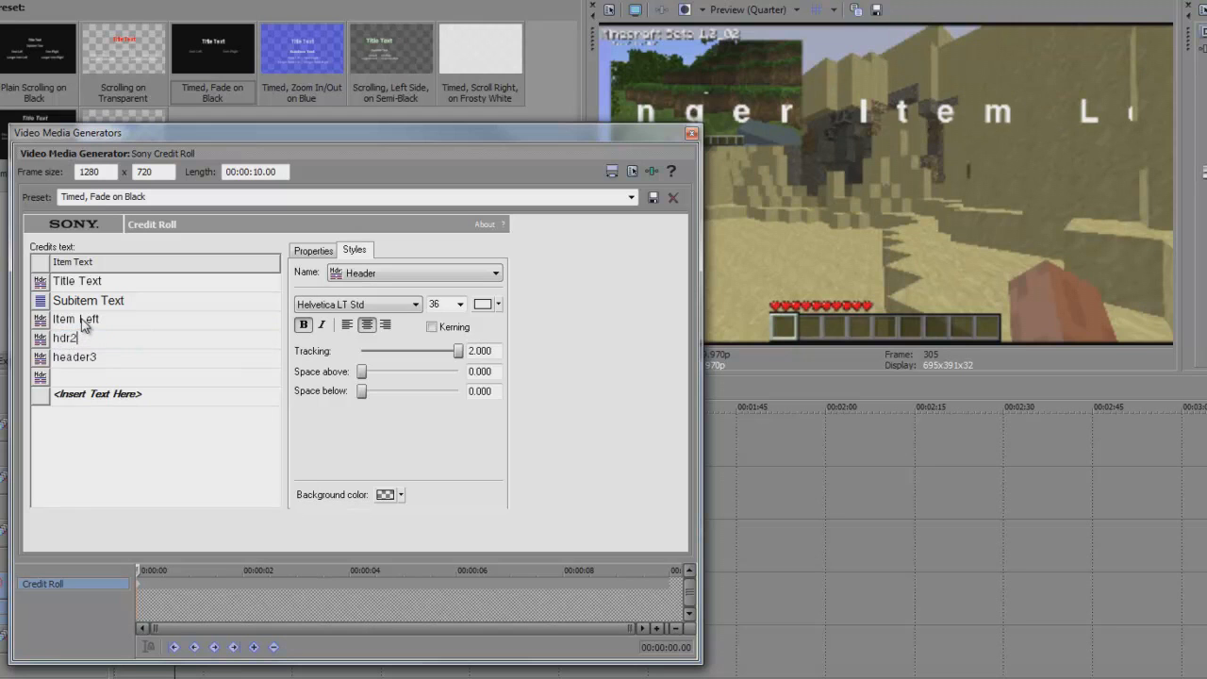
double_click(83, 321)
type("hdr")
left_click(95, 358)
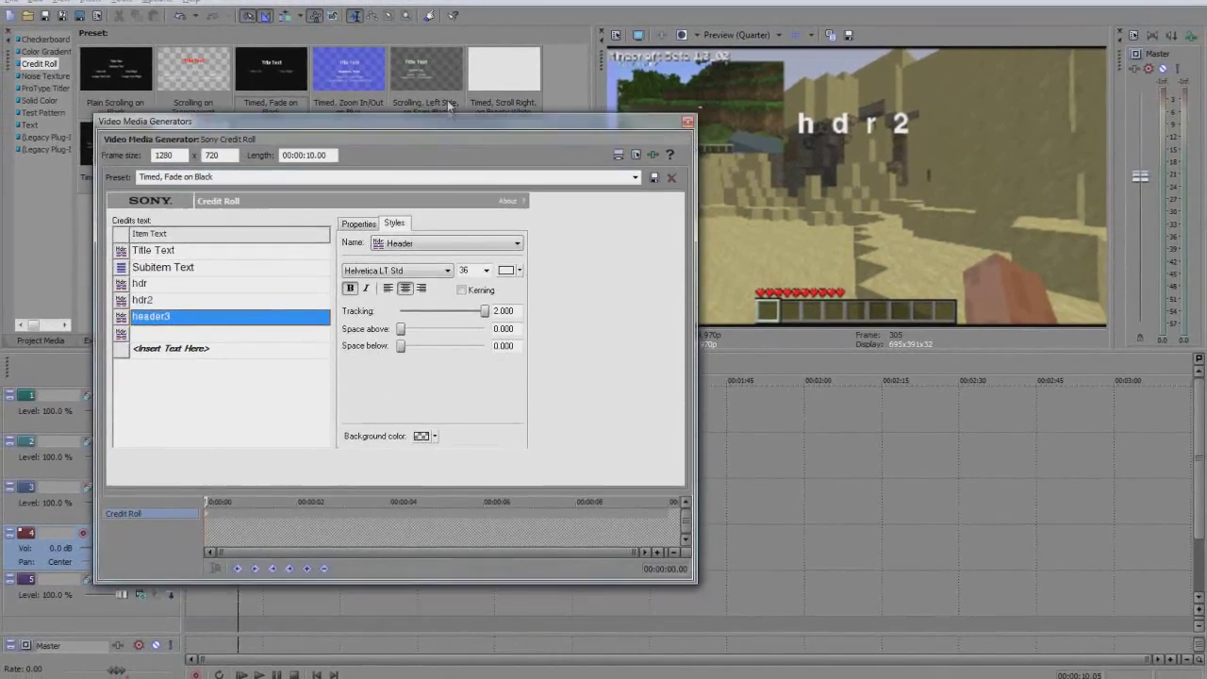
- Move the generator window clear of the timeline and play the titles, following each header row against the preview
left_click_drag(449, 121, 456, 0)
left_click(225, 540)
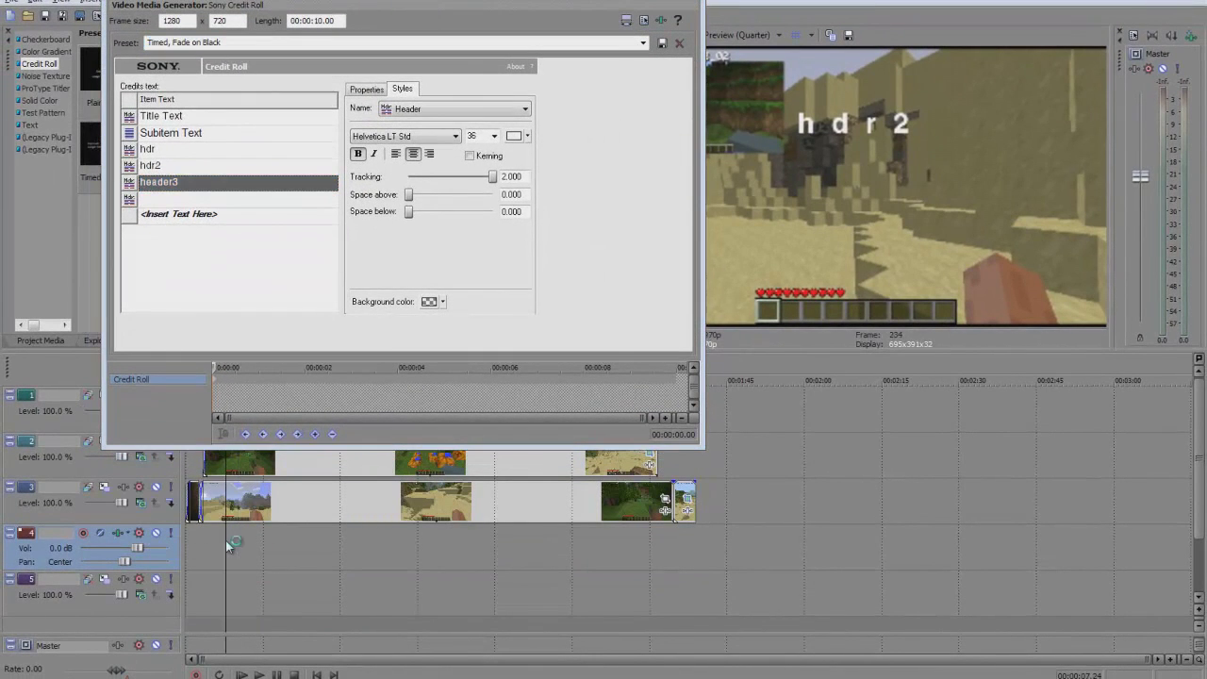
key("space")
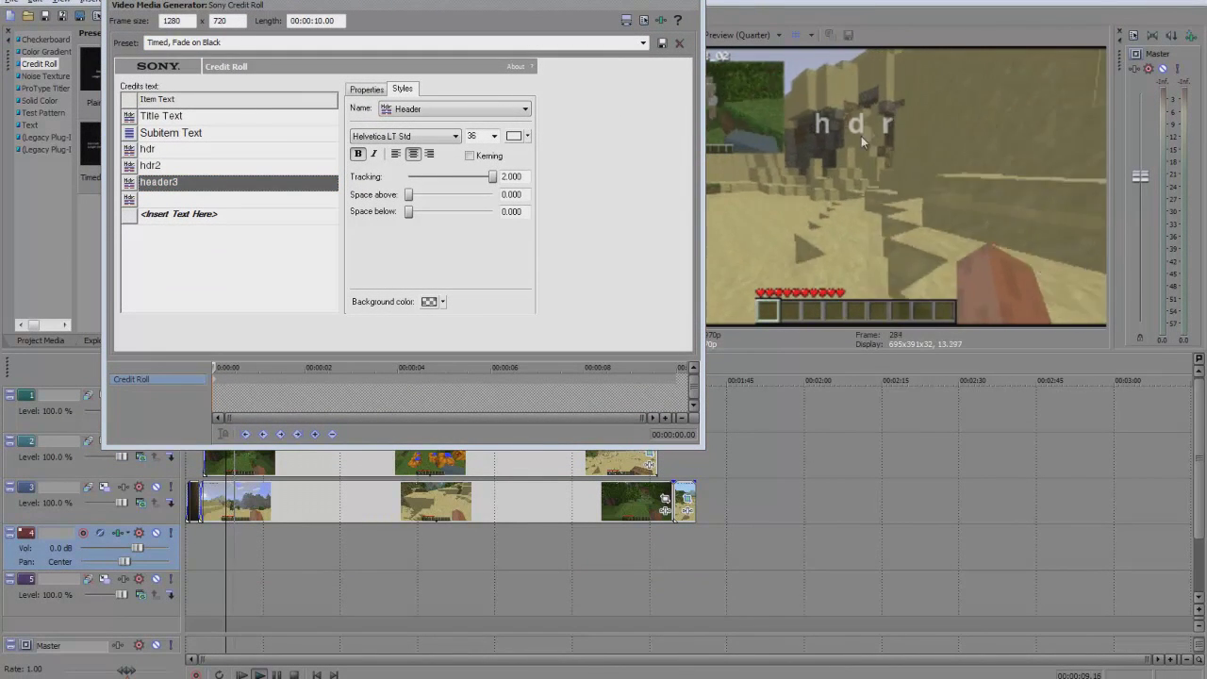
left_click(167, 168)
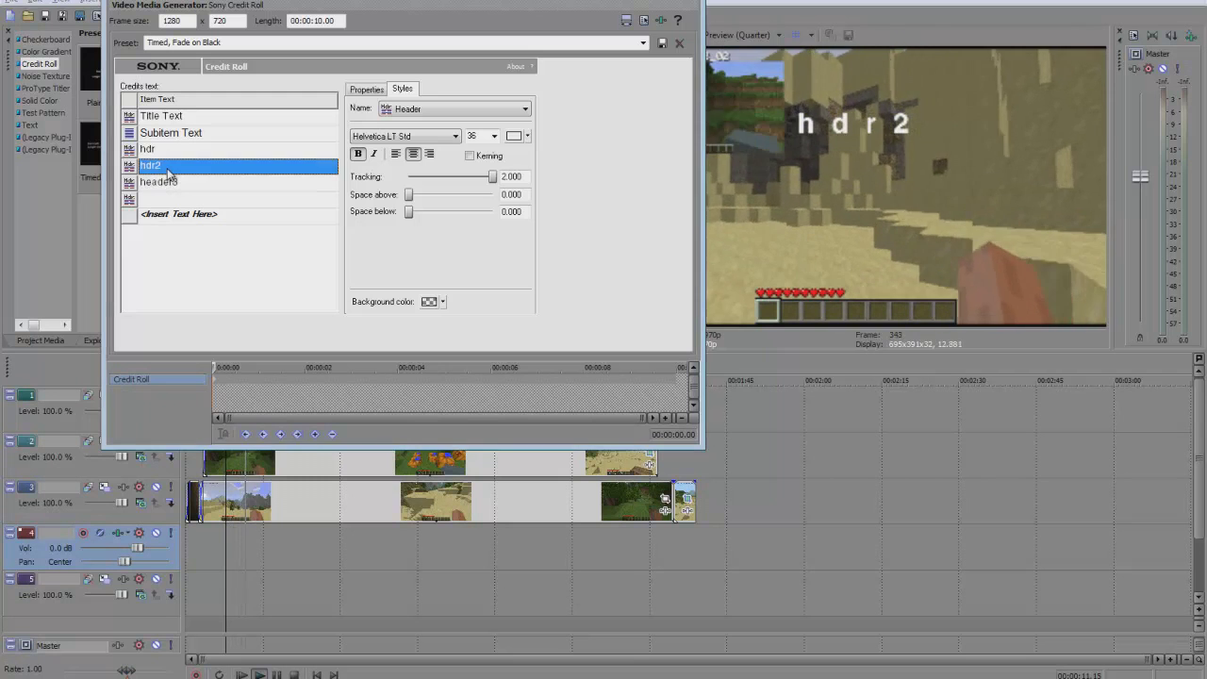
left_click(177, 185)
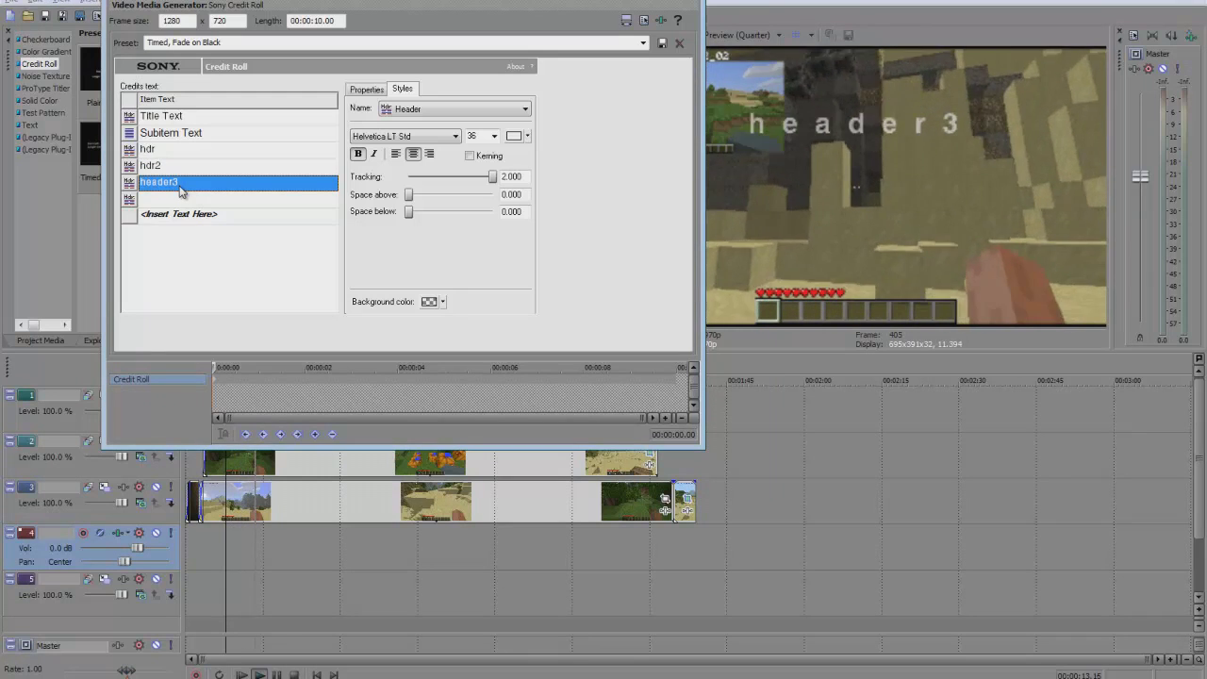
left_click(185, 198)
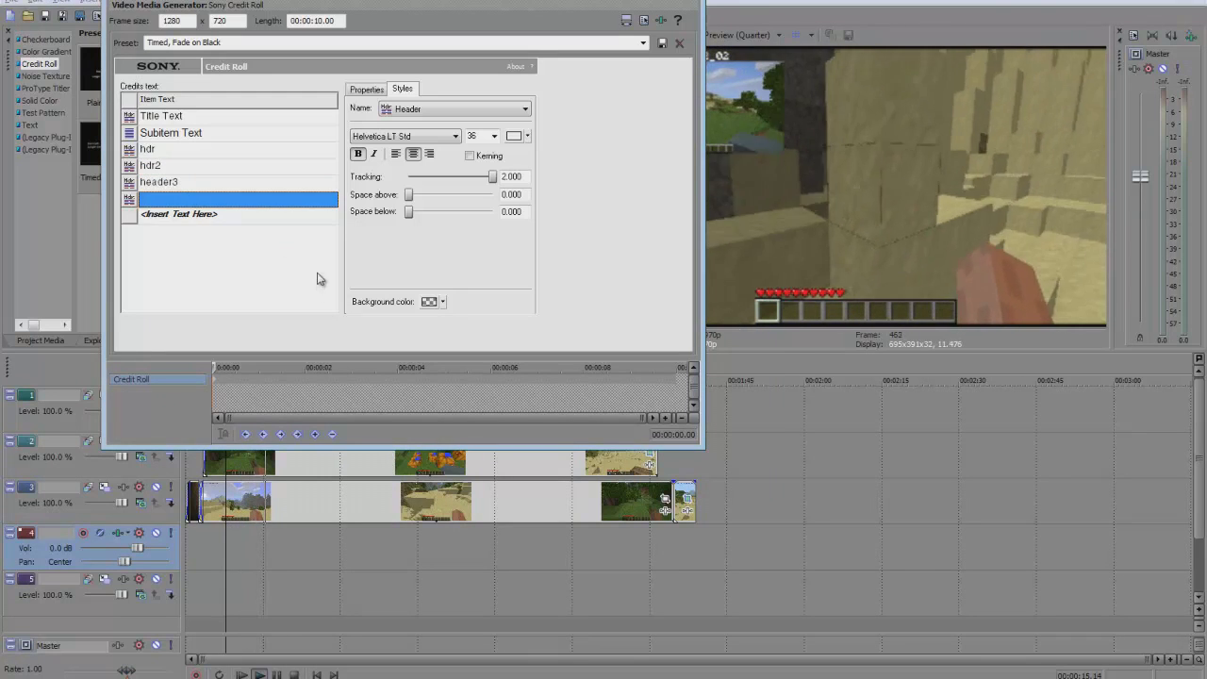
left_click(226, 572)
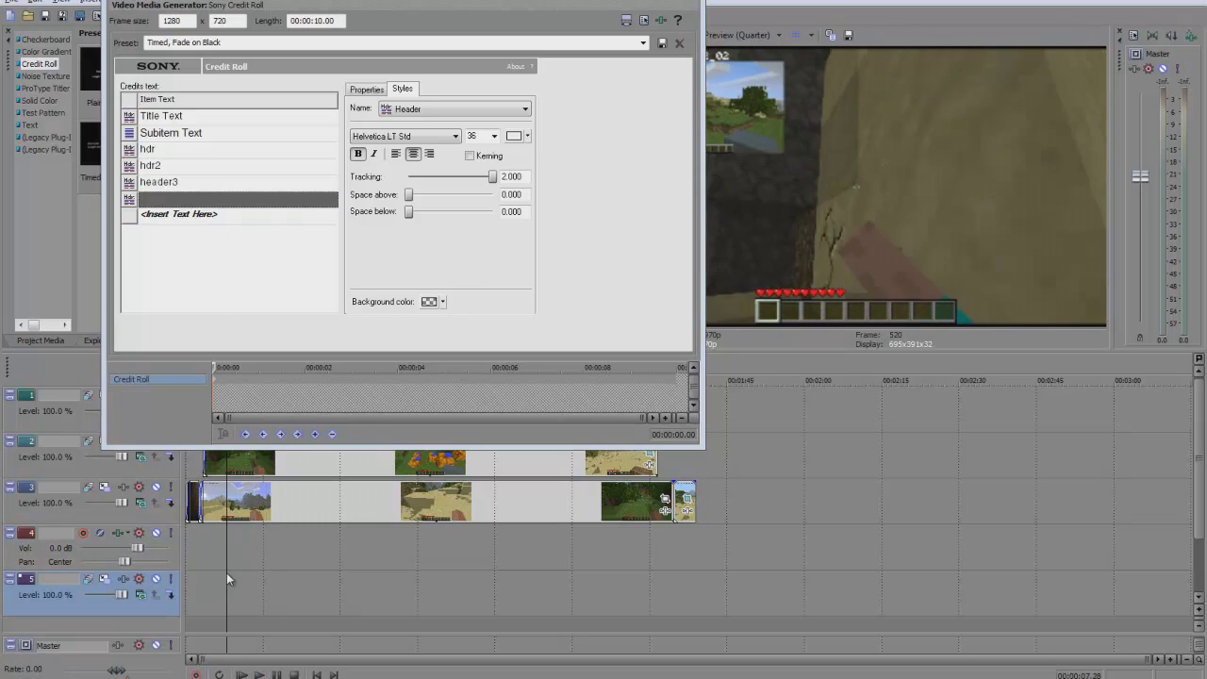
key("space")
- Paste five copies of the header3 row into the credits list
left_click(139, 185)
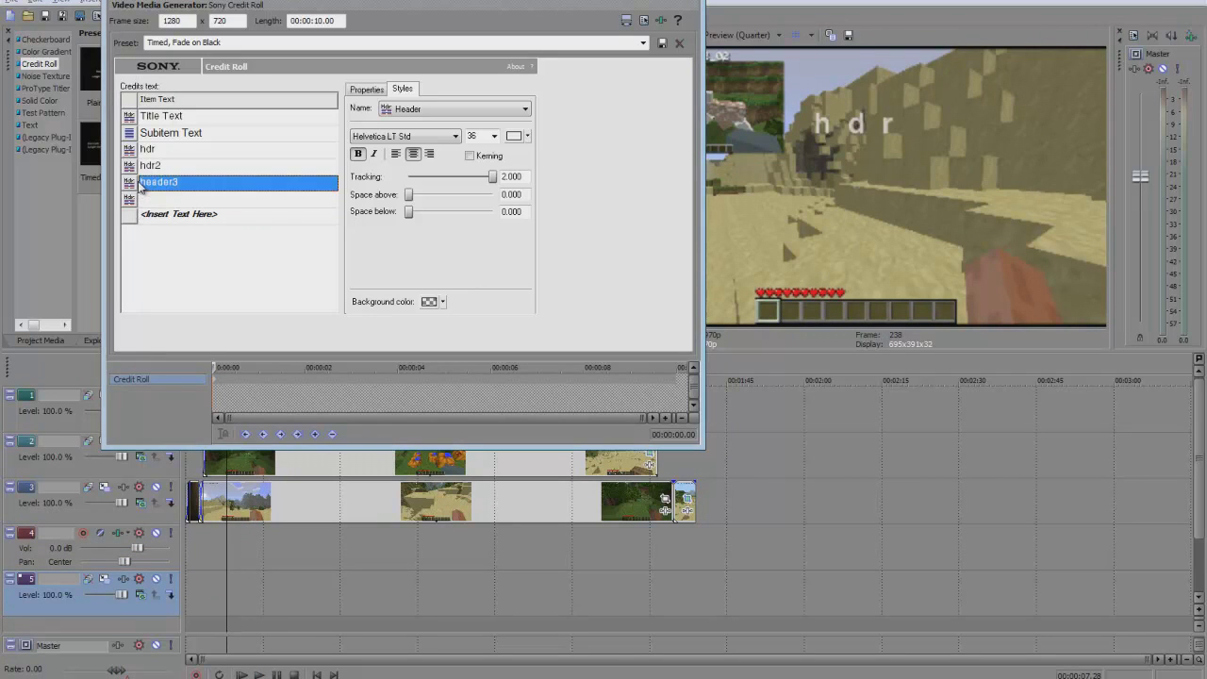
key("ctrl+v")
key("ctrl+v")
key("ctrl+v")
key("ctrl+v")
key("ctrl+v")
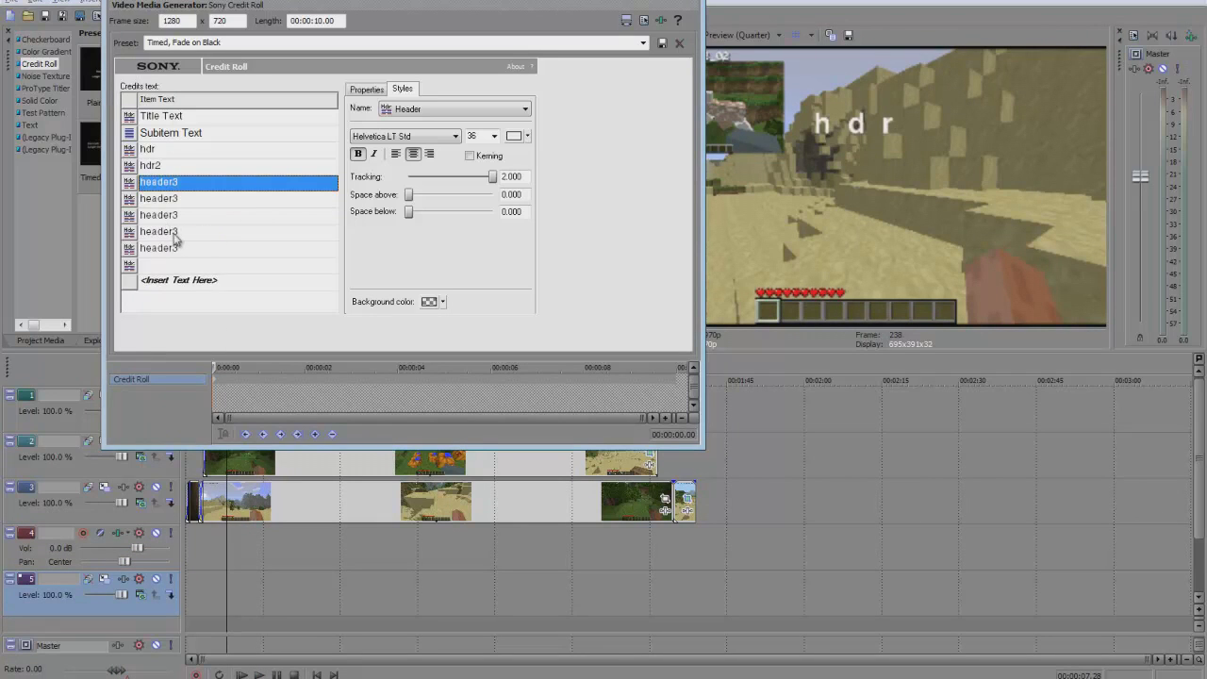
- Play the credit roll from near its start to check how fast the added headers change
left_click(214, 539)
key("space")
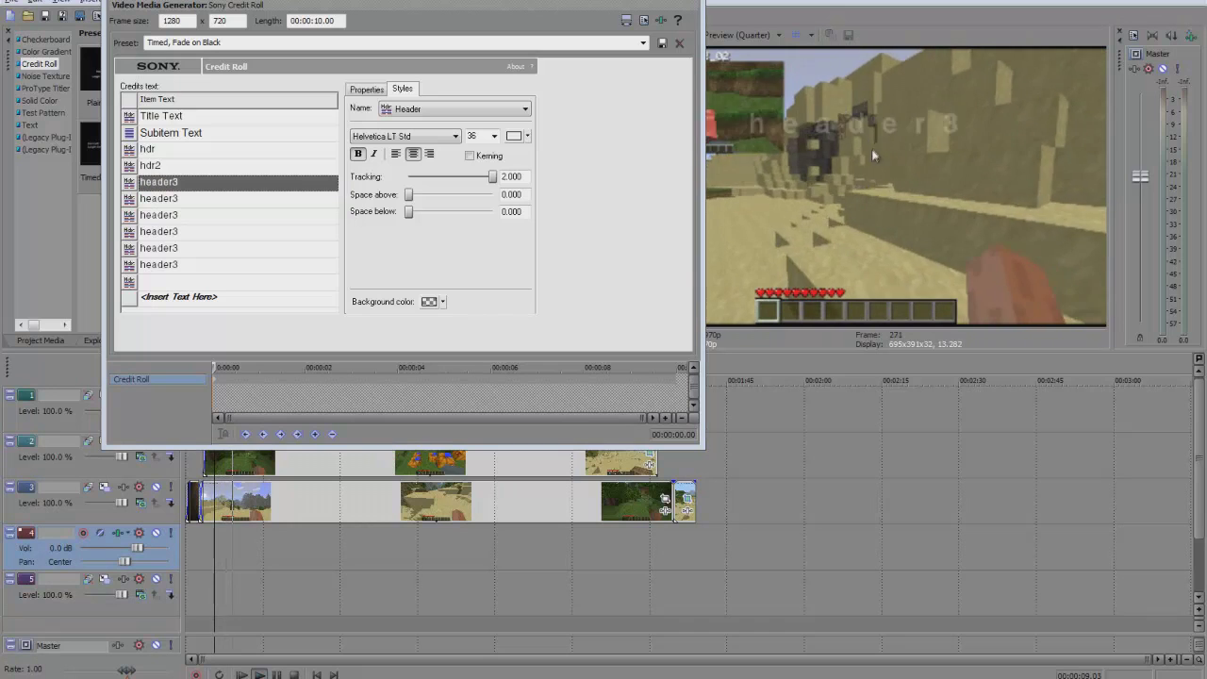
key("space")
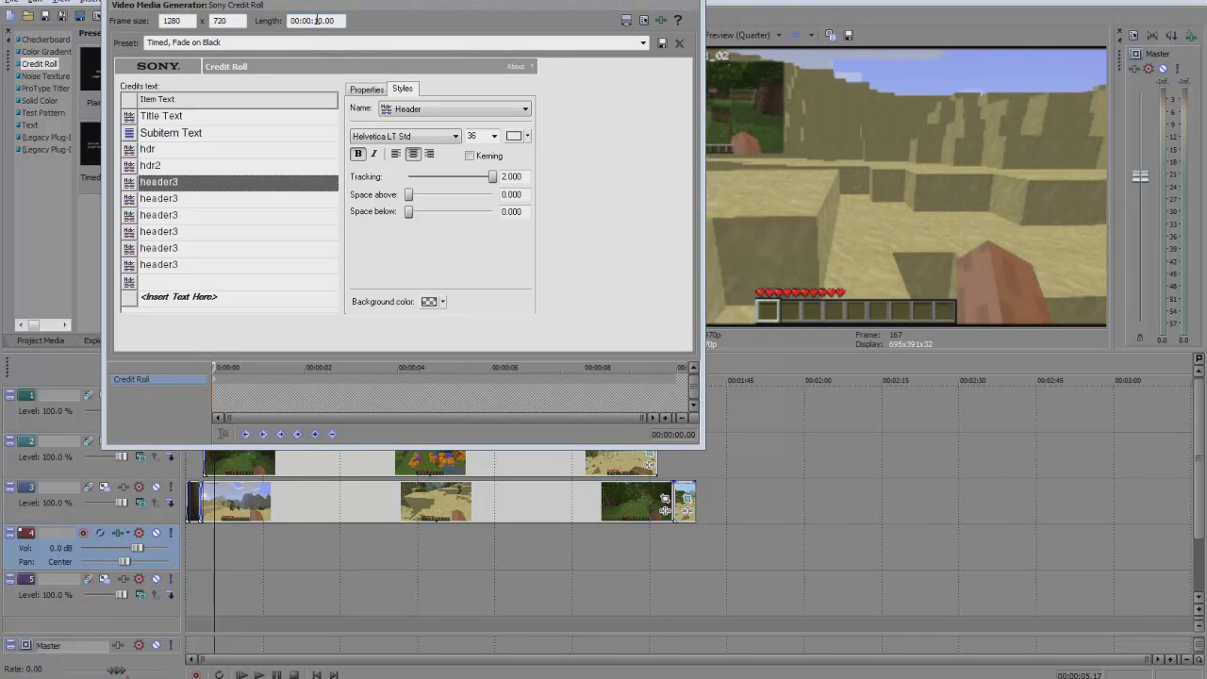
- Set the credit roll's length to 00:00:20.00 and extend its timeline event by about 10 seconds
double_click(317, 20)
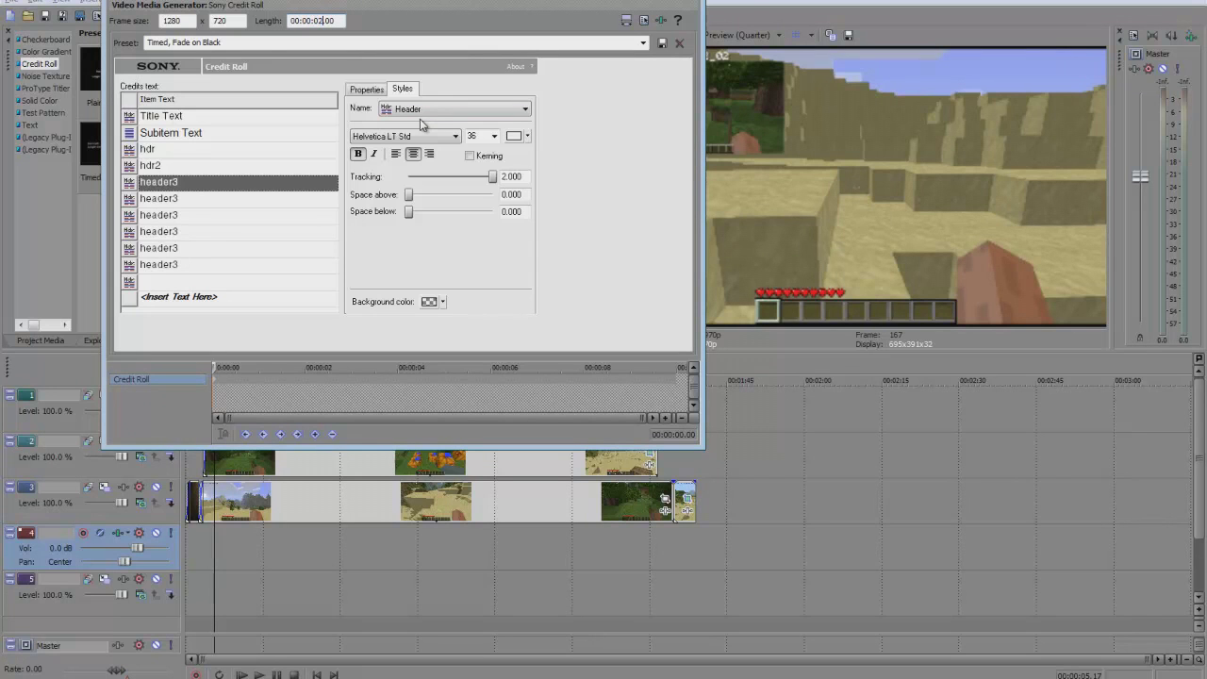
key("Return")
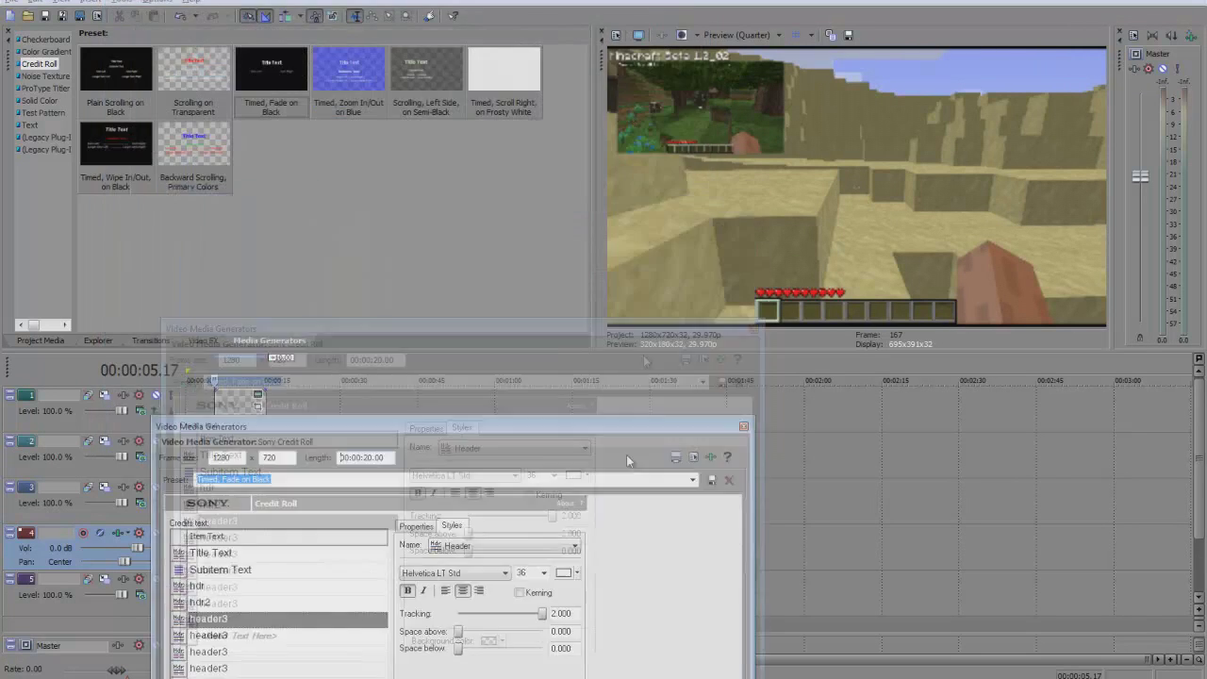
left_click_drag(265, 407, 316, 407)
left_click_drag(378, 497, 427, 96)
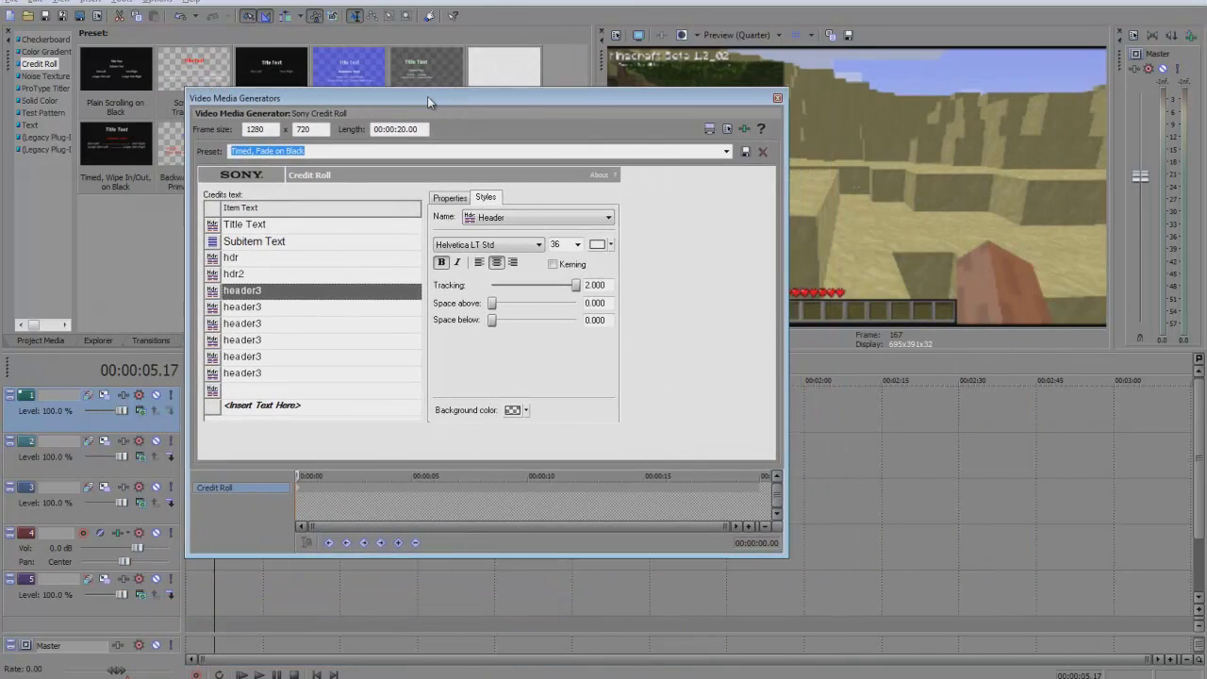
- Play the lengthened credit roll and move the generator window clear of the preview to check the header timing
left_click(223, 591)
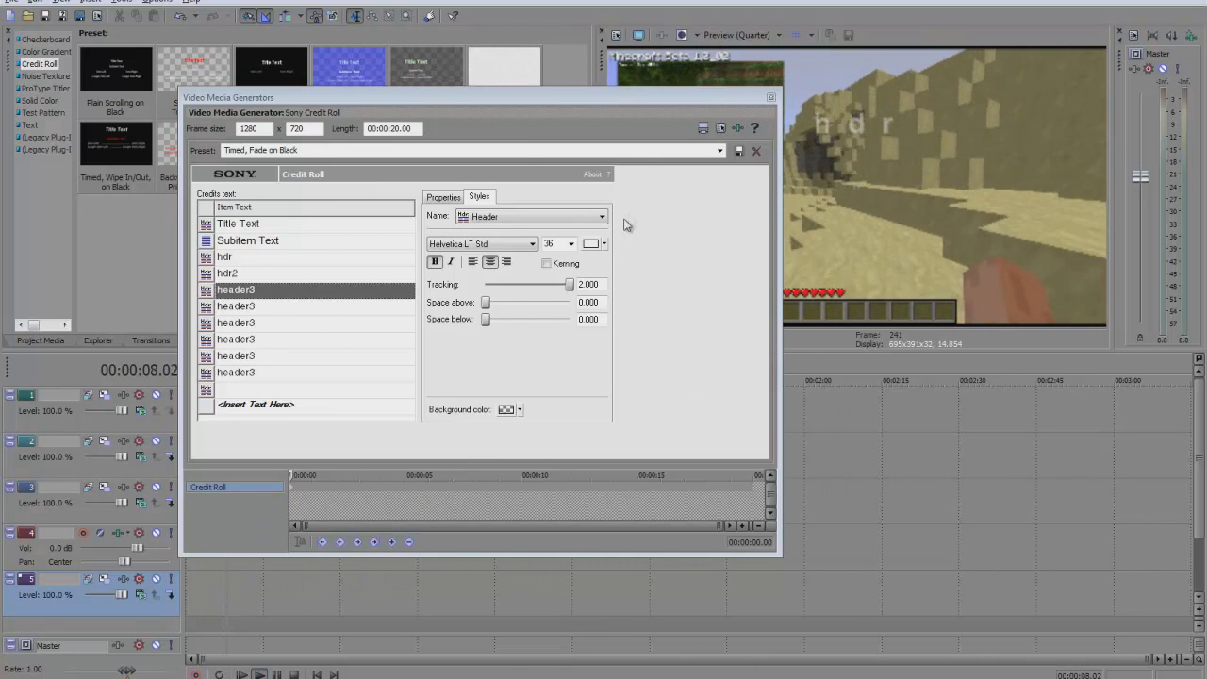
left_click_drag(666, 97, 576, 99)
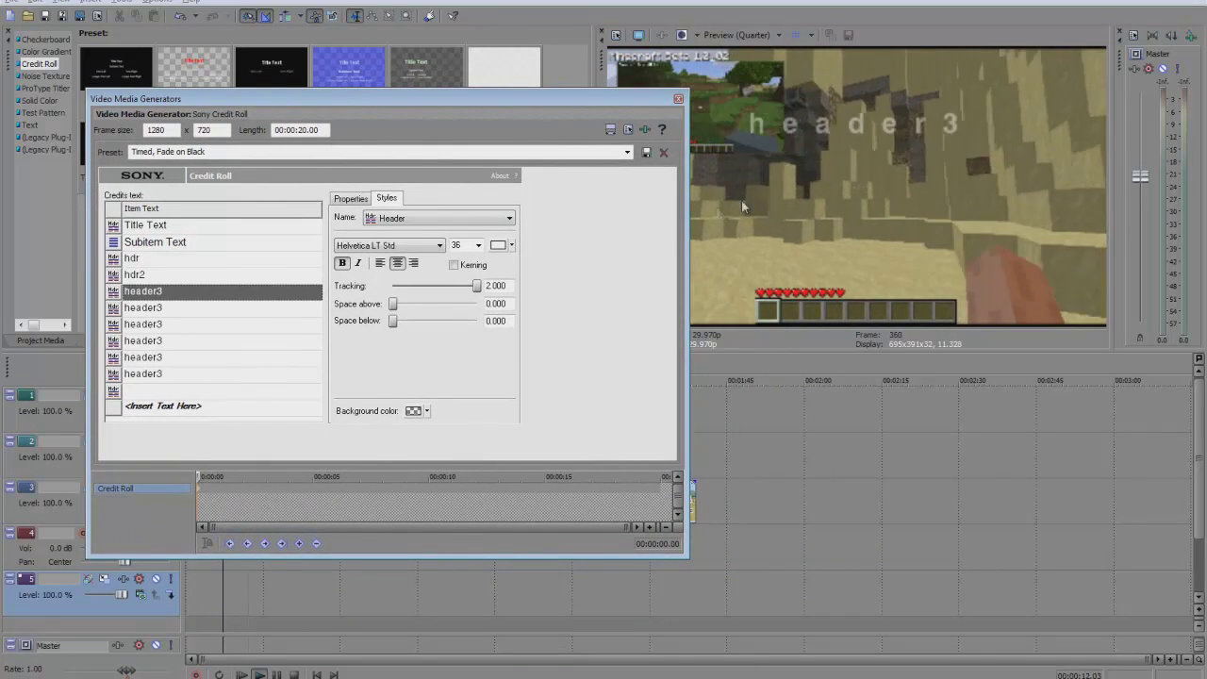
left_click(229, 598)
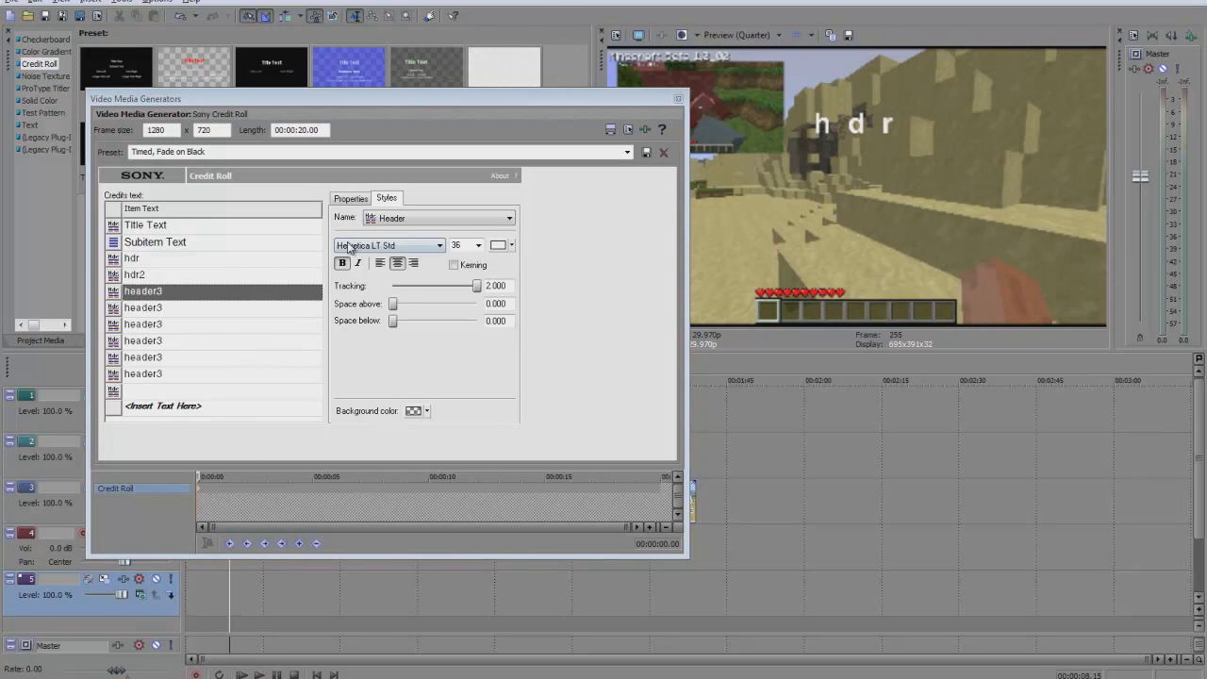
- Set the credit roll's In effect to Enter from Left and Out effect to Slow Exit to Right, and preview the result
left_click(352, 200)
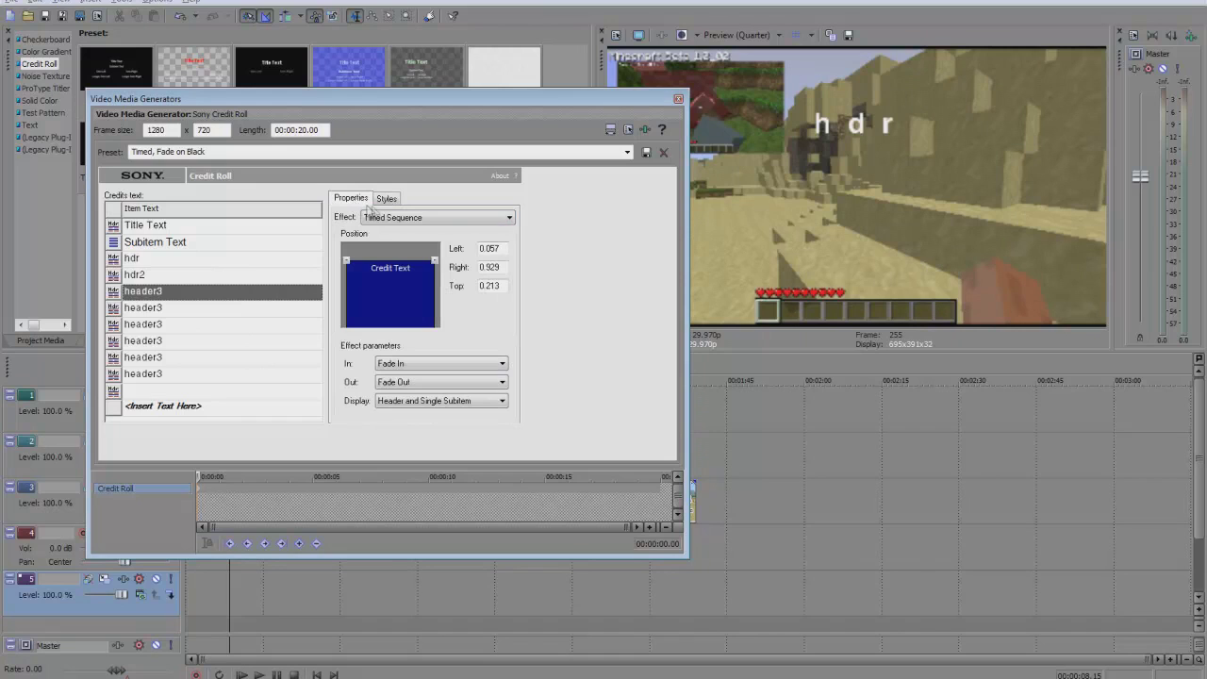
left_click(489, 370)
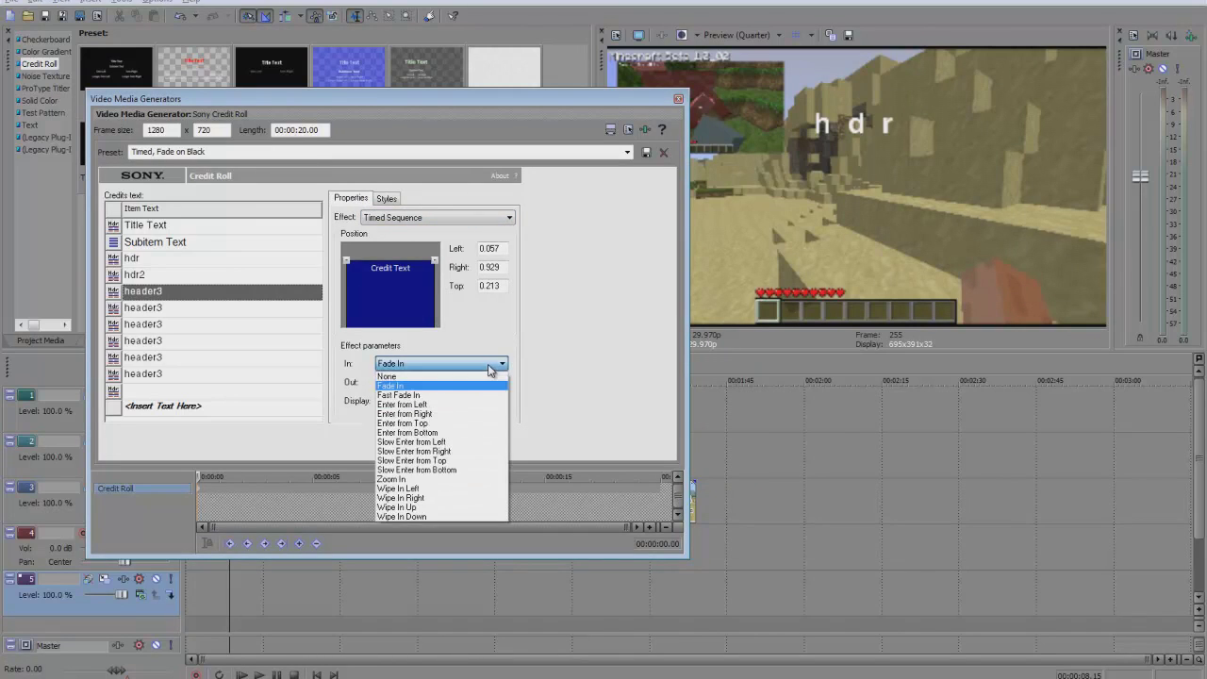
left_click(491, 413)
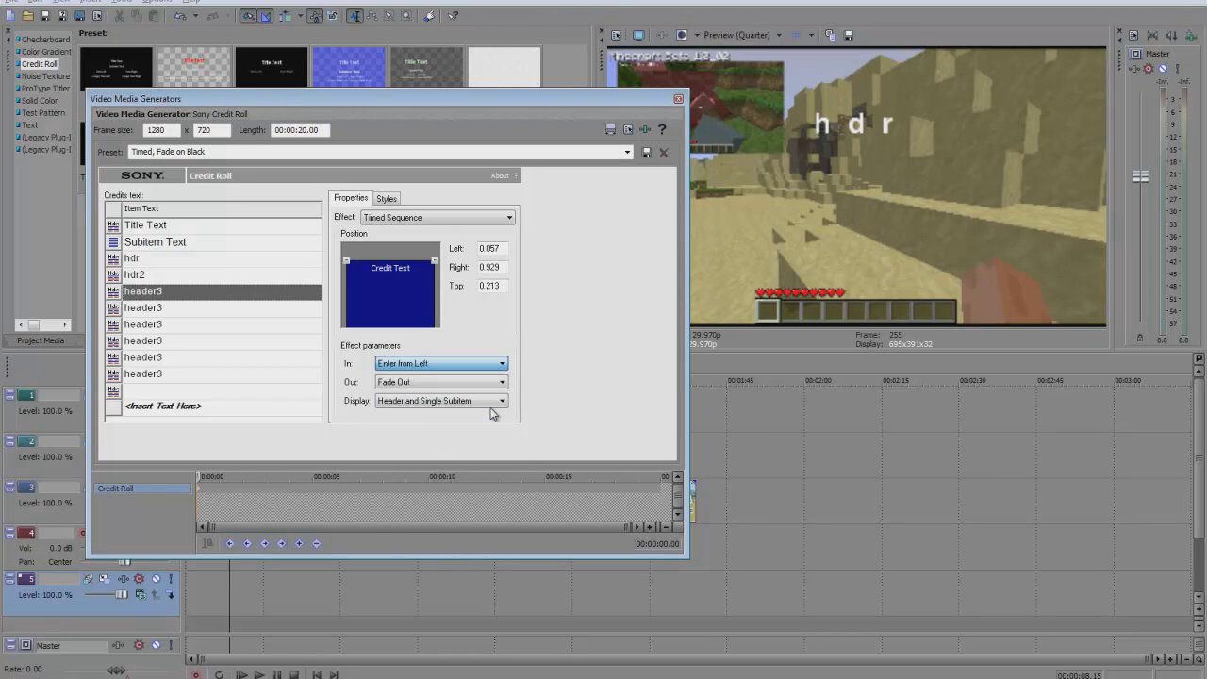
left_click(476, 383)
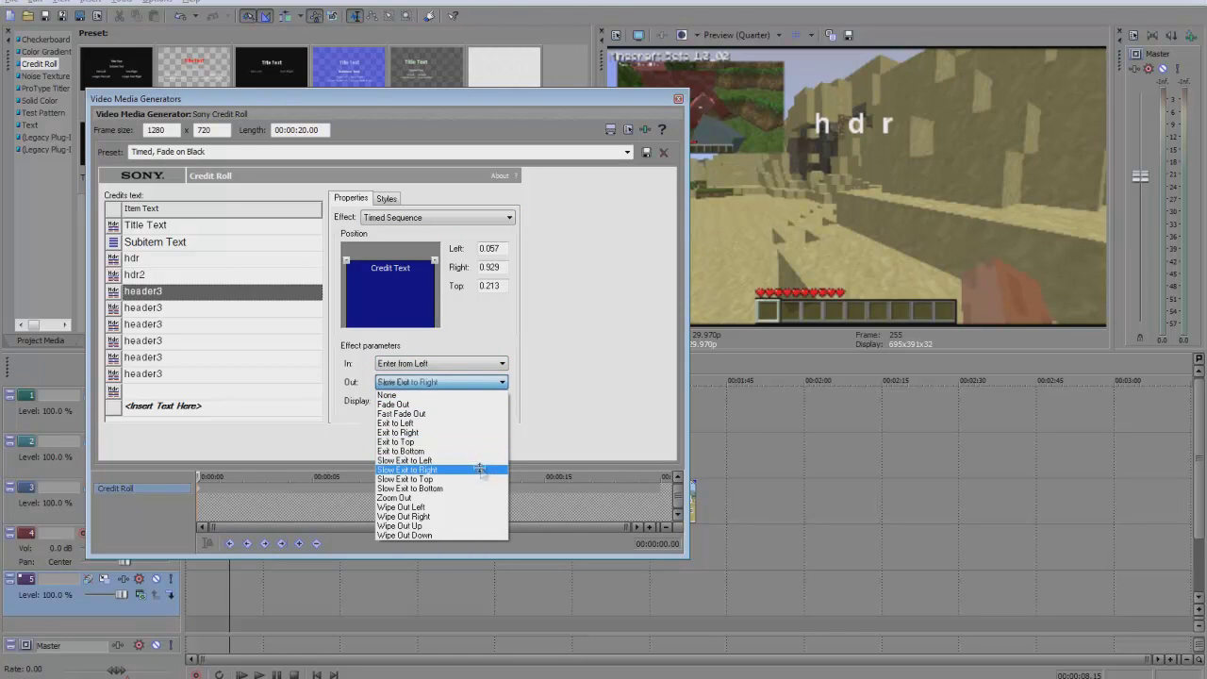
left_click(485, 470)
left_click(464, 404)
left_click(525, 442)
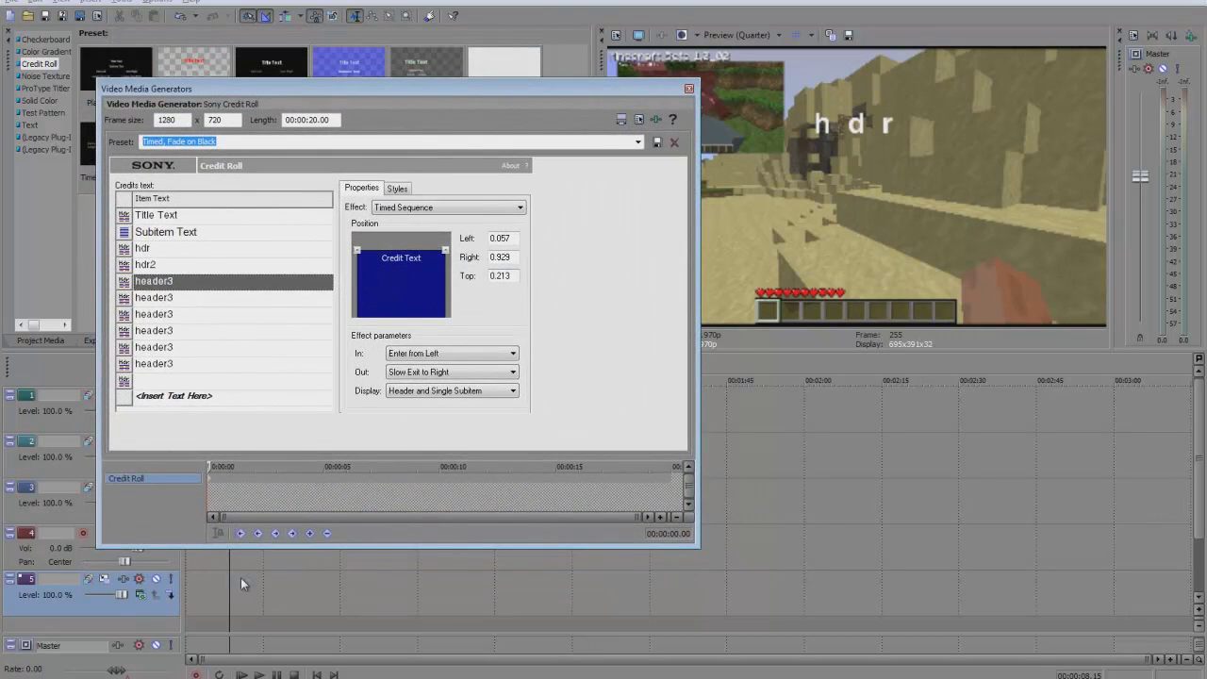
left_click(226, 580)
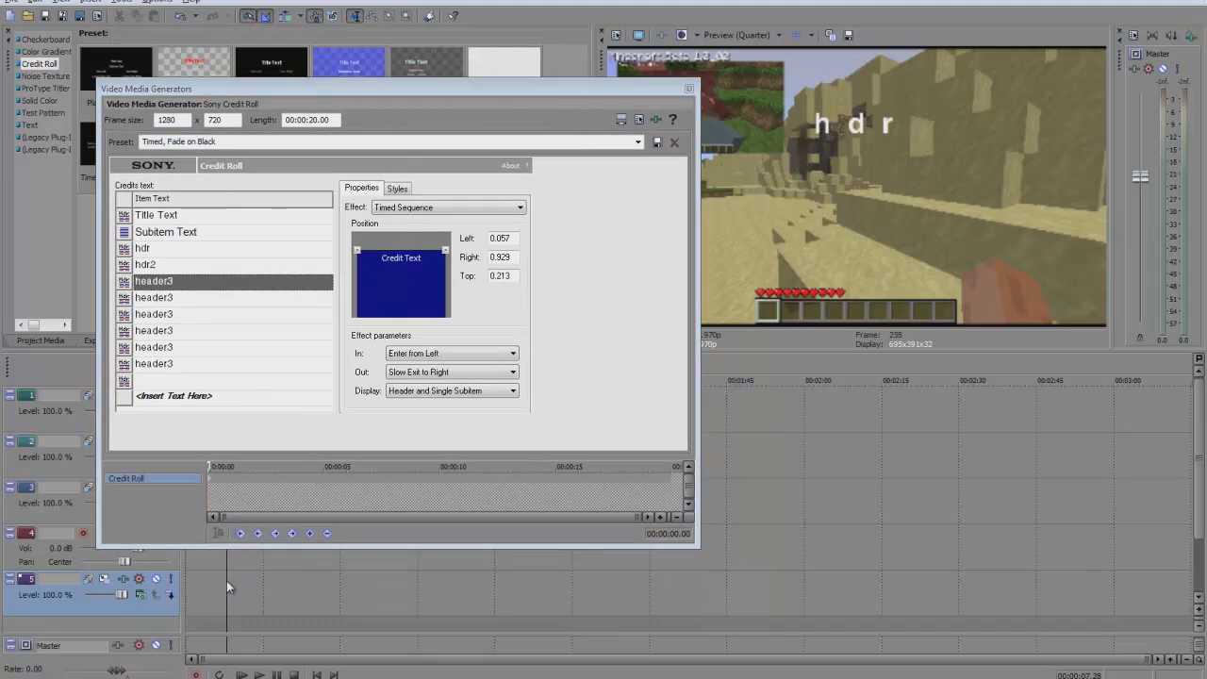
key("space")
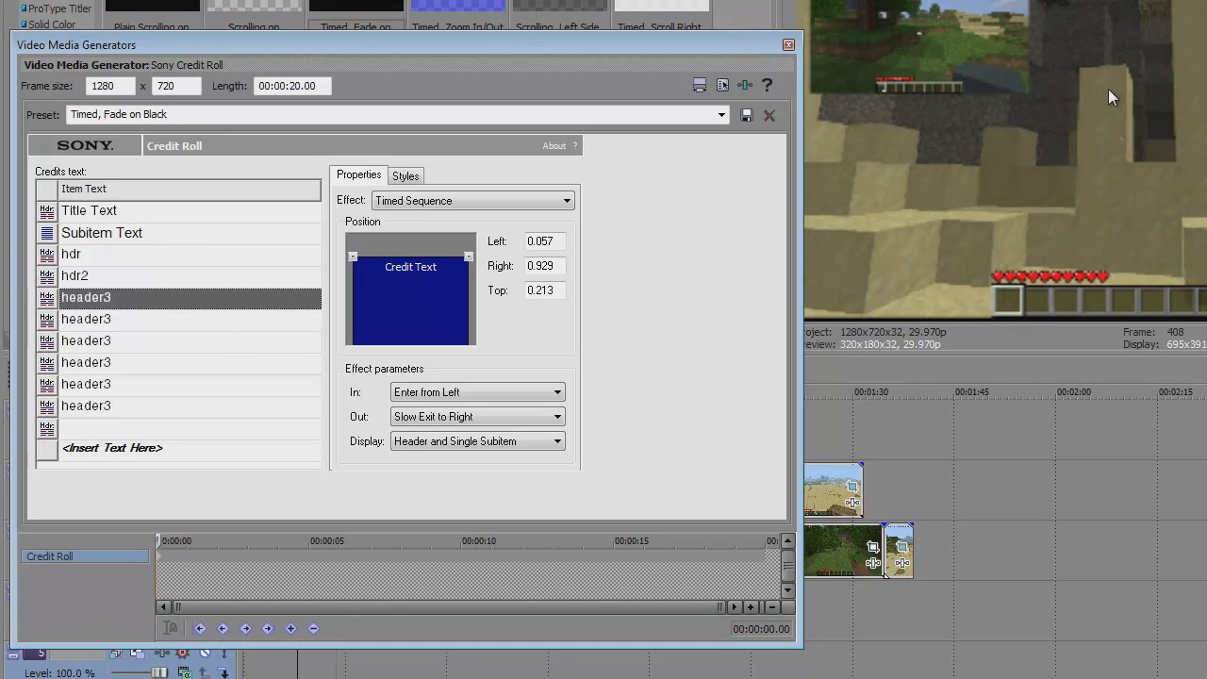
- Change the credit roll's In effect to Wipe In Up and its Out effect to Wipe Out Down
left_click(555, 392)
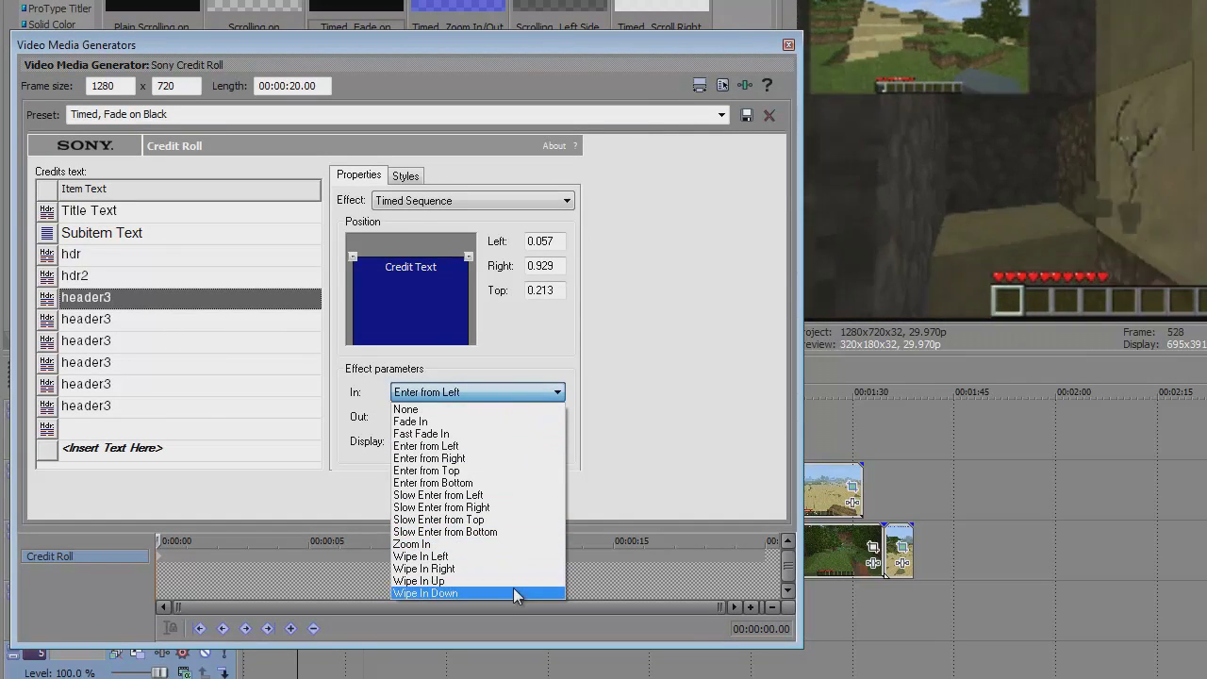
left_click(512, 581)
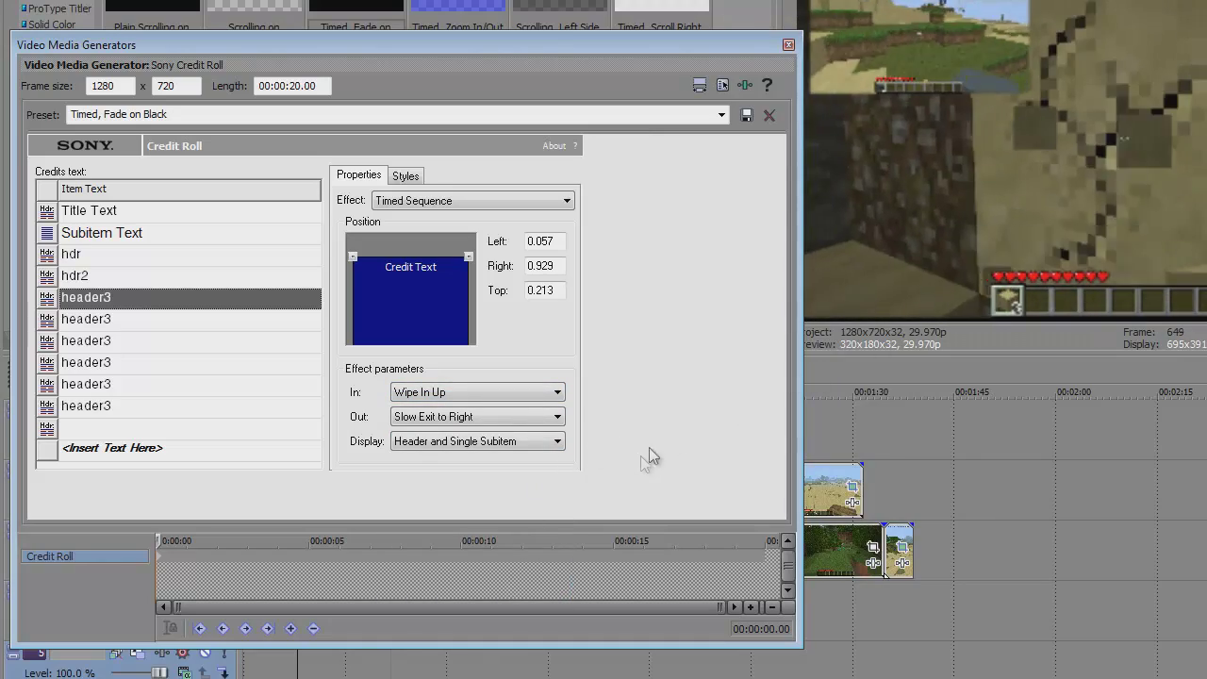
left_click(556, 416)
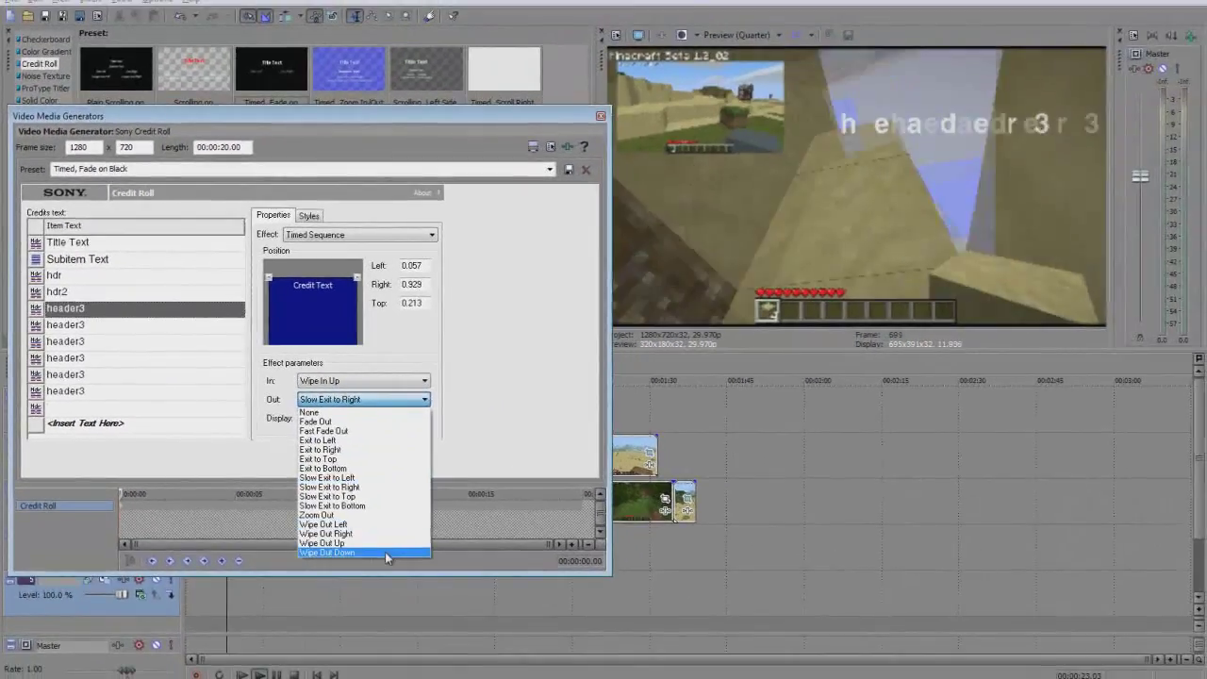
left_click(384, 553)
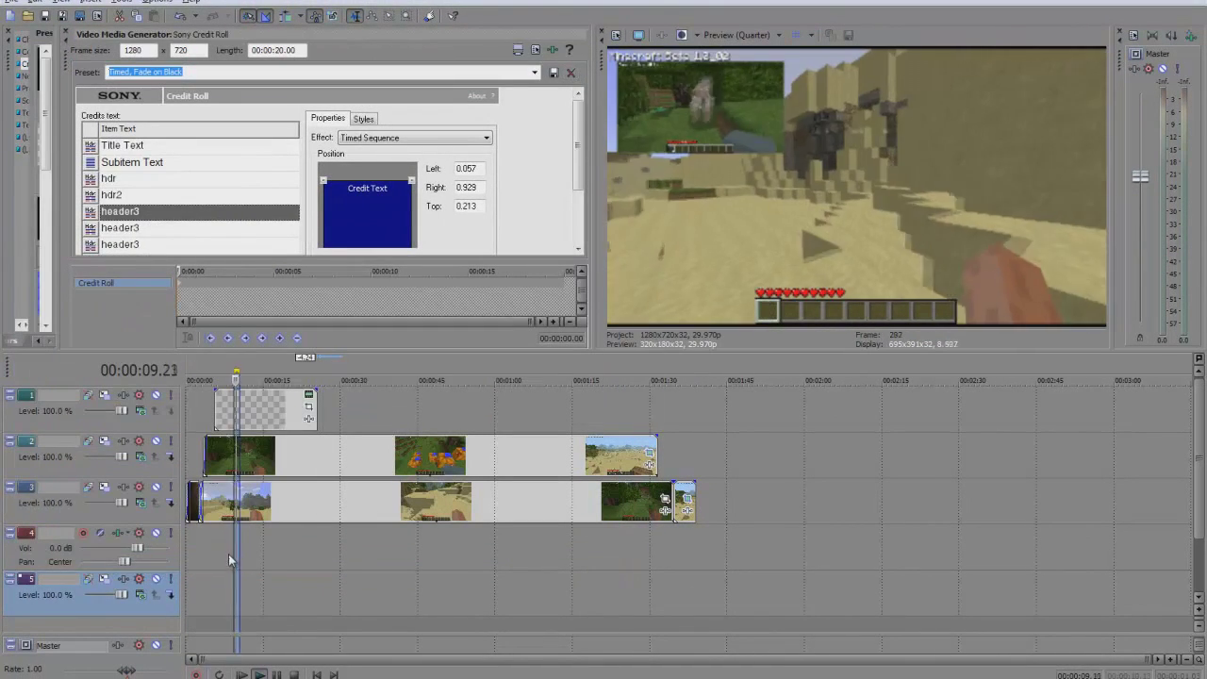
- Play the credit roll from shortly before the hdr title to check the wipe effects
left_click(228, 558)
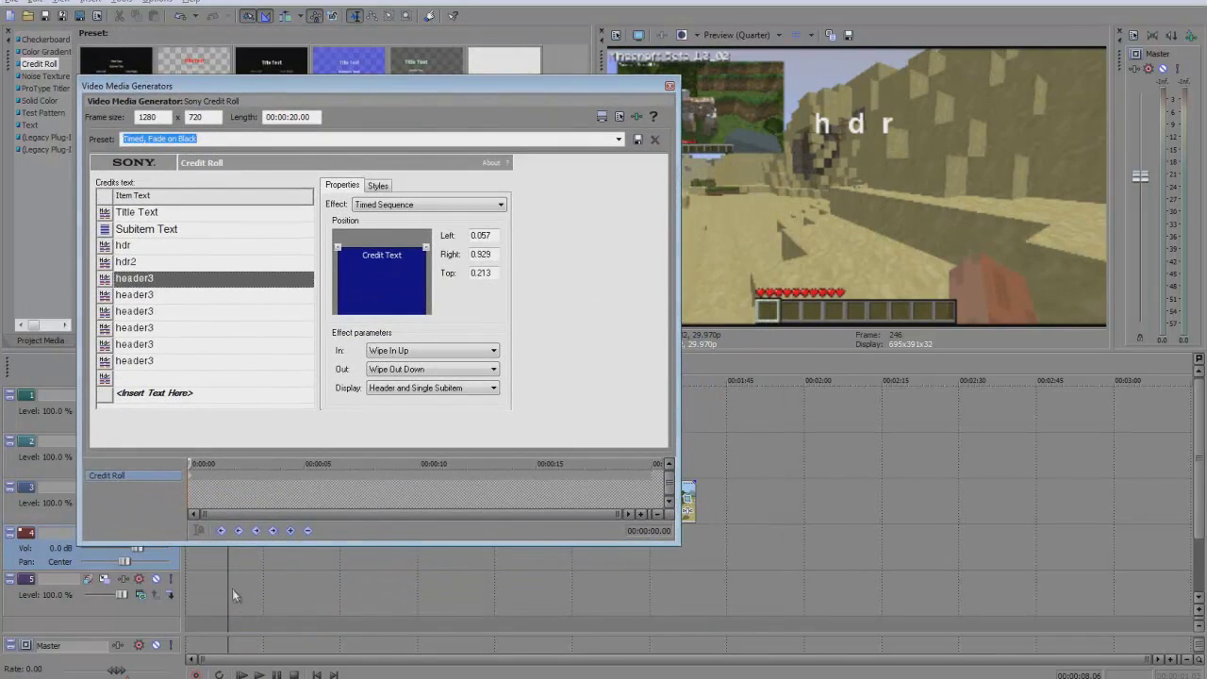
left_click(235, 594)
key("space")
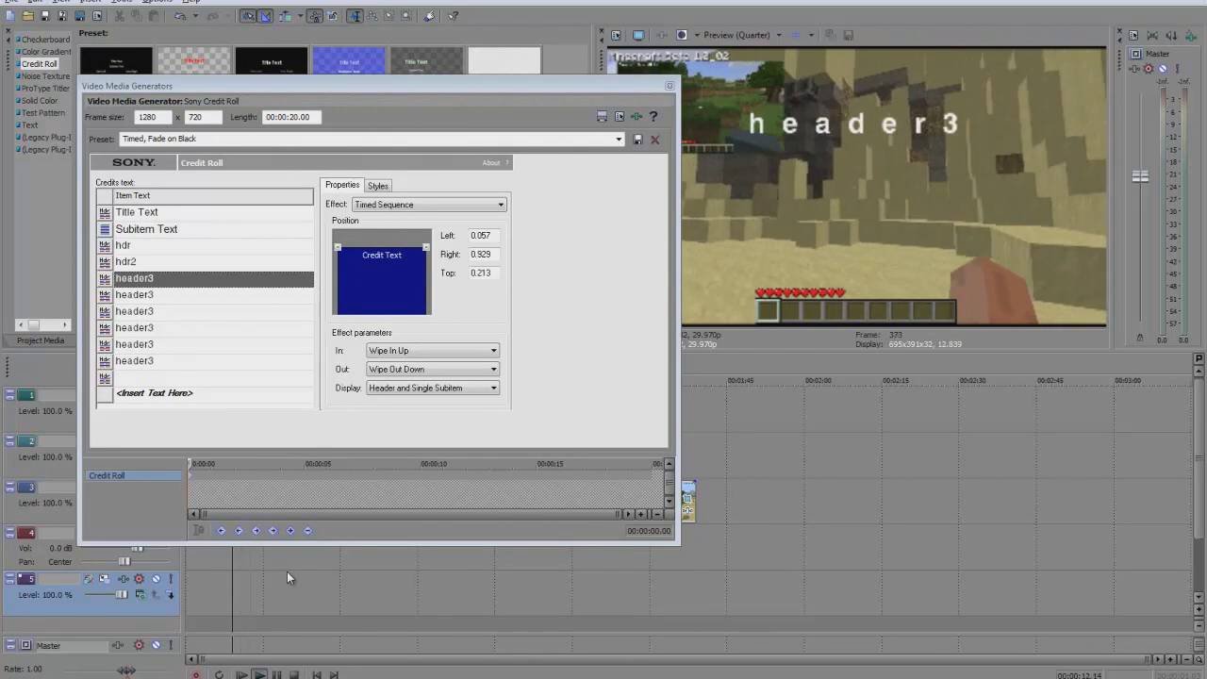
key("space")
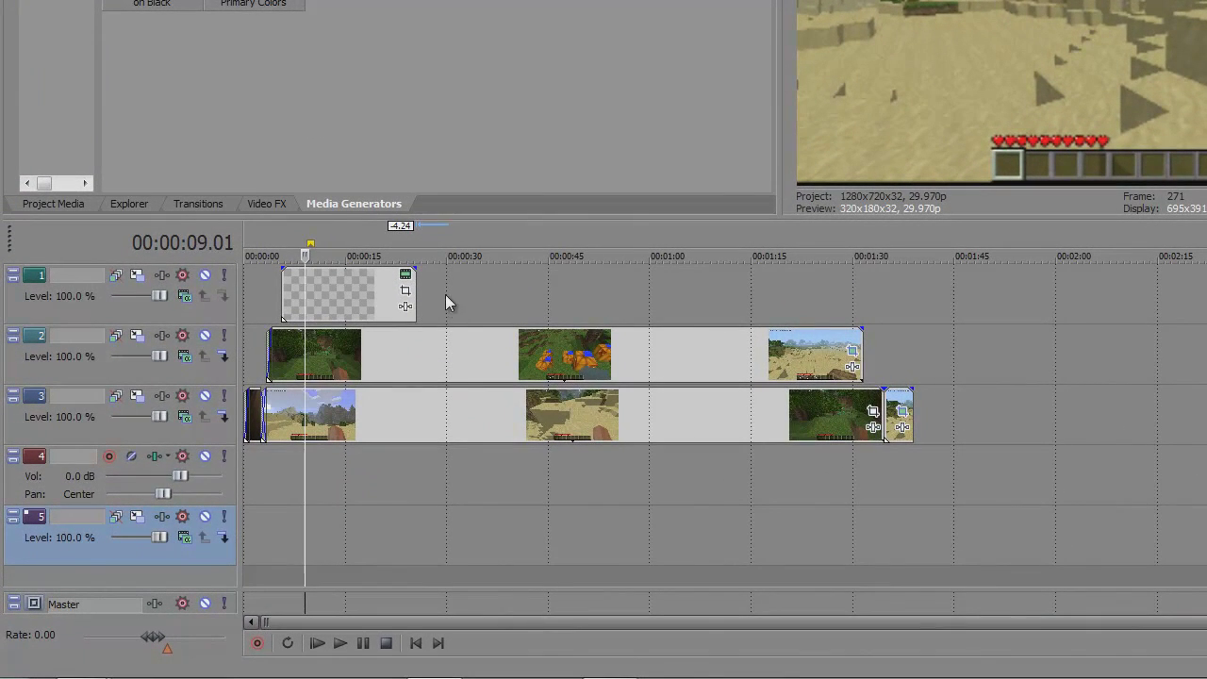
- Delete the credit roll event and the picture-in-picture clip from the timeline
left_click(434, 313)
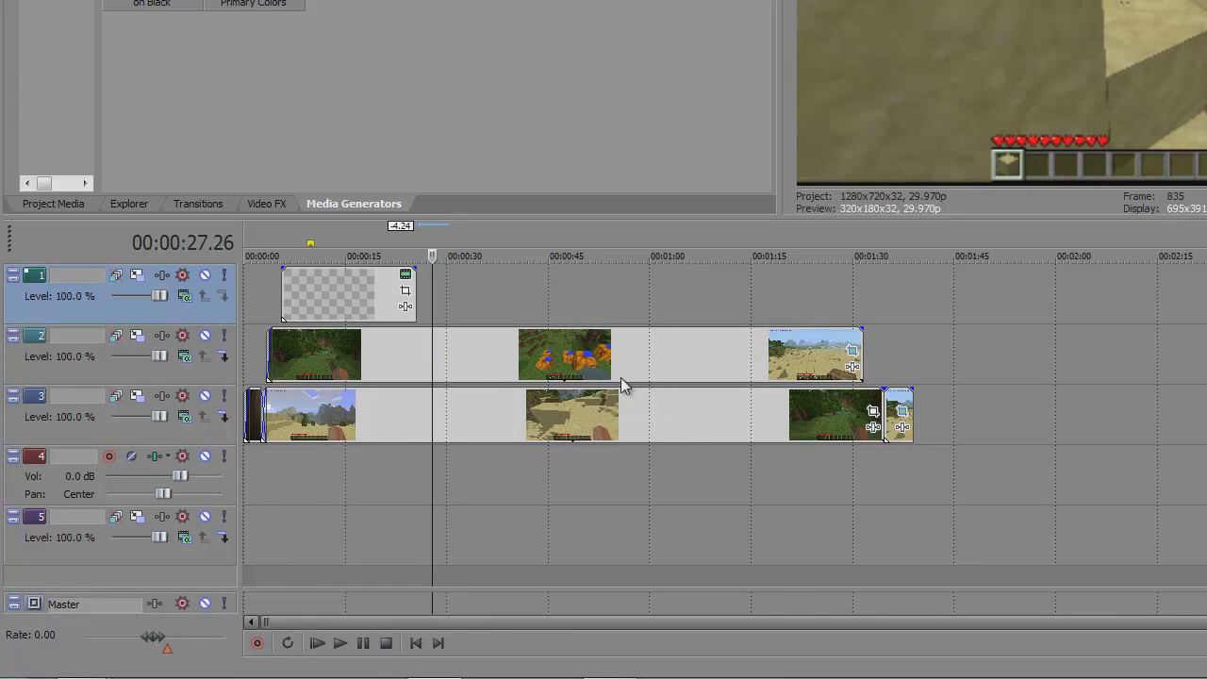
left_click(364, 293)
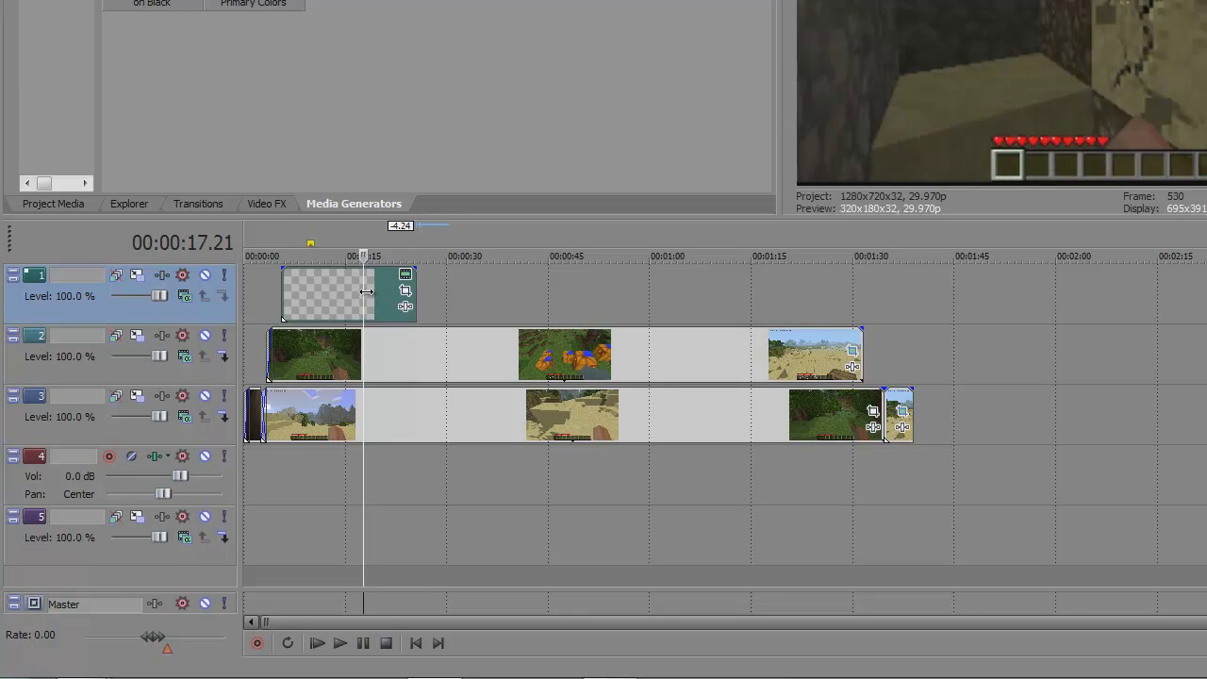
key("Delete")
left_click(421, 355)
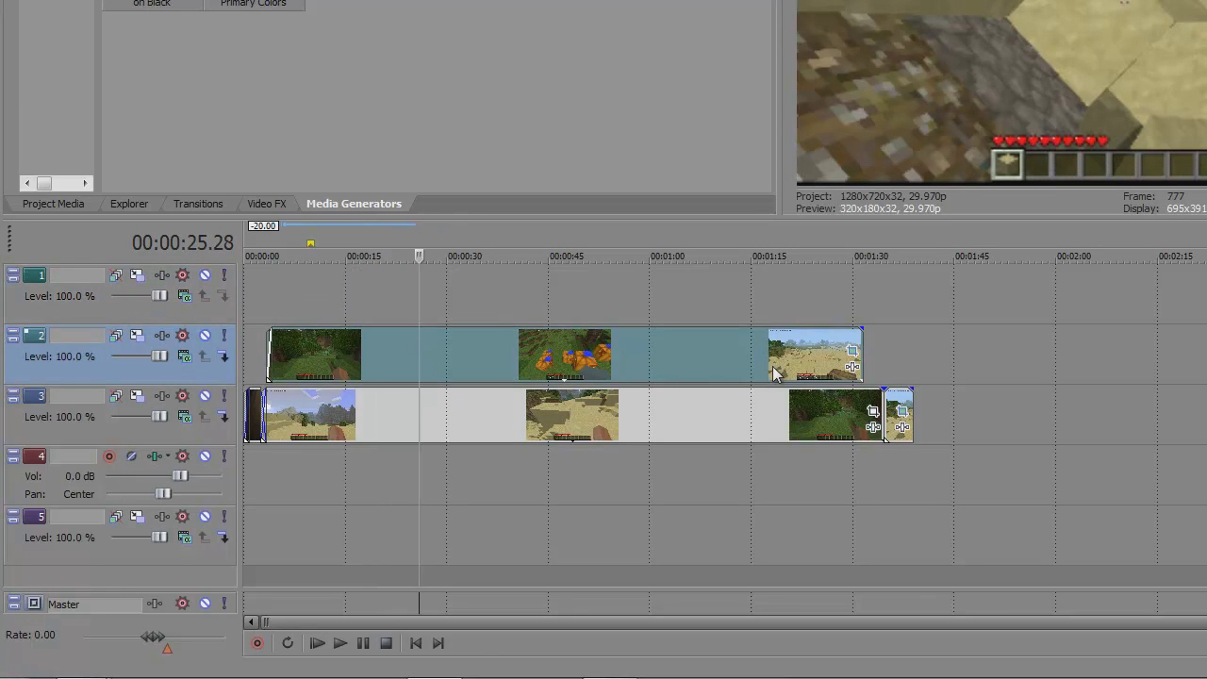
key("Delete")
- Delete all the empty tracks so that only the main gameplay track is left
left_click(441, 417)
left_click(87, 306, "shift")
key("Delete")
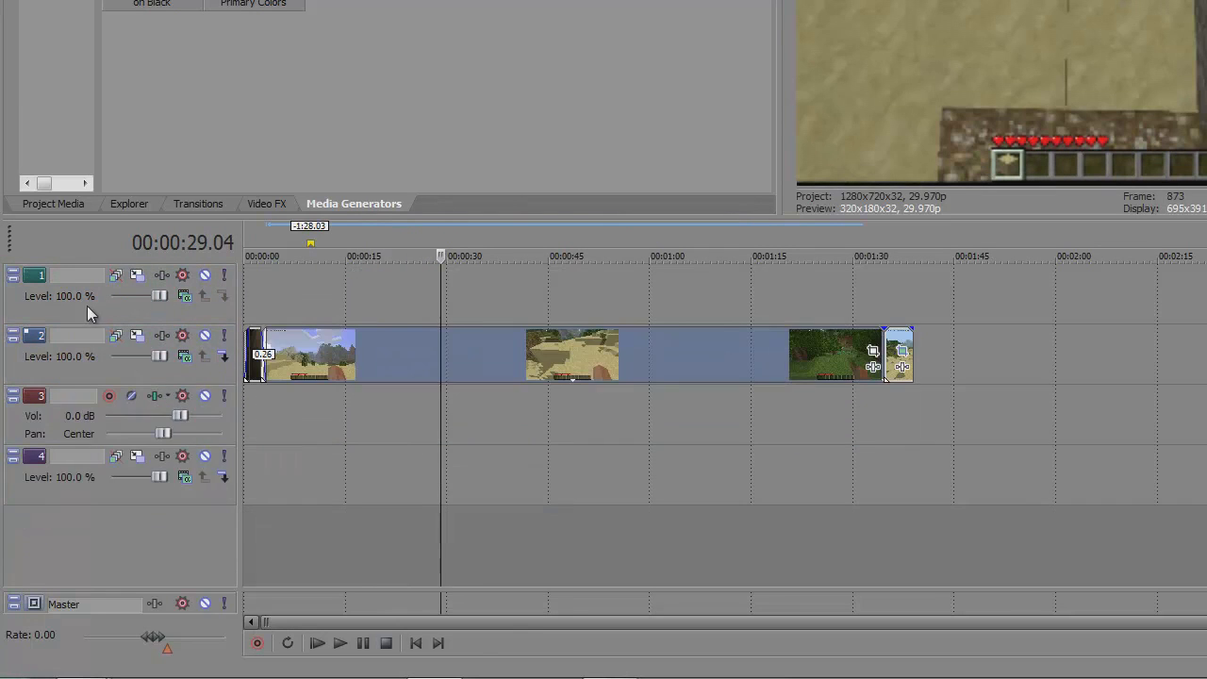
left_click(75, 420)
key("Delete")
key("Delete")
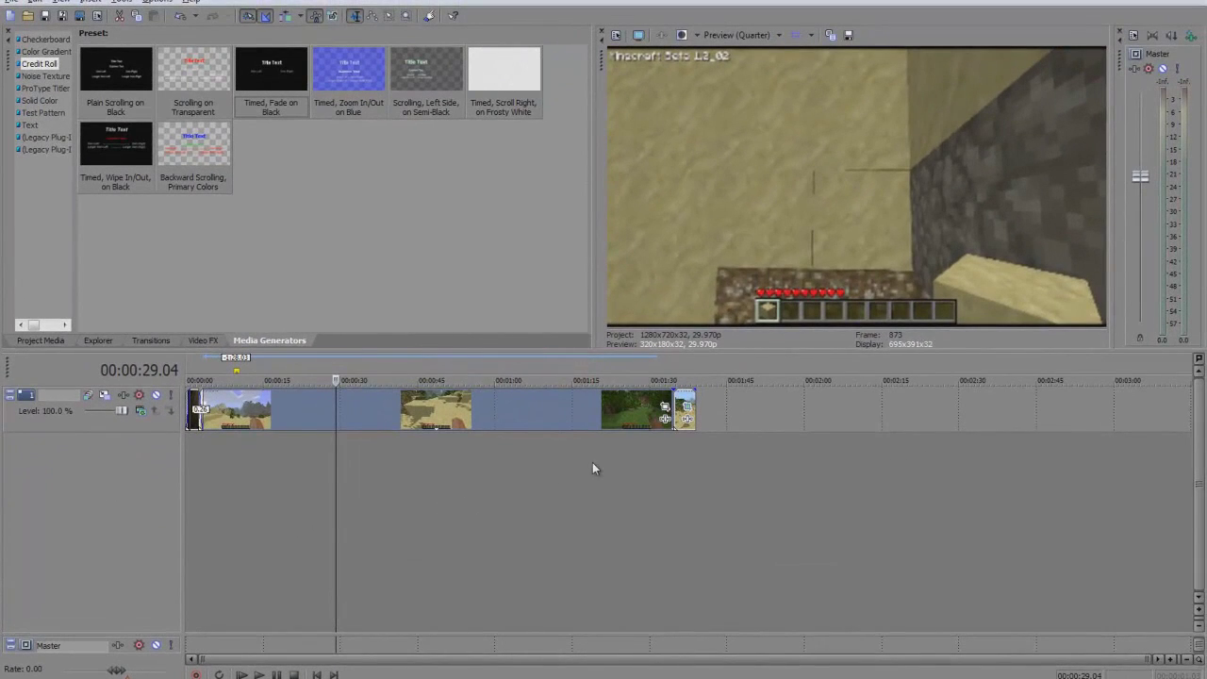
- Split the main gameplay clip at 00:00:42.27 and 00:00:48.19 to isolate a short section
left_click(655, 461)
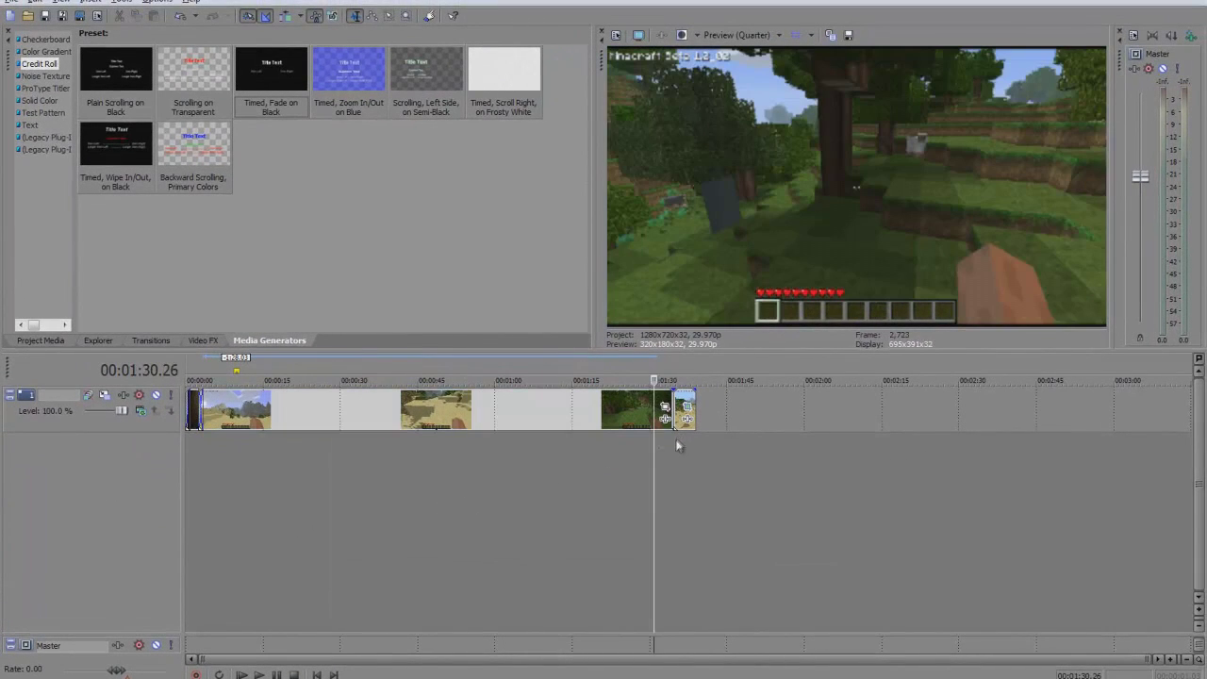
left_click(406, 455)
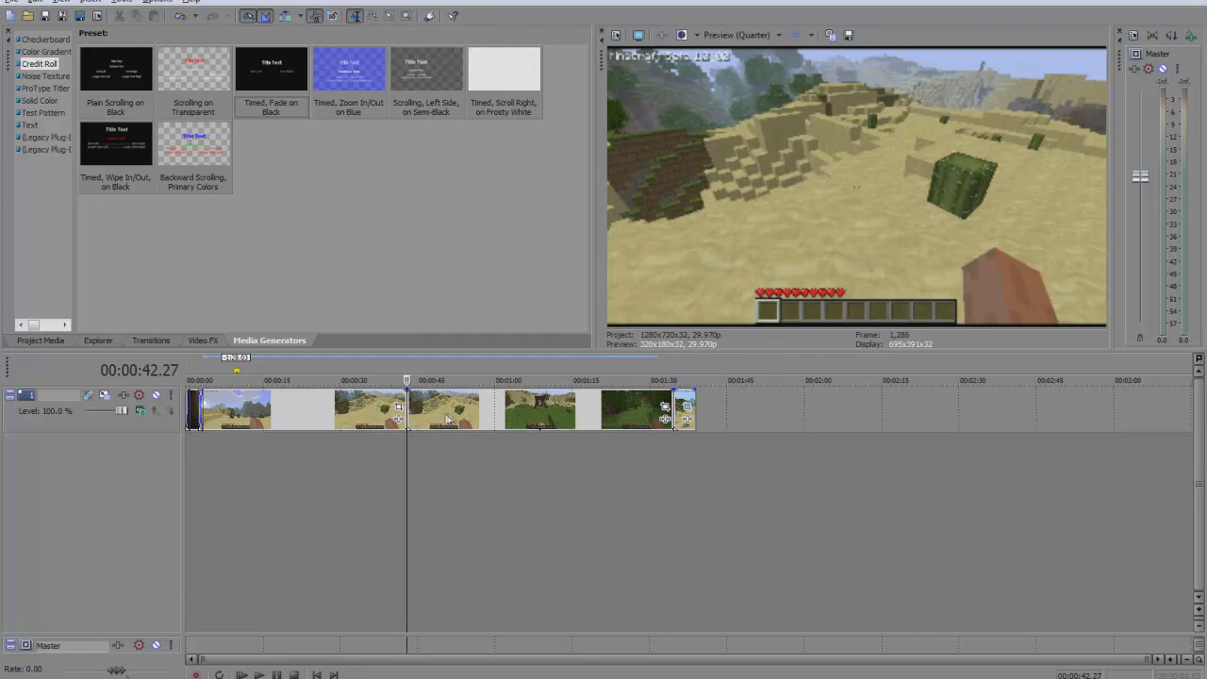
left_click(439, 414)
scroll(420, 442, "up", 5)
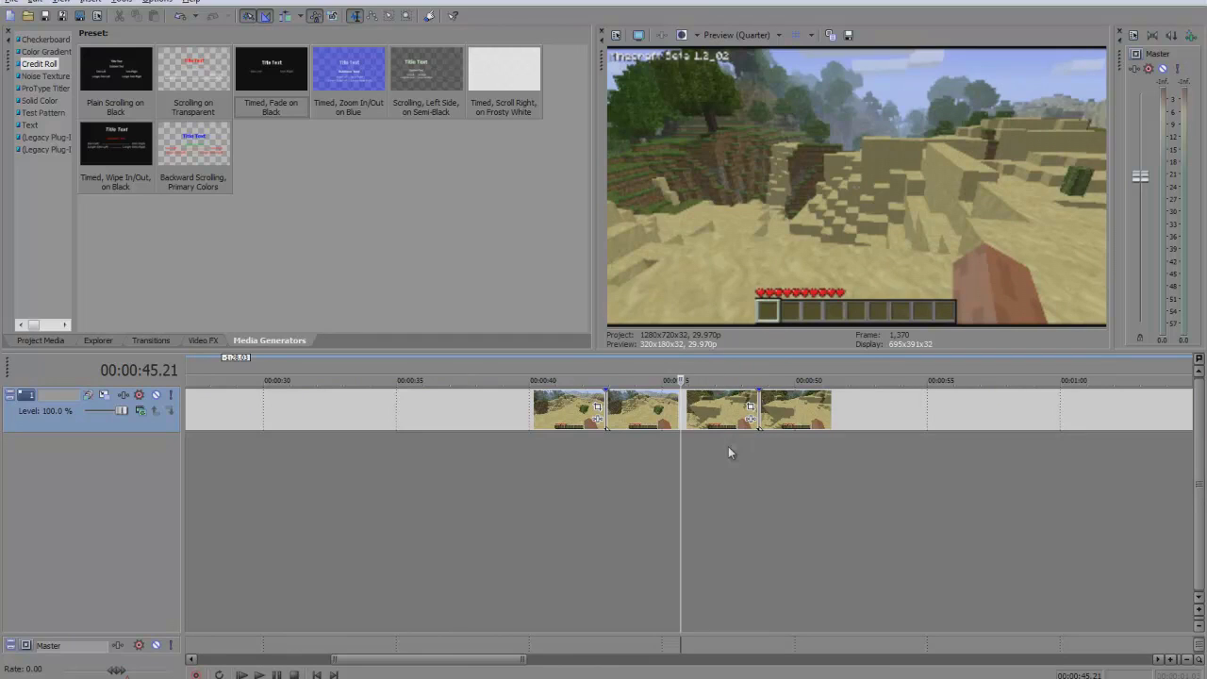
- Open Event Pan/Crop for the isolated section and scrub its keyframe timeline to the end and back to 00:00:00.00
left_click(750, 407)
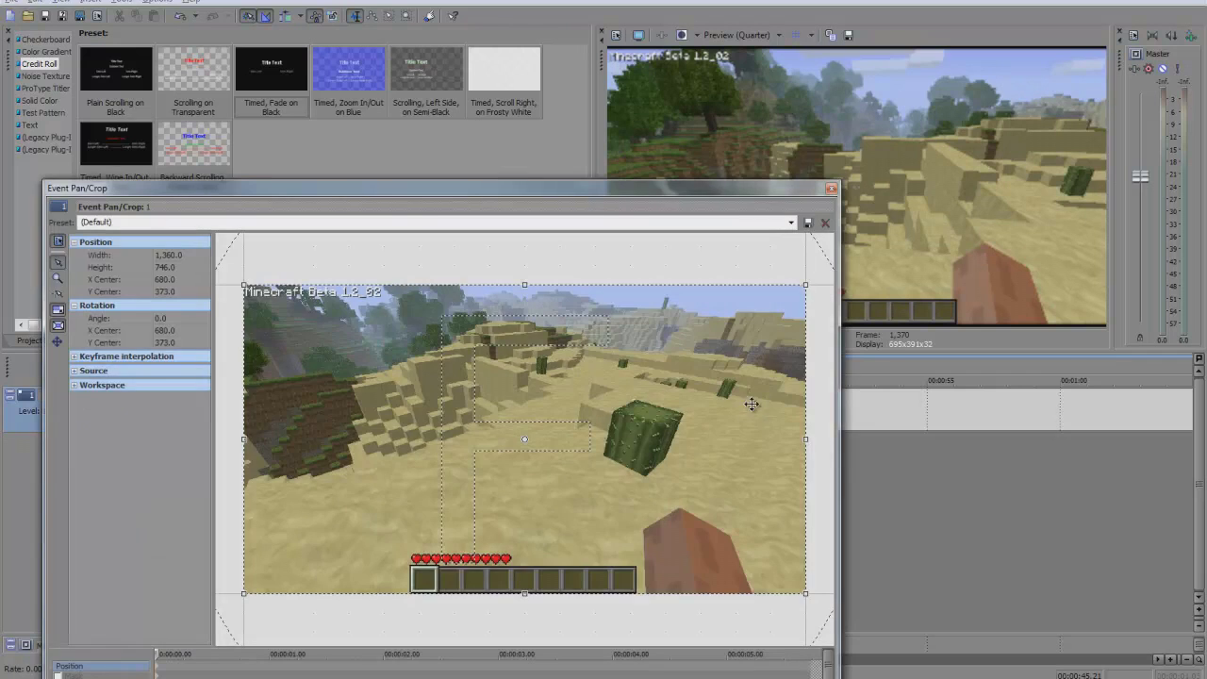
left_click_drag(711, 191, 780, 120)
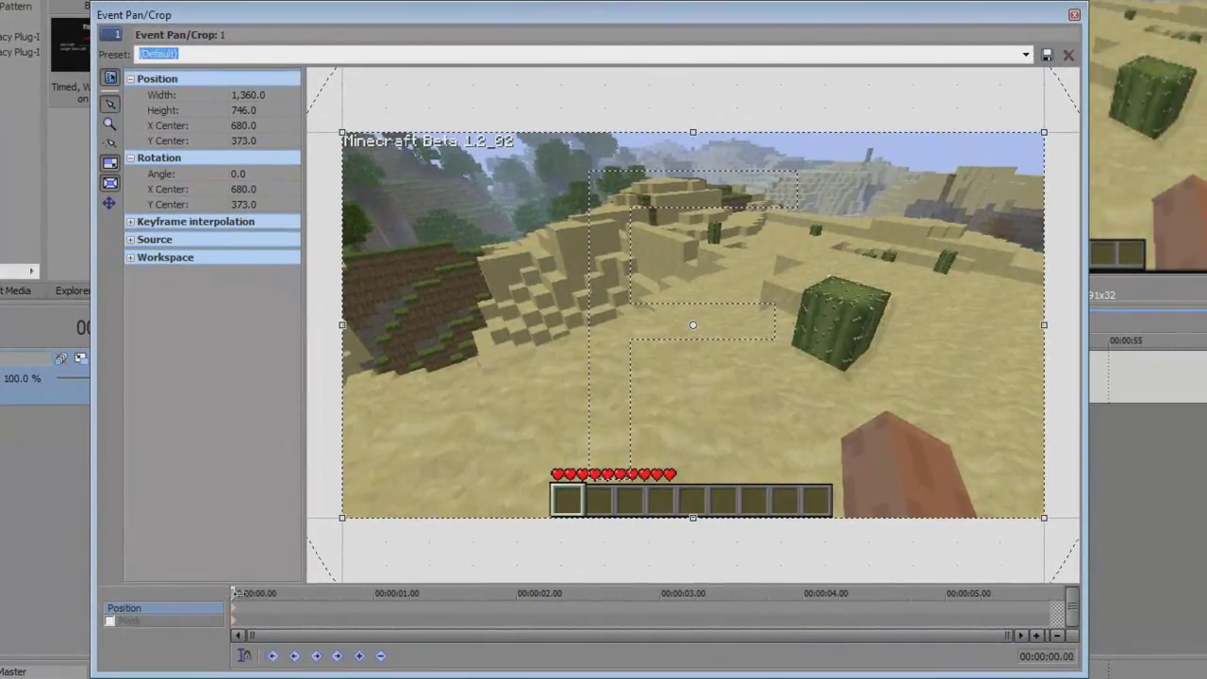
left_click_drag(227, 587, 1051, 593)
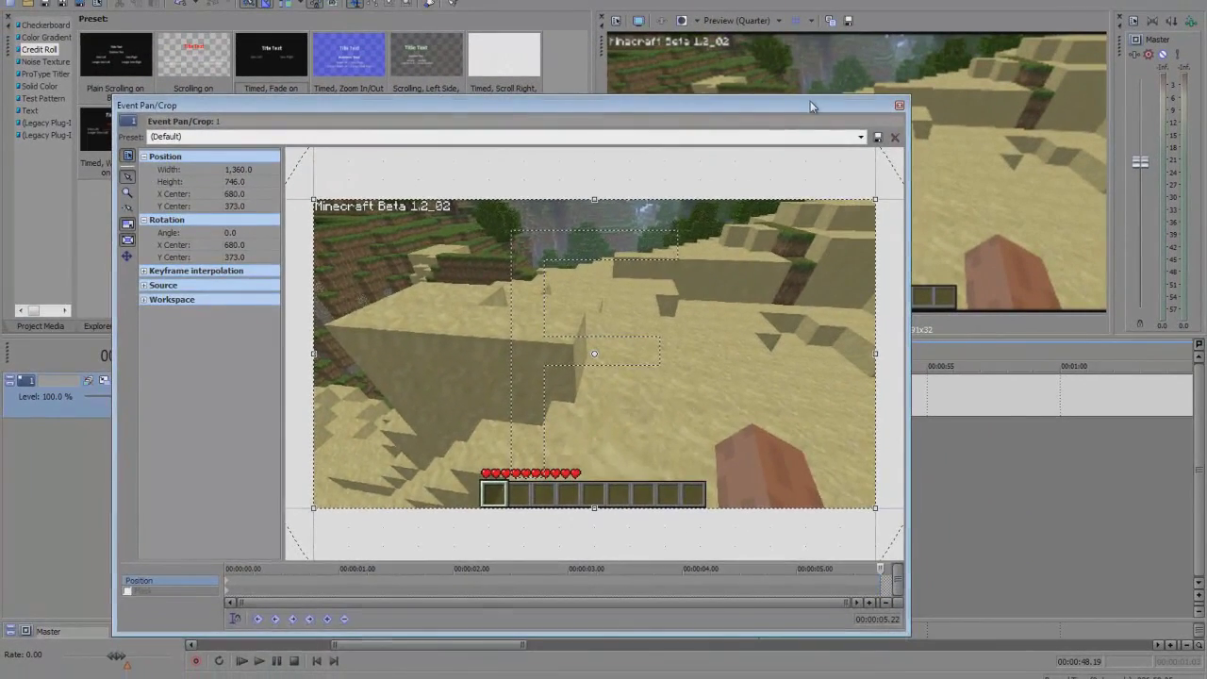
left_click_drag(810, 106, 751, 557)
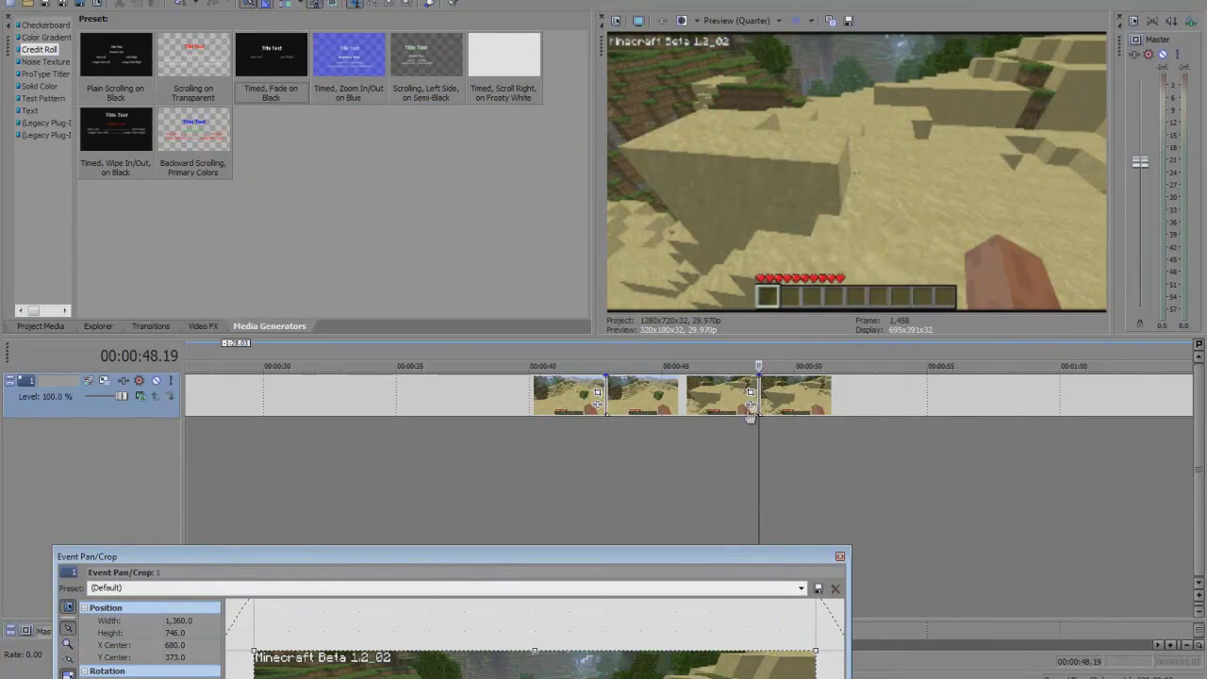
left_click_drag(744, 545, 669, 424)
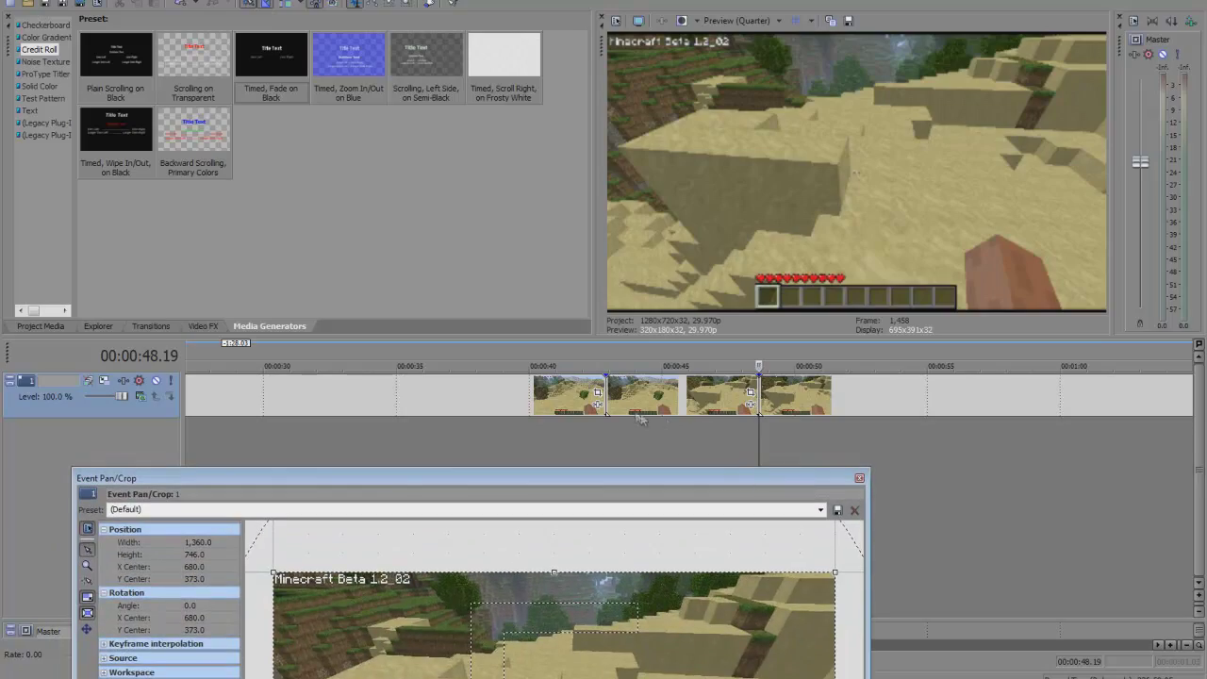
left_click_drag(600, 478, 663, 73)
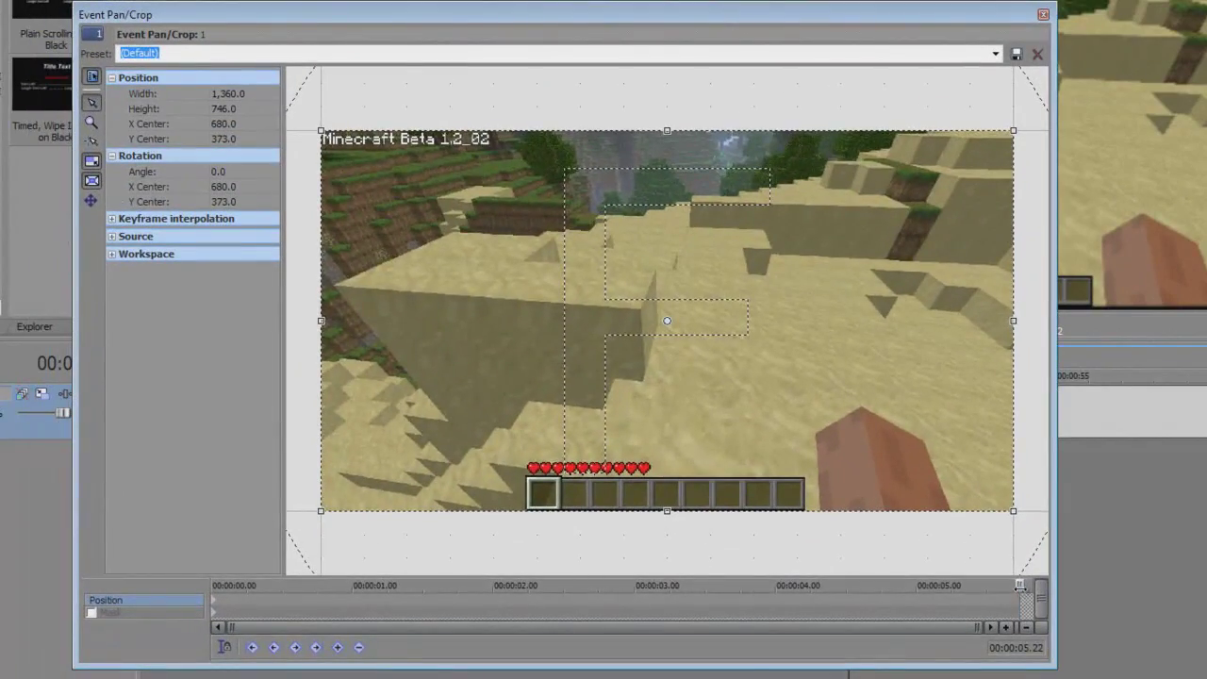
left_click_drag(1018, 585, 196, 595)
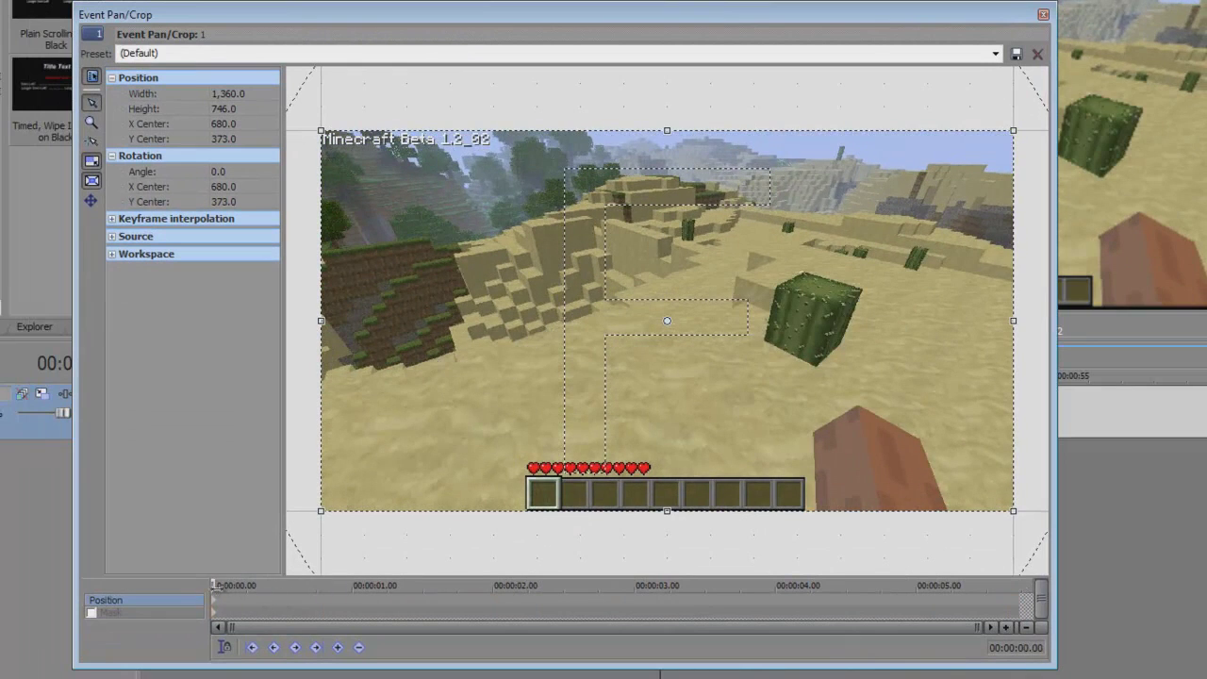
- At 00:00:02.28 on the keyframe timeline, shrink the crop frame to 510.0 wide by 279.8 high around its centre
left_click_drag(216, 585, 635, 586)
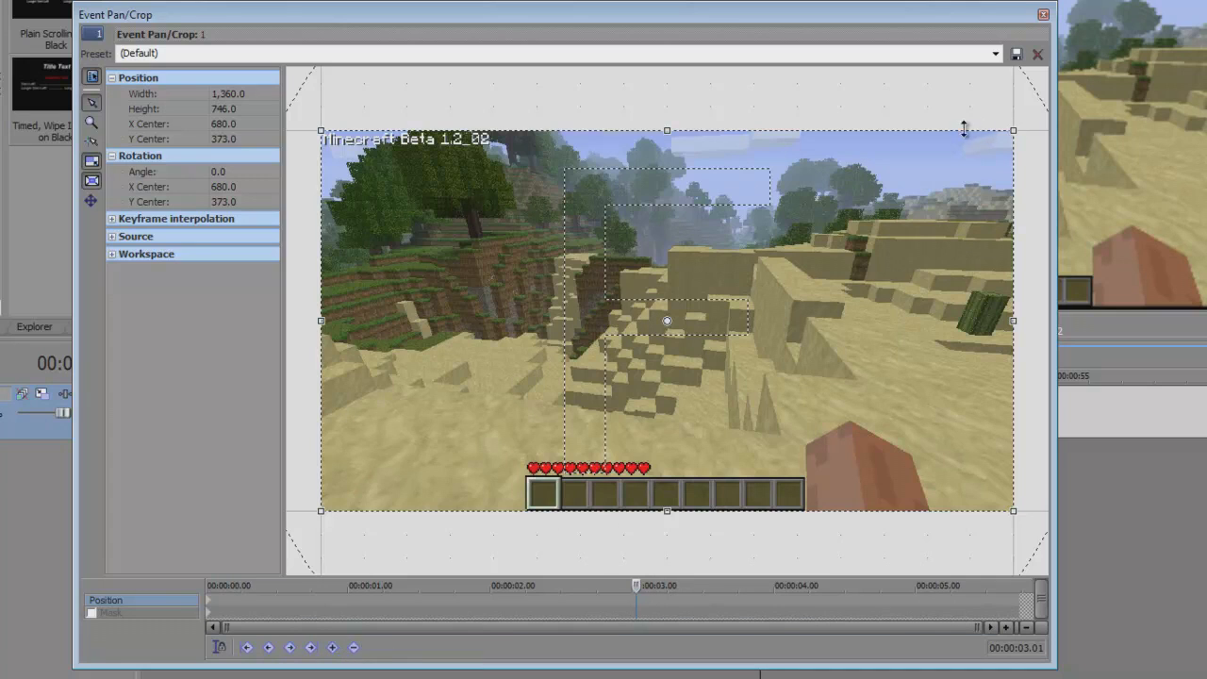
mouse_move(637, 586)
left_mouse_down()
mouse_move(603, 587)
mouse_move(621, 592)
left_mouse_up()
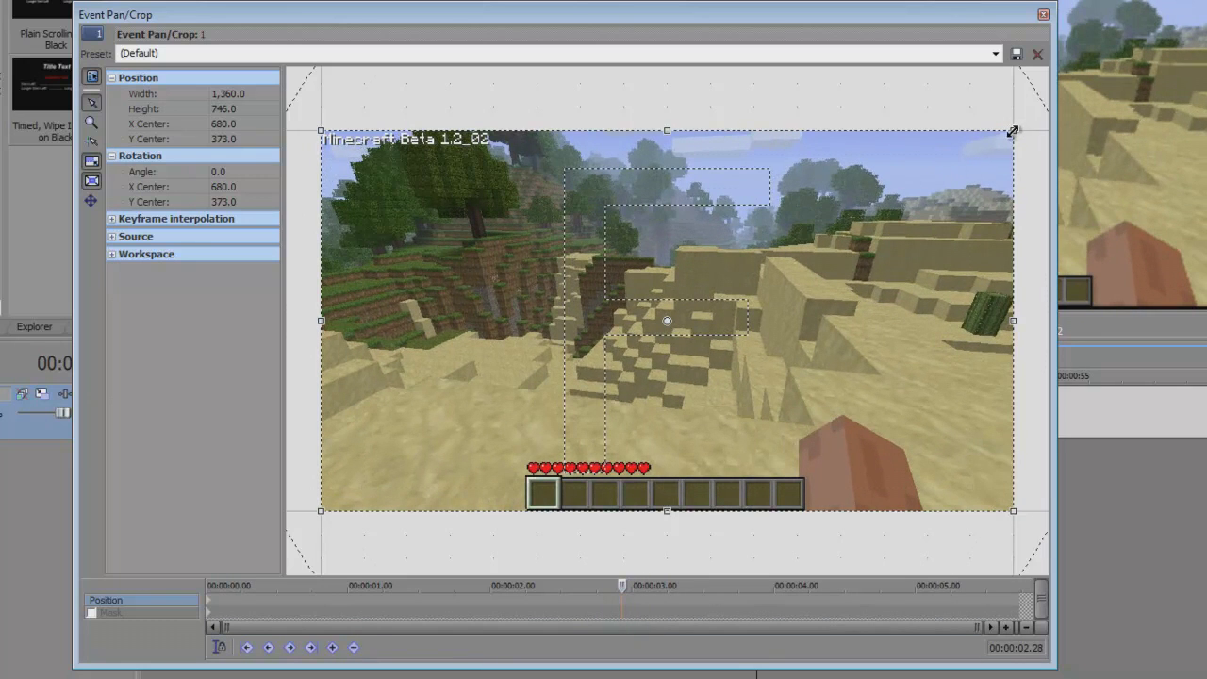
left_click_drag(1011, 132, 851, 261)
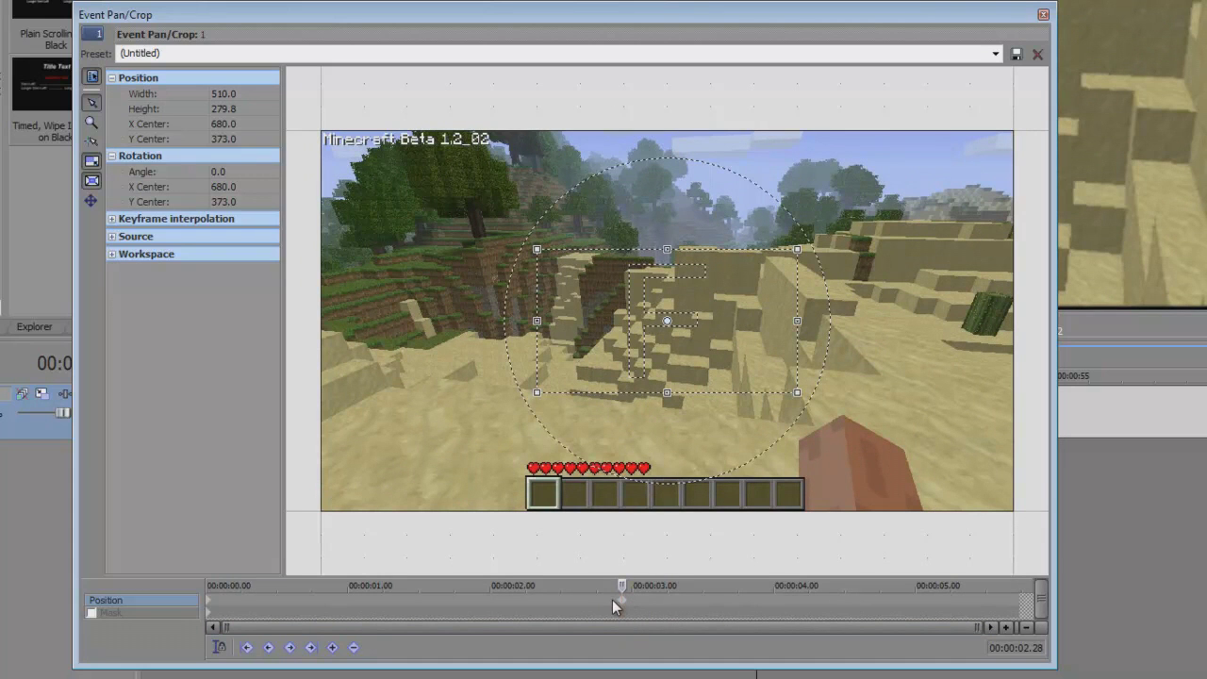
- At 00:00:05.22 on the keyframe timeline, enlarge the crop frame to the full 1,360.0 by 746.0 and scrub back to 00:00:00.00
left_click_drag(621, 585, 1019, 585)
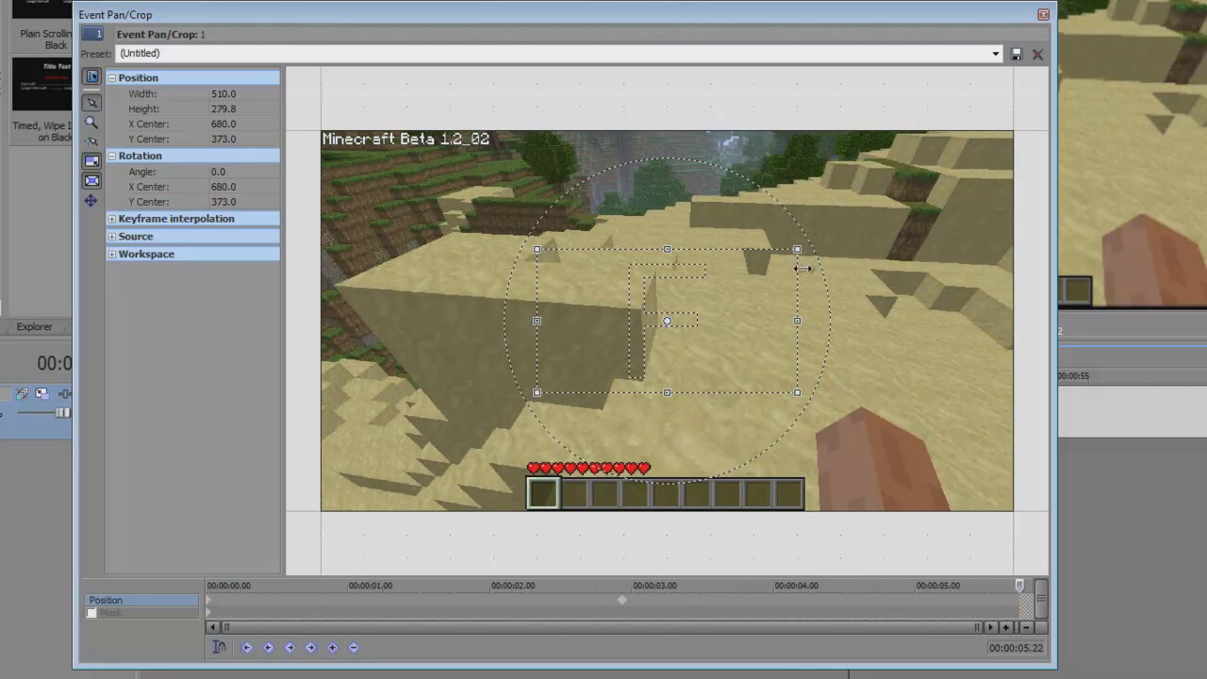
left_click_drag(796, 247, 997, 122)
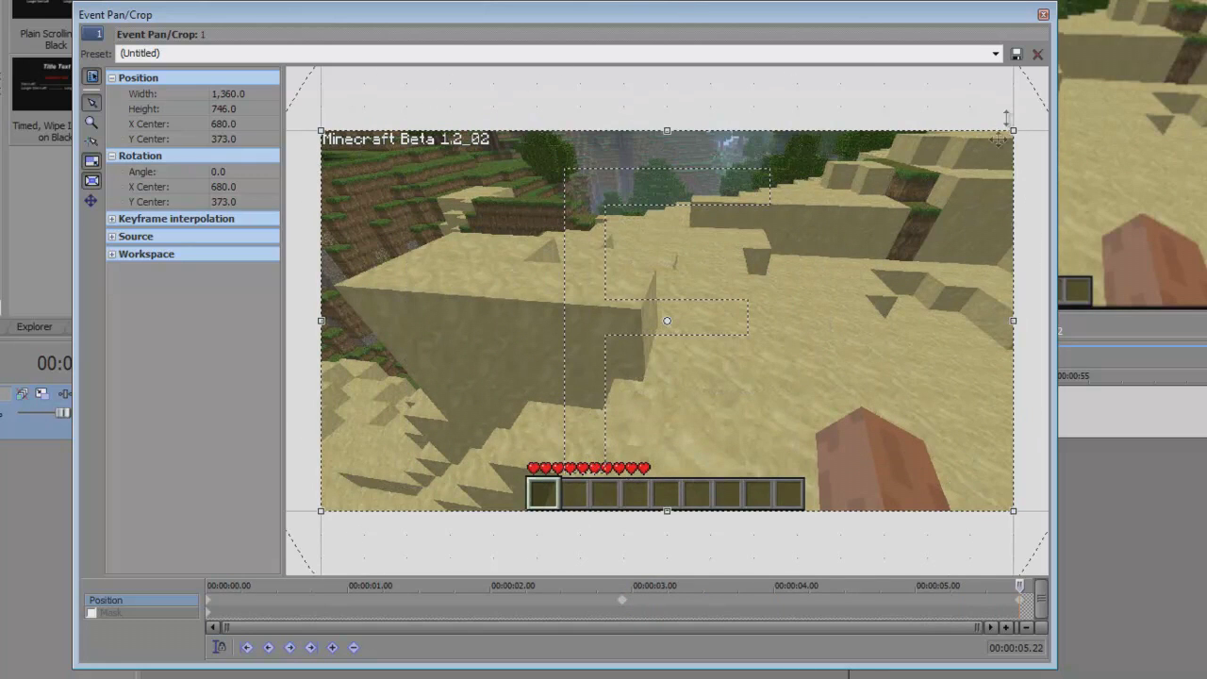
key("space")
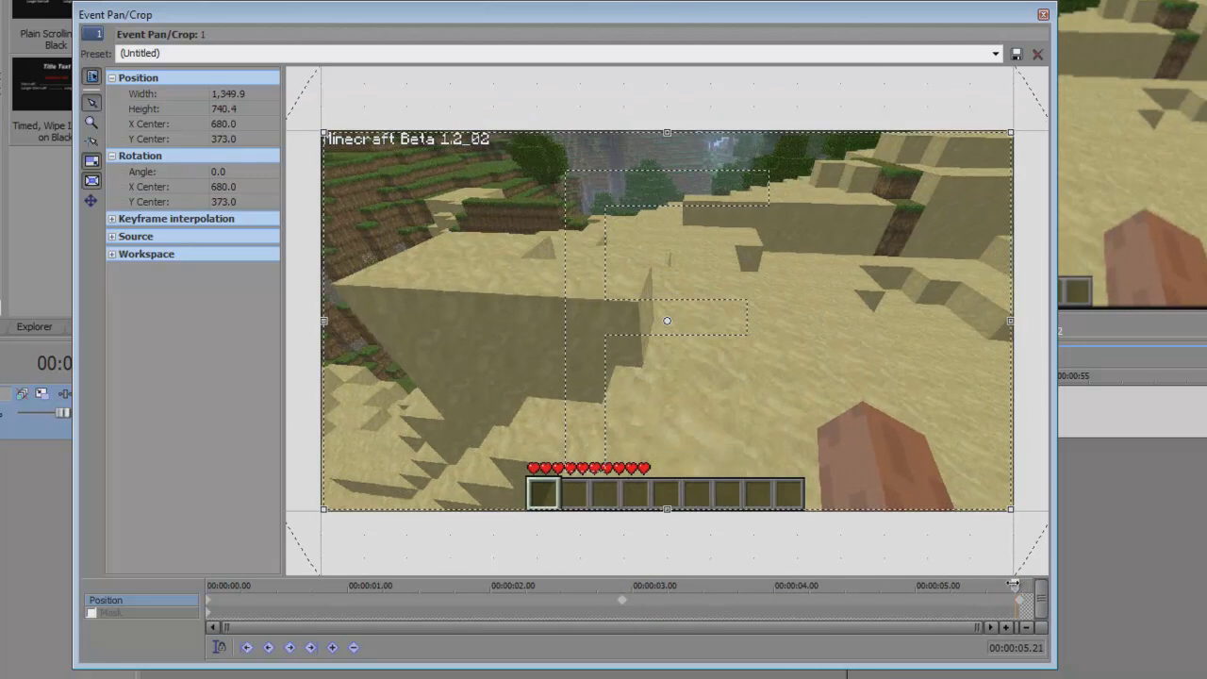
key("space")
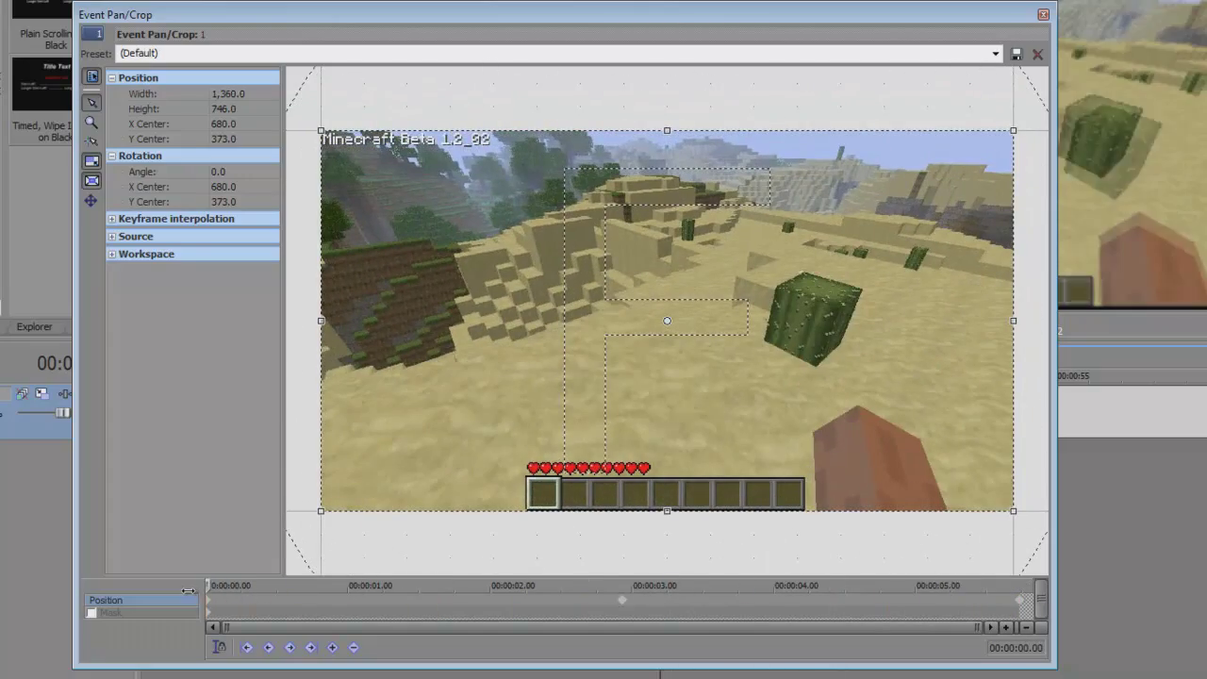
- Scrub the pan/crop keyframes to the end and play the project timeline from 00:00:41.20 to preview the zoom
left_click_drag(204, 585, 1049, 577)
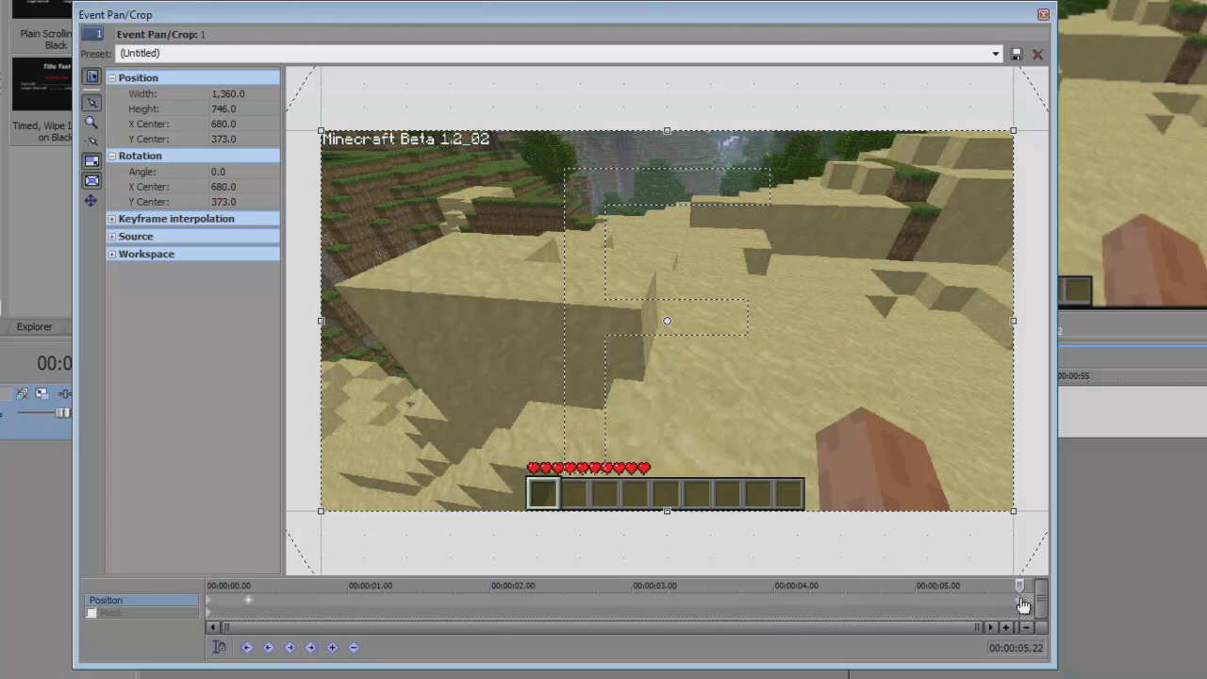
mouse_move(1016, 578)
left_mouse_down()
mouse_move(147, 593)
mouse_move(1019, 586)
left_mouse_up()
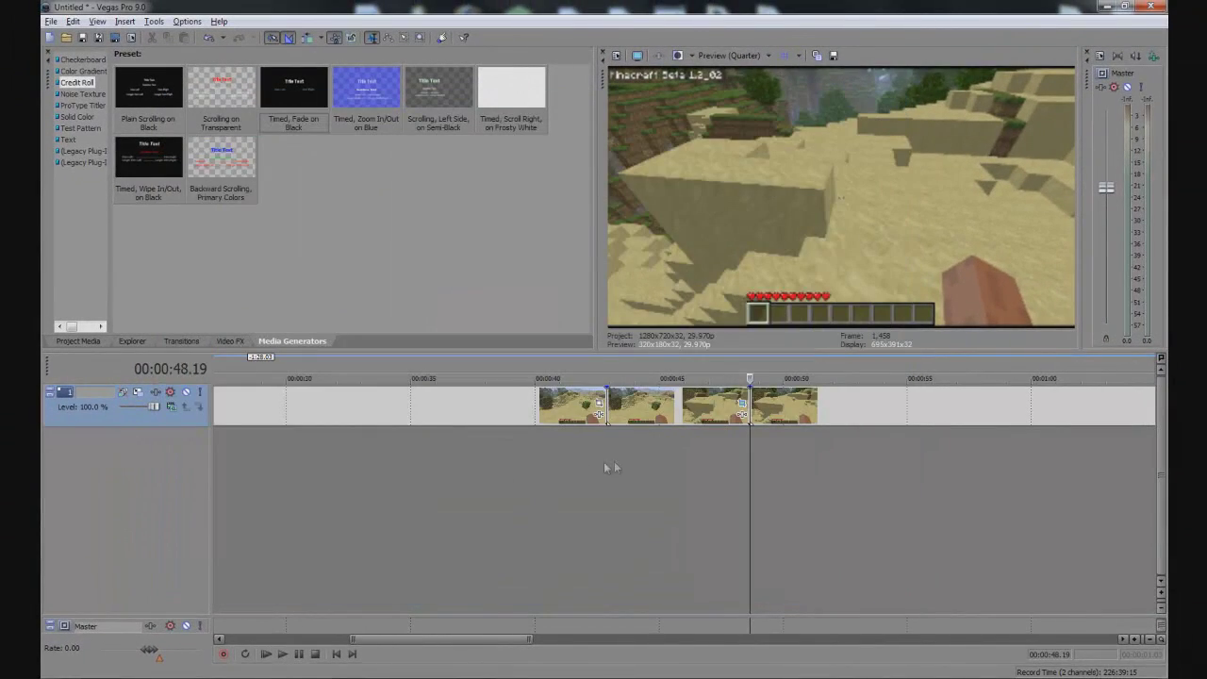
left_click(577, 471)
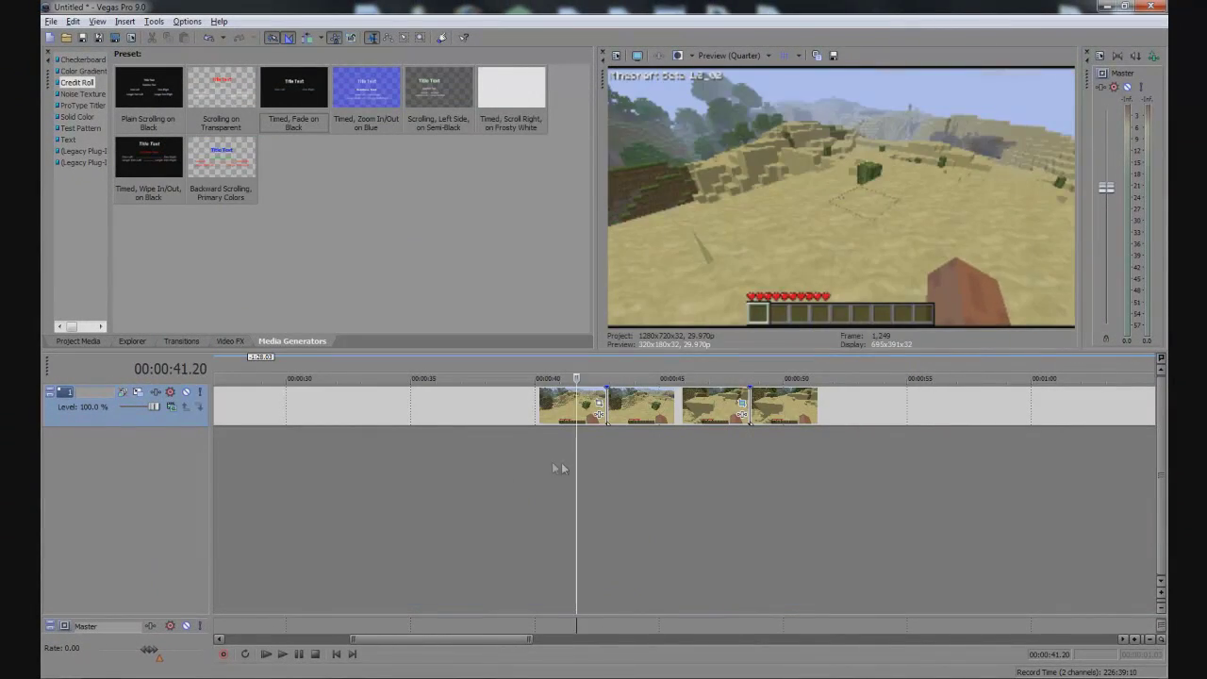
key("space")
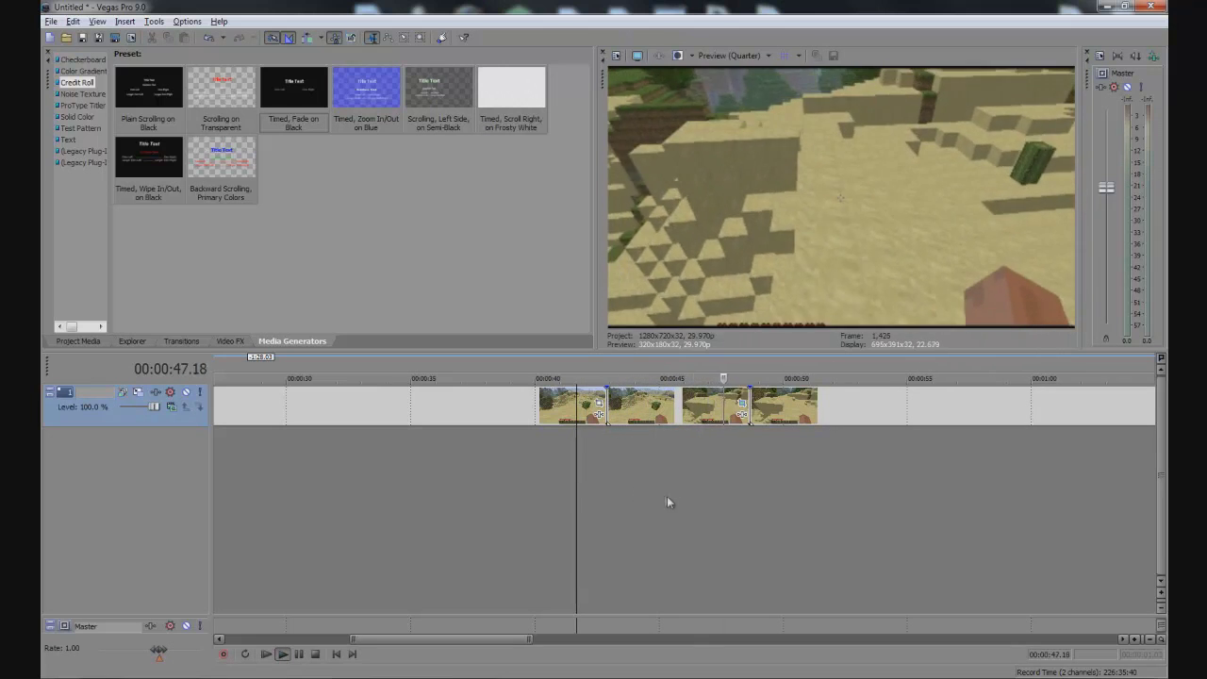
key("space")
- Rotate the isolated section's crop frame to 180.0 degrees at the 00:00:02.23 keyframe and close Event Pan/Crop
left_click(742, 403)
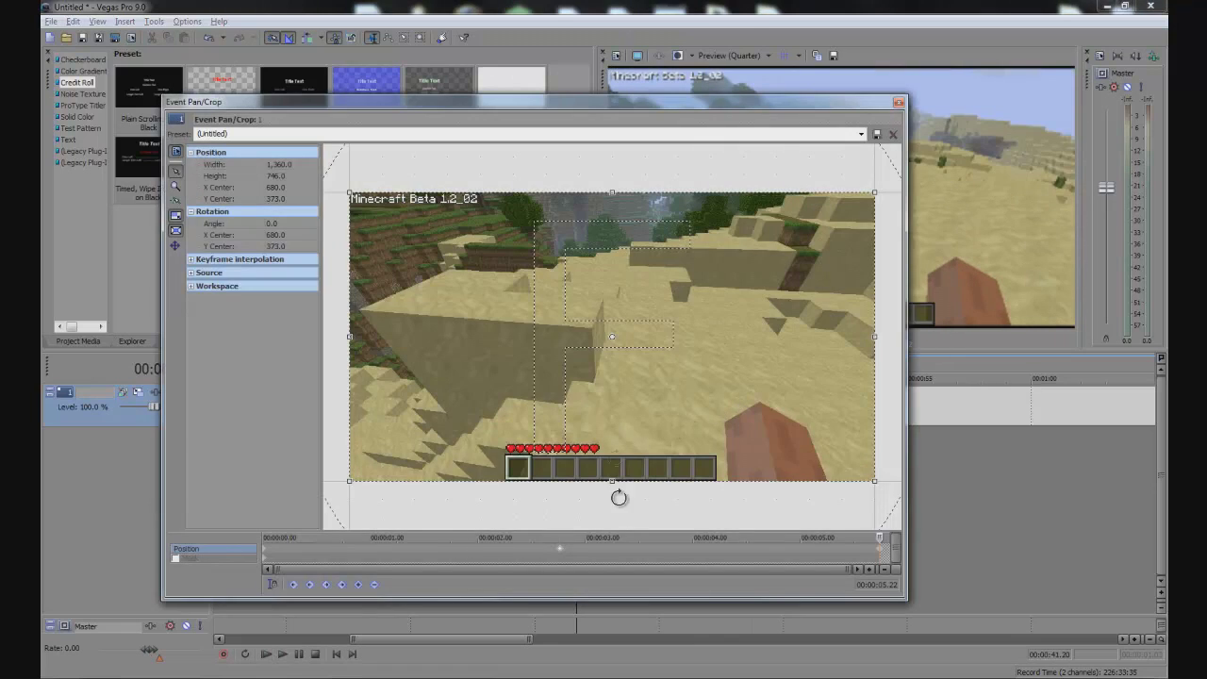
left_click_drag(878, 554, 560, 536)
left_click_drag(712, 272, 519, 397)
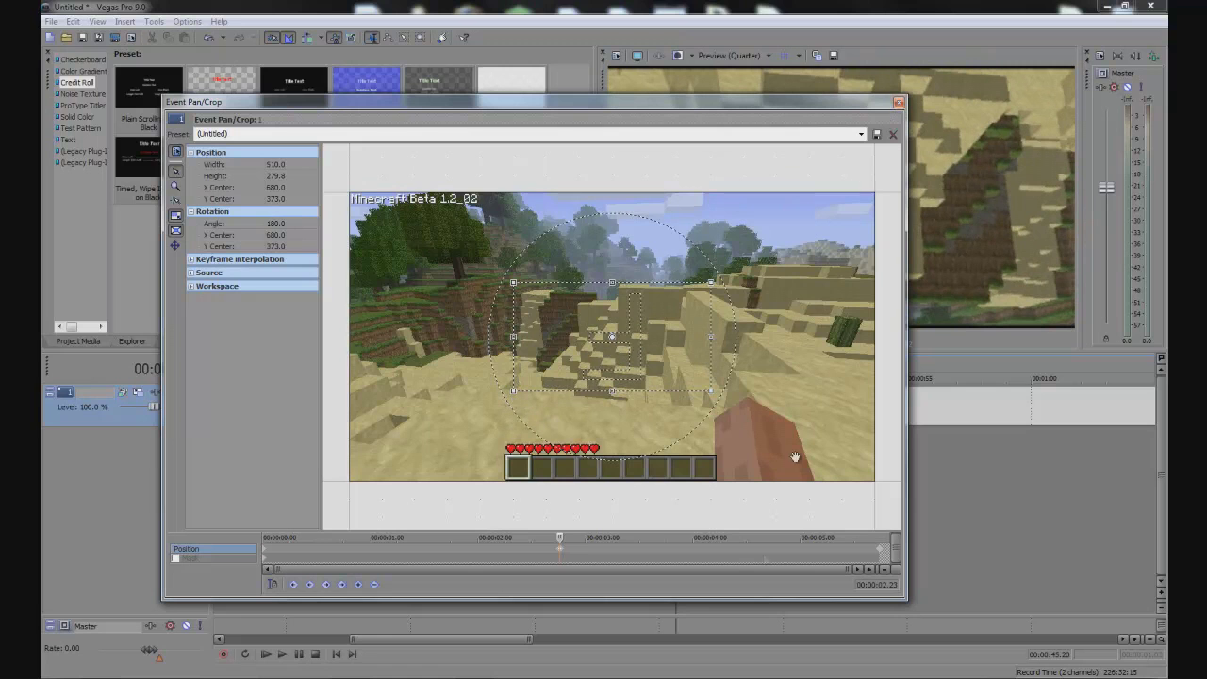
key("space")
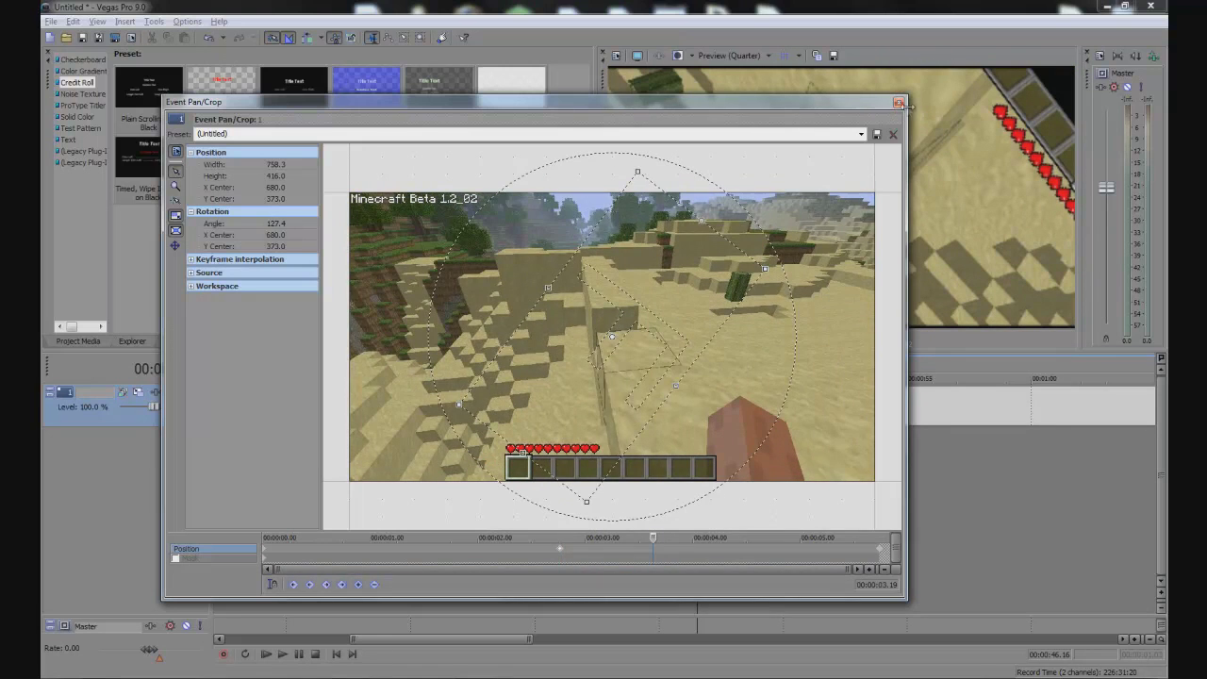
left_click(899, 102)
- Play the timeline from 00:00:41.07 to preview the rotation, and review the section's Event Pan/Crop settings with the playhead at 00:00:47.12
left_click(566, 470)
key("space")
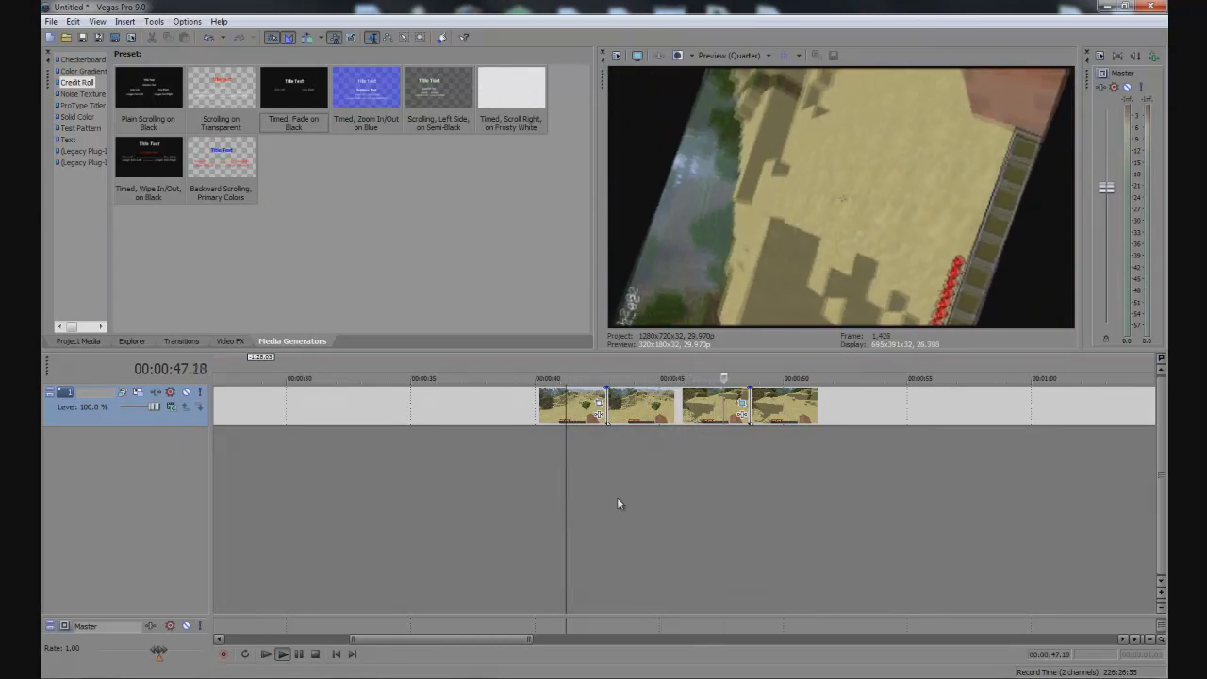
key("space")
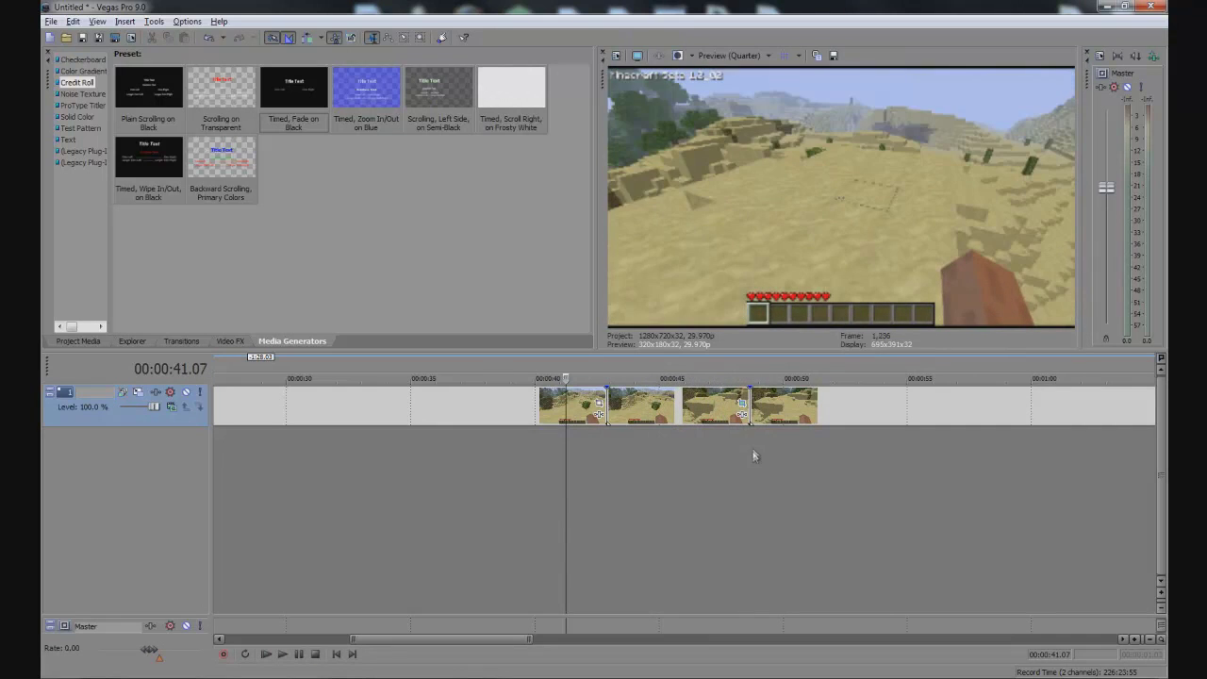
left_click(719, 451)
left_click(741, 403)
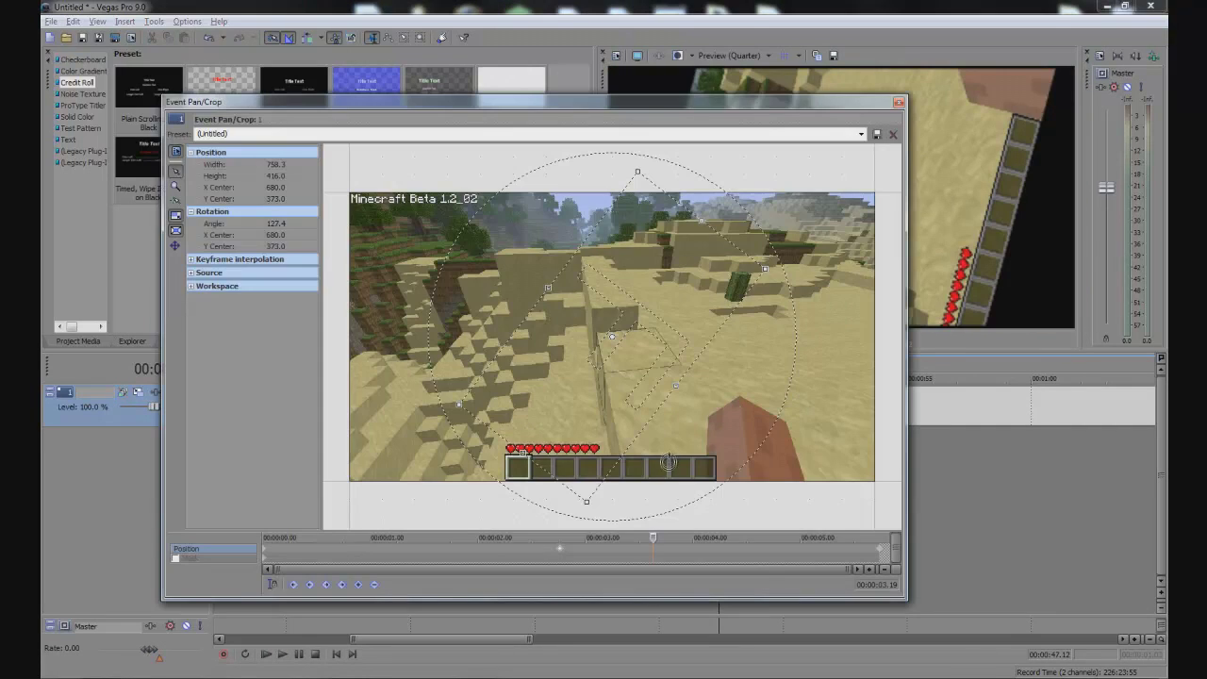
left_click(899, 102)
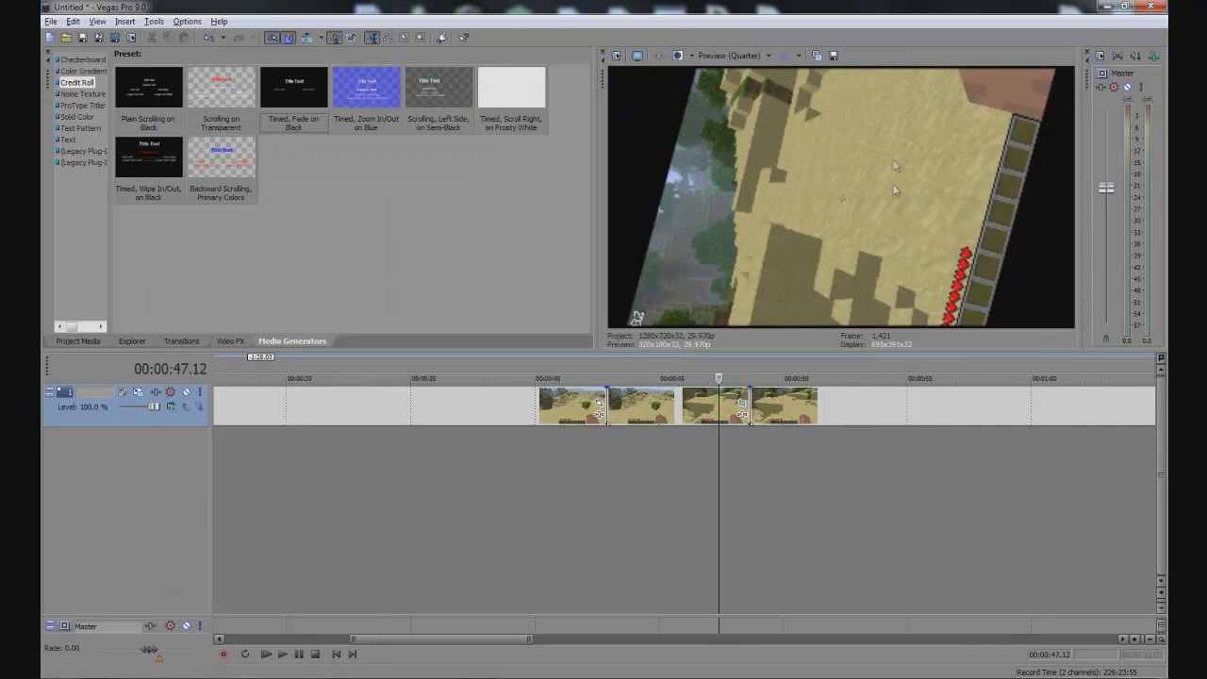
- Split the remaining gameplay clip at 00:00:53.24 and add the Sony Levels video effect to the section just before the split
left_click(872, 410)
key("ctrl+v")
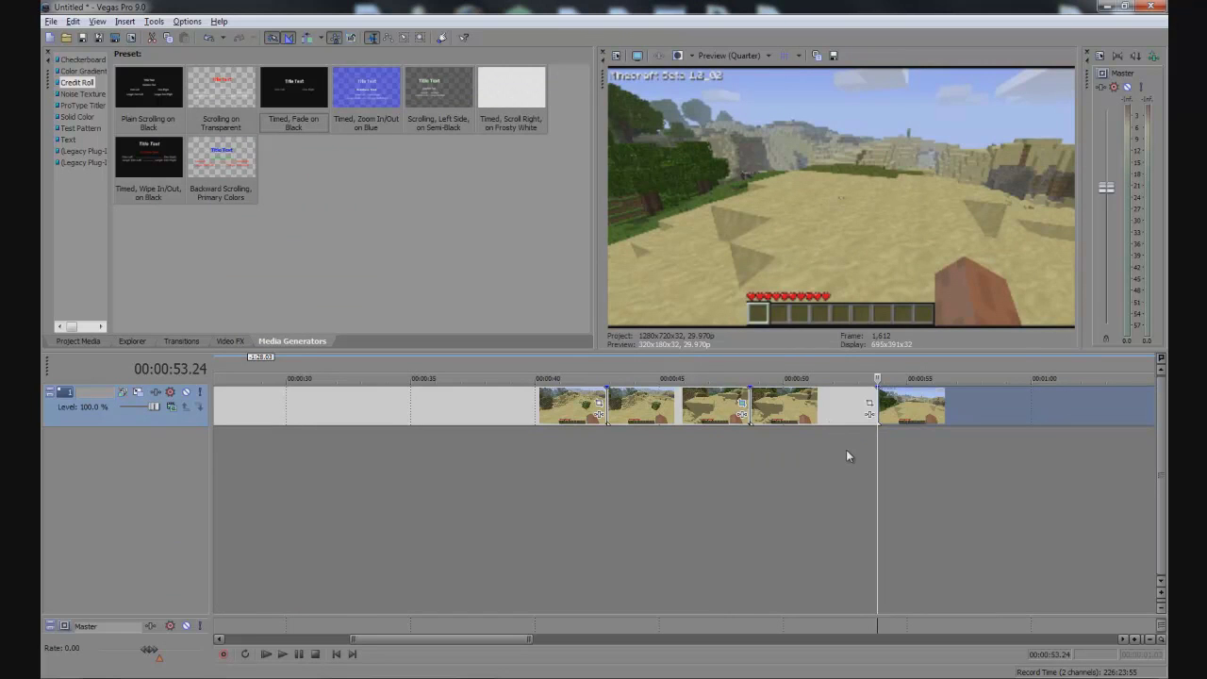
left_click(846, 449)
left_click(869, 415)
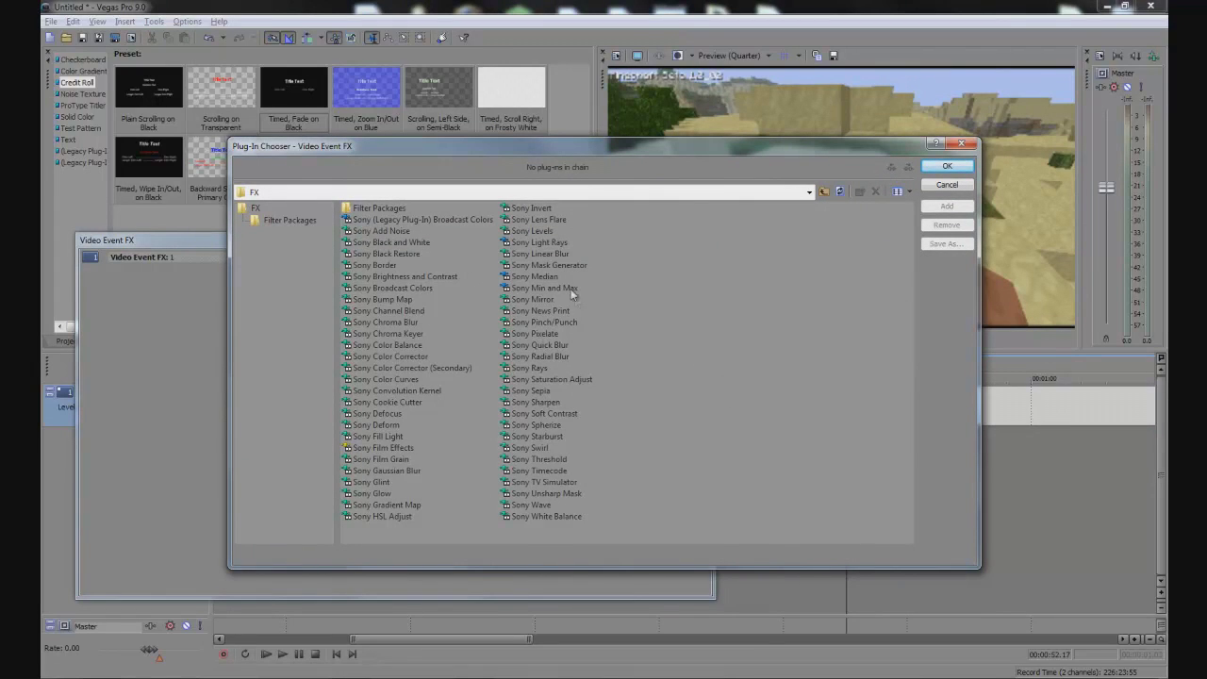
double_click(533, 231)
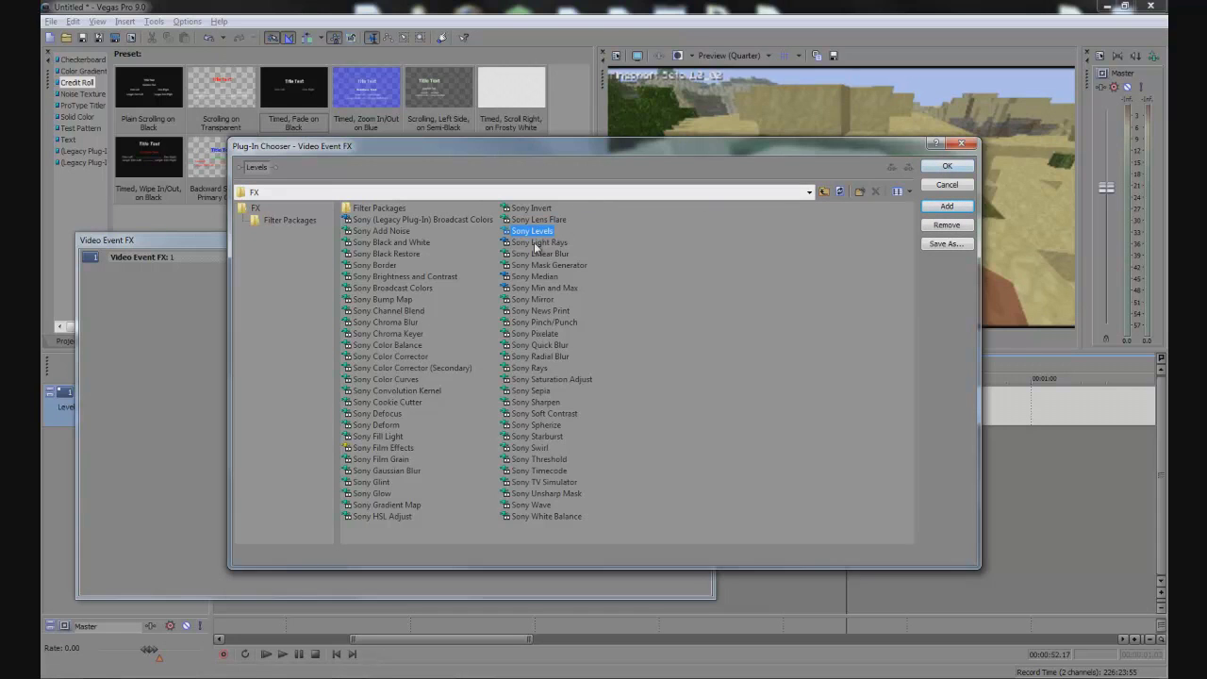
left_click(944, 167)
left_click(699, 240)
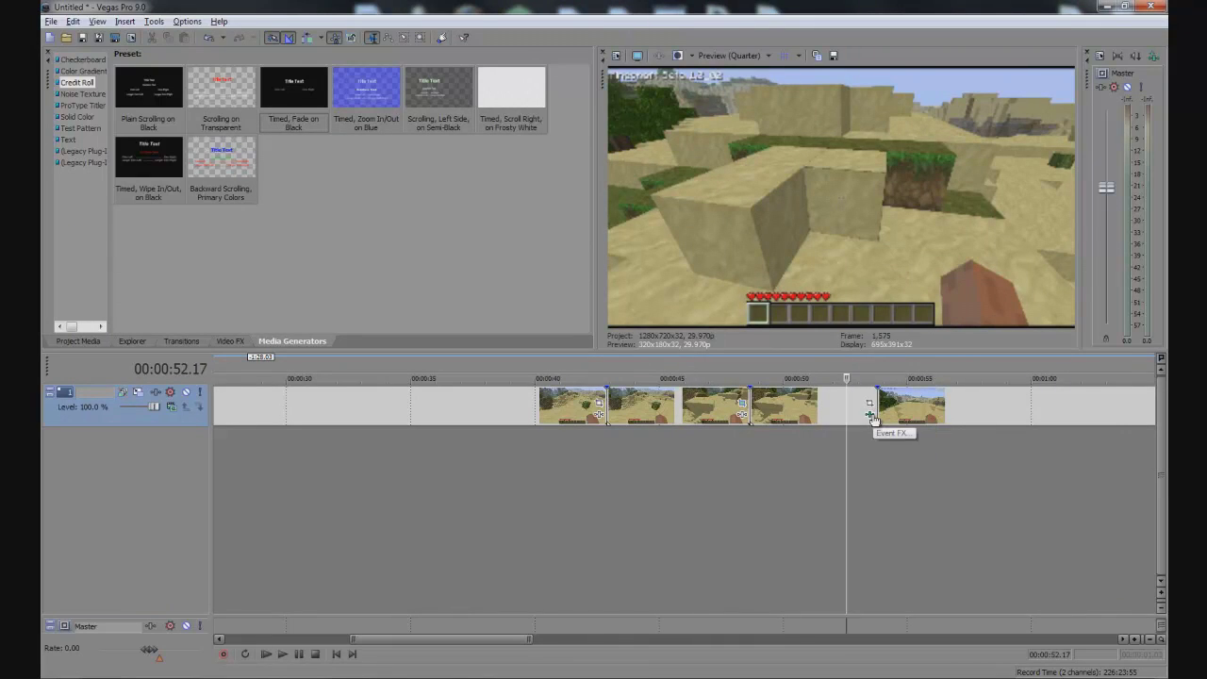
- Reopen the section's event effects and browse the plug-ins Levels, Color Corrector, Color Curves, Film Grain, Glow and HSL Adjust
left_click(873, 416)
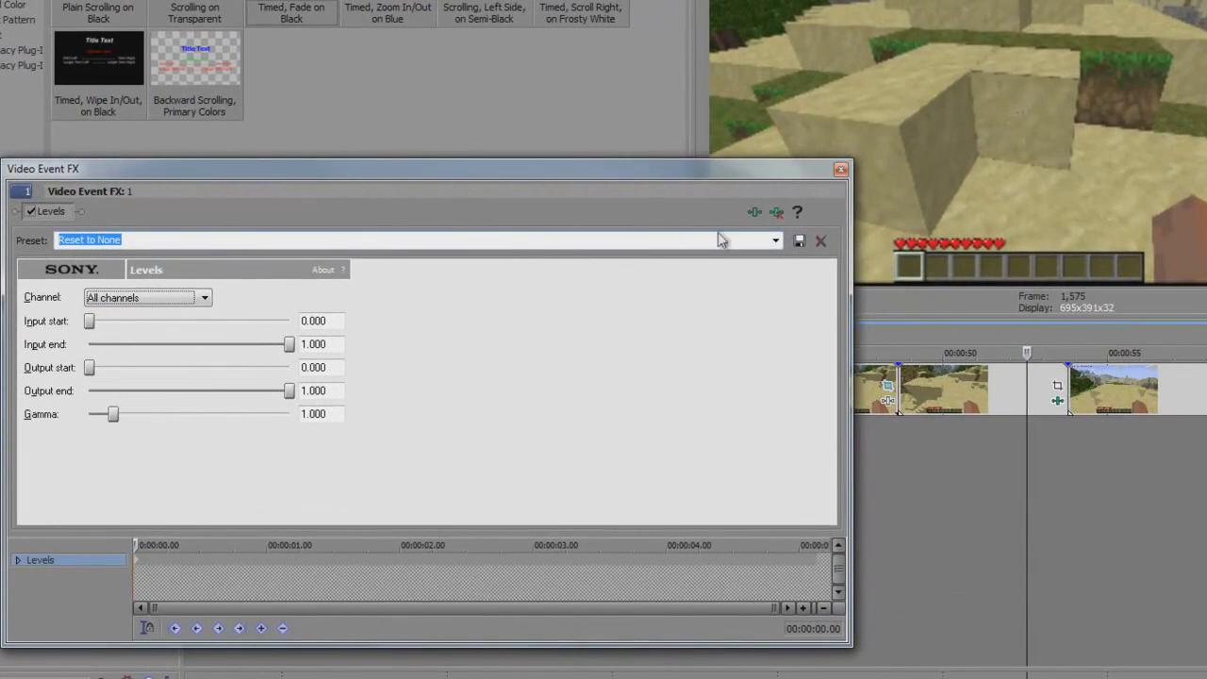
left_click(753, 212)
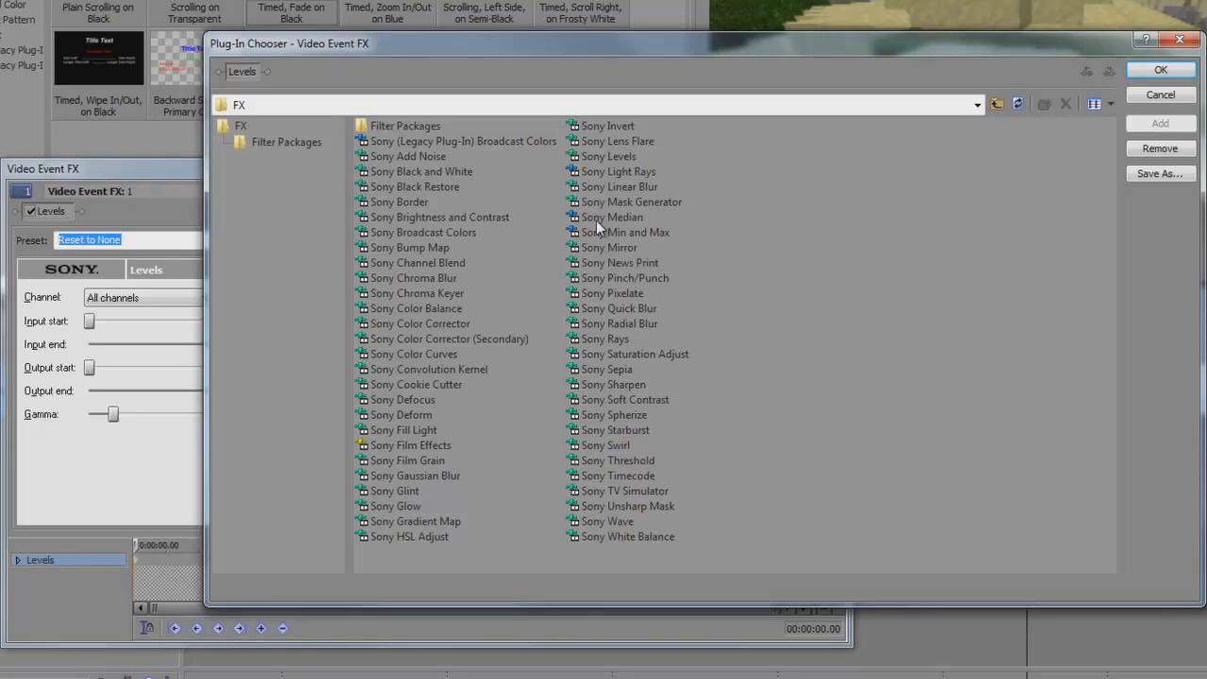
left_click(623, 159)
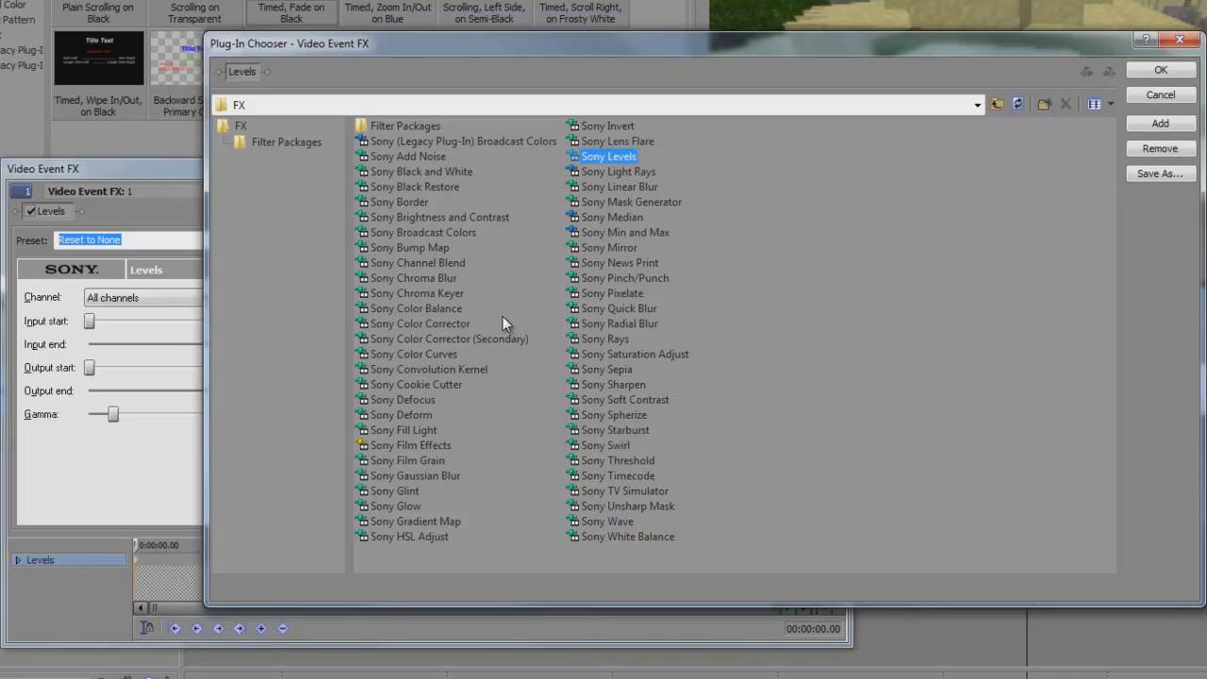
left_click(466, 324)
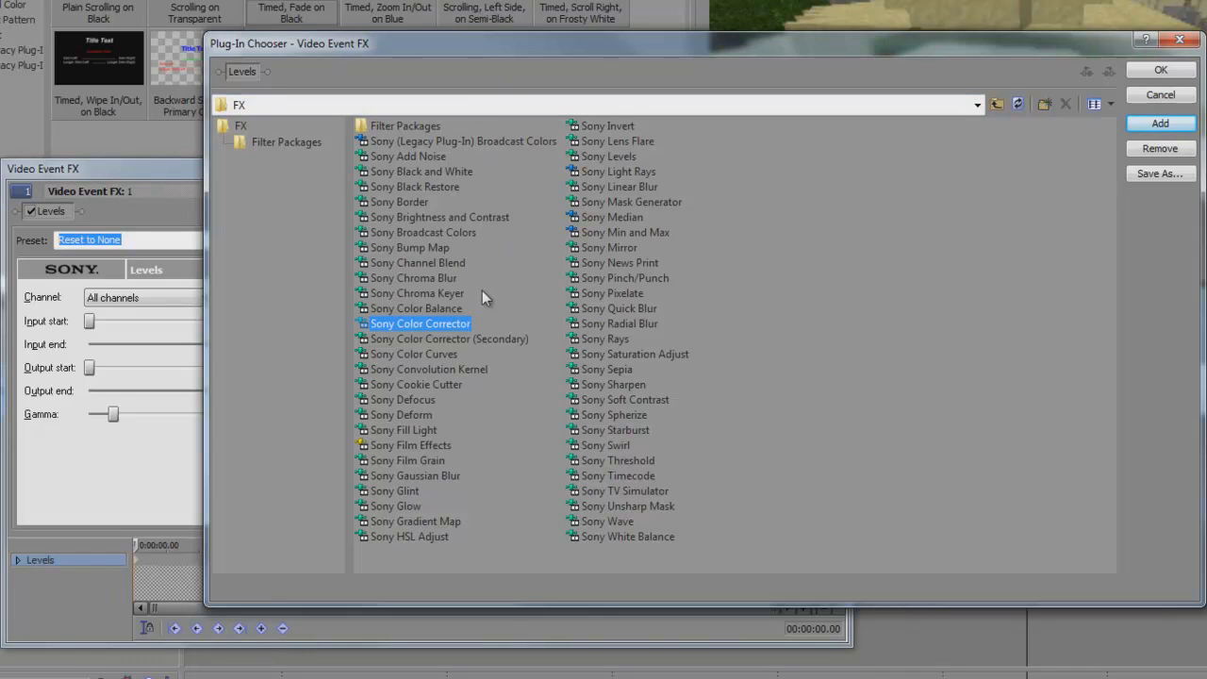
left_click(441, 355)
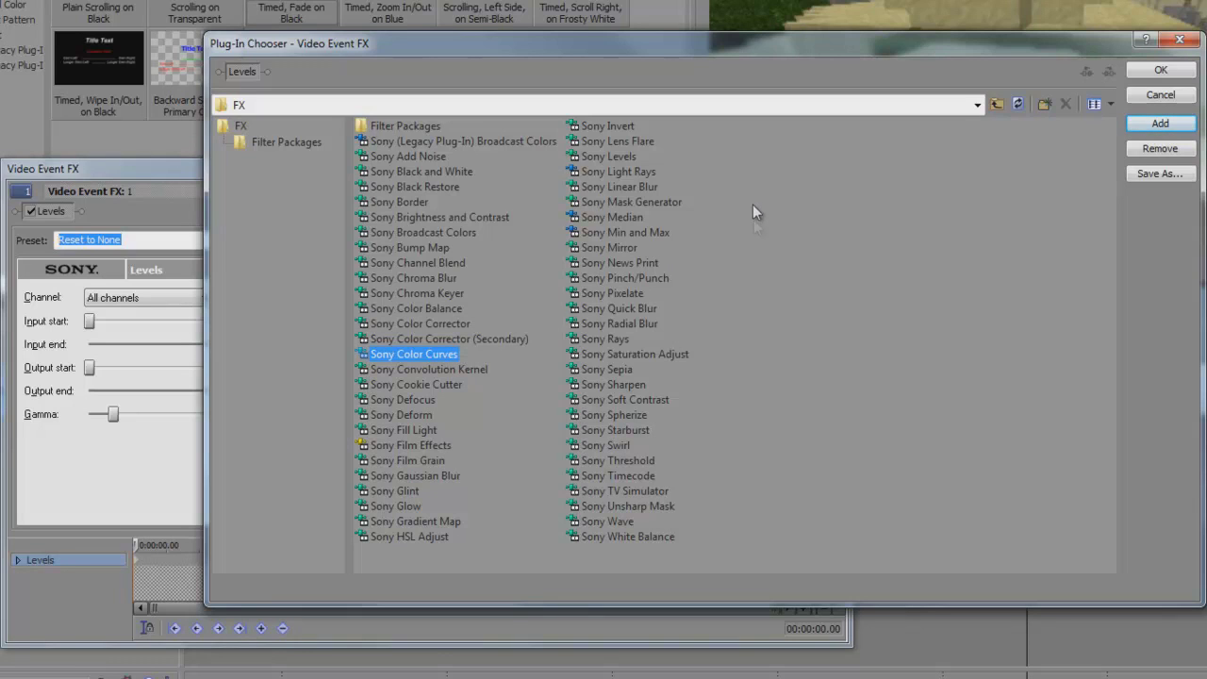
left_click(420, 461)
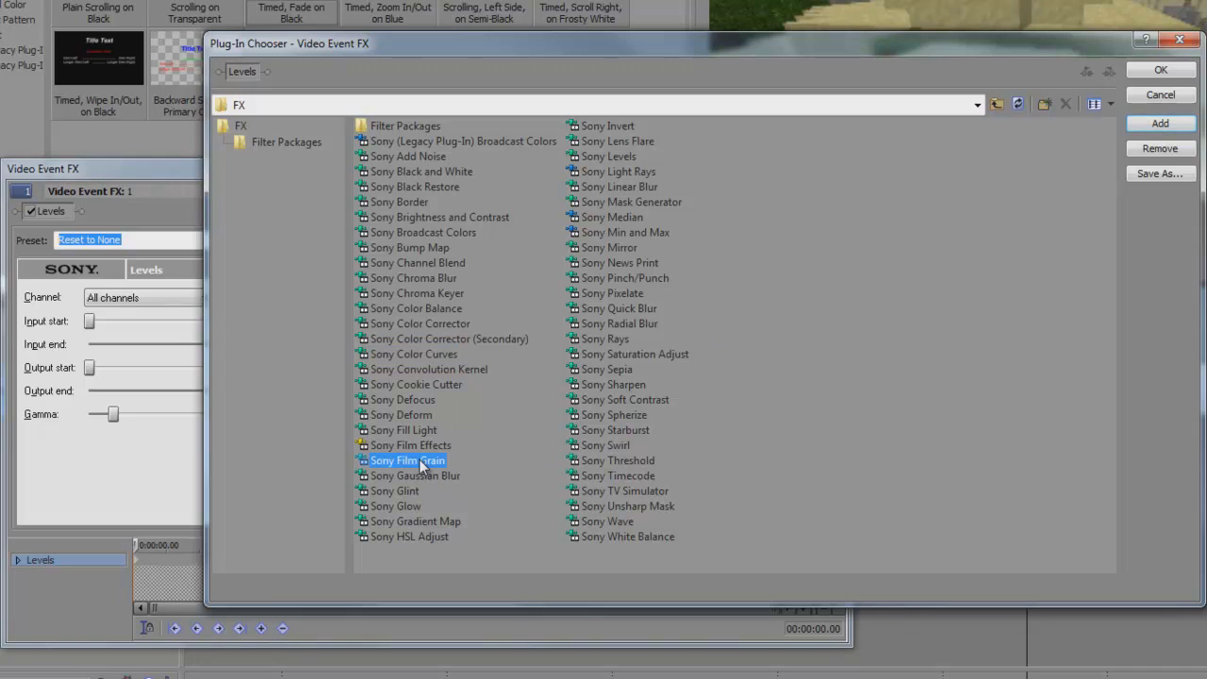
left_click(415, 506)
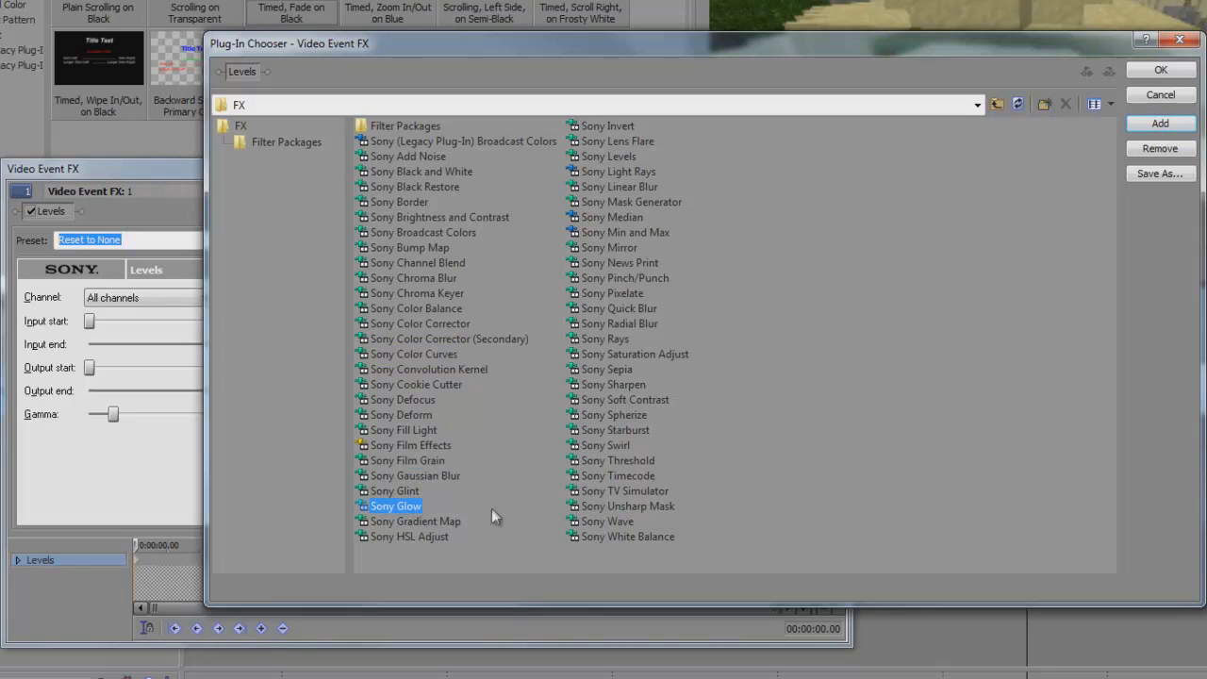
left_click(428, 535)
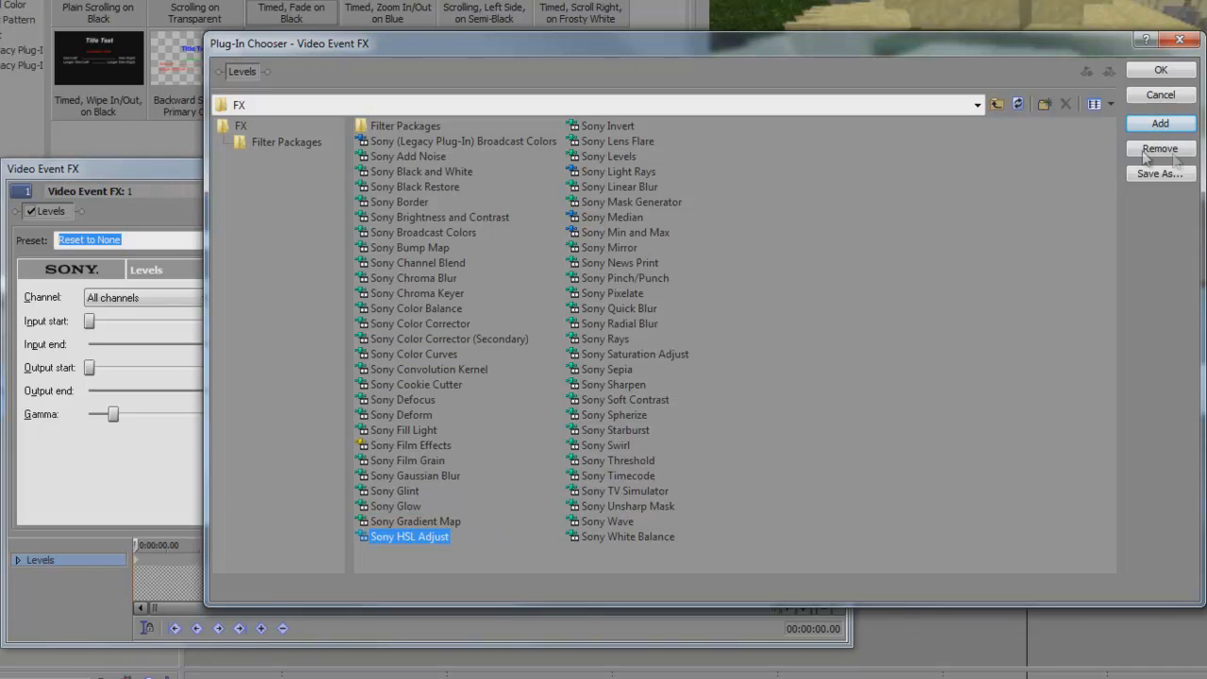
left_click(1160, 71)
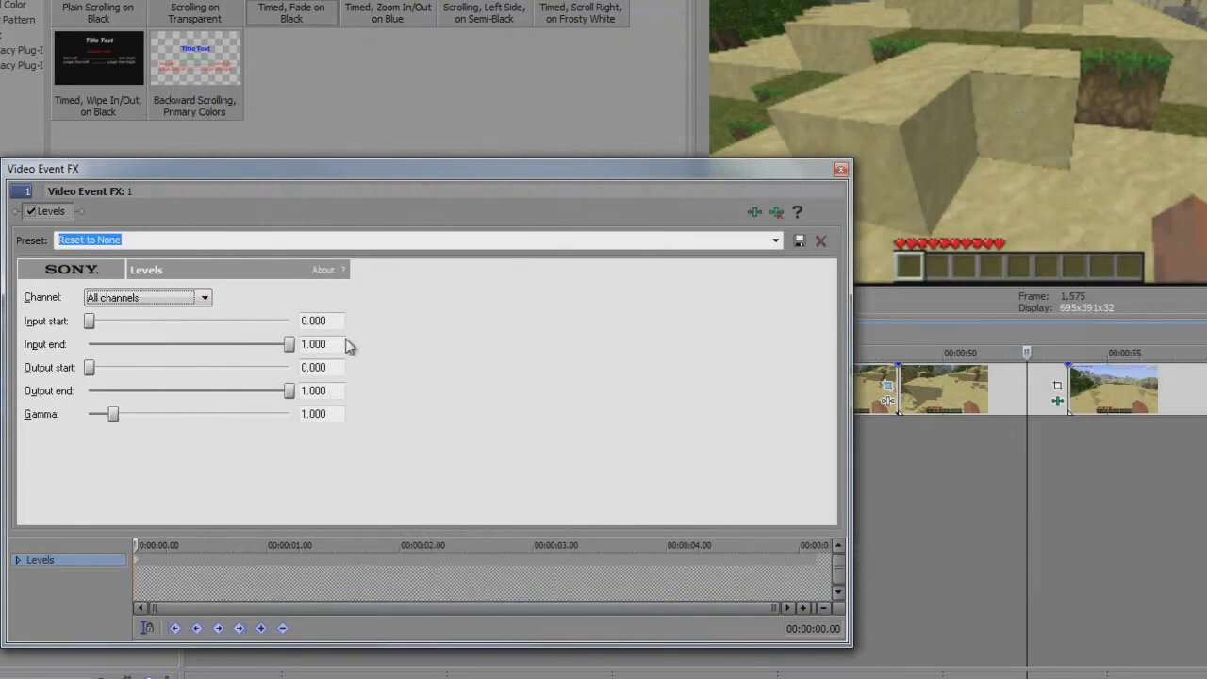
- Try to add Black and White, Broadcast Colors, Color Corrector and Fill Light to the section's effect chain after Levels
left_click(755, 213)
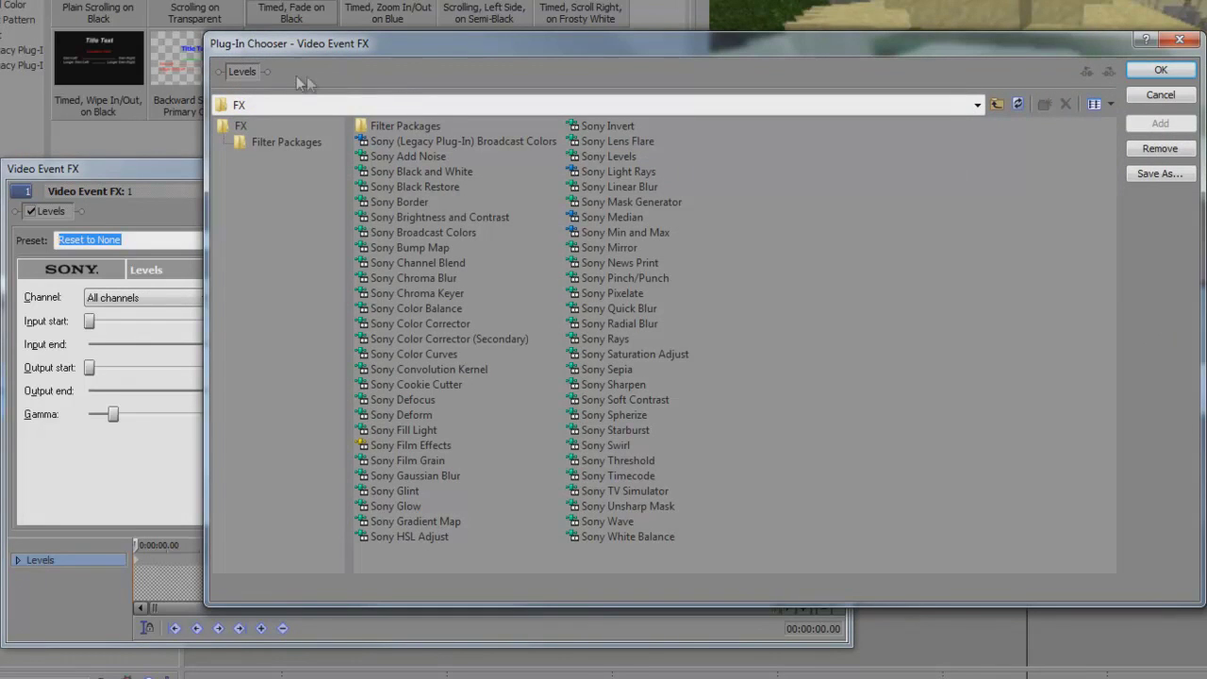
left_click(405, 174)
double_click(414, 232)
double_click(408, 323)
double_click(404, 430)
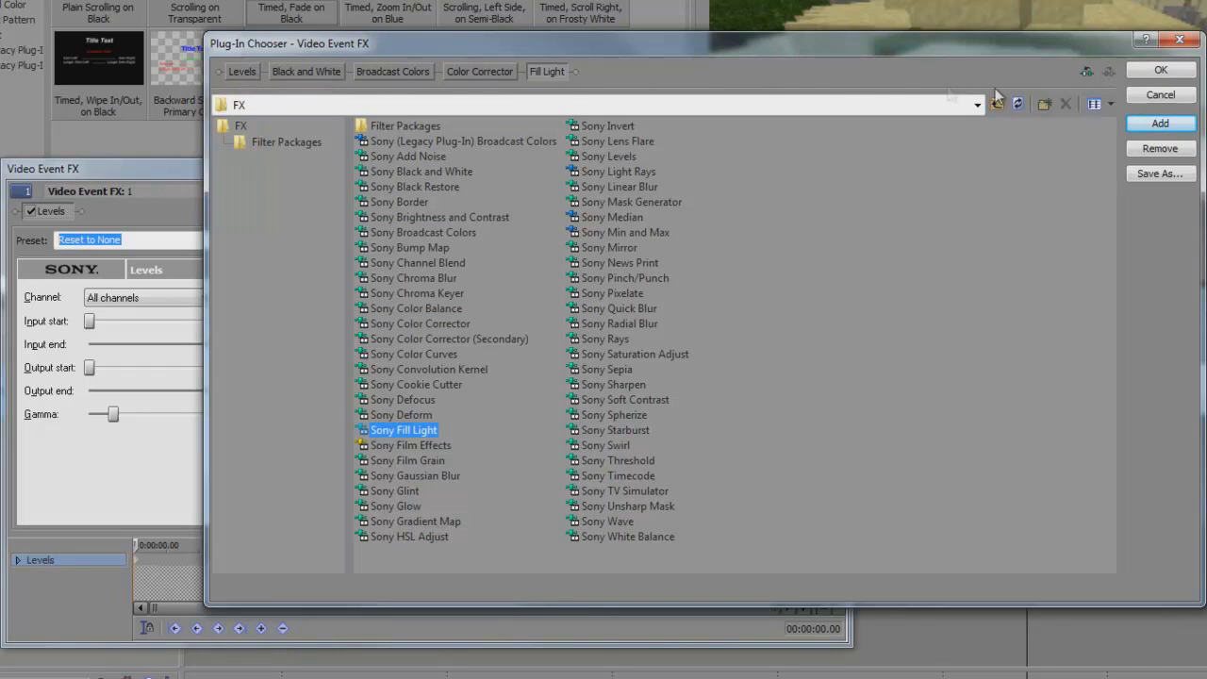
left_click(1158, 96)
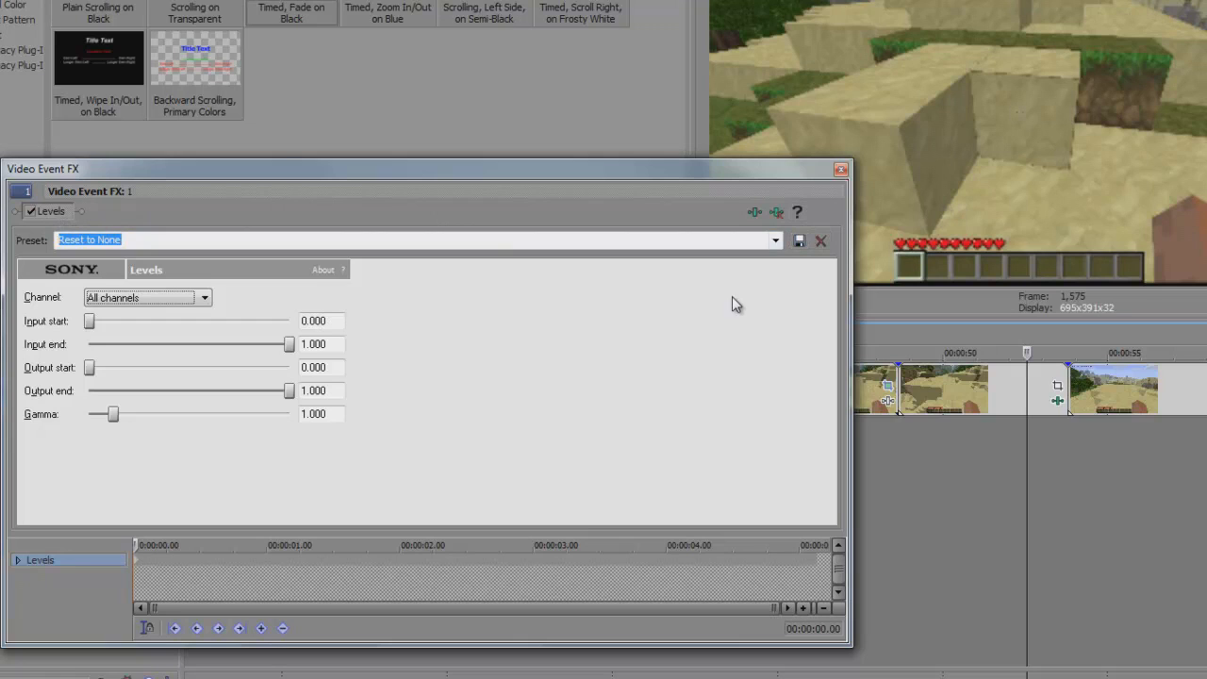
- Try the Brighten preset on the Levels effect and replace it with the Increase Gamma preset
left_click(775, 242)
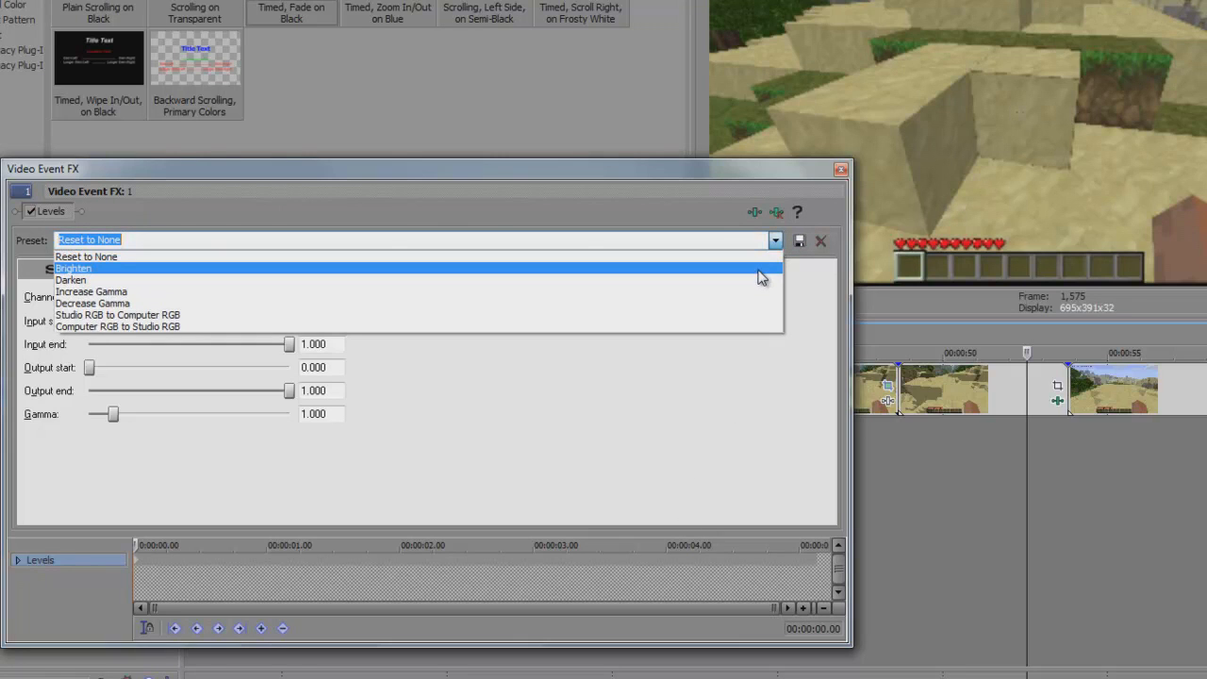
left_click(762, 269)
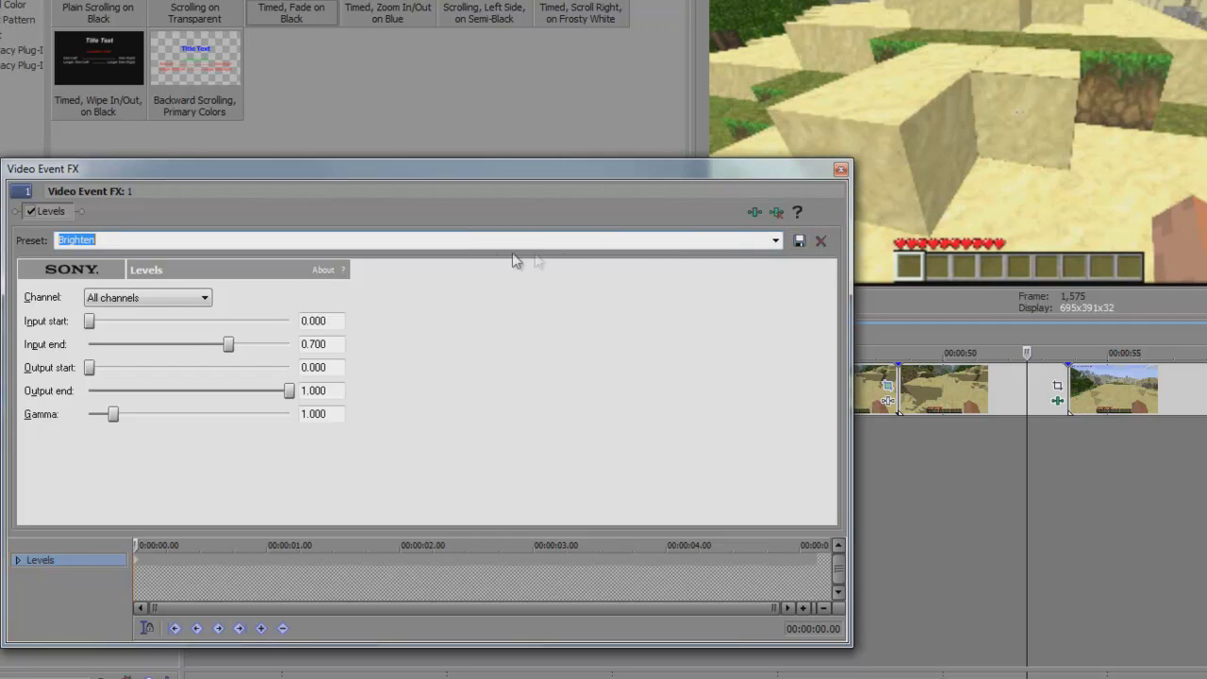
left_click(771, 241)
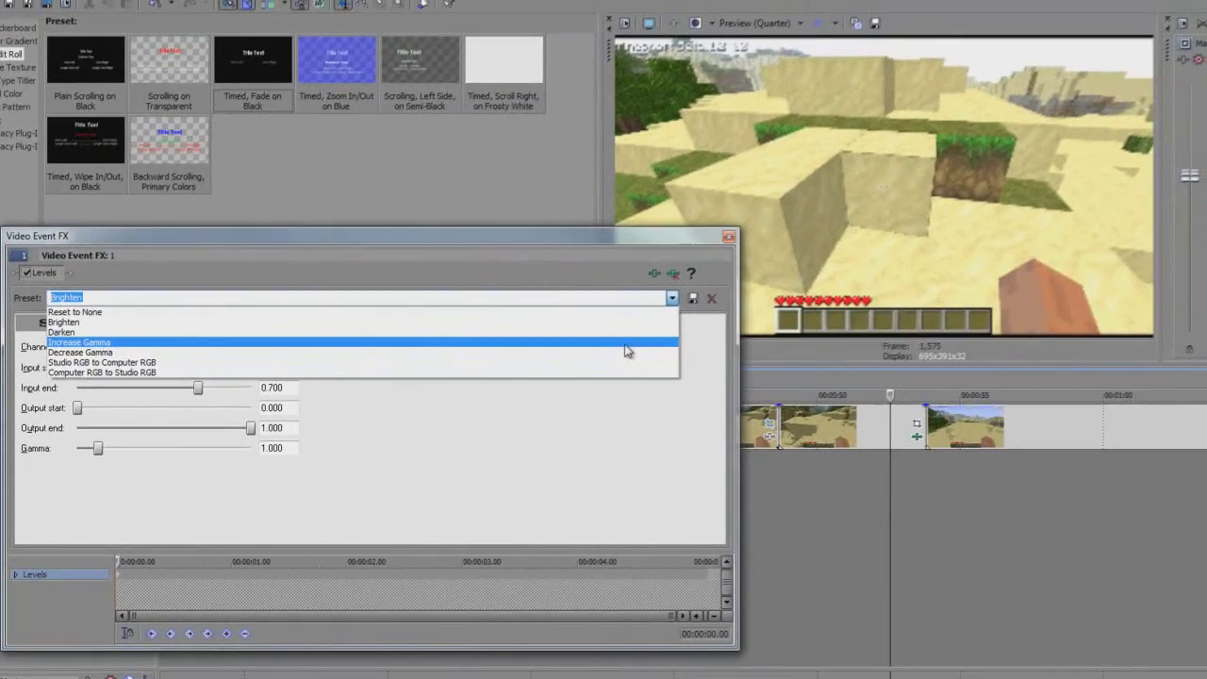
left_click(720, 292)
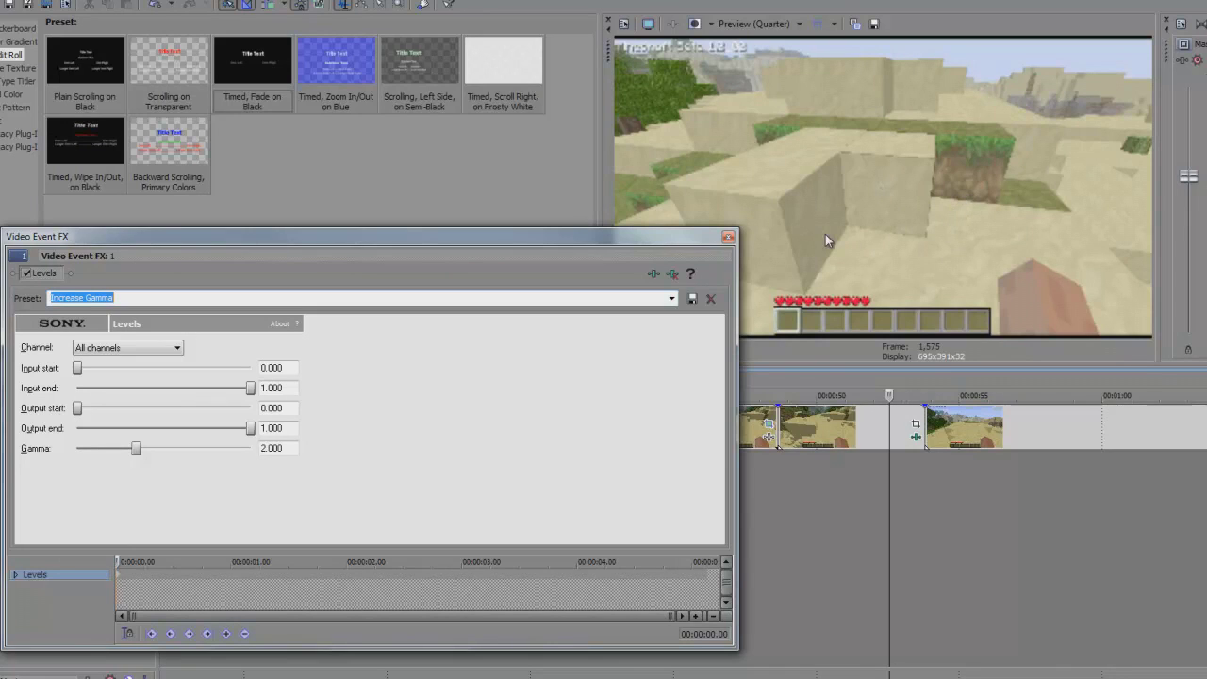
- Keyframe the Levels effect from the Increase Gamma preset to Reset to None at the end of the section and close the effect window
left_click(671, 299)
left_click(672, 300)
left_click_drag(121, 566, 374, 562)
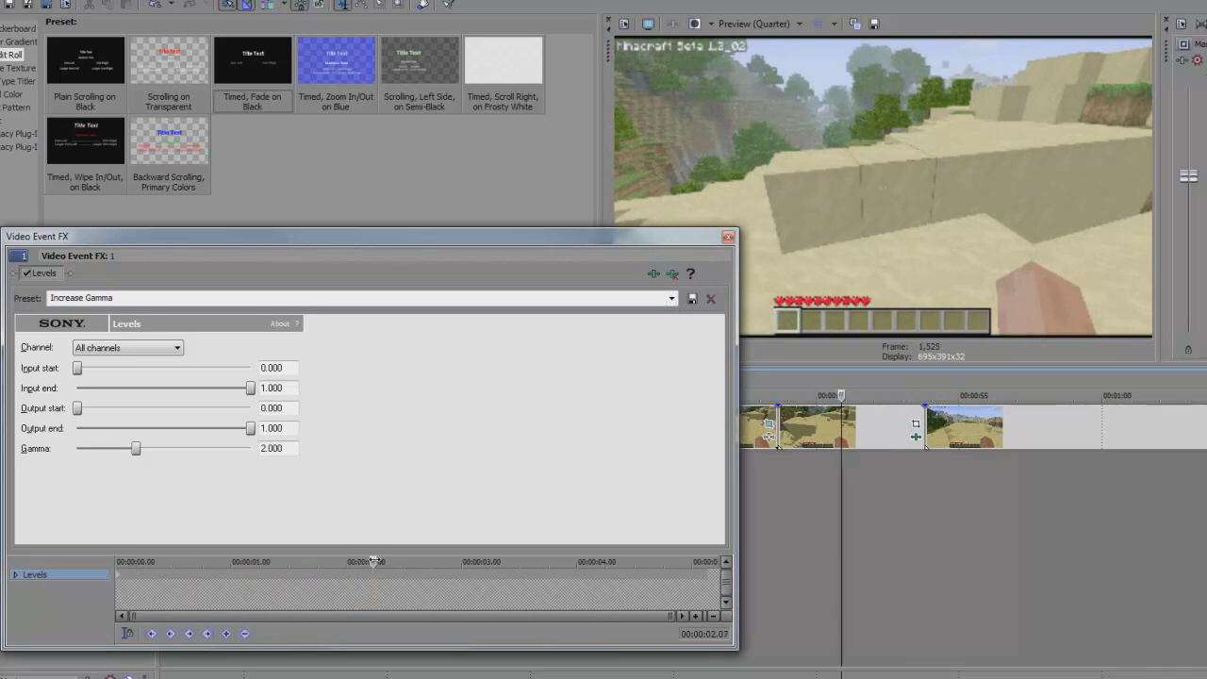
left_click(228, 633)
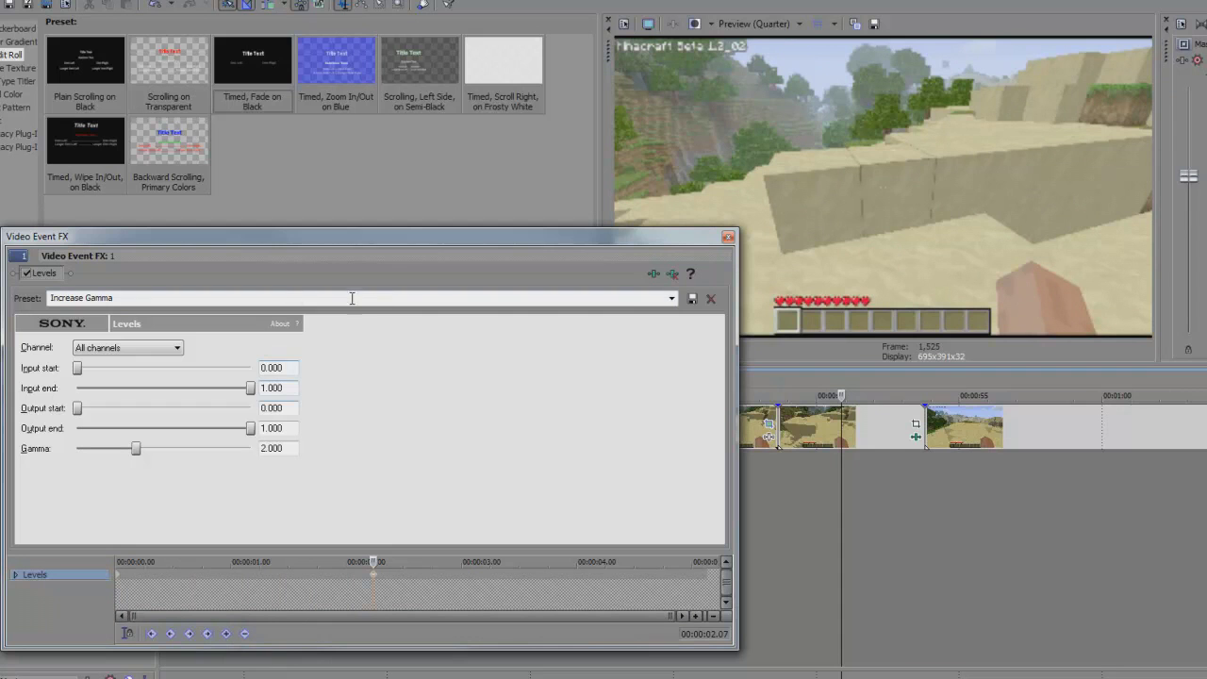
left_click(672, 300)
left_click(530, 325)
left_click_drag(373, 572, 708, 575)
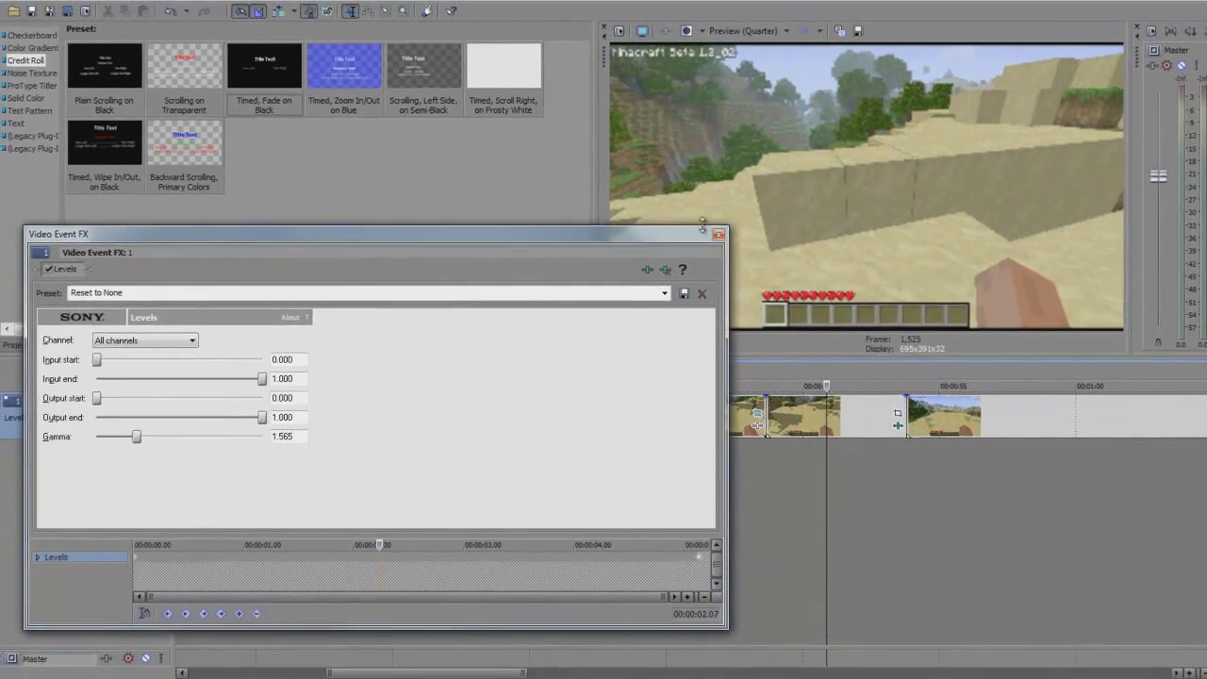
left_click(719, 234)
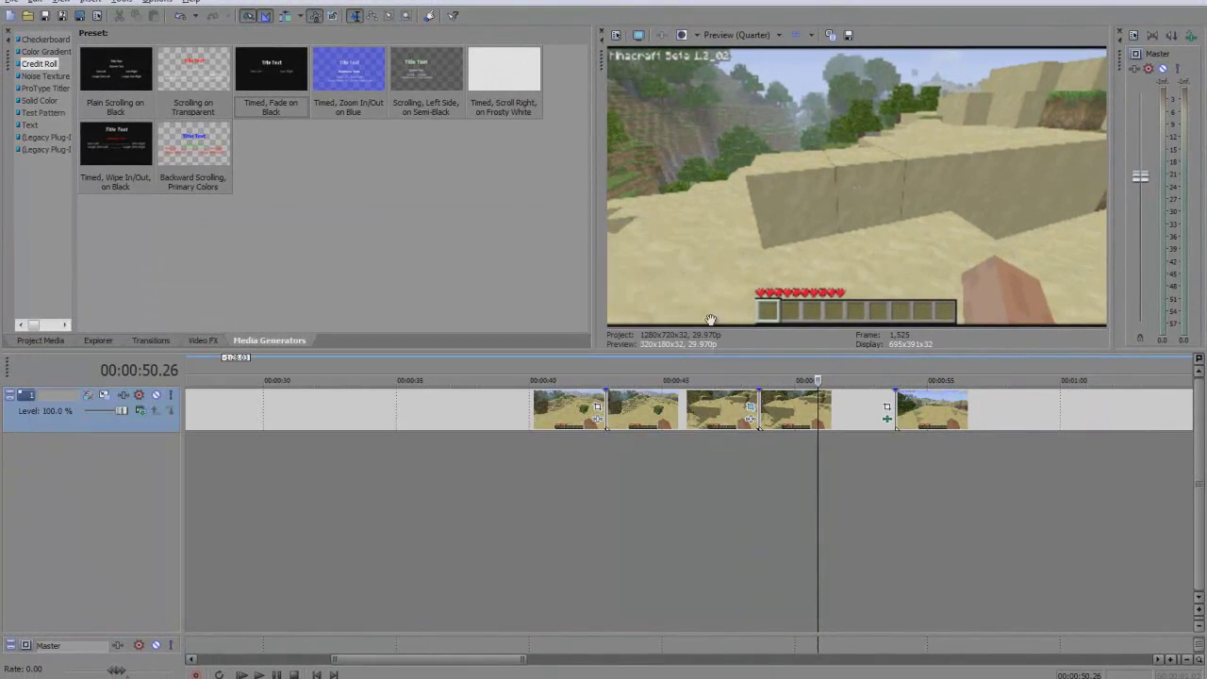
- Play back the section from its start to check the animated Levels effect
left_click(765, 492)
key("space")
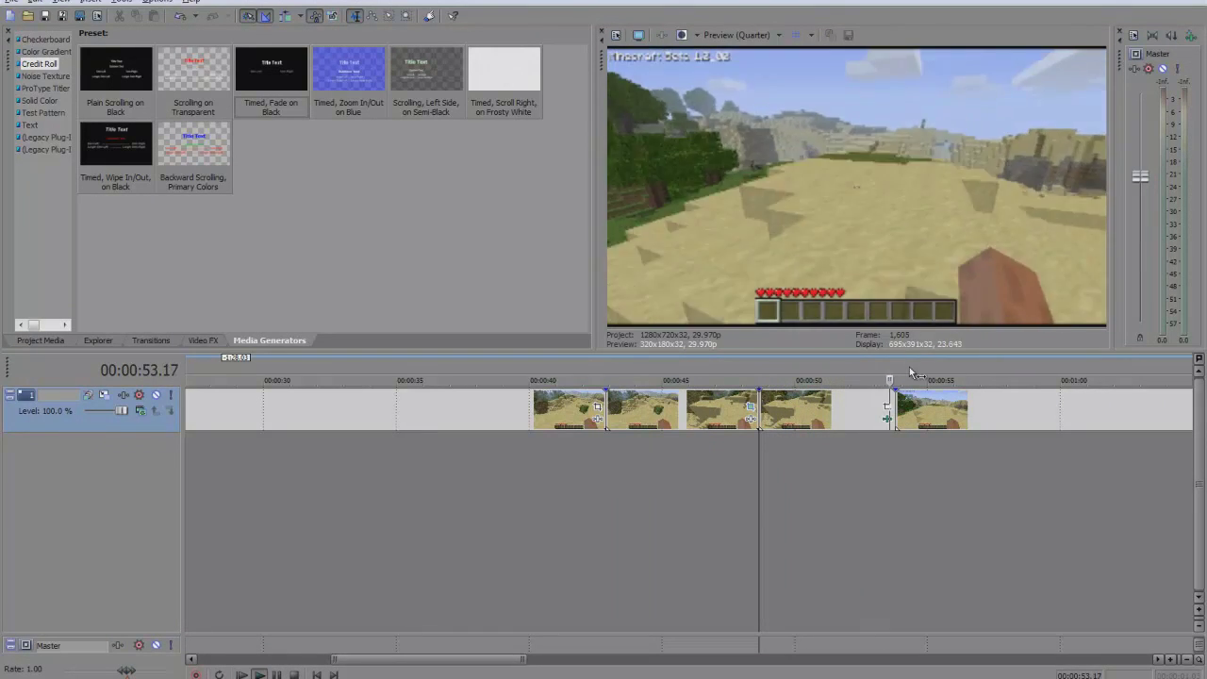
key("space")
left_click(885, 490)
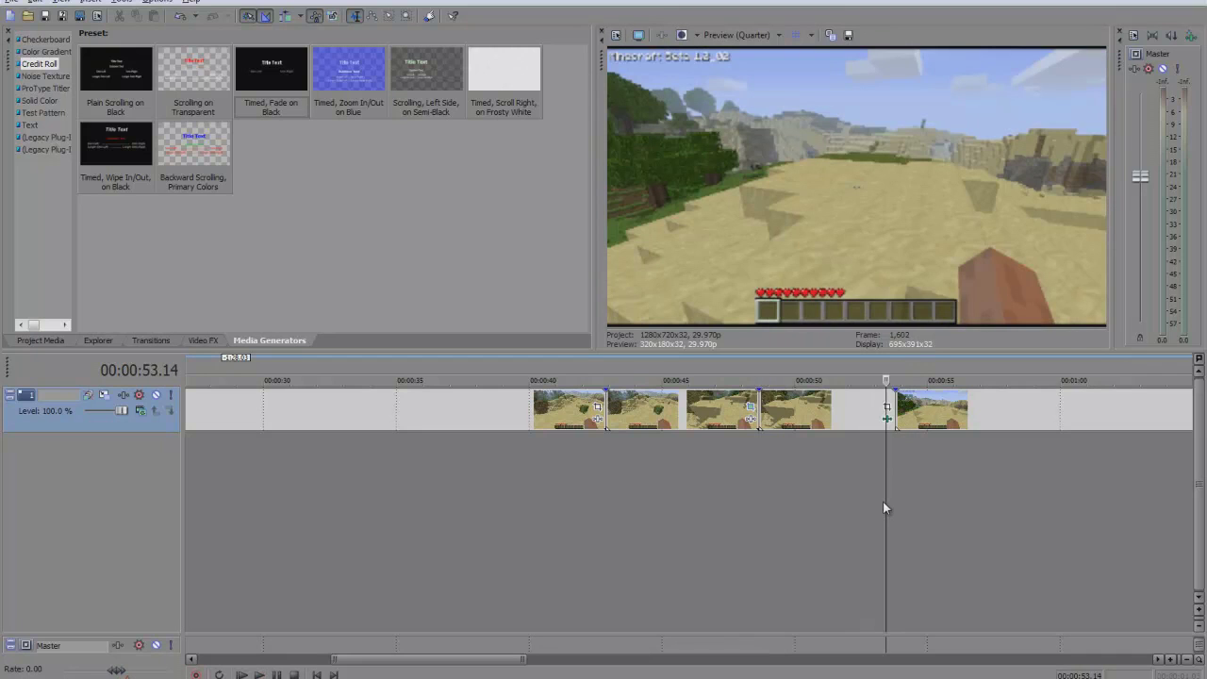
- Split the remaining gameplay clip at 00:01:00.23
left_click(897, 459)
scroll(924, 476, "down", 3)
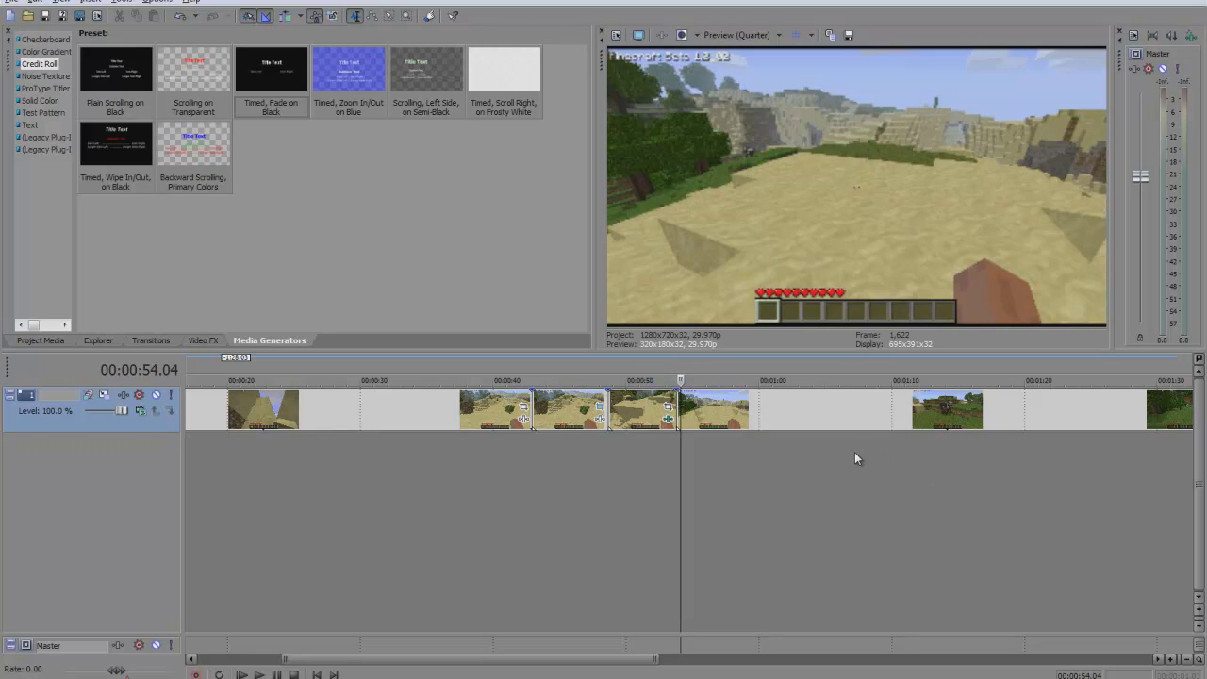
left_click(746, 424)
left_click_drag(747, 424, 767, 425)
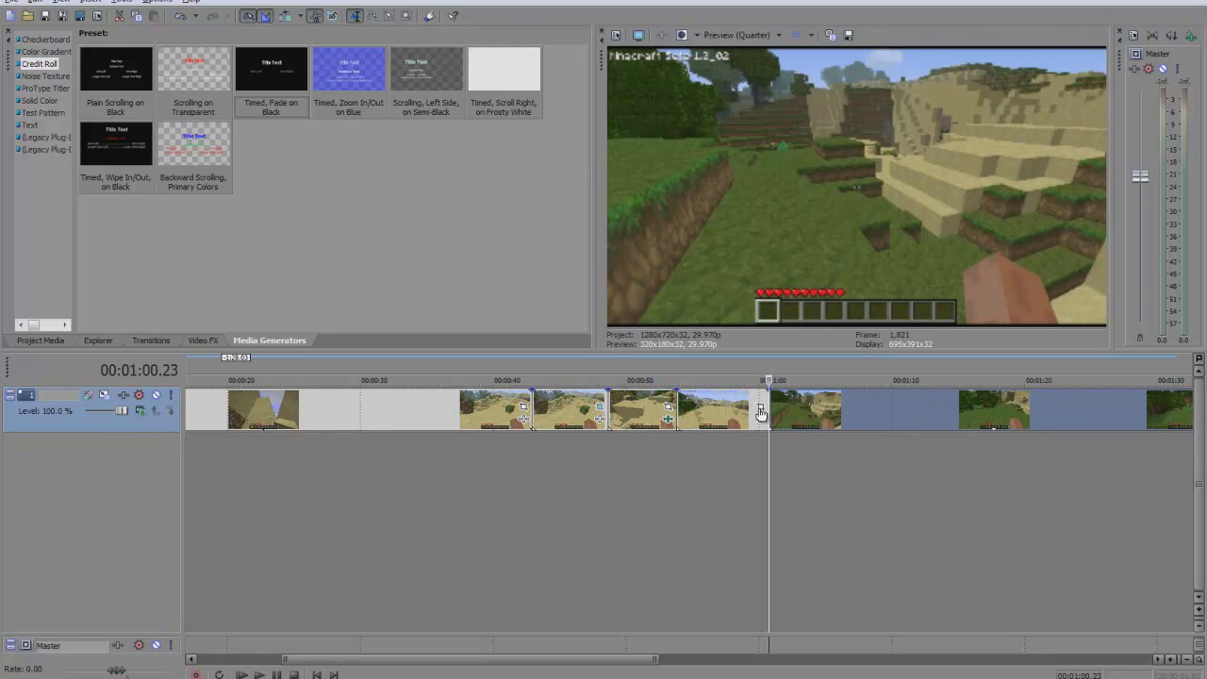
- Add the Sony Glow and Sony Film Effects plug-ins to the section just before the new split and show the Glow settings
left_click(759, 408)
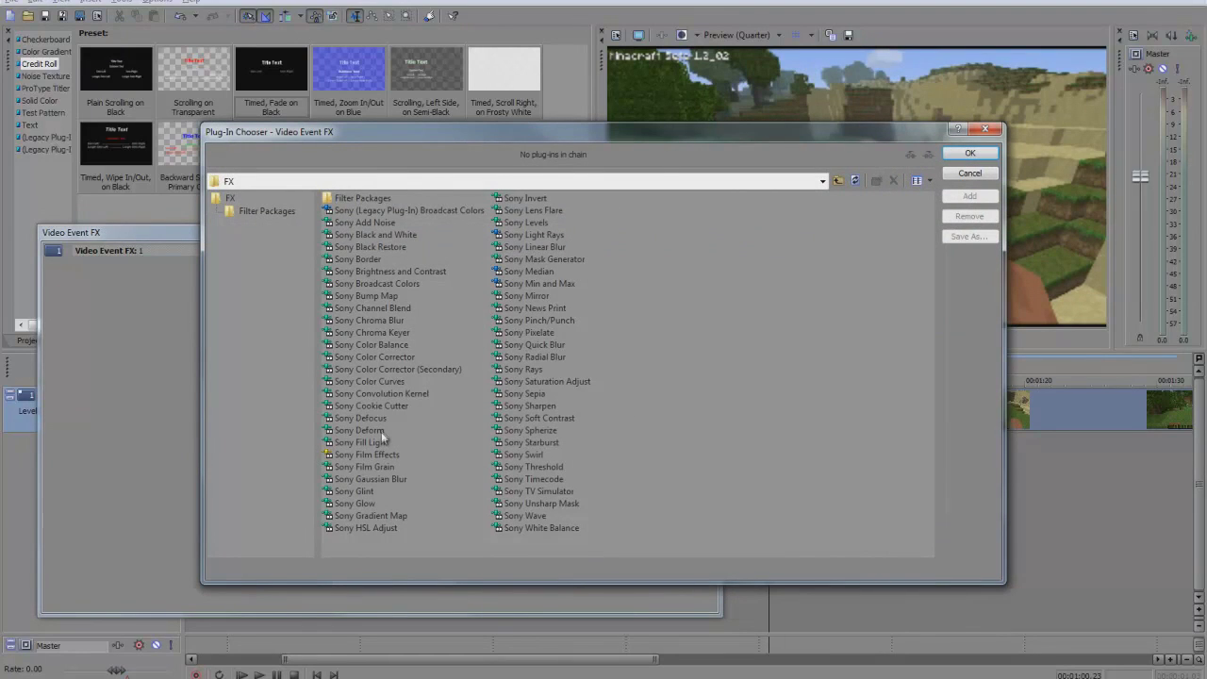
double_click(356, 503)
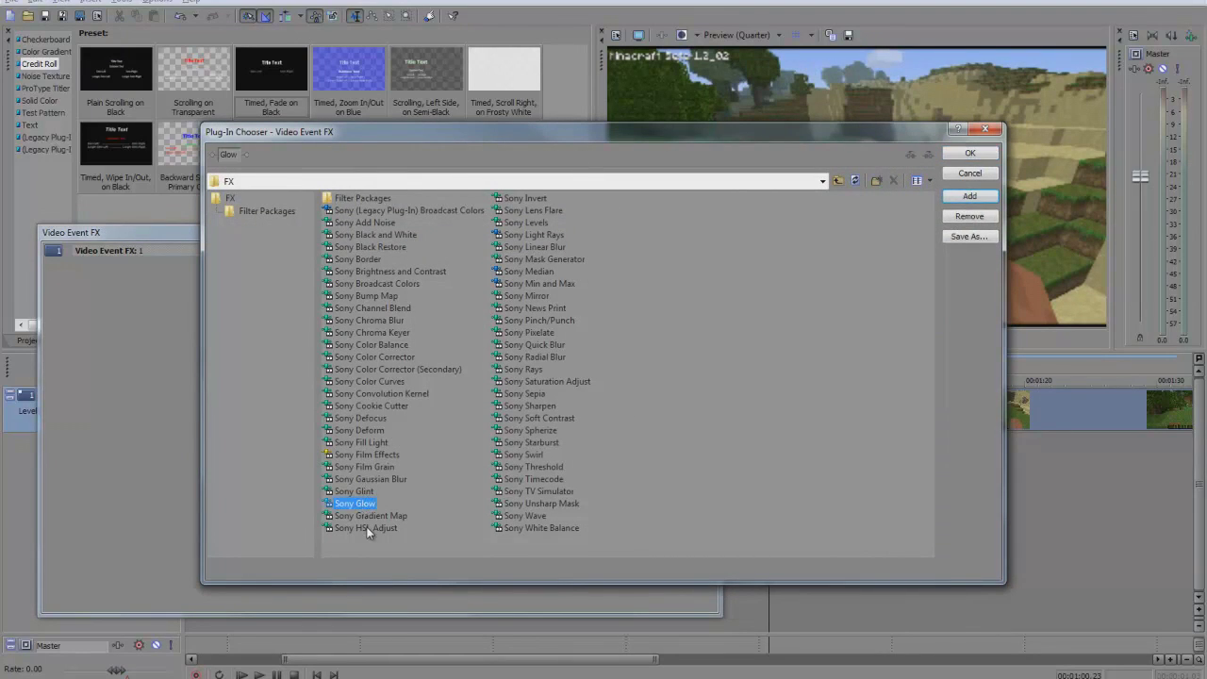
double_click(384, 456)
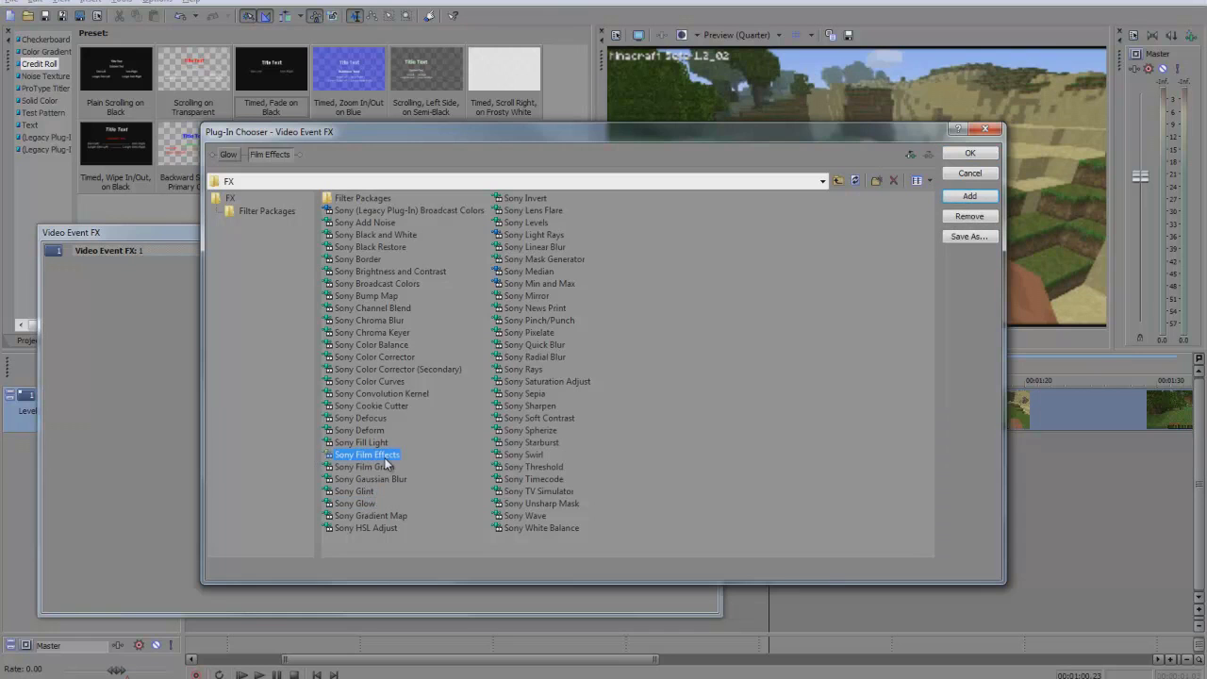
left_click(988, 156)
left_click(75, 267)
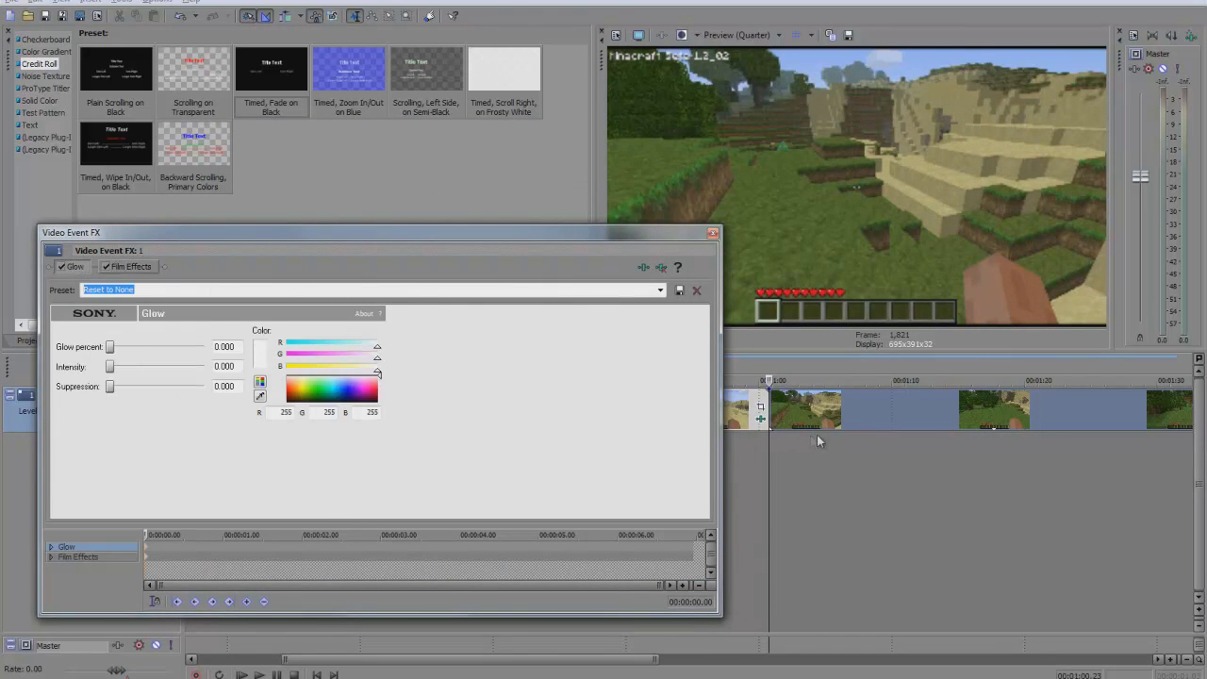
- Preview the section at 00:00:58.12, try the White Soft Glow preset, and experiment with its glow percent, intensity 2.726 and suppression 0.030
left_click(738, 455)
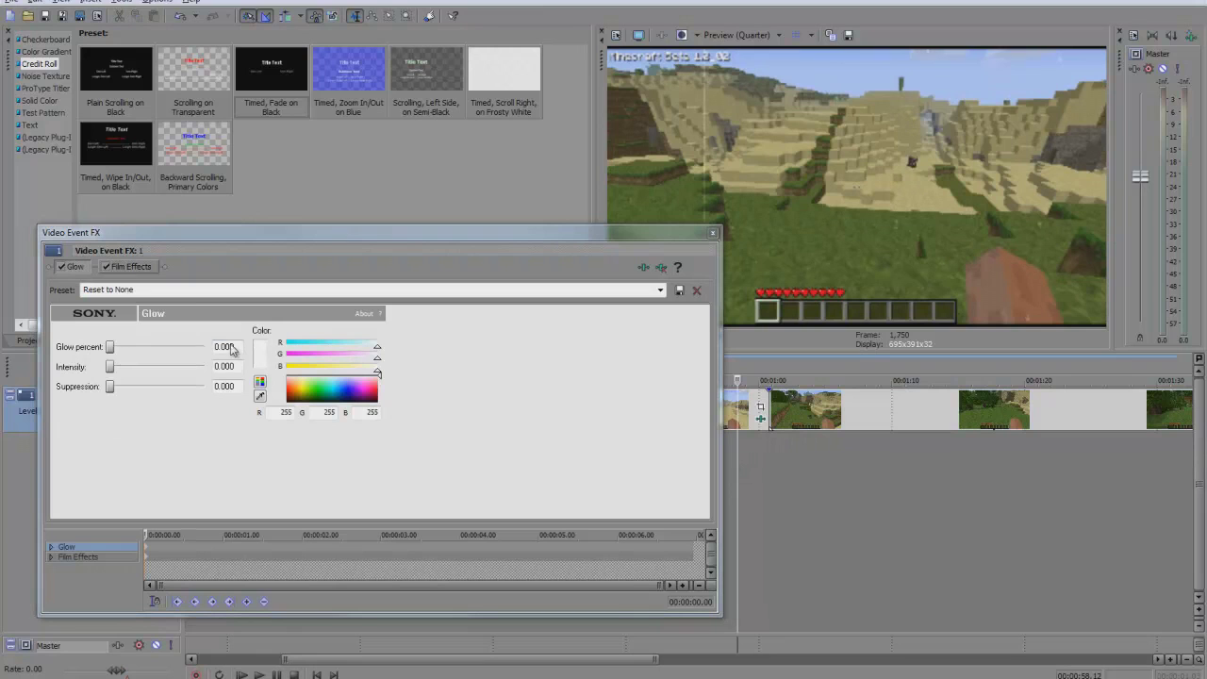
left_click(661, 290)
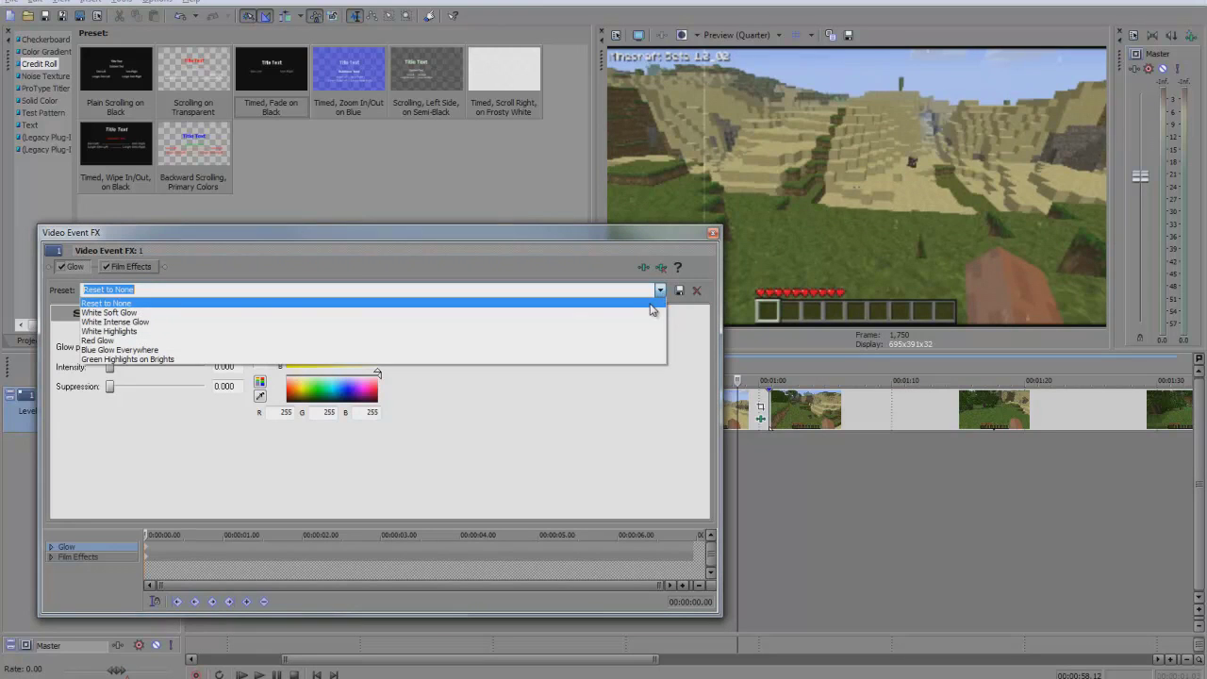
left_click(648, 313)
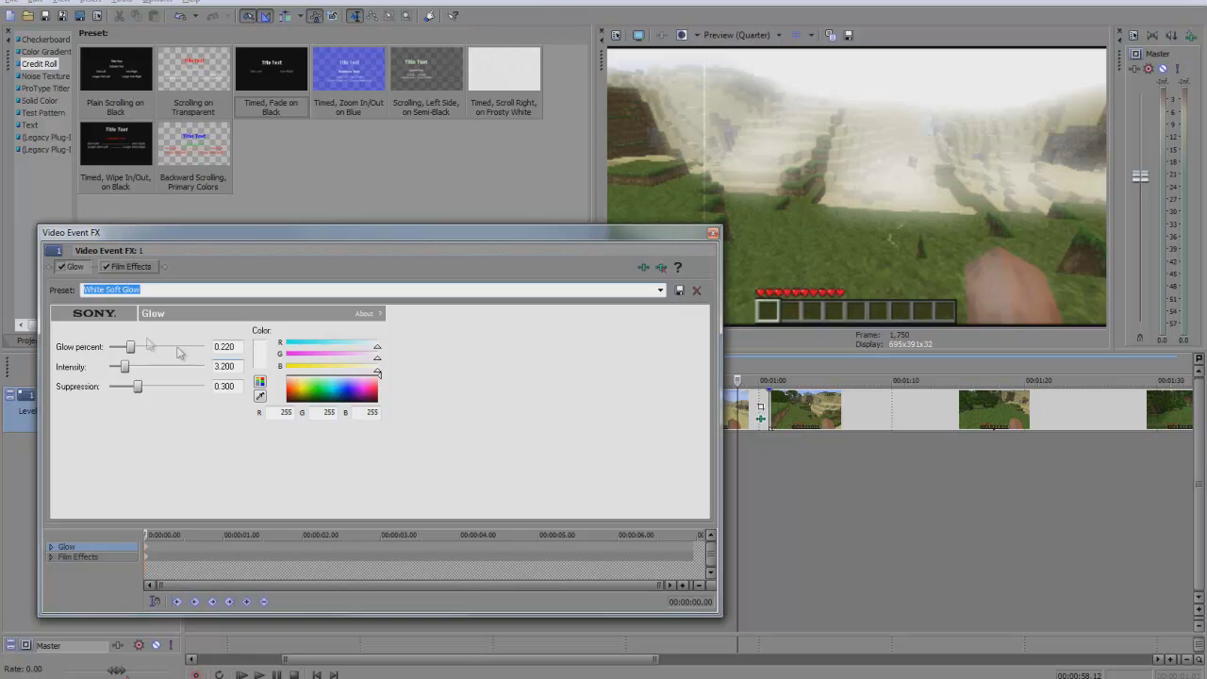
left_click_drag(131, 348, 98, 352)
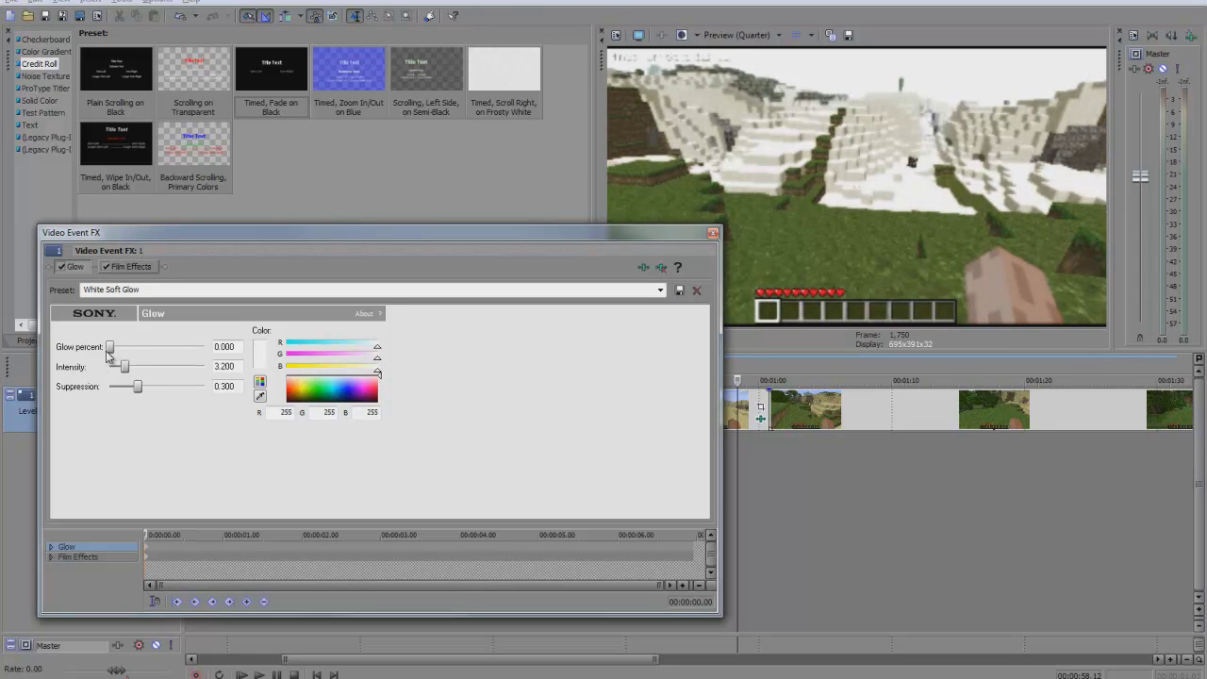
left_click_drag(109, 348, 111, 386)
- Try the Glow presets White Intense Glow, White Highlights and Green Highlights on Brights, and return to Reset to None
left_click(660, 289)
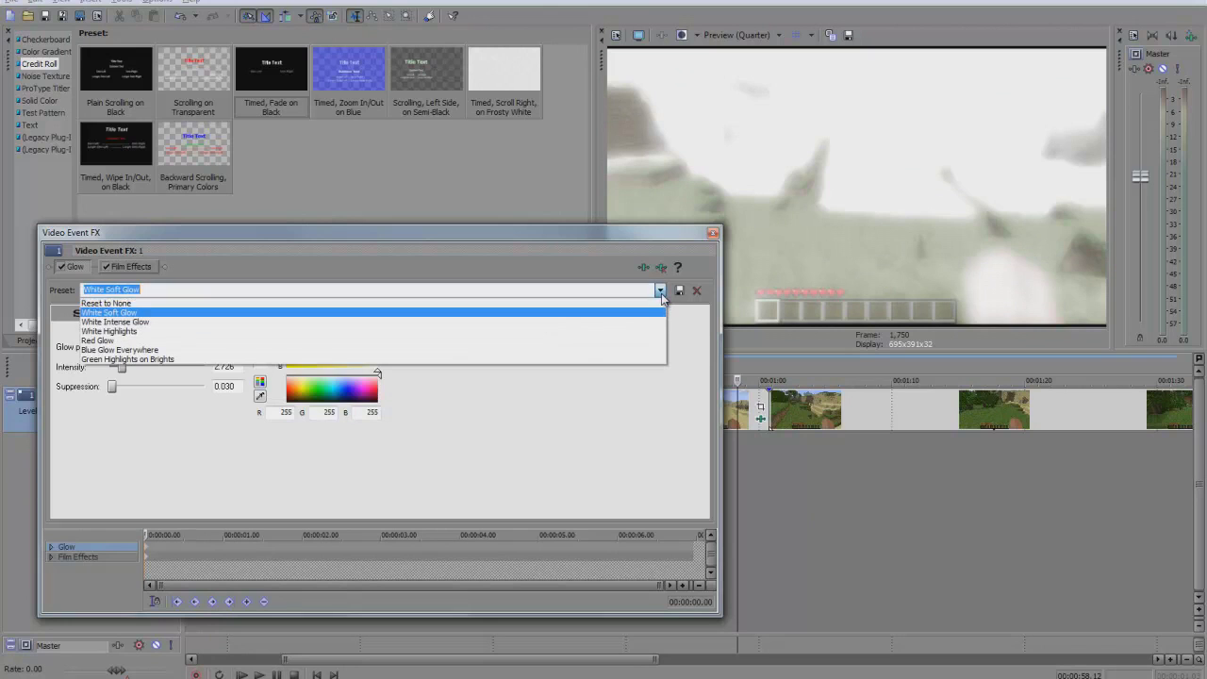
left_click(643, 327)
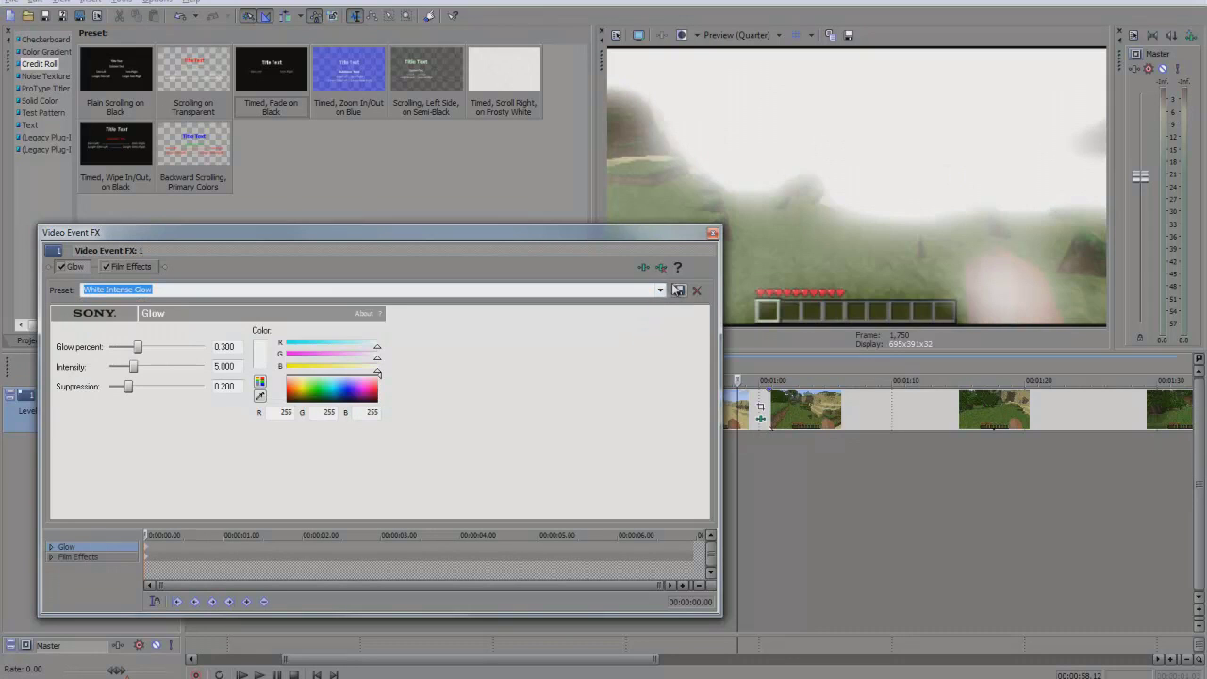
left_click(660, 290)
left_click(614, 335)
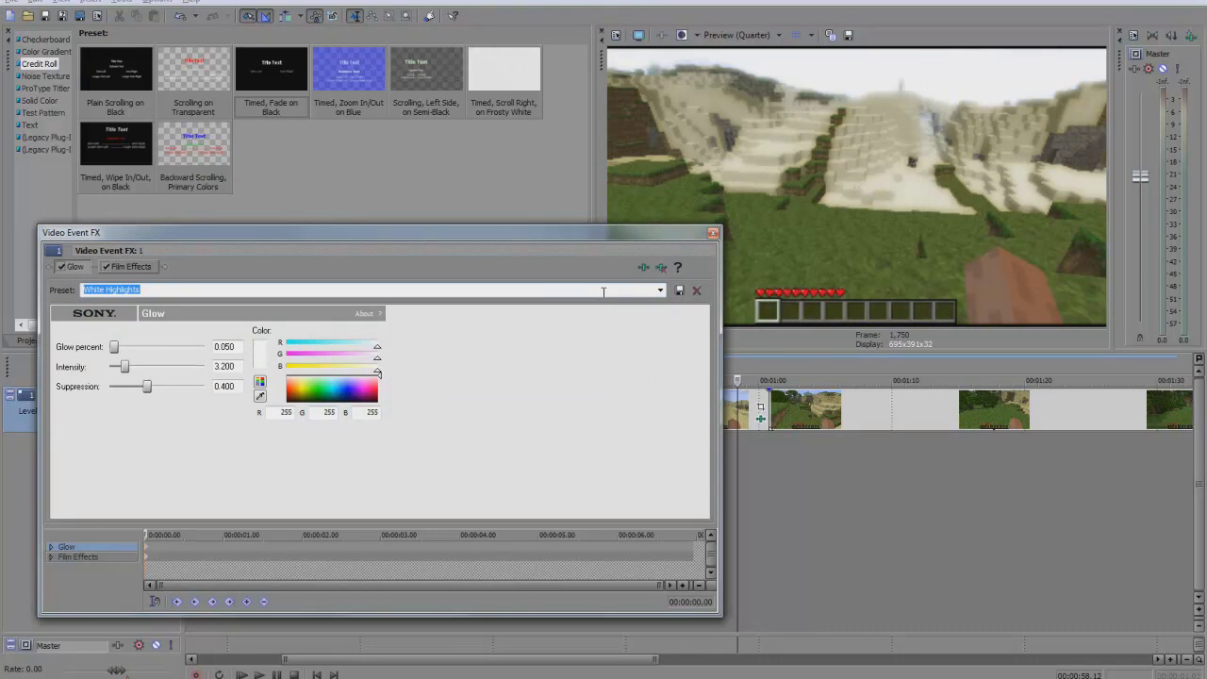
scroll(603, 291, "up", 1)
scroll(603, 292, "up", 1)
scroll(604, 292, "up", 1)
scroll(604, 291, "down", 1)
scroll(446, 292, "up", 1)
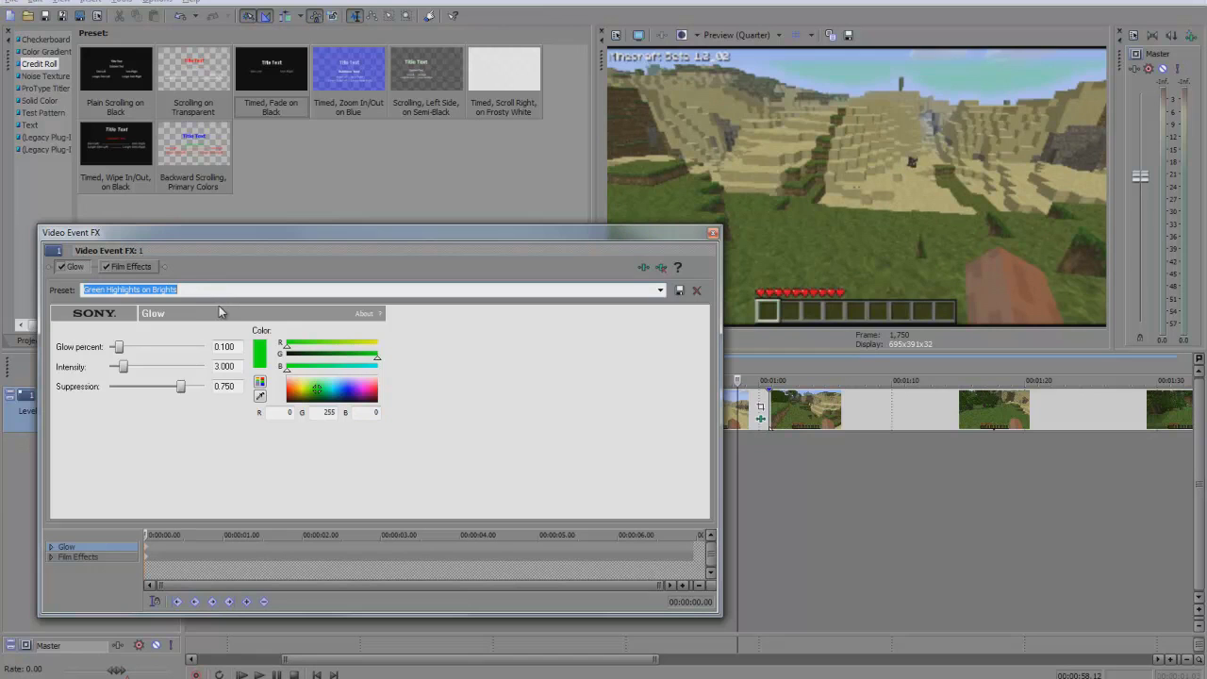
scroll(266, 291, "up", 2)
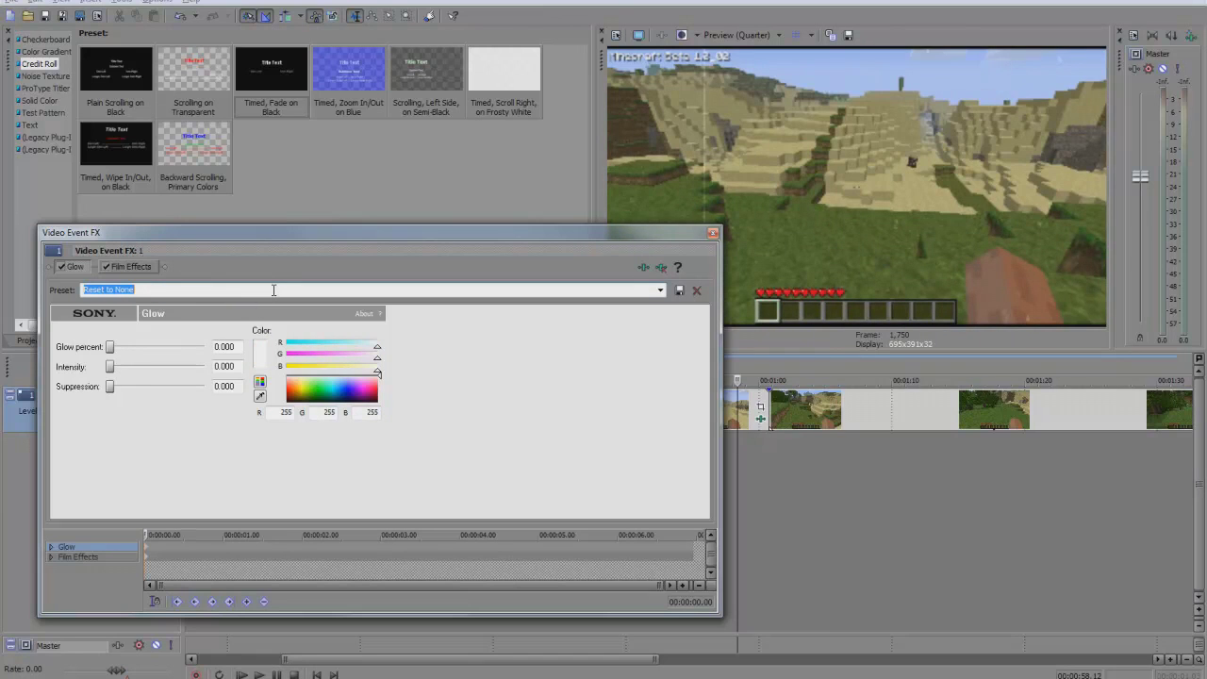
- Set the glow to colour 161, 61, 0, percent 0.144, intensity 1.818 and suppression 0.530, and disable the Glow effect
left_click(289, 388)
left_click_drag(289, 390, 298, 403)
left_click_drag(110, 366, 165, 390)
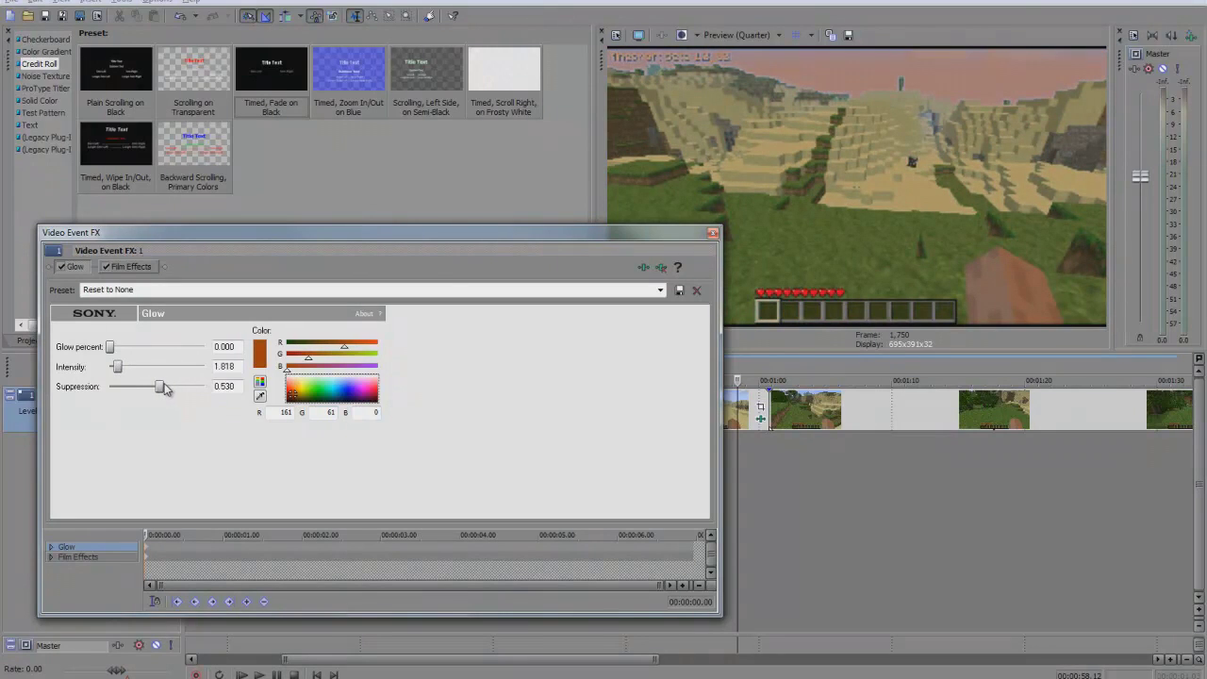
mouse_move(110, 348)
left_mouse_down()
mouse_move(132, 351)
mouse_move(124, 355)
left_mouse_up()
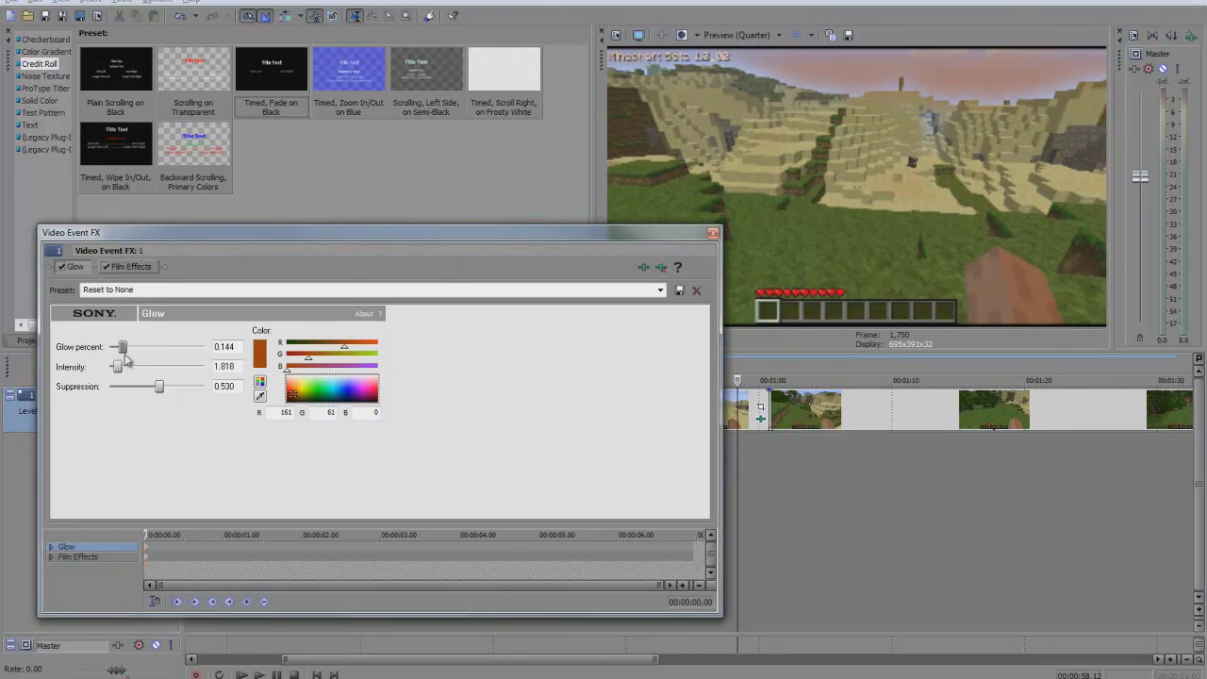
left_click(61, 268)
- Try the Very Old Film preset of Film Effects and play back the section from its start
left_click(118, 266)
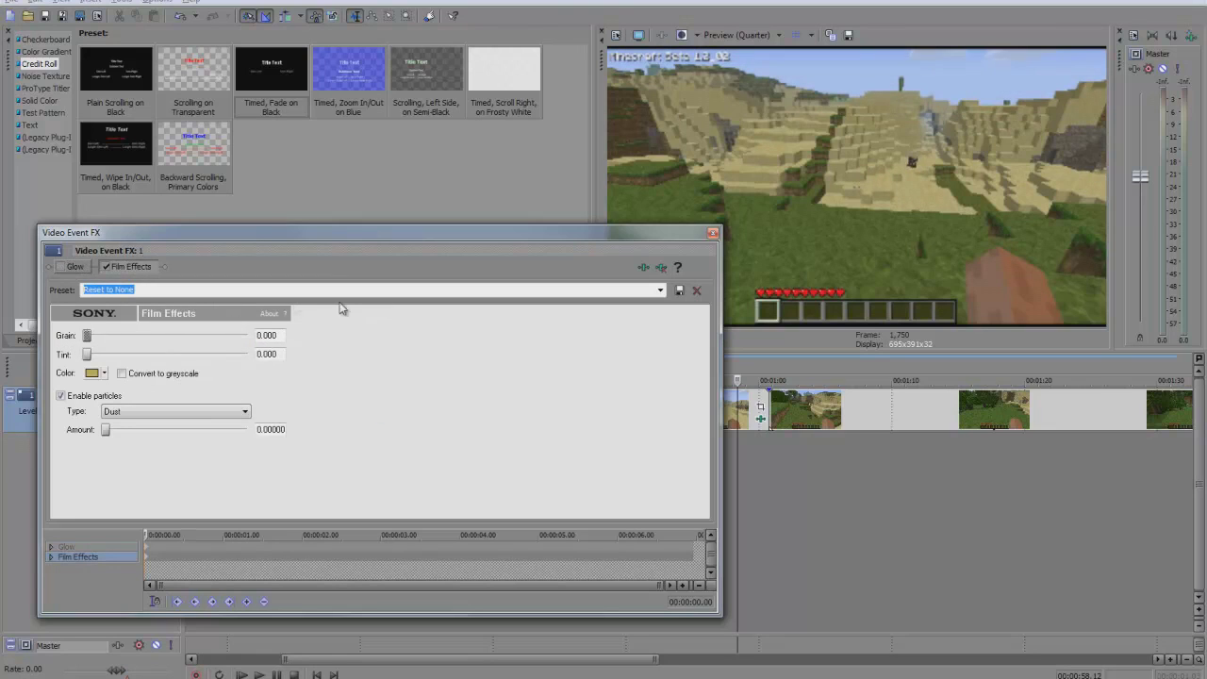
left_click(660, 290)
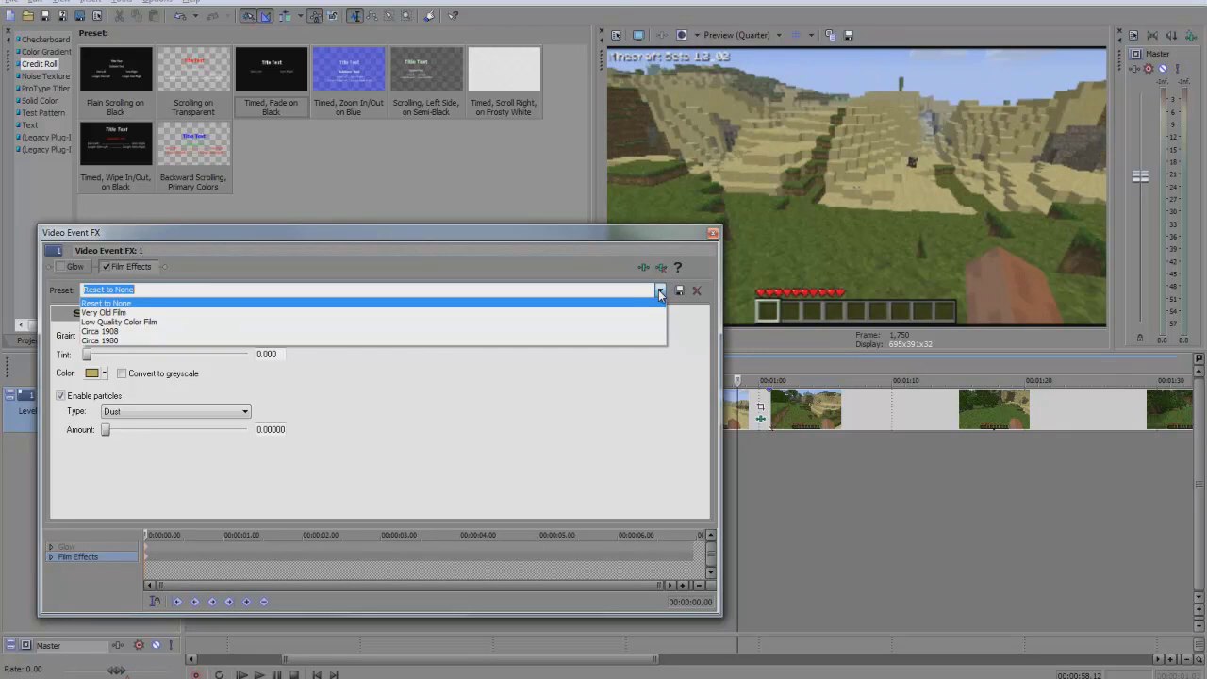
left_click(662, 313)
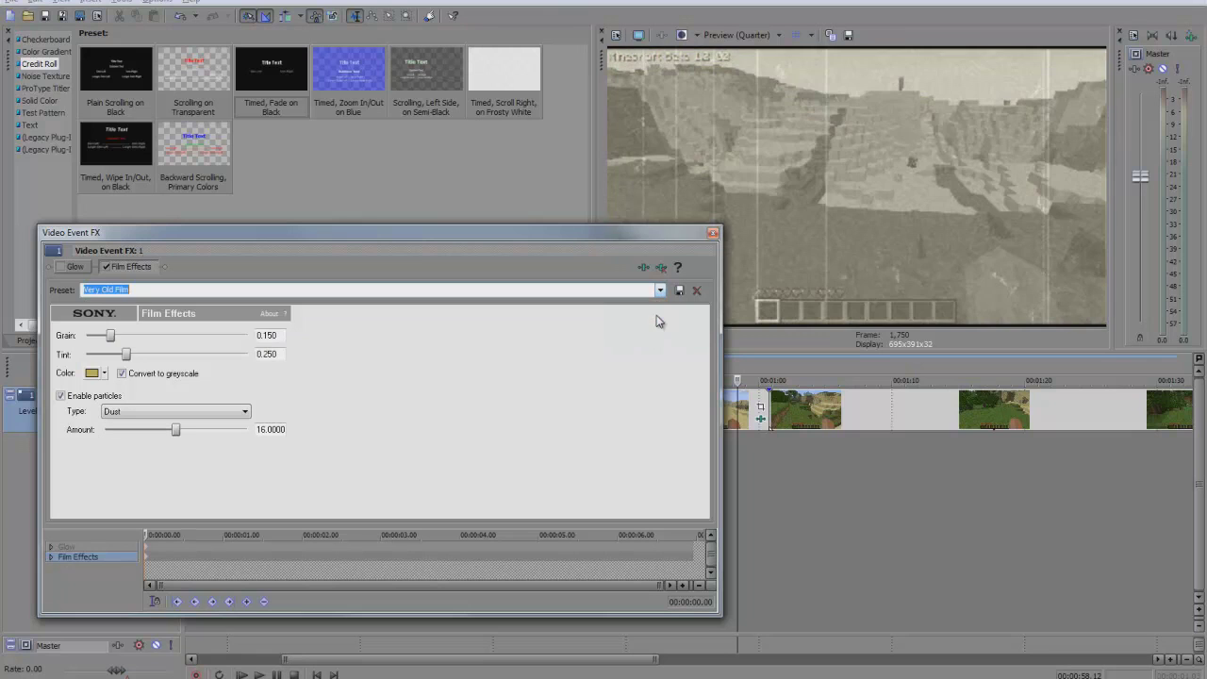
left_click_drag(666, 240, 608, 295)
left_click(675, 468)
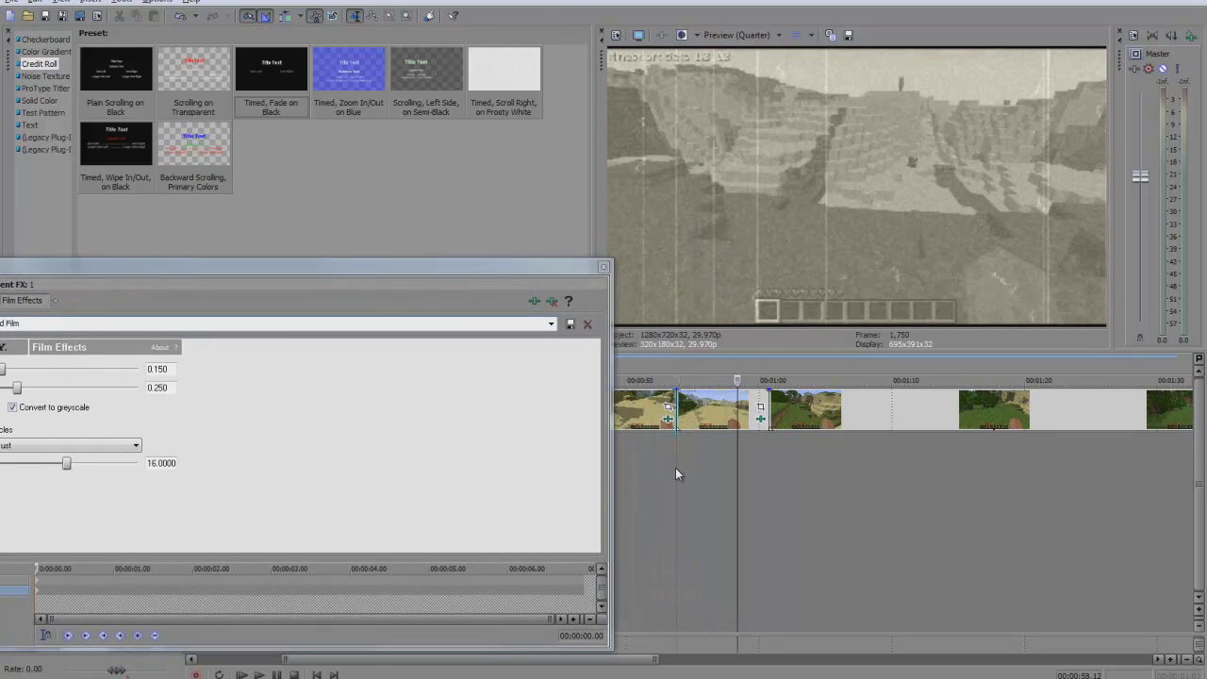
key("space")
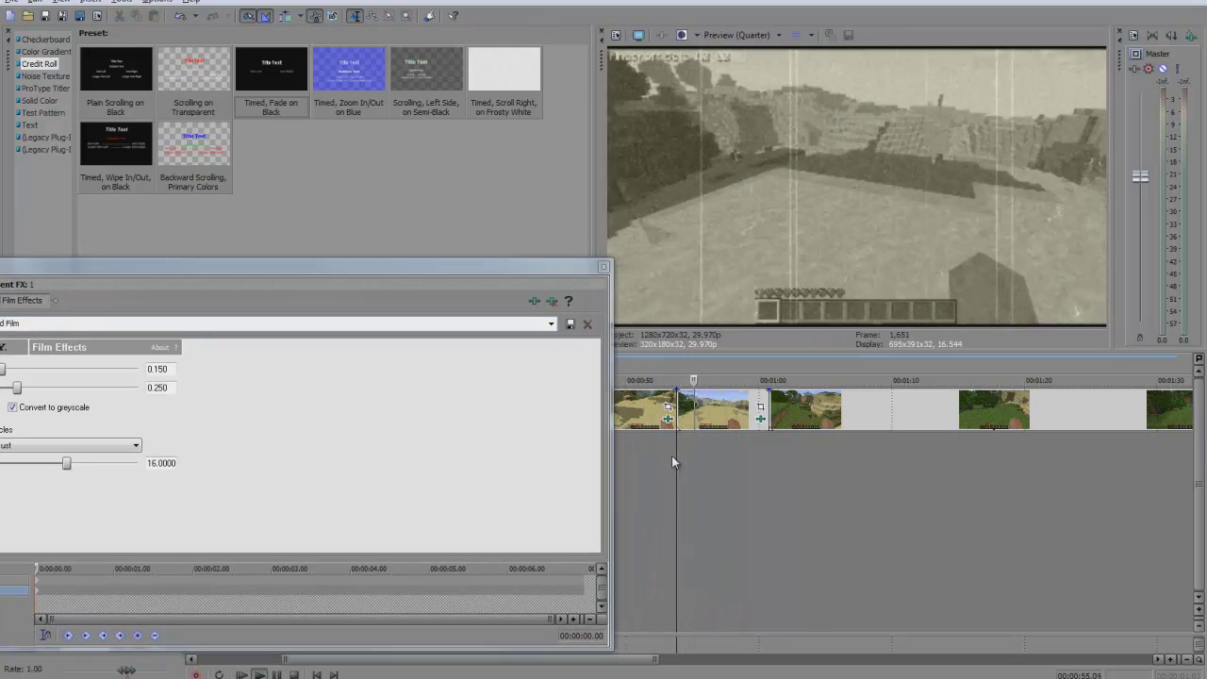
left_click_drag(465, 268, 524, 271)
left_click(678, 453)
key("space")
- Switch Film Effects to the Low Quality Color Film preset and play back the section
scroll(195, 326, "down", 1)
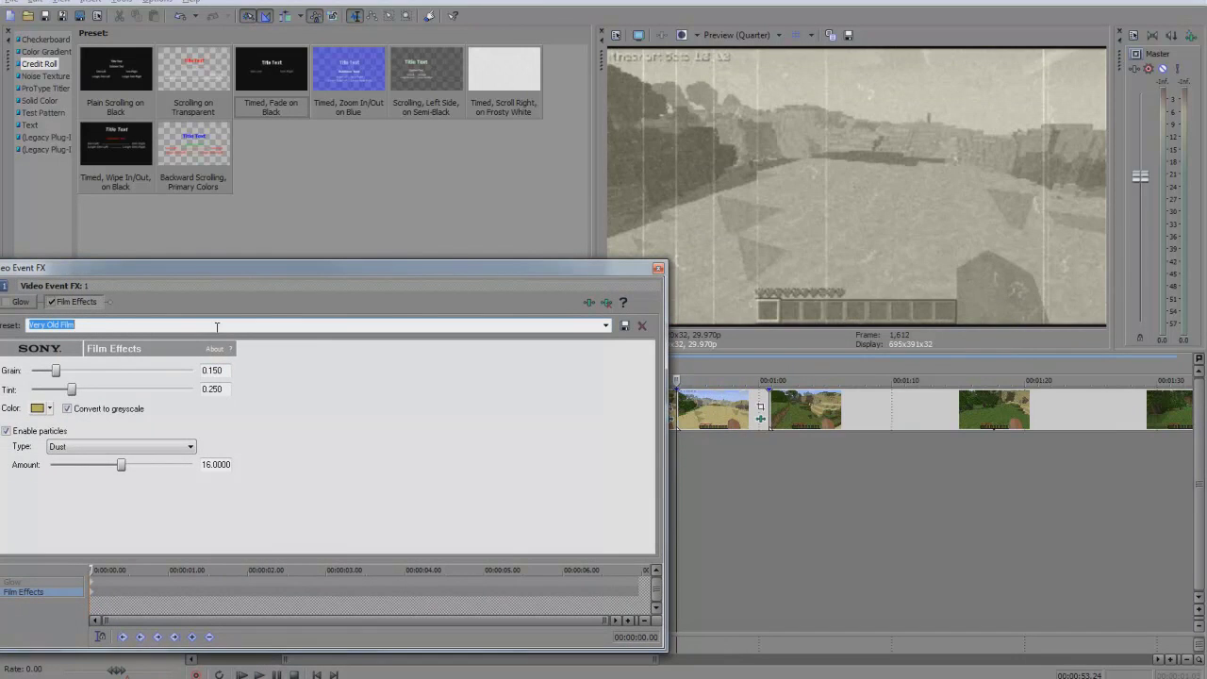
left_click(680, 452)
key("space")
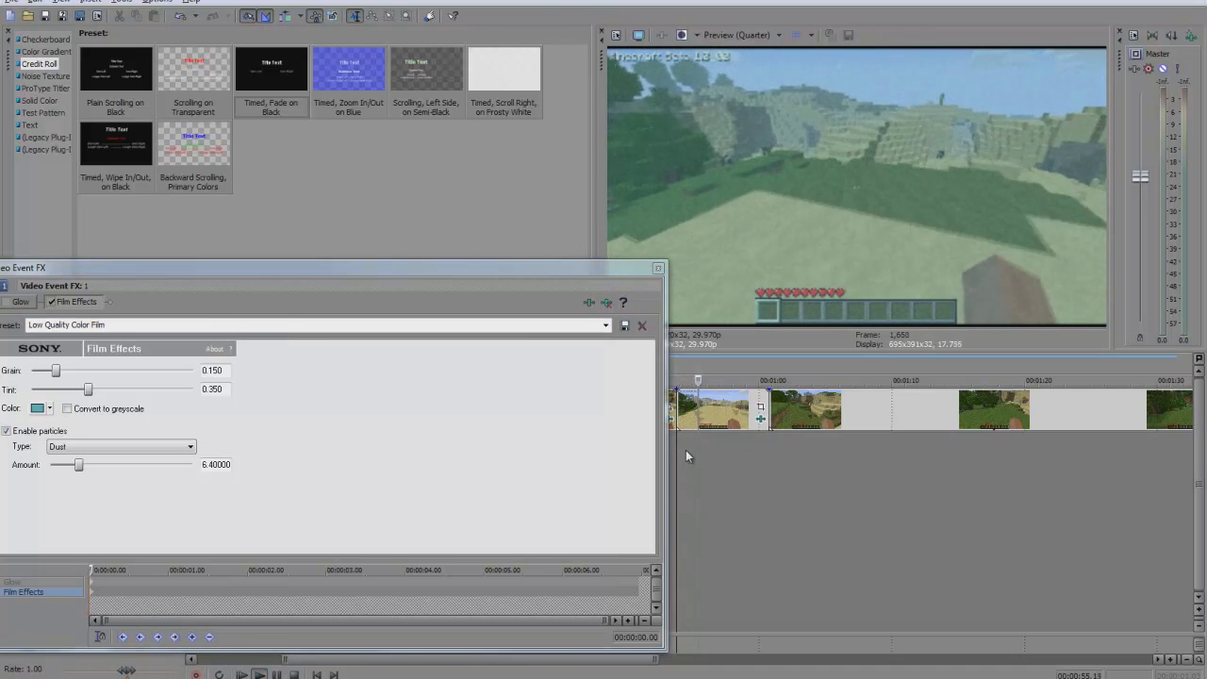
key("space")
- Switch Film Effects to the Circa 1908 preset and preview it by playing the section
left_click(405, 325)
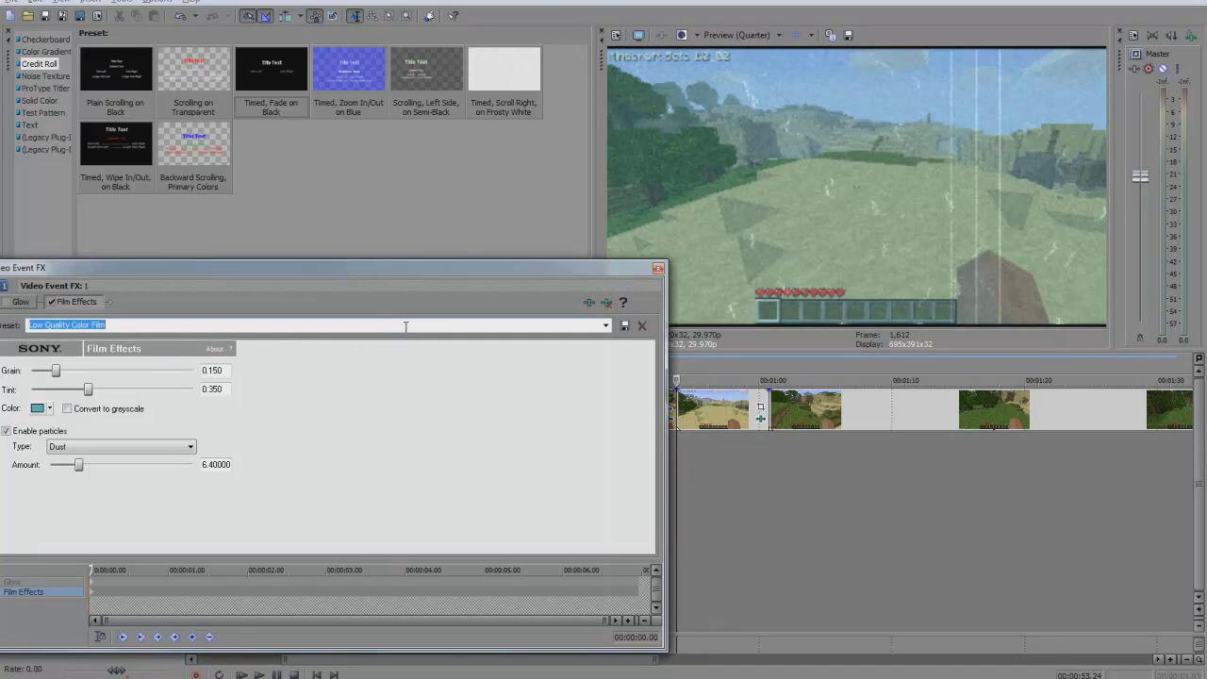
scroll(405, 325, "down", 1)
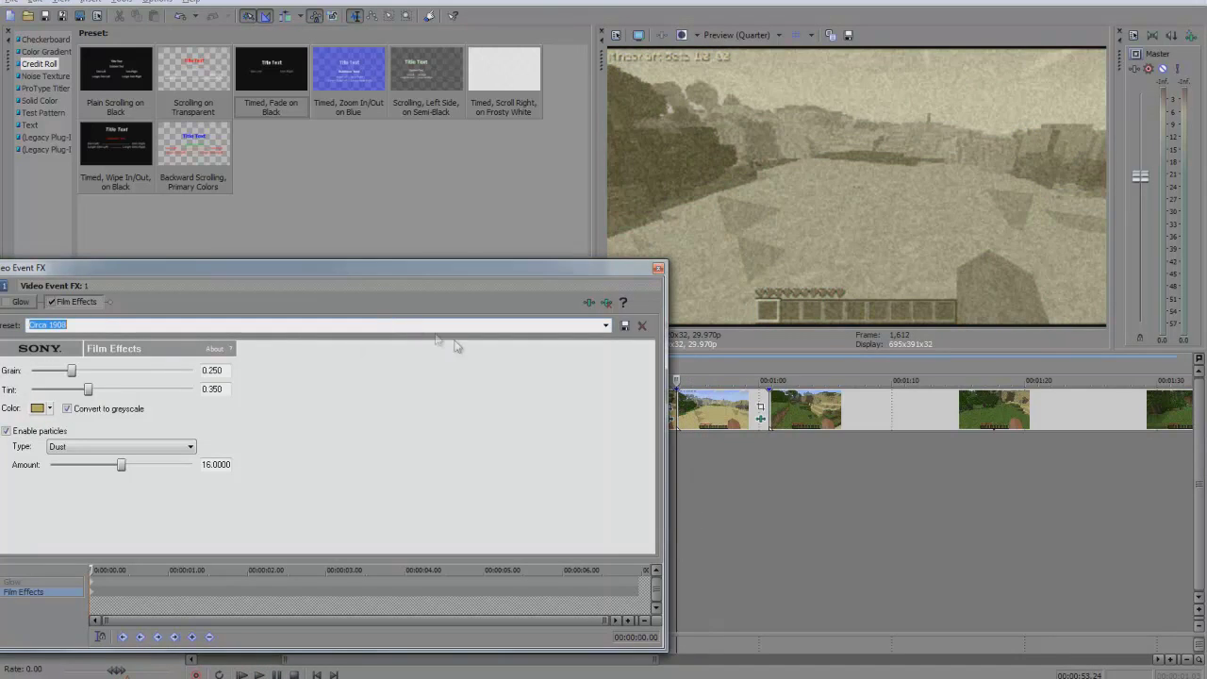
left_click(682, 462)
key("space")
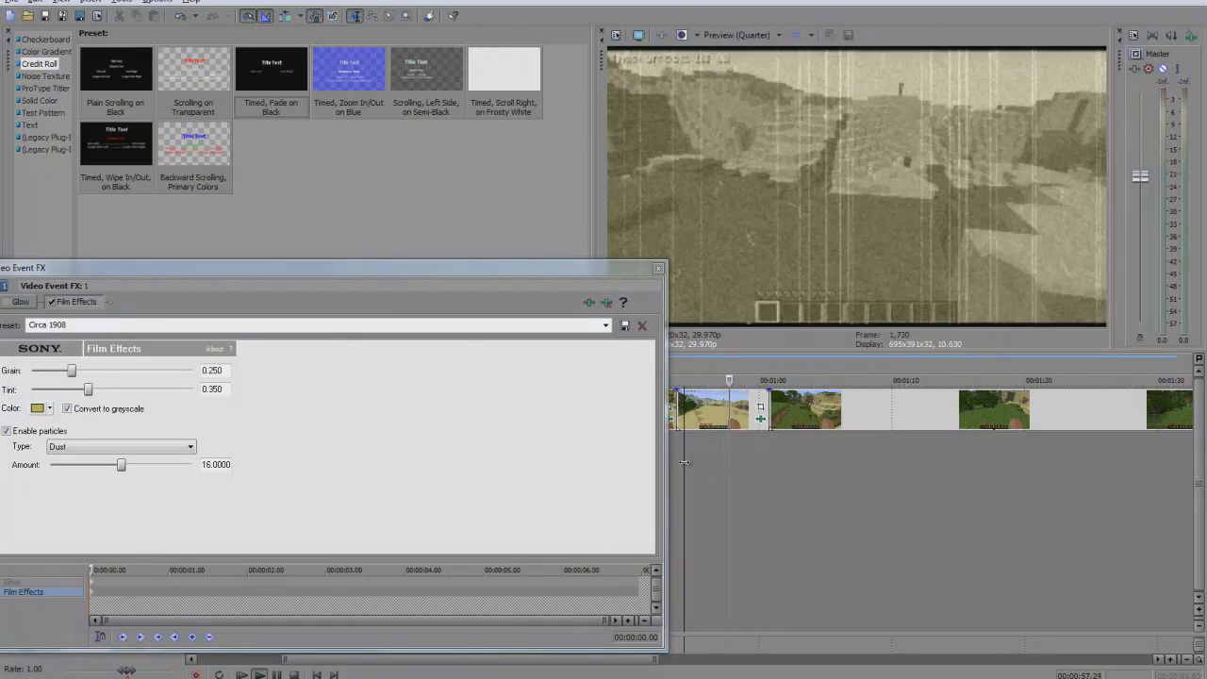
key("space")
- Apply the Circa 1980 preset to the section's Film Effects
left_click(566, 323)
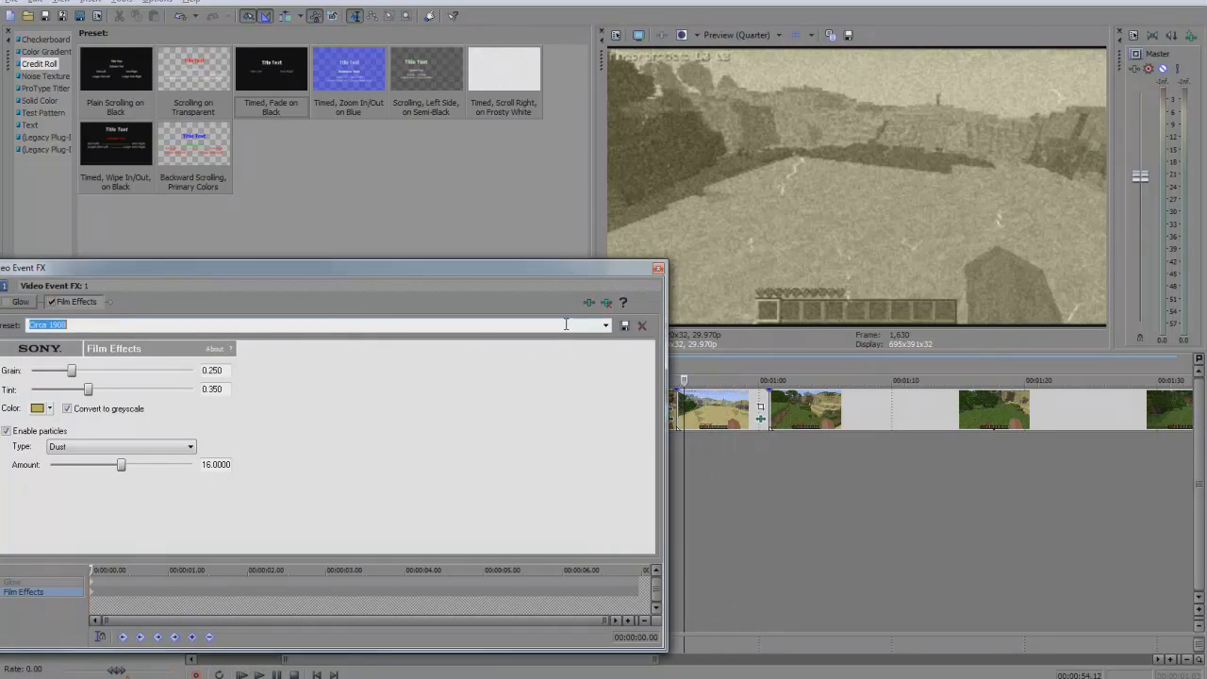
key("Down")
left_click(605, 326)
left_click(606, 327)
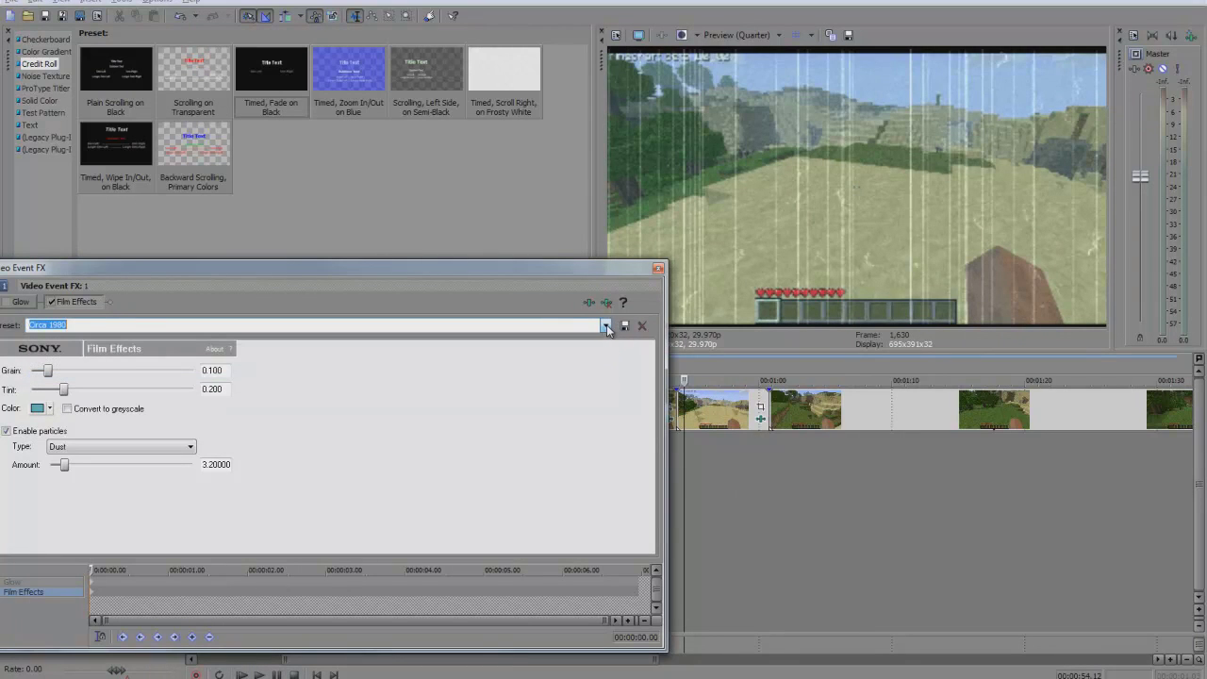
- Play back the section from its start to preview the Circa 1980 film effect
left_click(681, 463)
key("space")
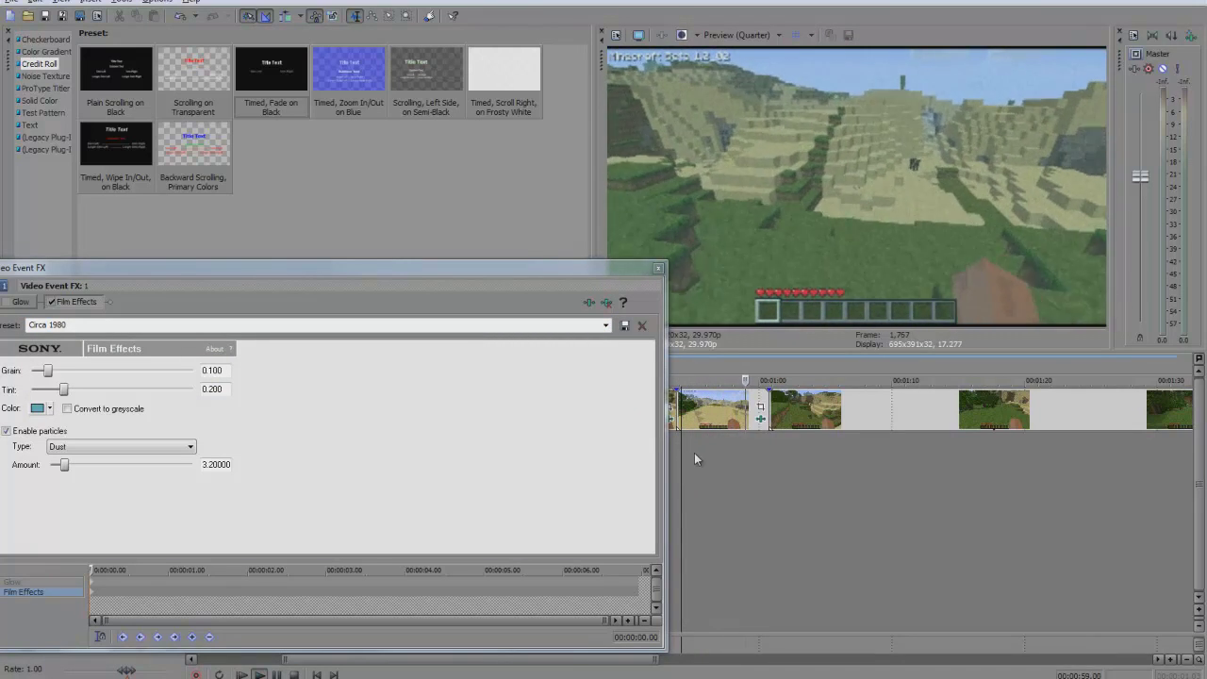
key("space")
- Add the Color Curves effect to the section with the Increase Contrast preset and play it back from its start
left_click_drag(488, 269, 523, 263)
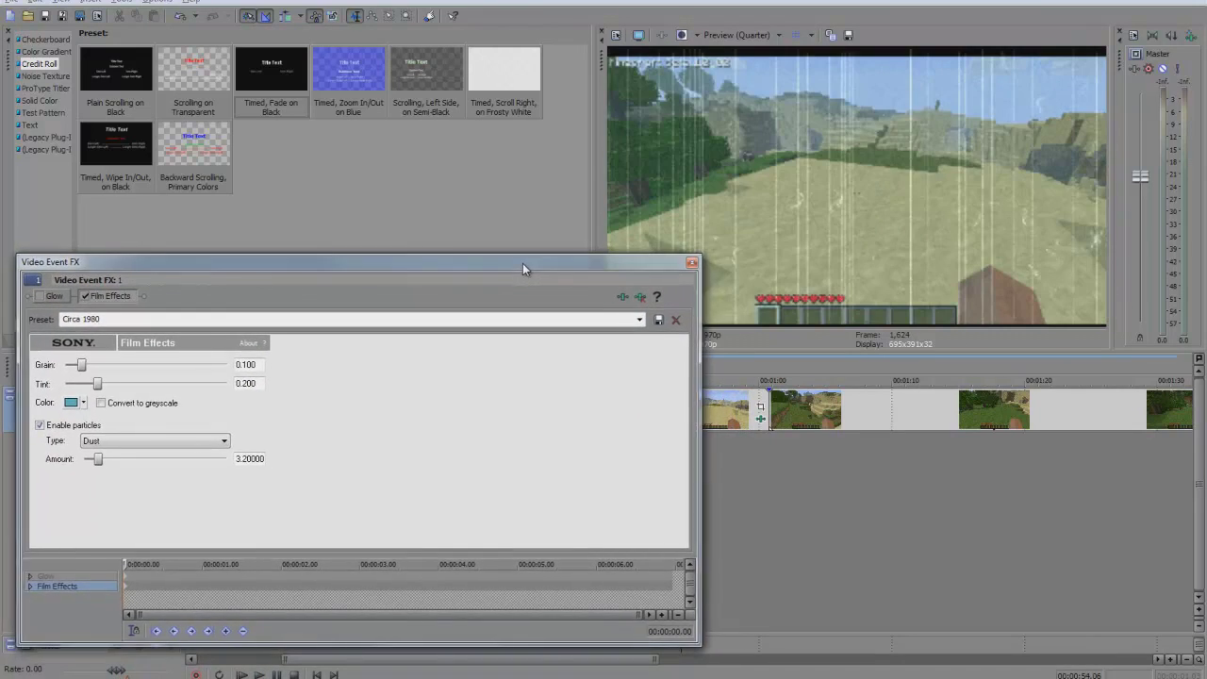
left_click(618, 295)
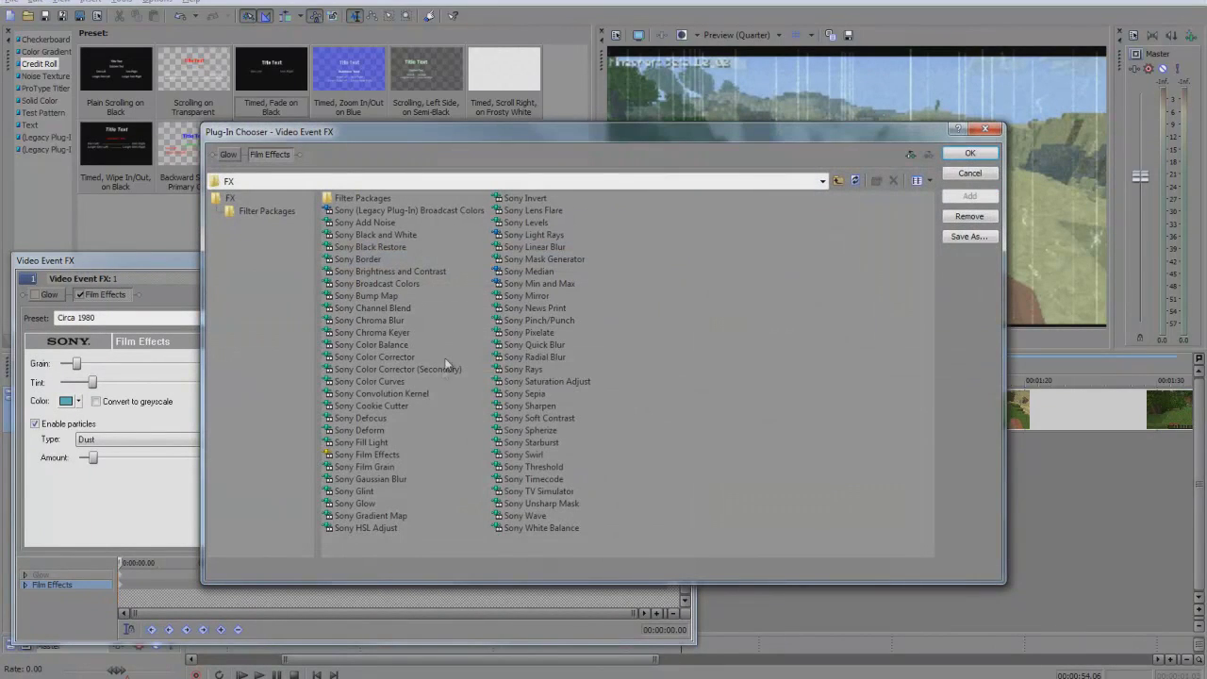
double_click(375, 380)
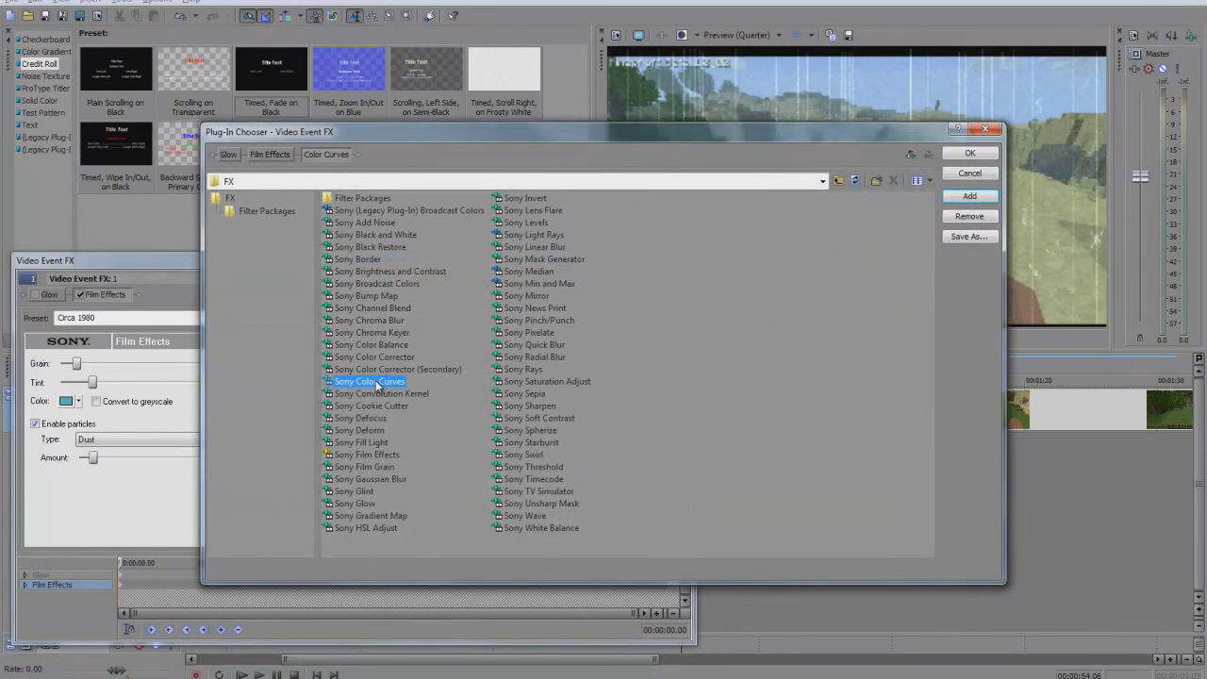
left_click(969, 153)
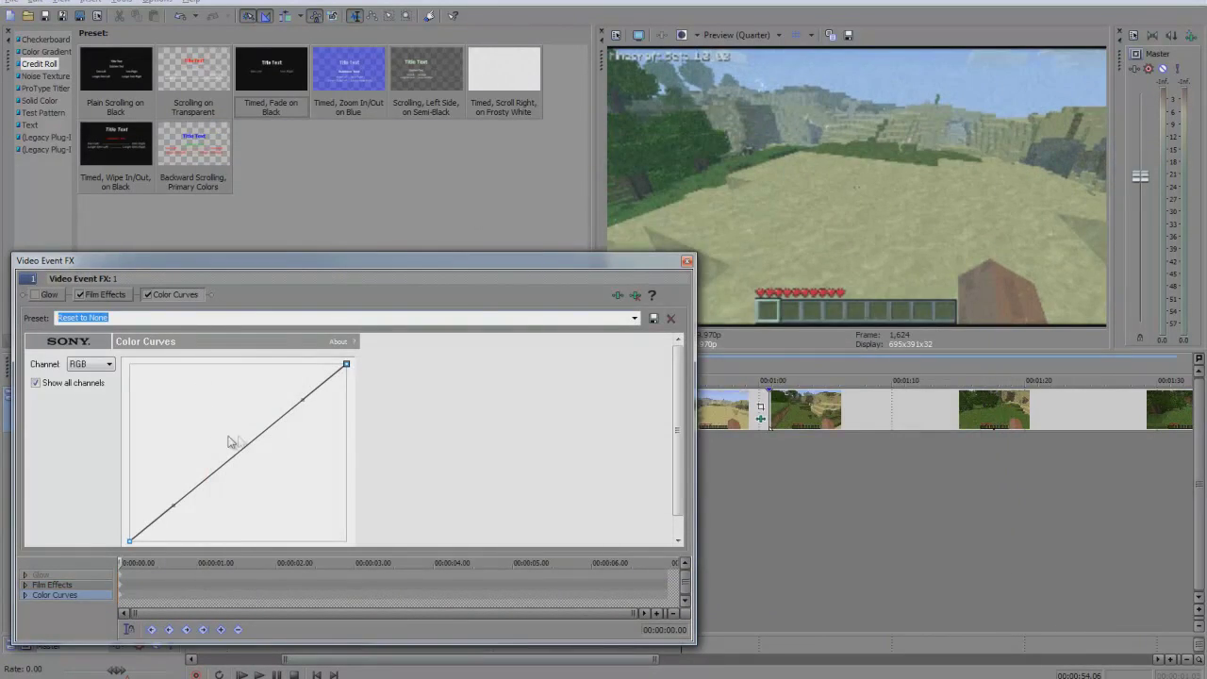
scroll(371, 318, "down", 3)
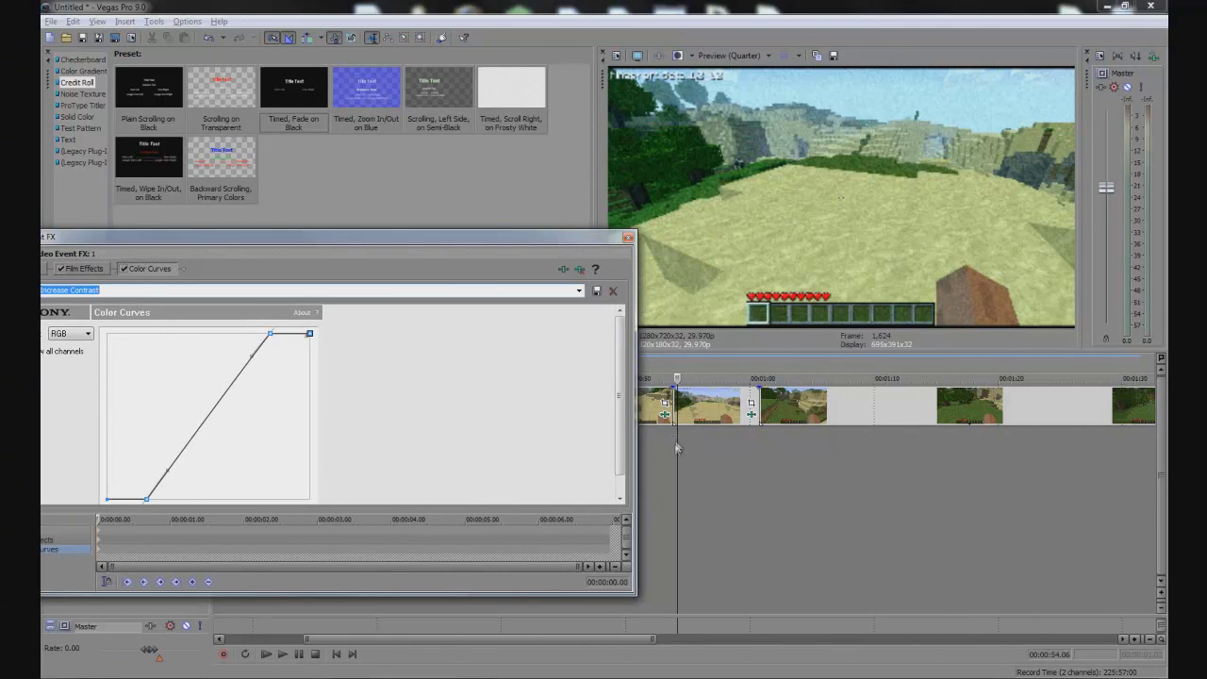
left_click(671, 456)
key("space")
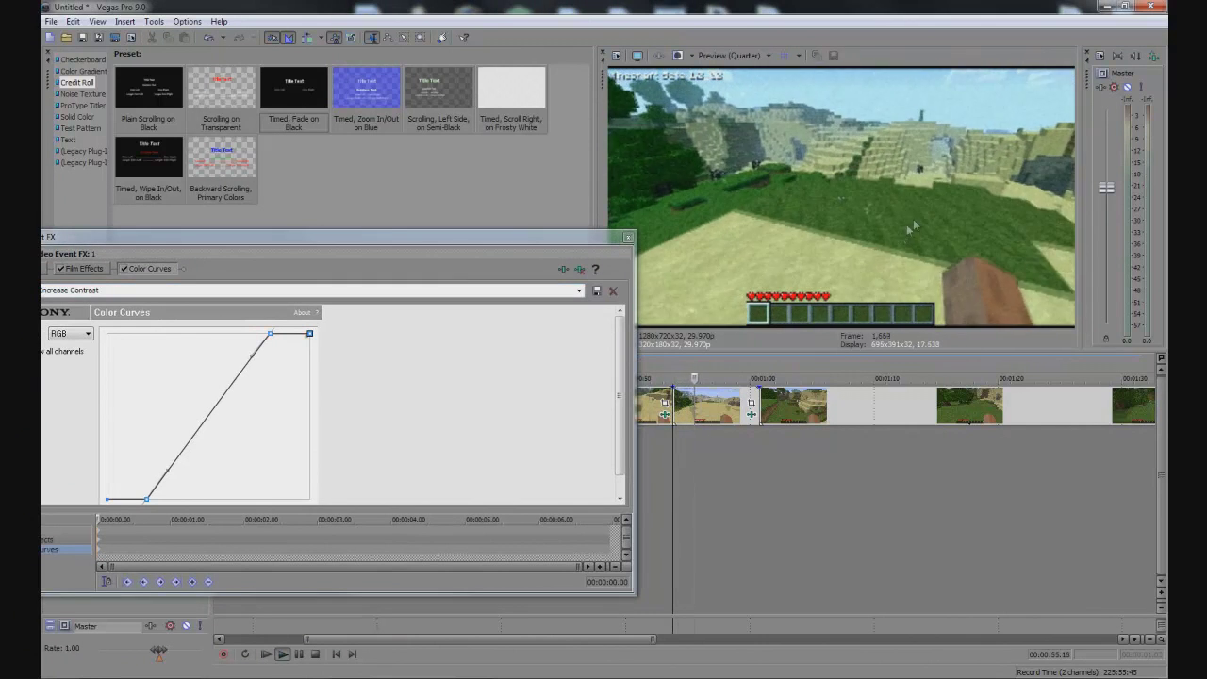
key("space")
- Enable Glow with the White Soft Glow preset, reducing glow percent to 0.106, intensity to 0.302 and suppression to 0.053, and close the effects window
left_click_drag(542, 244, 568, 238)
left_click(58, 265)
scroll(224, 287, "down", 2)
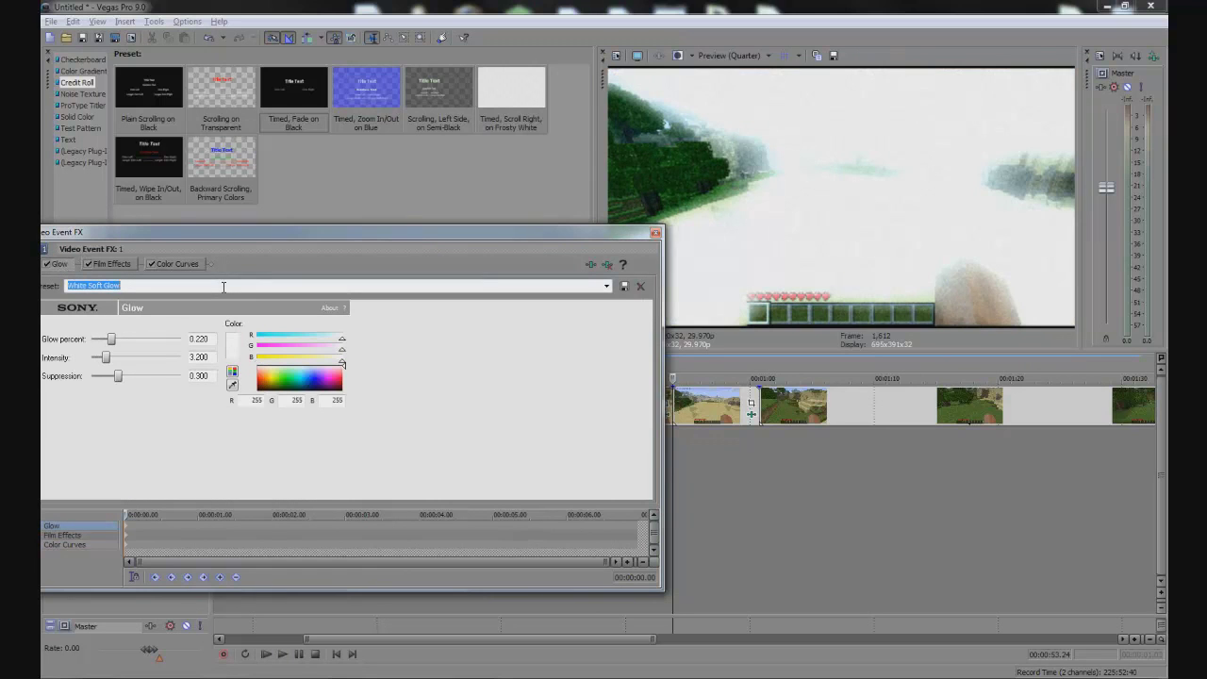
left_click_drag(110, 341, 93, 377)
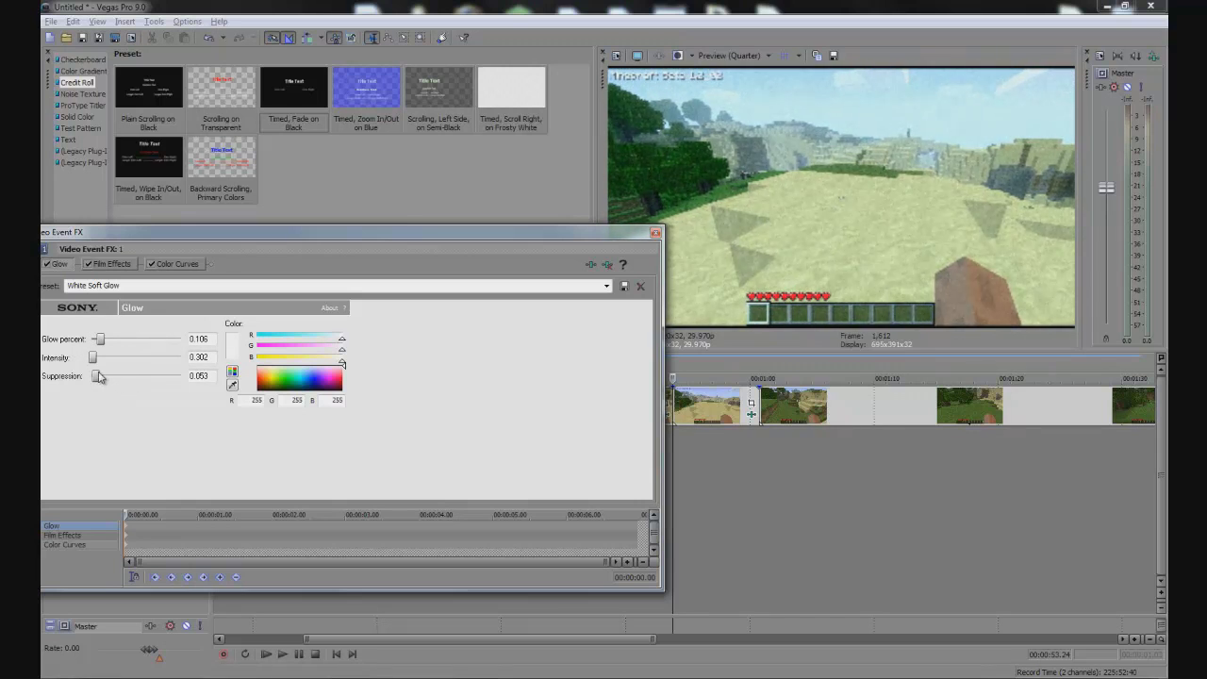
left_click(655, 233)
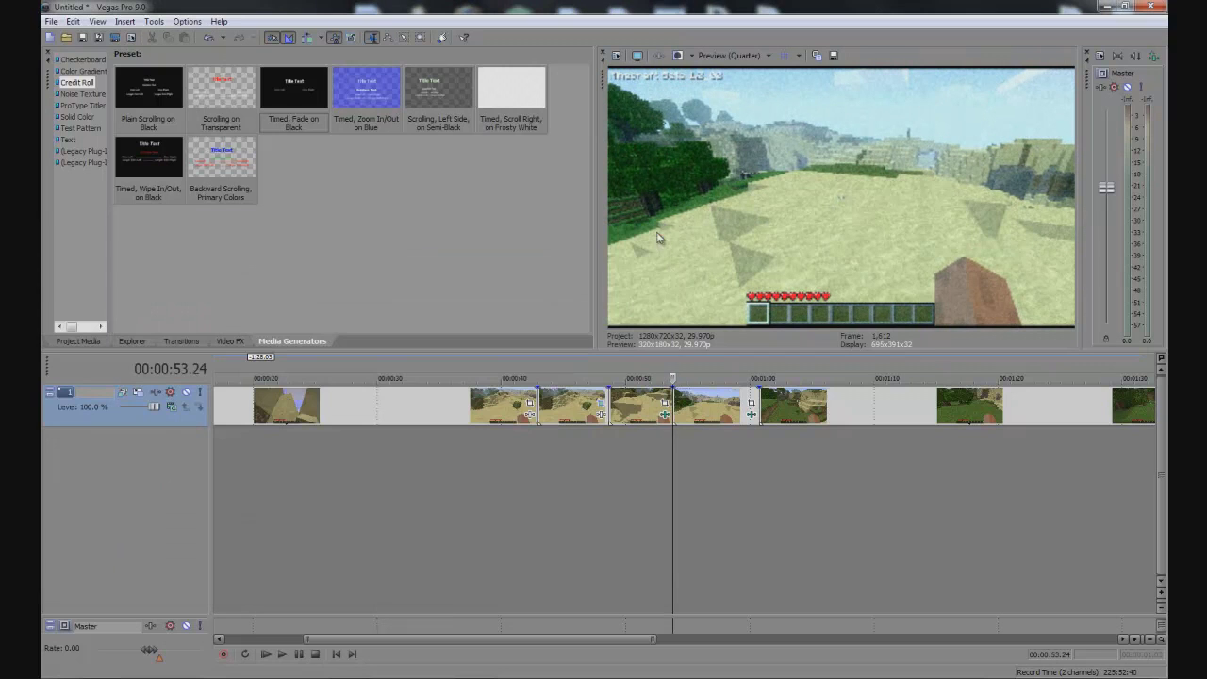
- Play through the edited section and split the remaining clip at 00:01:06.22
key("space")
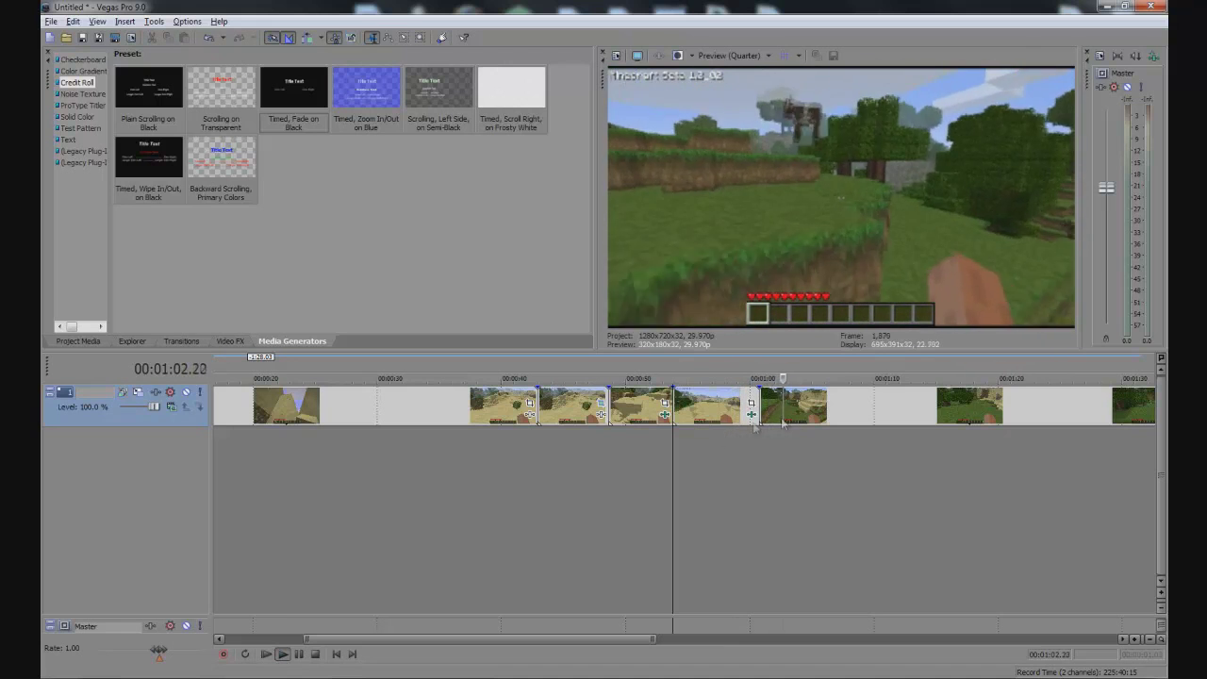
left_click(770, 454)
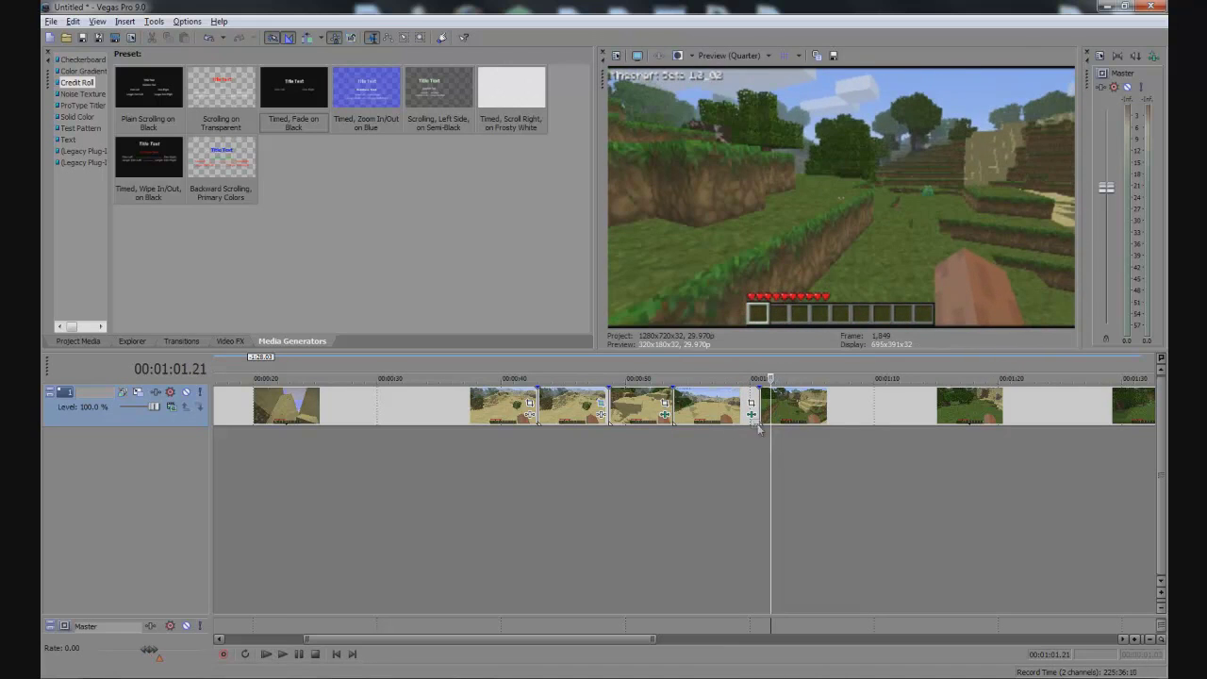
left_click(830, 414)
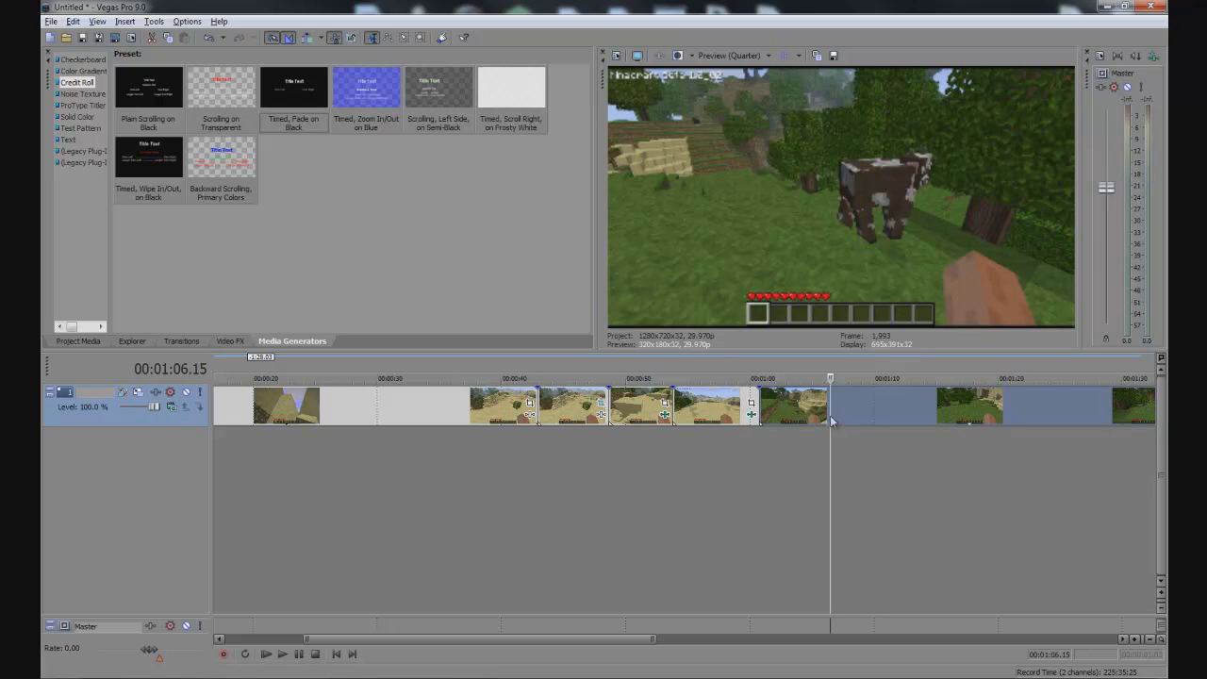
left_click(837, 419)
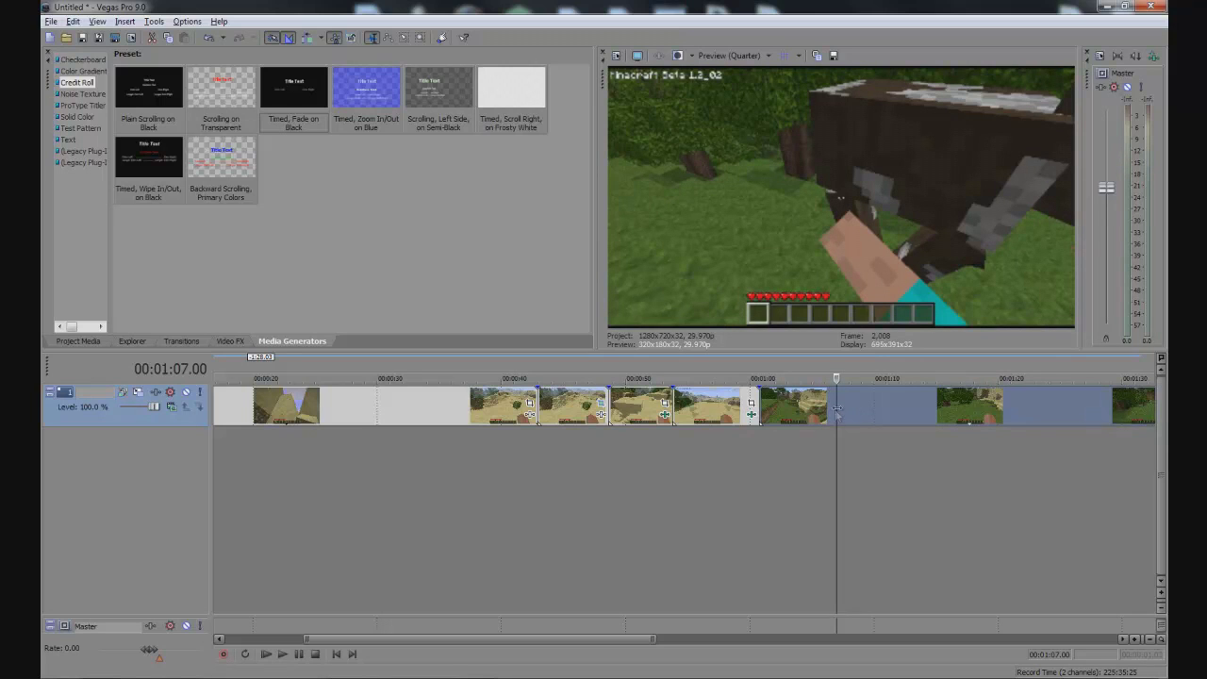
left_click(833, 419)
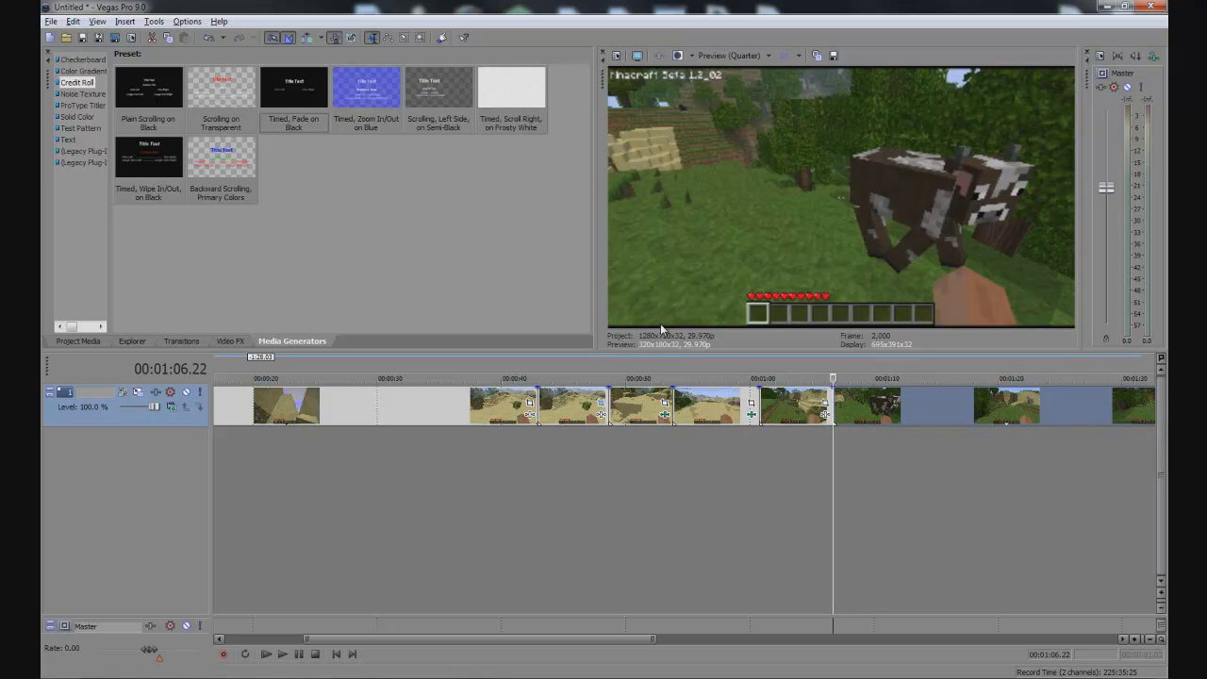
- Try rendering the loop region as a Windows Media Video V11 file with the 6 Mbps HD 720-30p template, and cancel the render
left_click(51, 23)
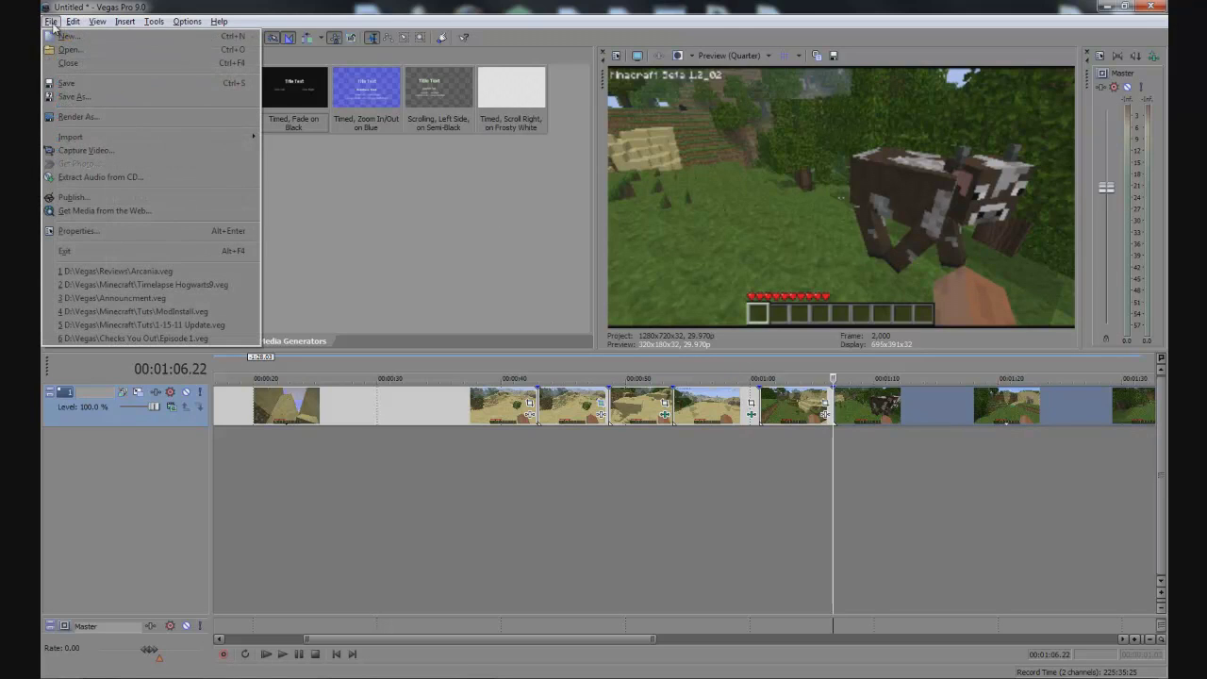
left_click(130, 117)
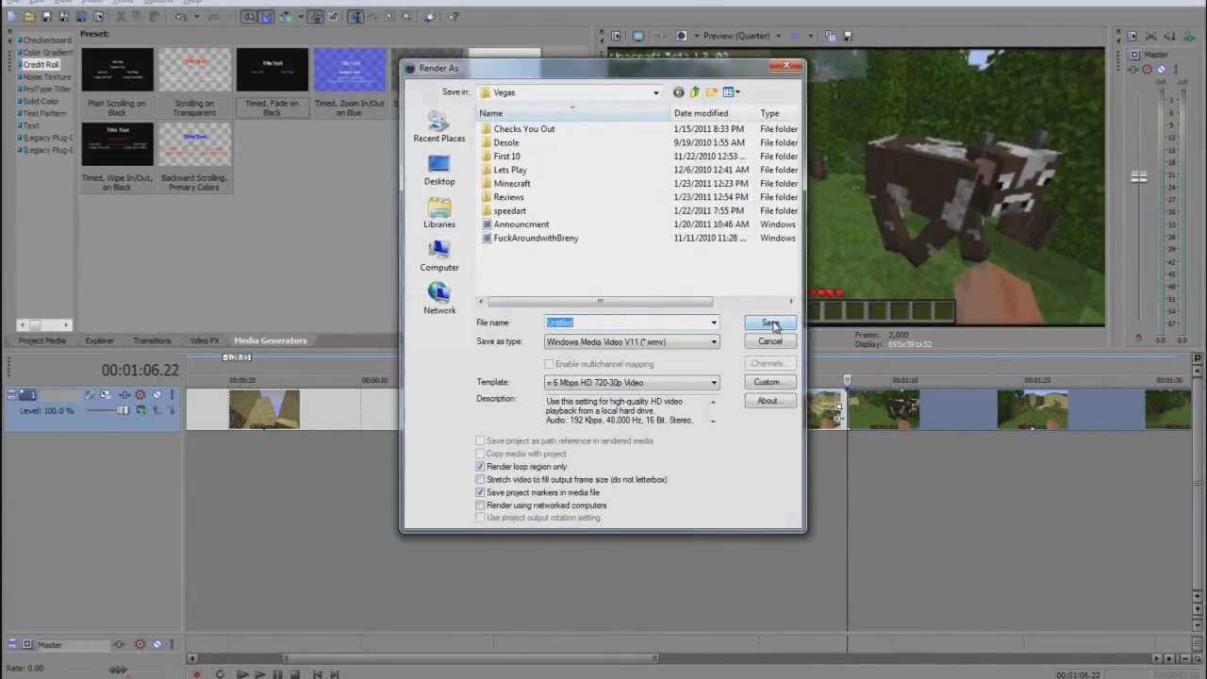
left_click(758, 326)
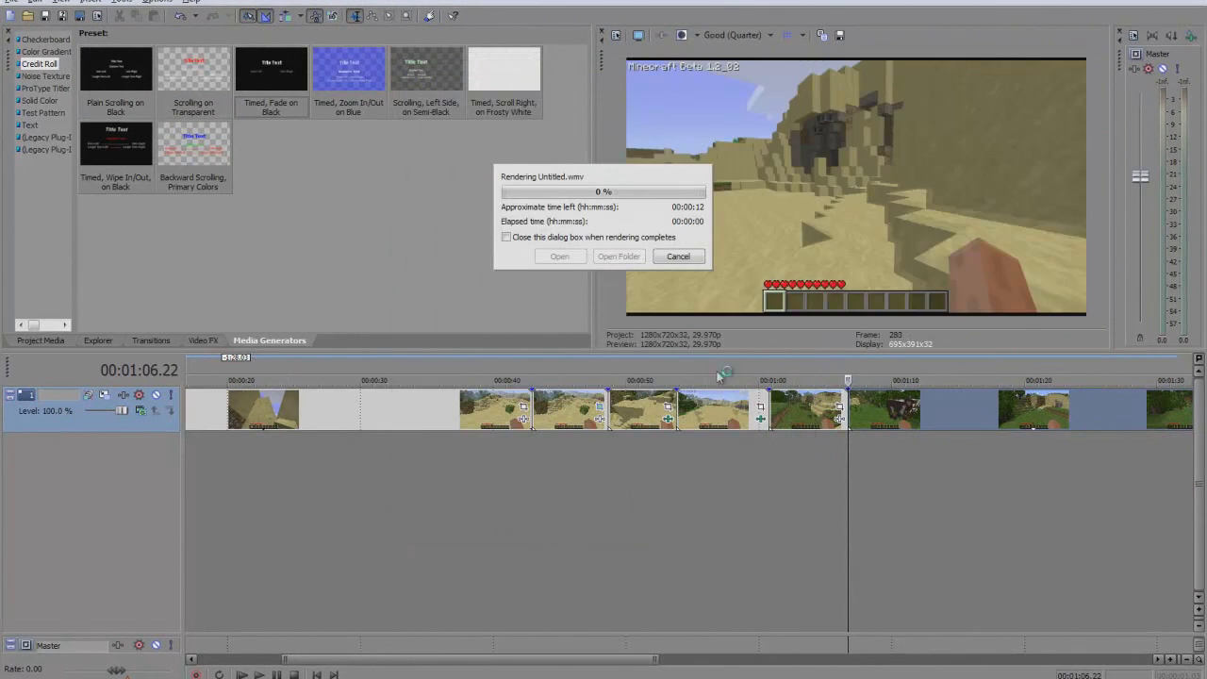
left_click(678, 256)
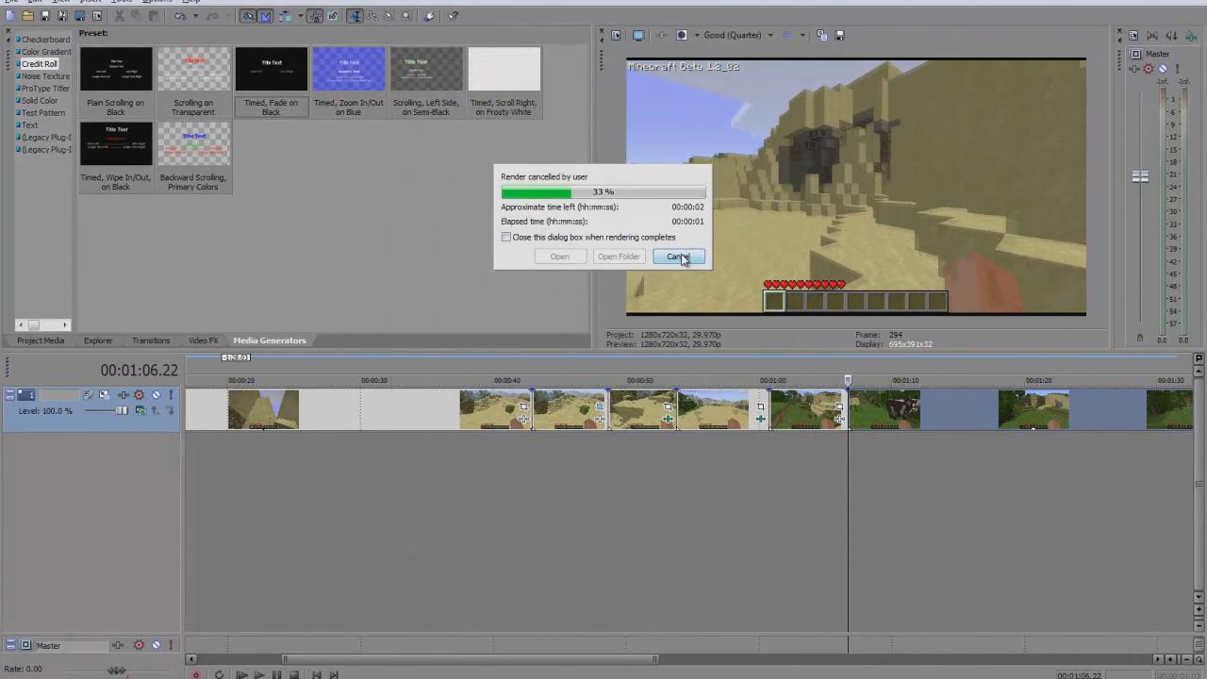
- Reopen the render settings and examine the template's custom settings and the available output file types
left_click(11, 2)
left_click(57, 100)
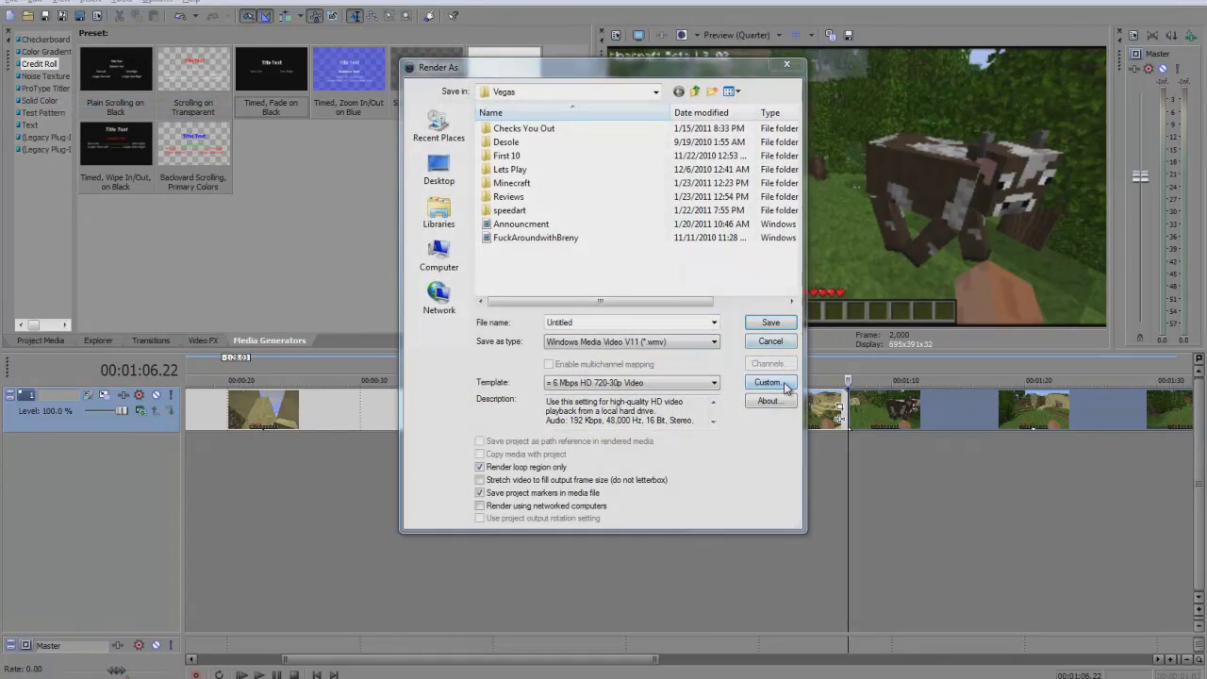
left_click(783, 385)
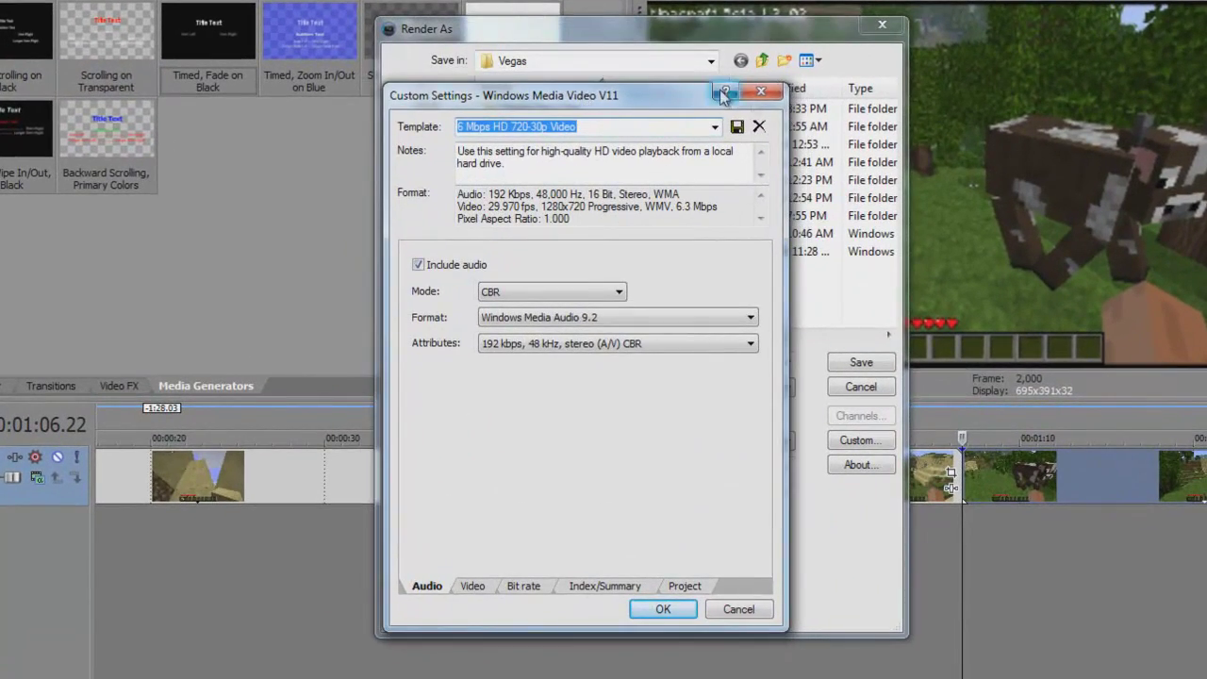
left_click(761, 91)
left_click(758, 390)
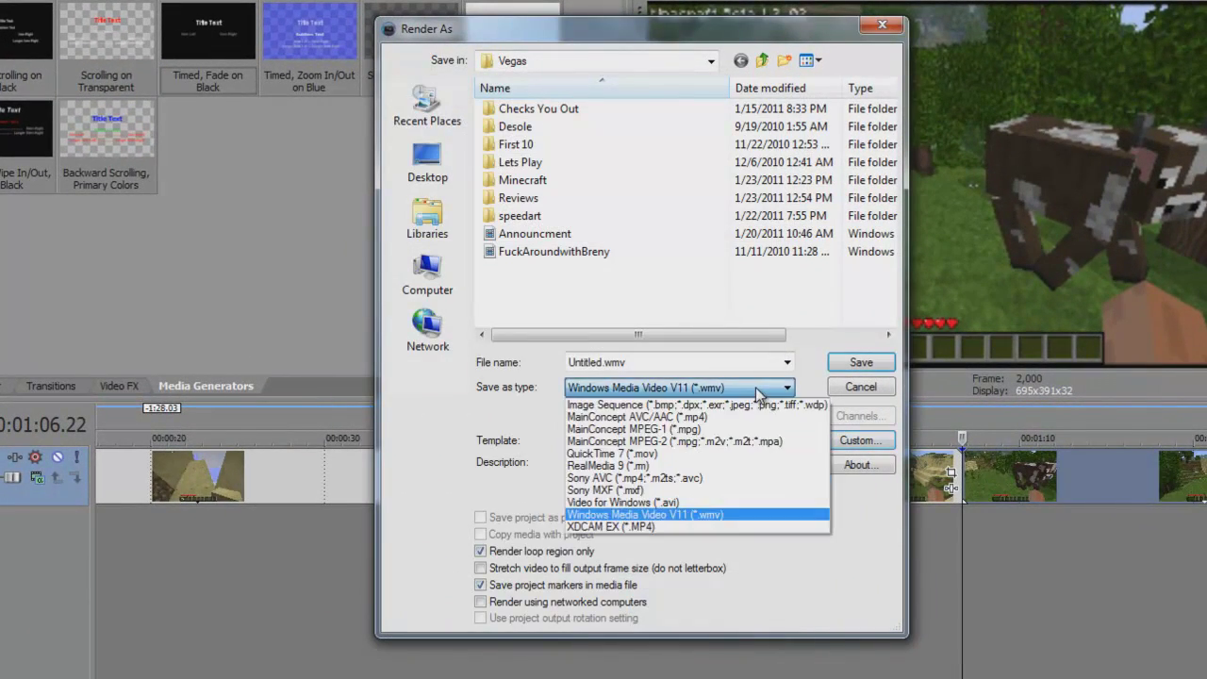
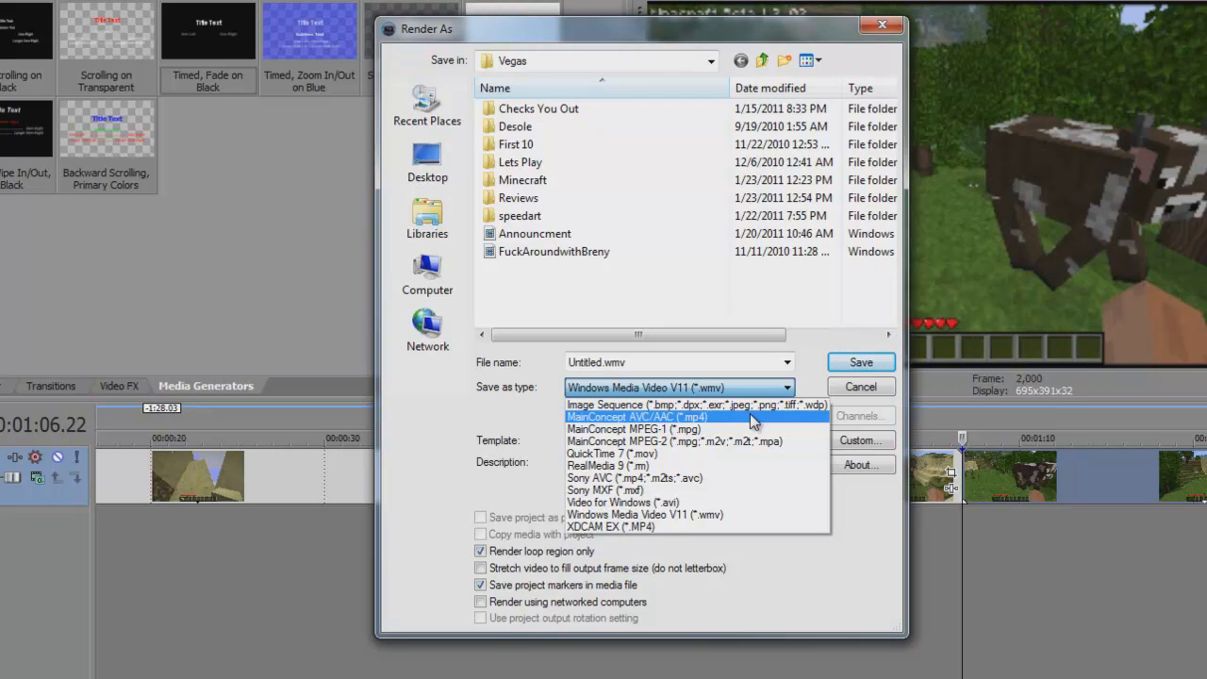
left_click(512, 427)
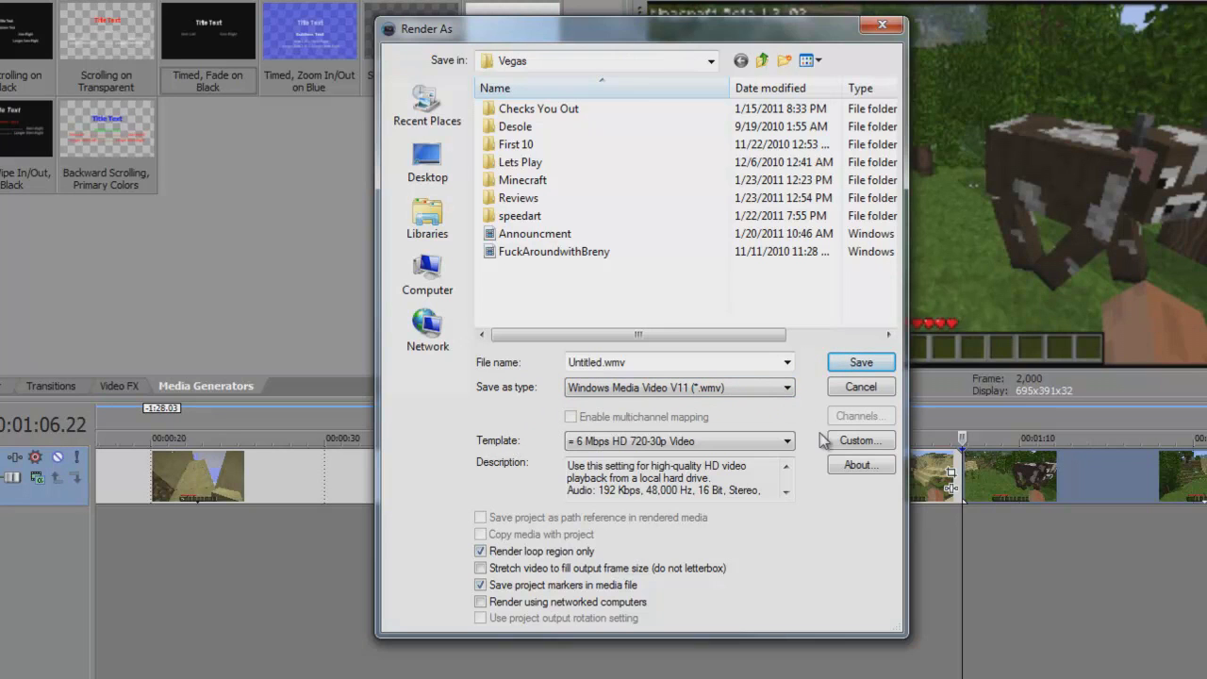
- Review the available Windows Media Video render templates against the project's resolution and frame rate, keeping 6 Mbps HD 720-30p Video
left_click(856, 441)
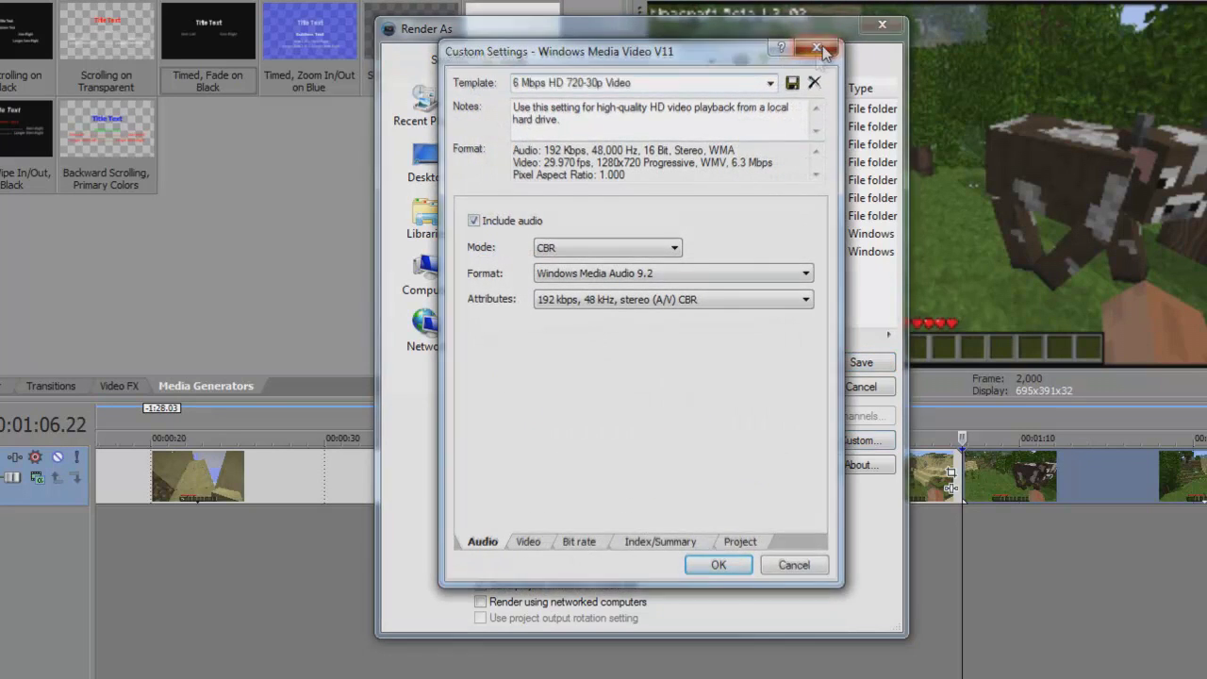
left_click(818, 48)
left_click(787, 440)
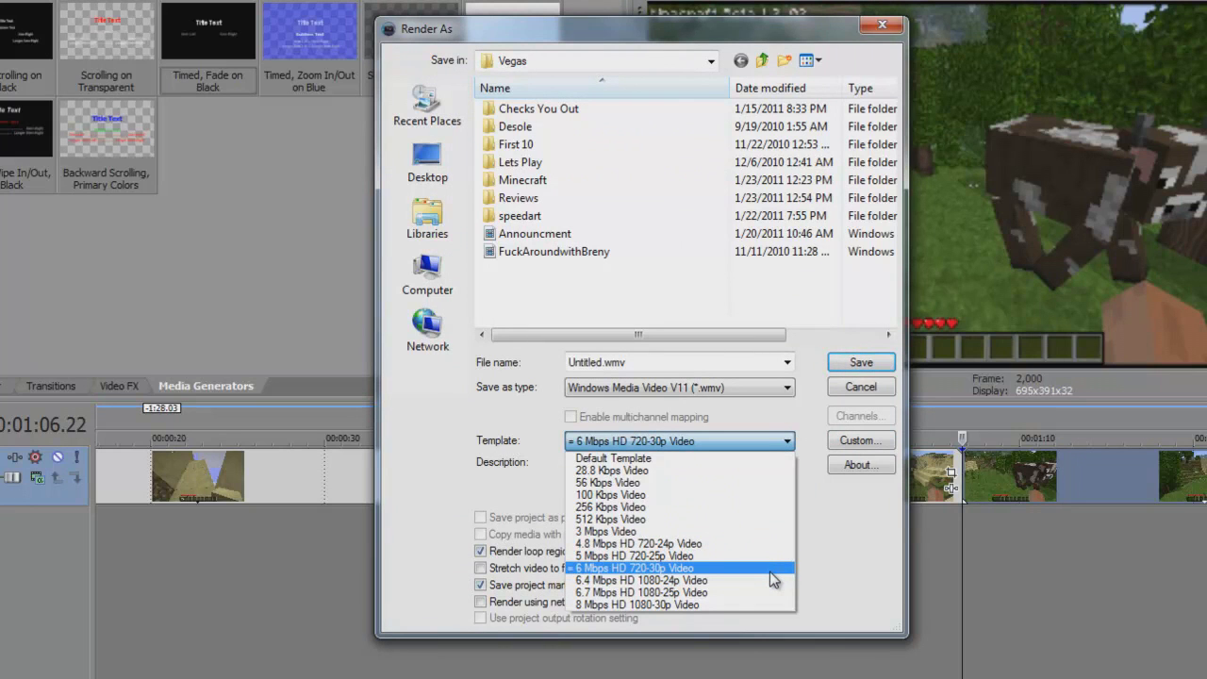
left_click(775, 28)
left_click_drag(610, 34, 309, 26)
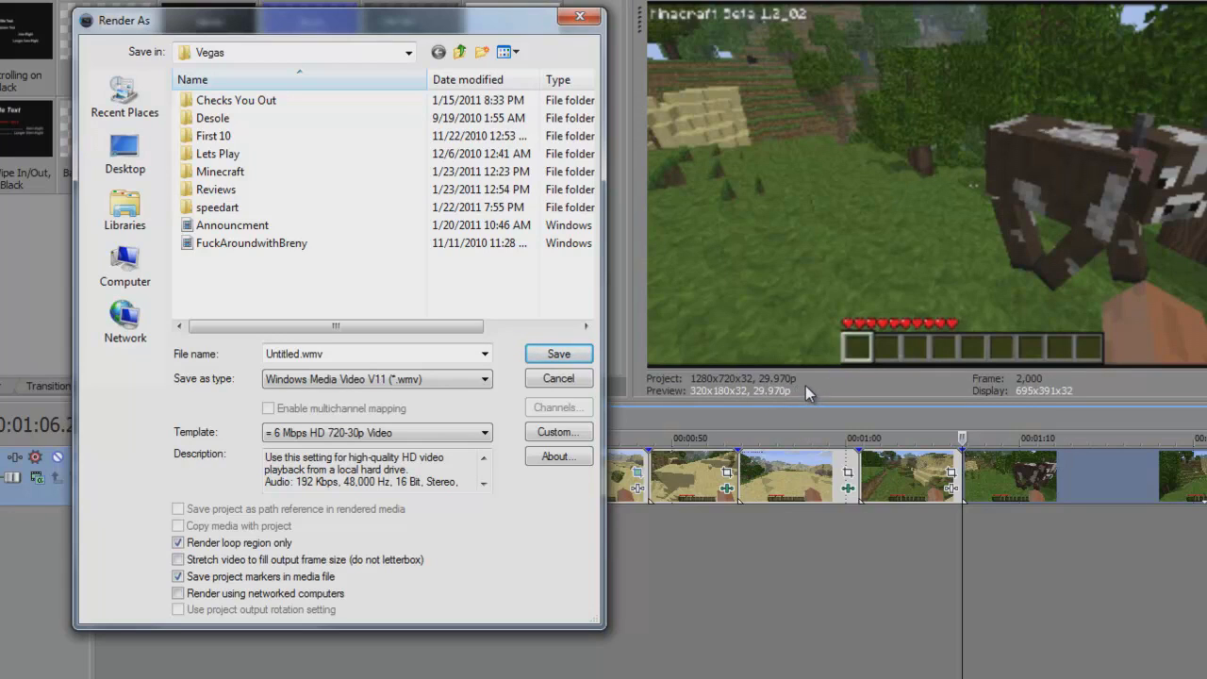
left_click(471, 437)
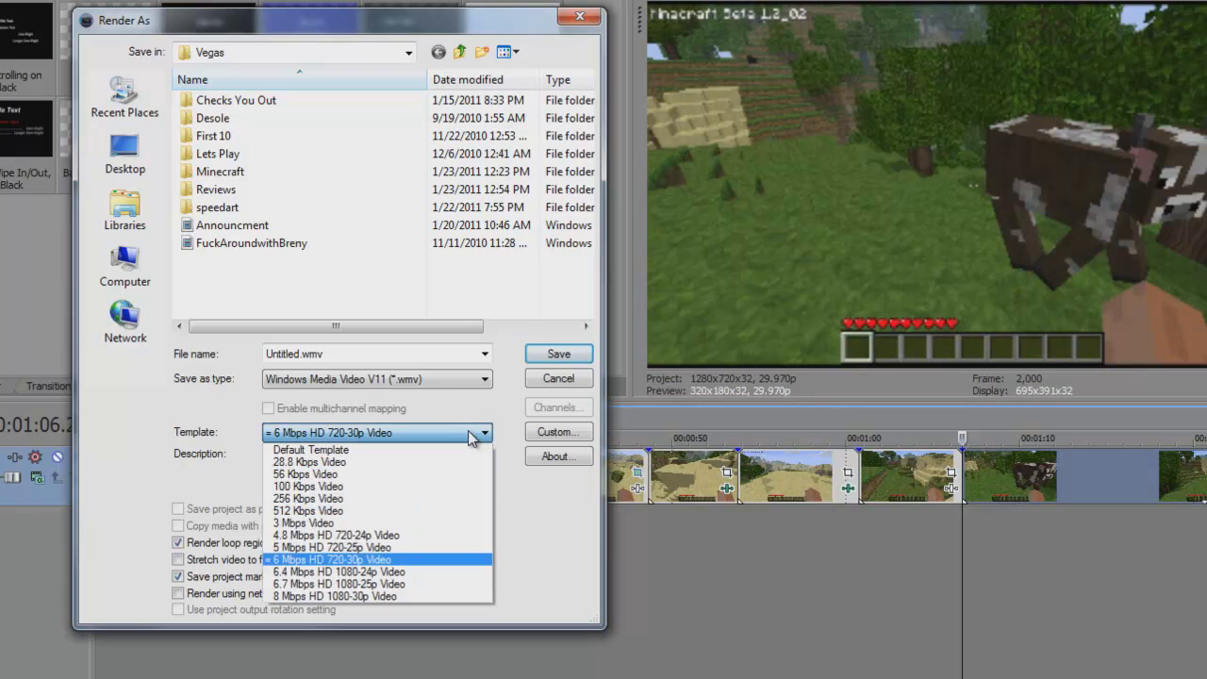
left_click(560, 563)
- Open the render template's custom settings, check its bit rate, and set video smoothness to 0 (Smoothest)
left_click(556, 431)
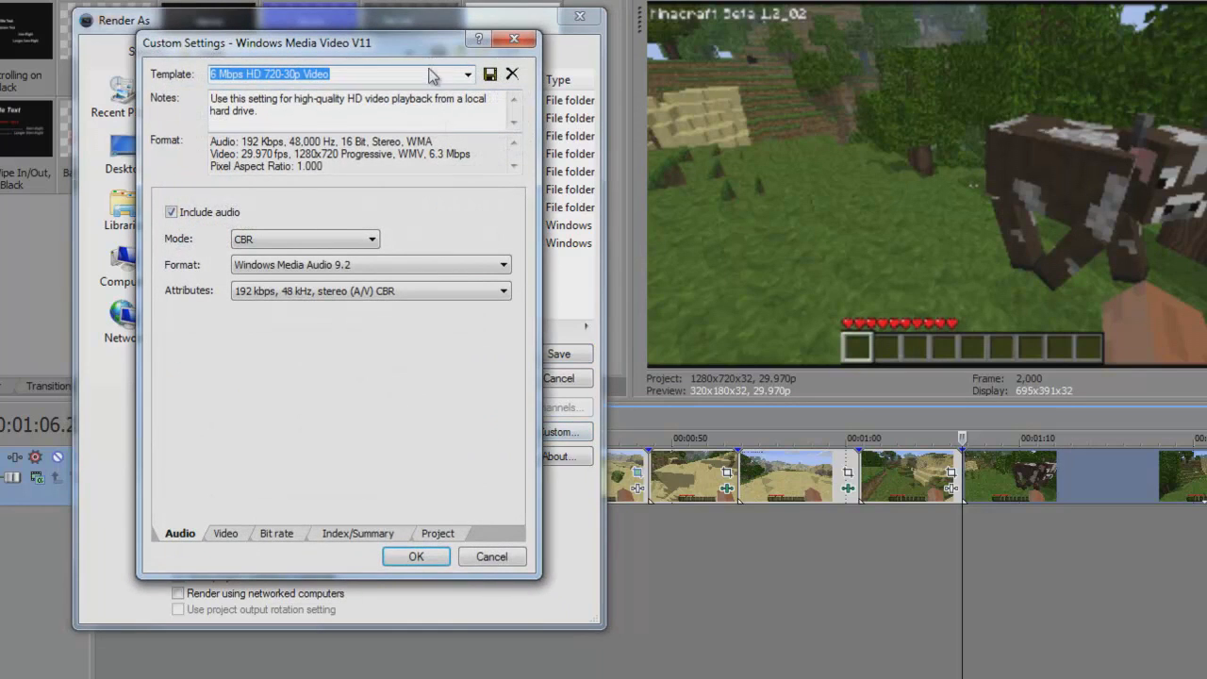
left_click_drag(388, 38, 454, 25)
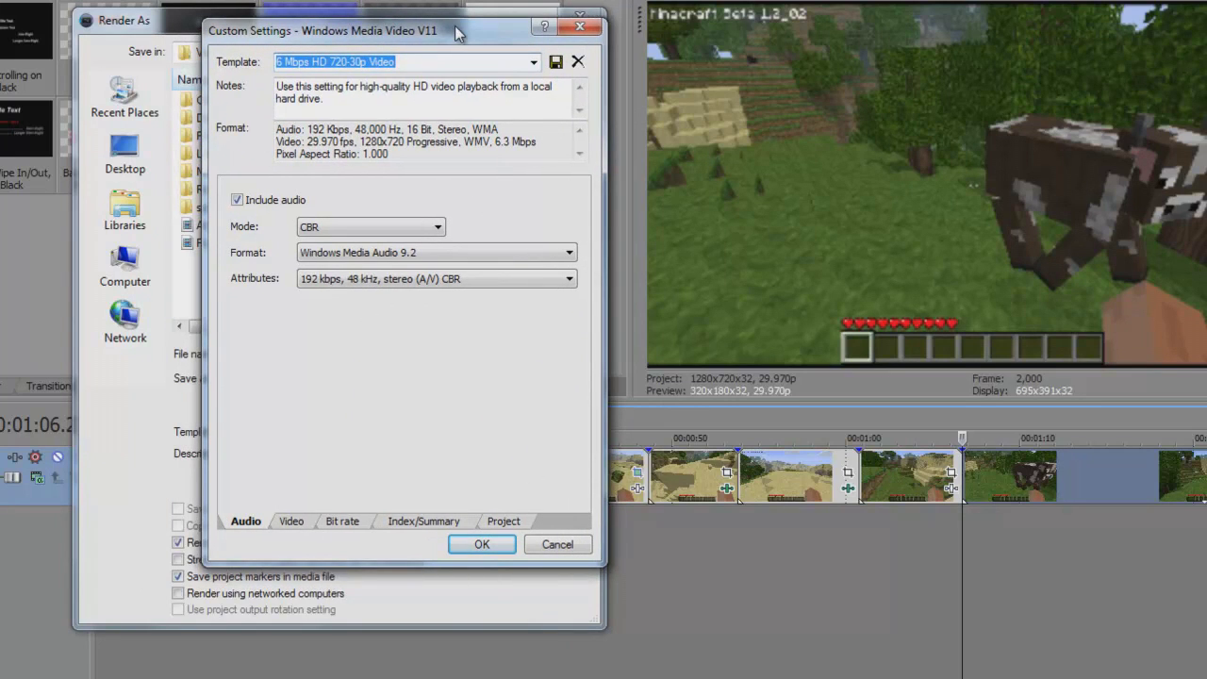
left_click_drag(454, 27, 789, 42)
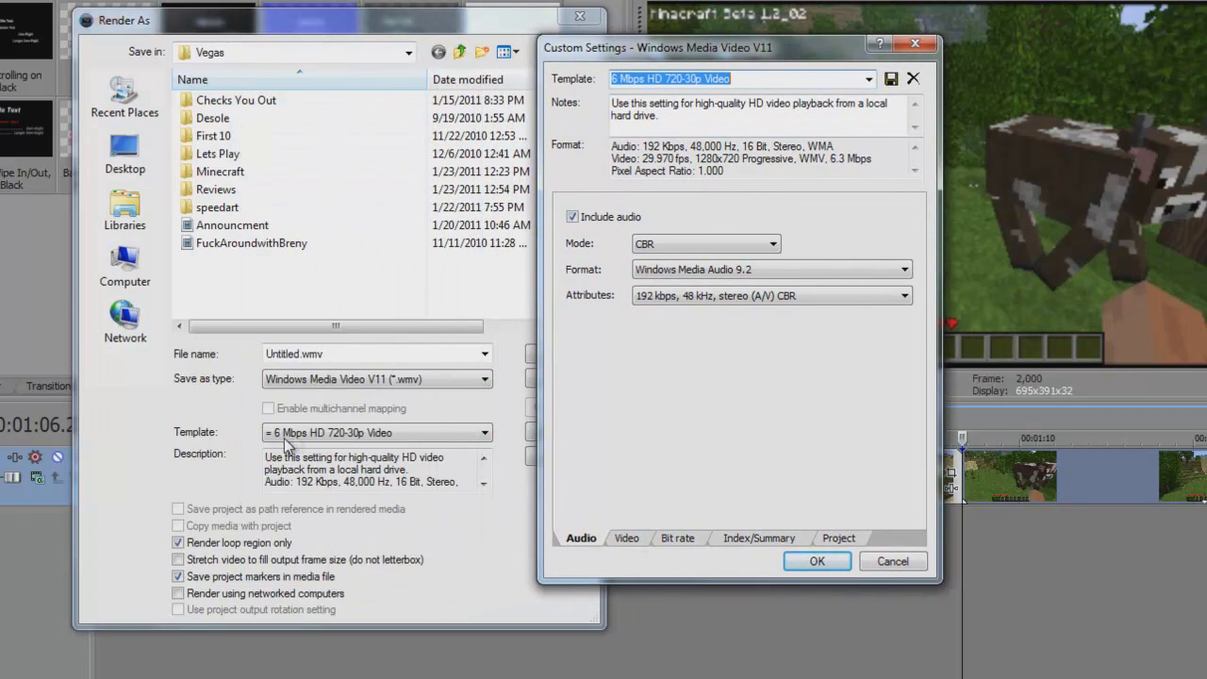
left_click_drag(748, 58, 475, 26)
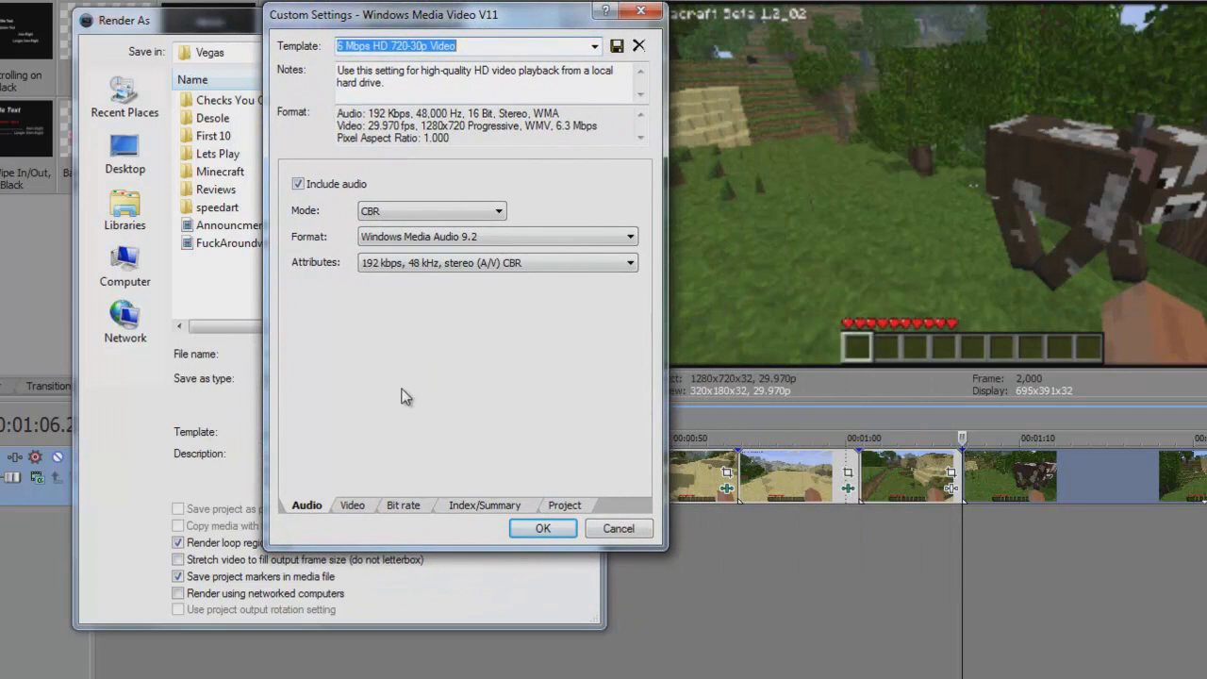
left_click(352, 504)
left_click(404, 506)
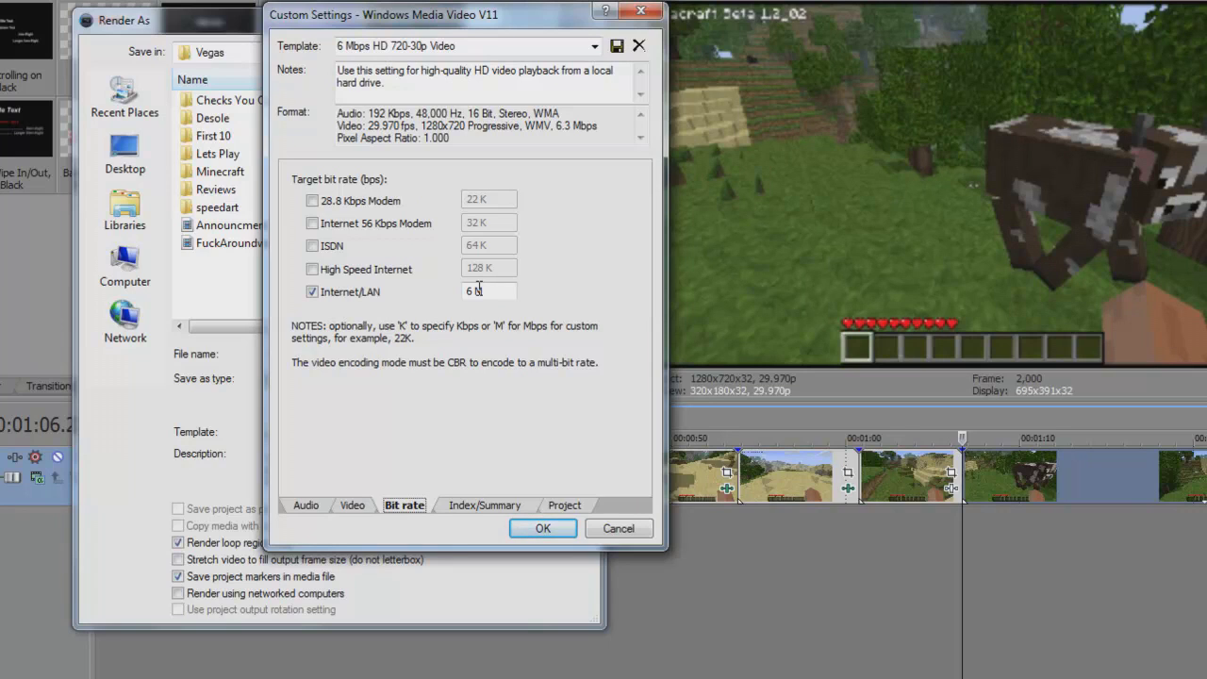
left_click(350, 506)
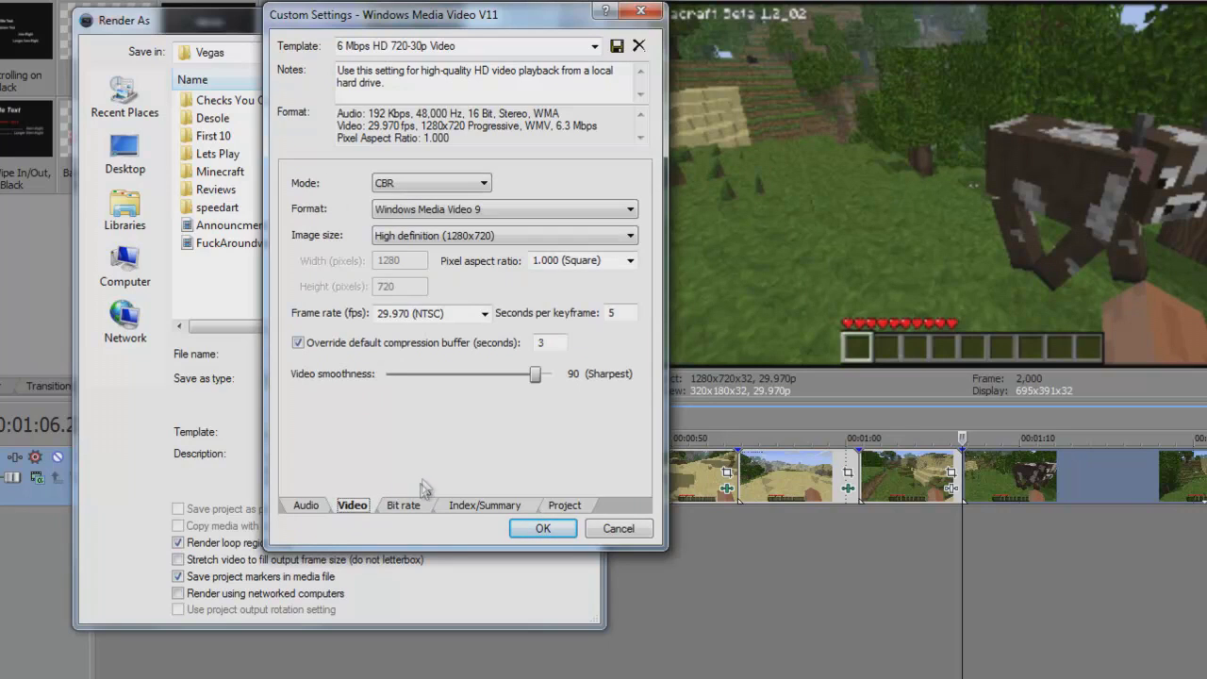
left_click_drag(536, 376, 377, 387)
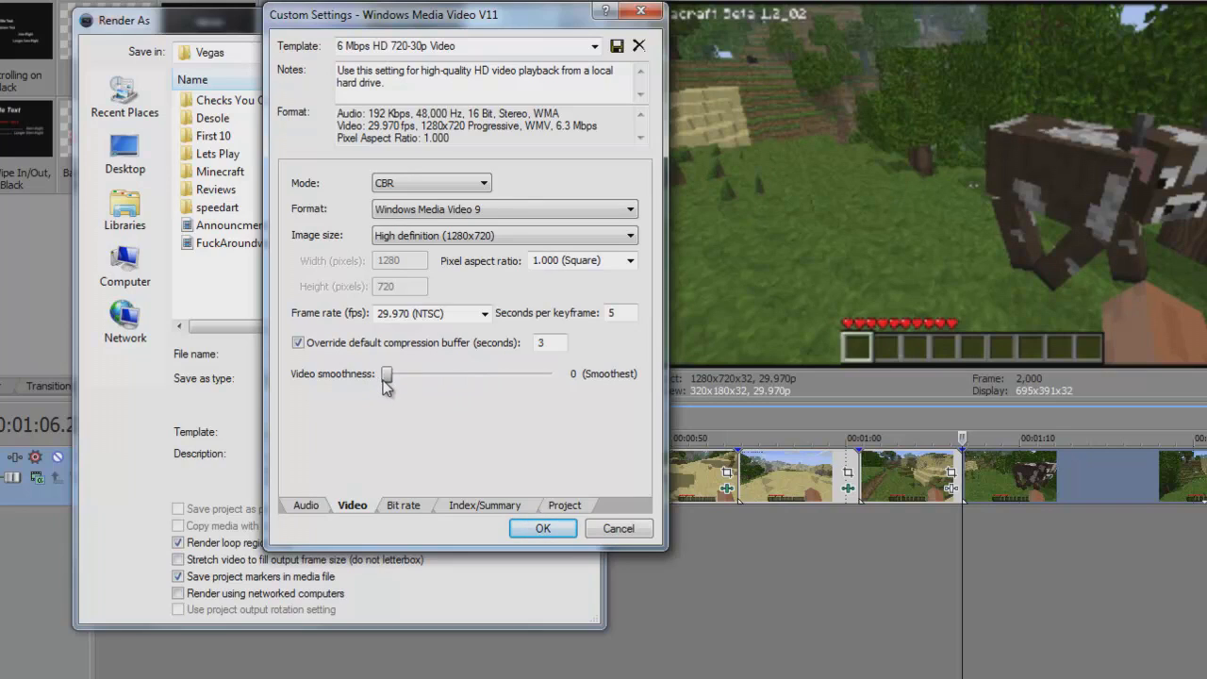
- Set the video smoothness to 91 (Sharpest), check the audio and index/summary settings, and accept the custom template settings
left_click_drag(382, 380, 533, 394)
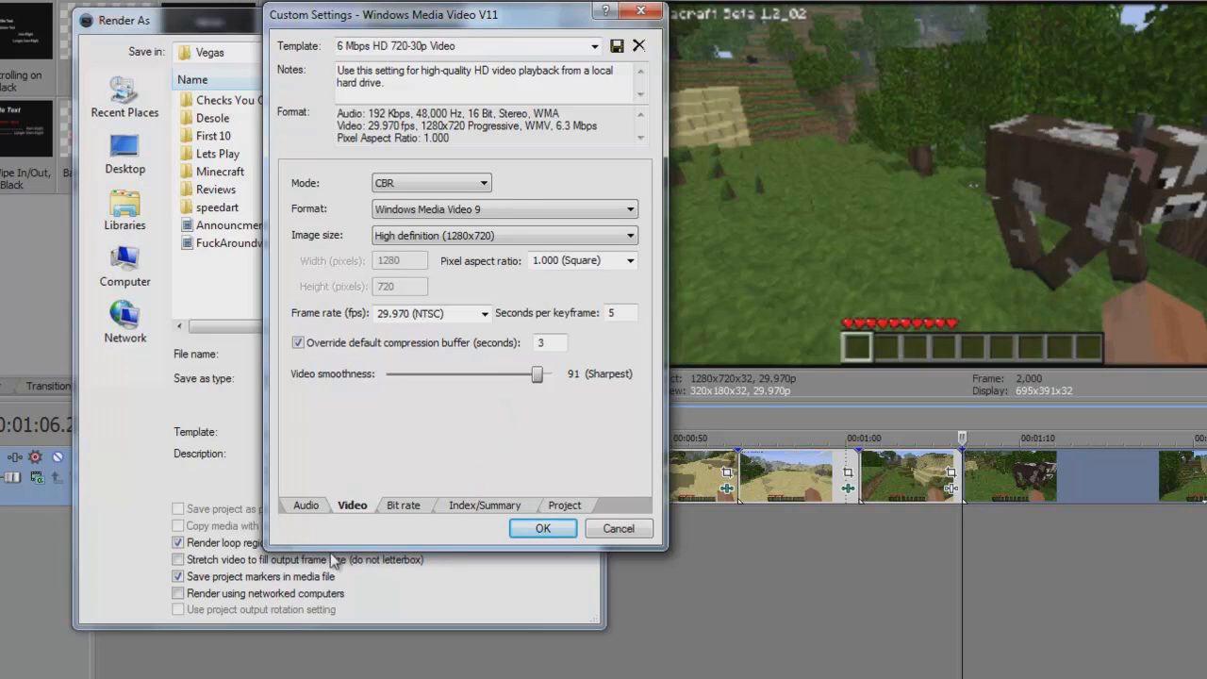
left_click(305, 506)
left_click(483, 505)
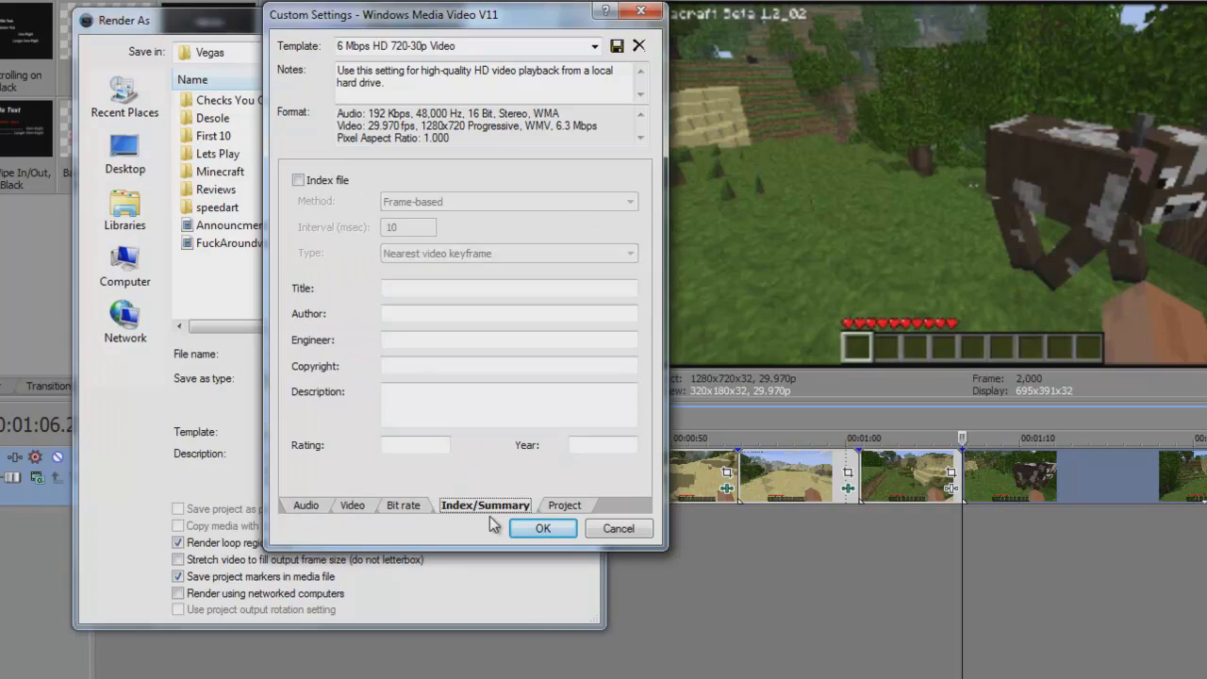
left_click(543, 528)
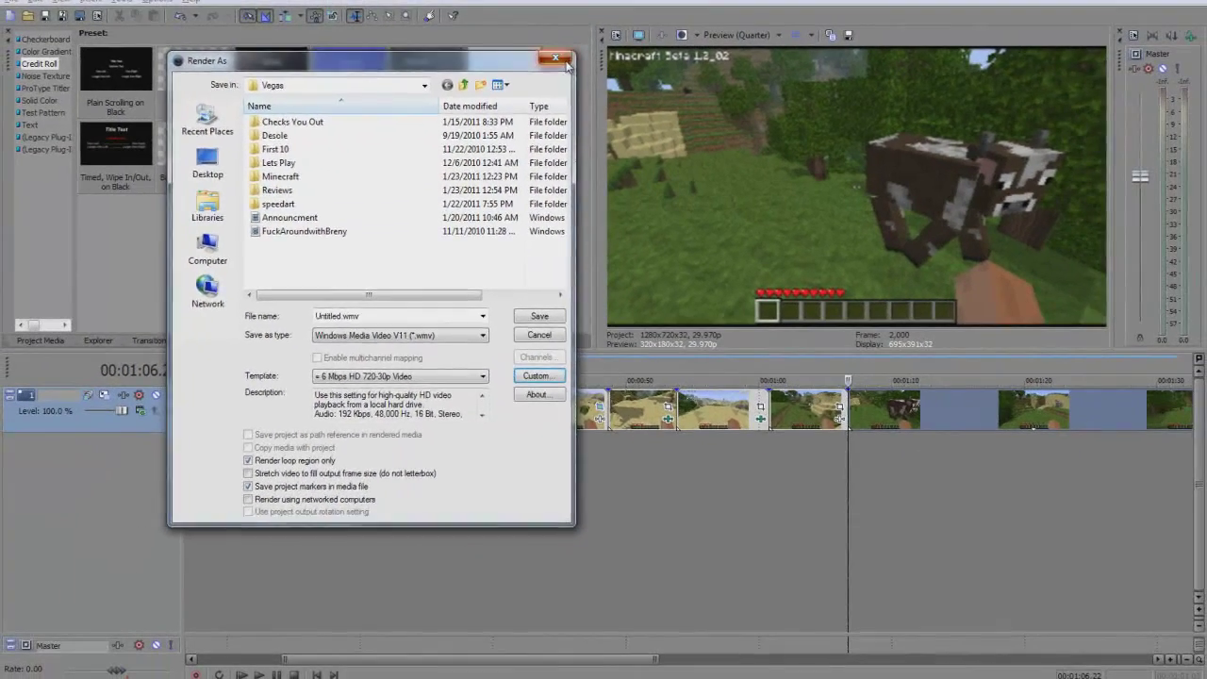
- Render the loop region as Untitled.wmv in Windows Media Video V11 format with the 6 Mbps HD 720-30p Video template
left_click(548, 355)
left_click(594, 482)
scroll(594, 462, "down", 3)
scroll(594, 462, "down", 2)
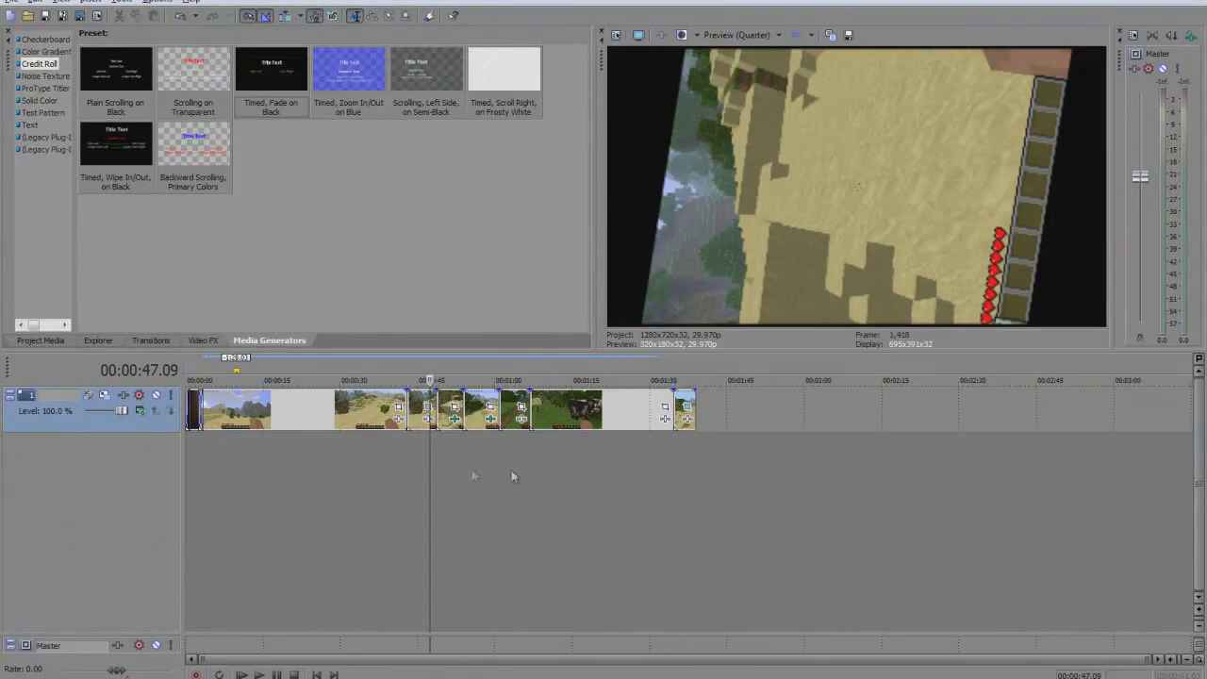
left_click(12, 2)
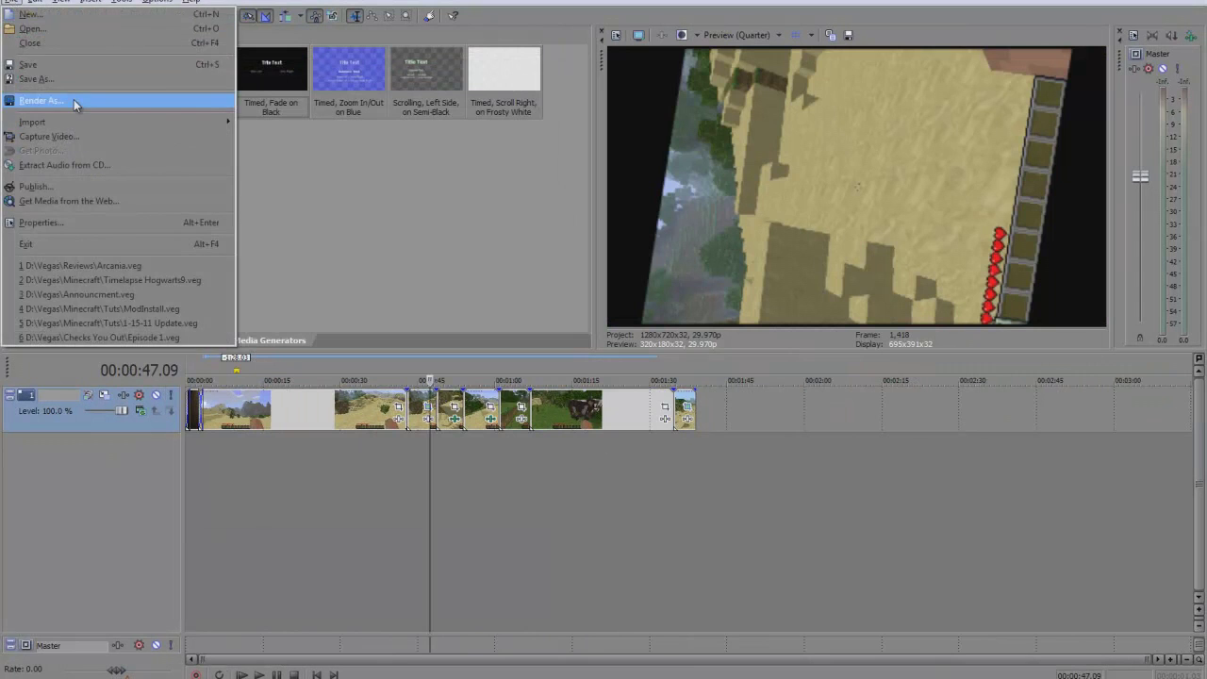
left_click(74, 99)
left_click(521, 319)
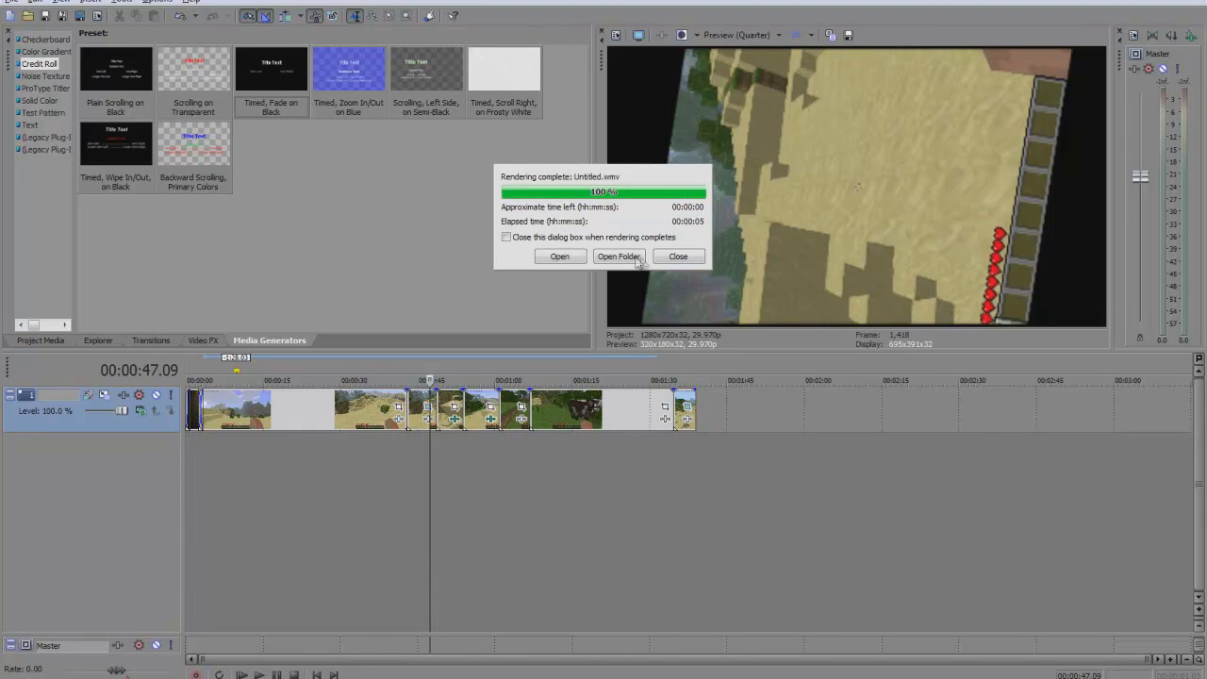
- Open the folder containing the rendered Untitled video, play the file, and close the player and the folder
left_click(630, 260)
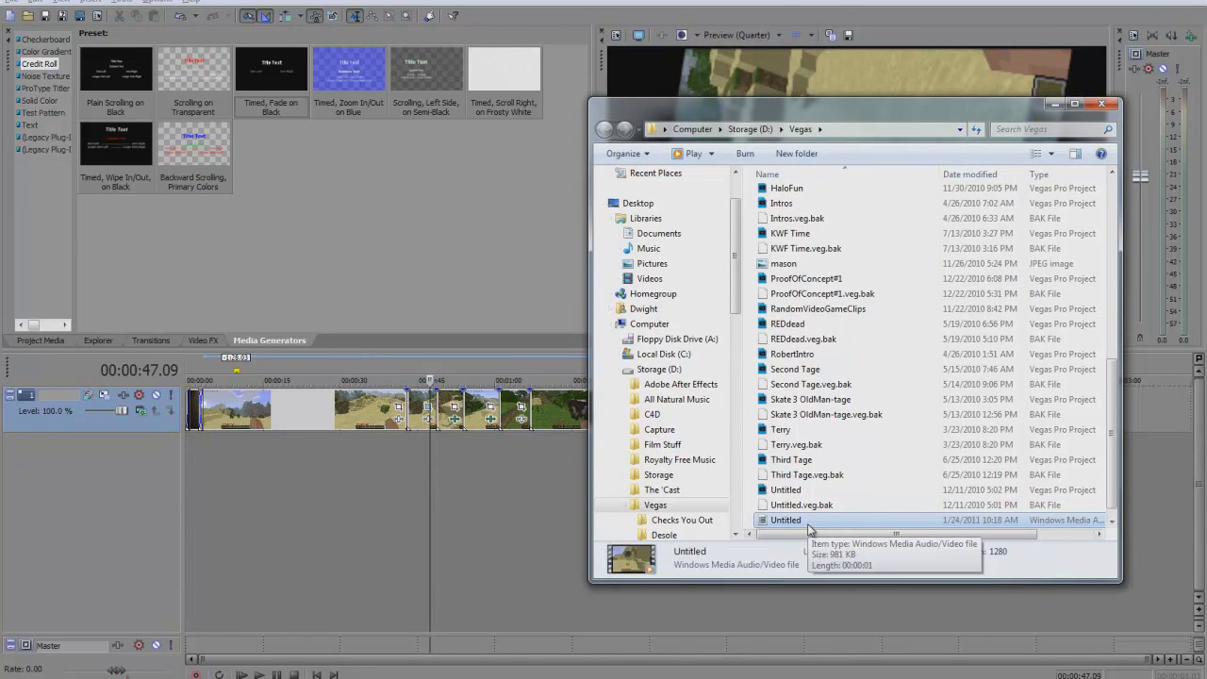
double_click(809, 524)
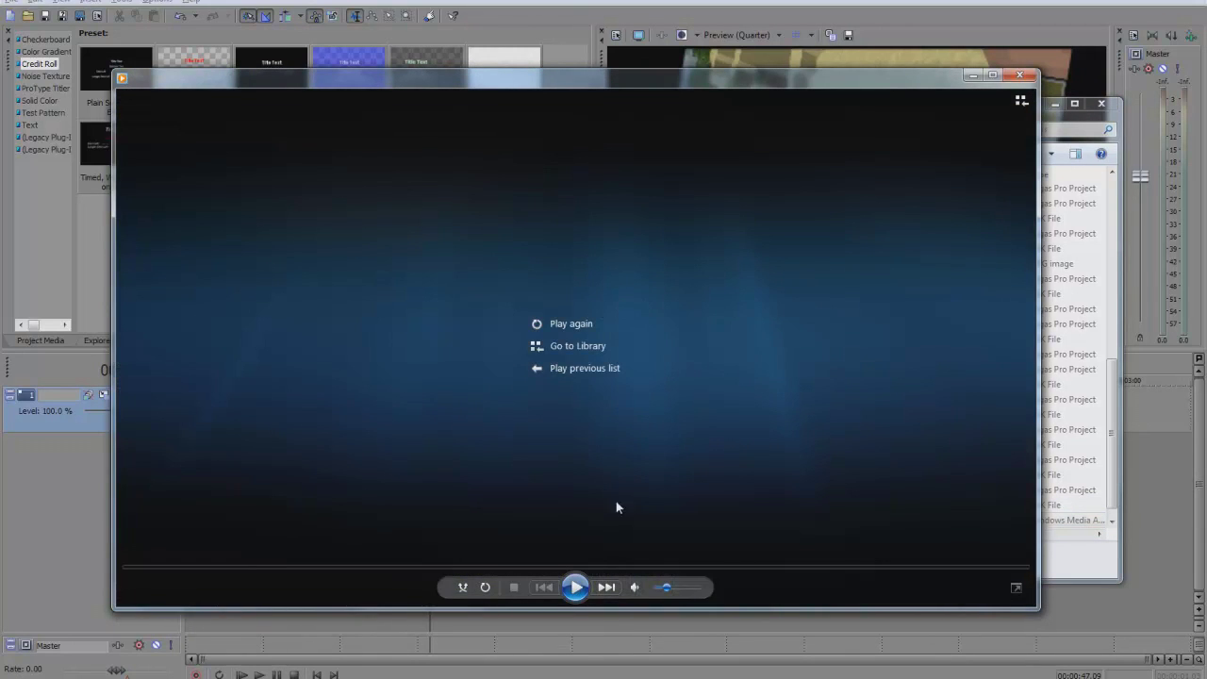
left_click(1019, 74)
left_click(1100, 103)
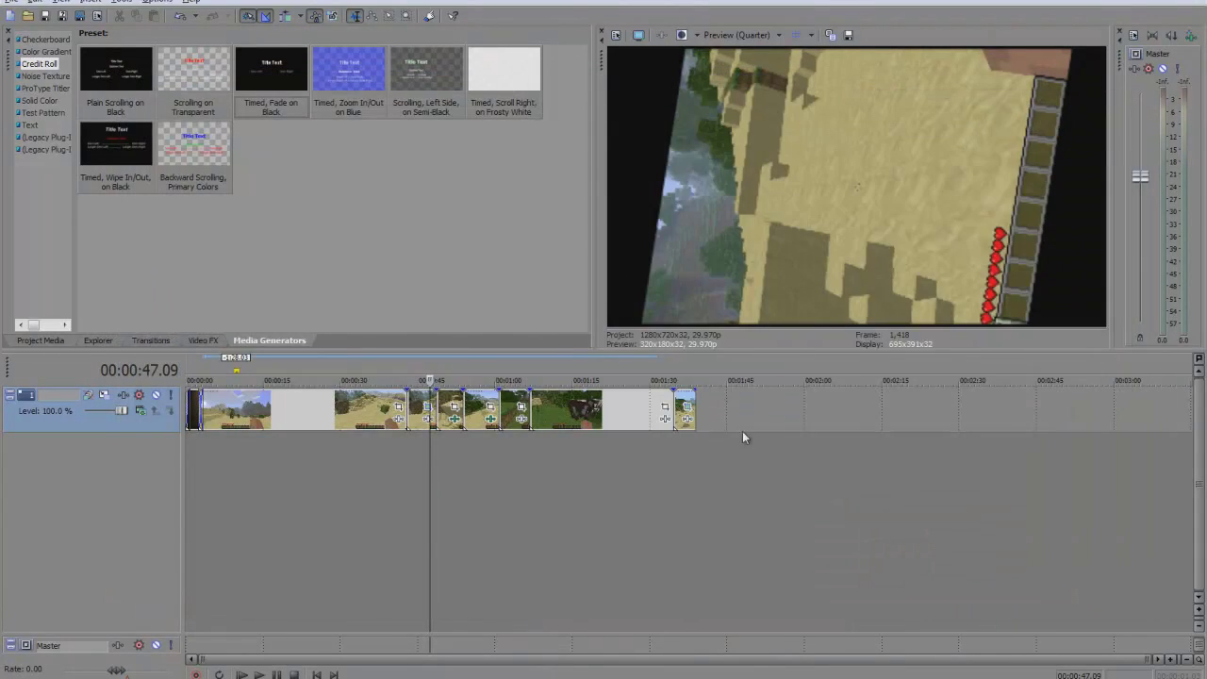
- Set the loop region to span the whole project, from 00:00:00.00 to the end of the last clip
left_click(415, 433)
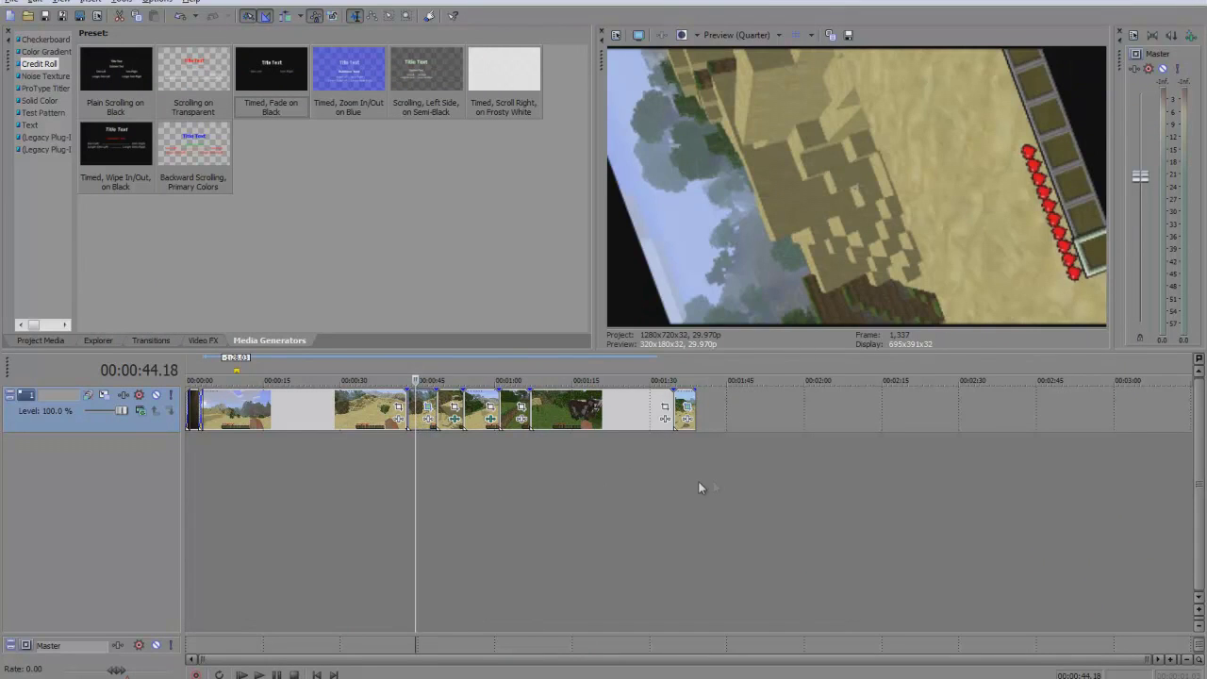
left_click_drag(696, 472, 186, 471)
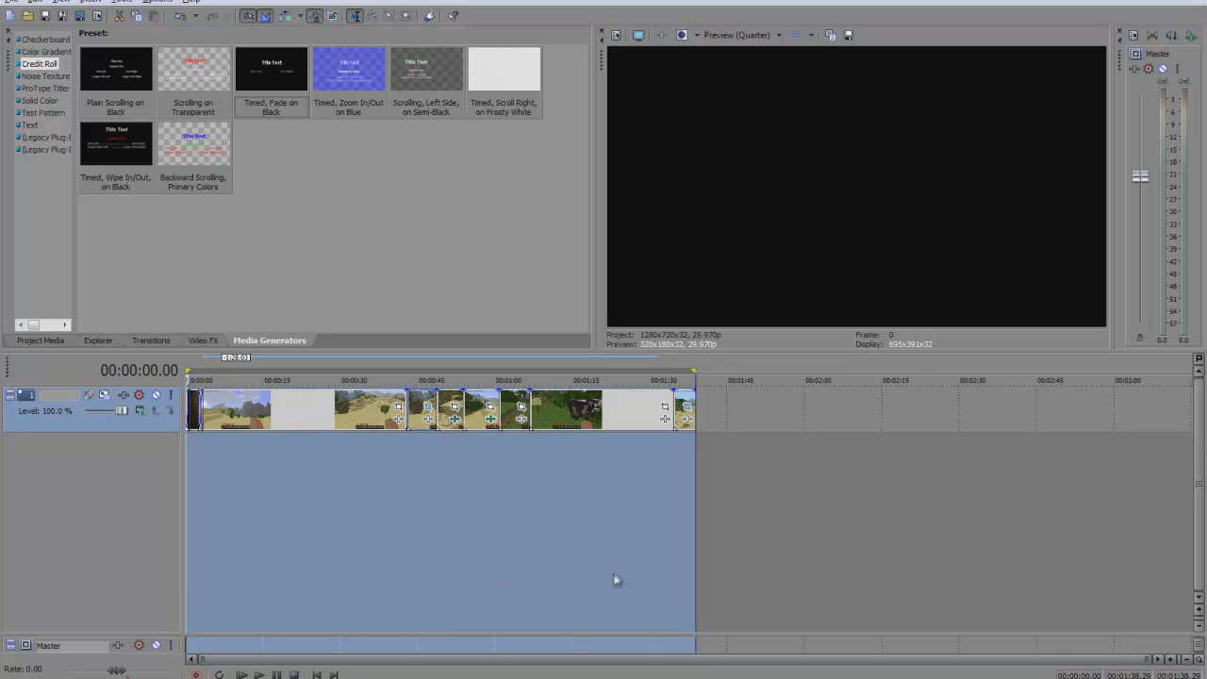
- Delete the rotated clip near 00:00:45 and the long cow clip around 00:01:24 from the video track
left_click(620, 410)
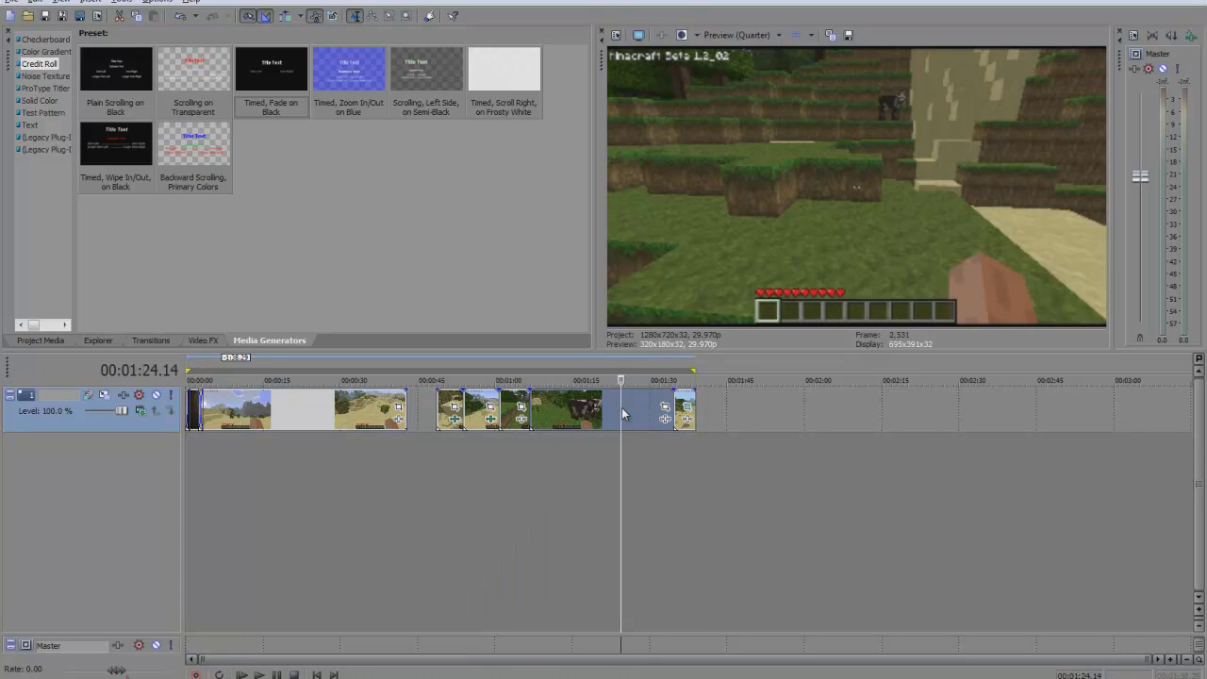
key("Delete")
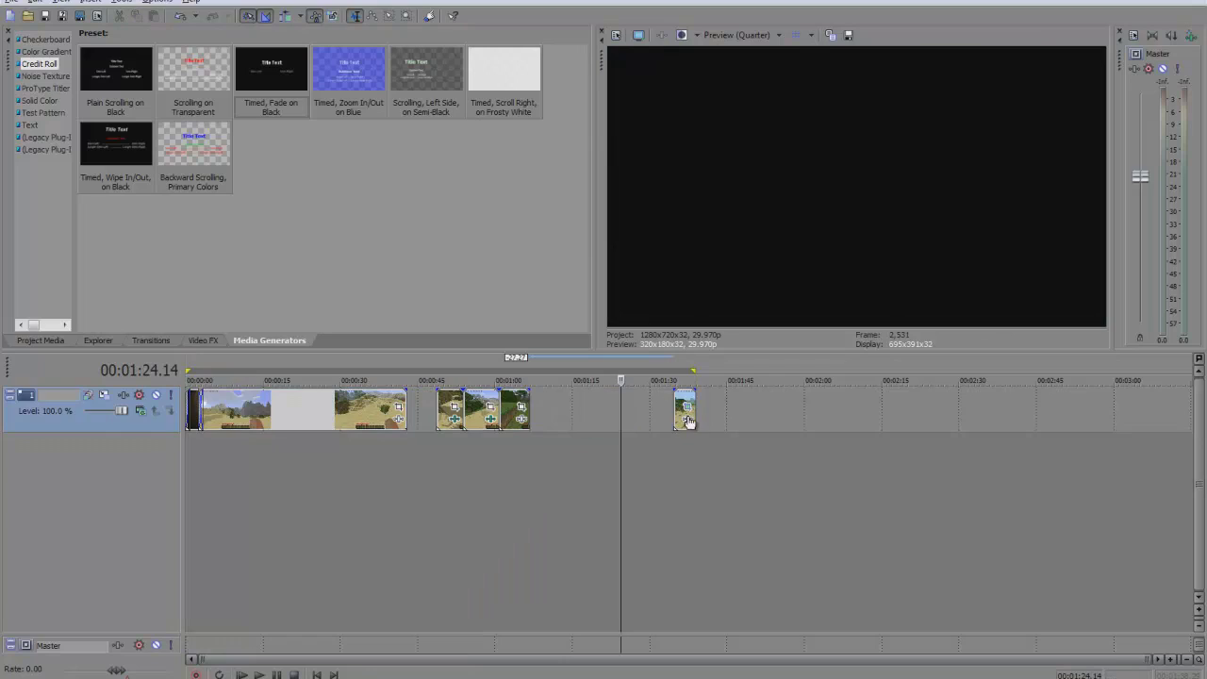
left_click(686, 417)
left_click(971, 176)
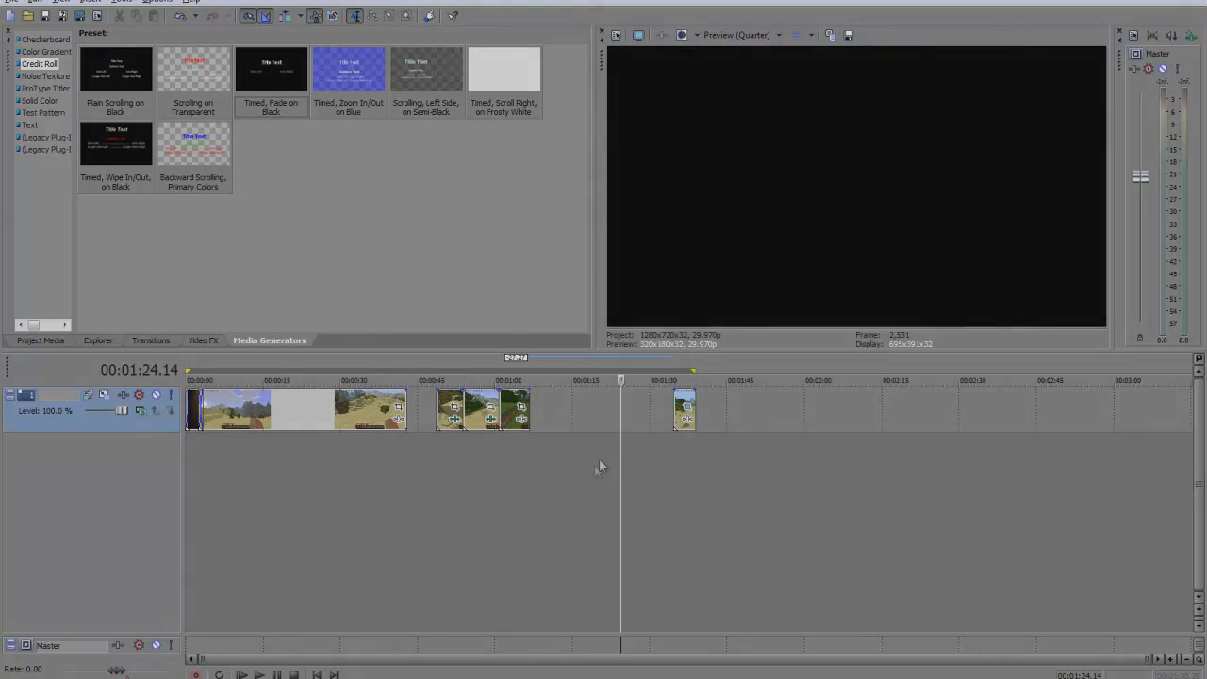